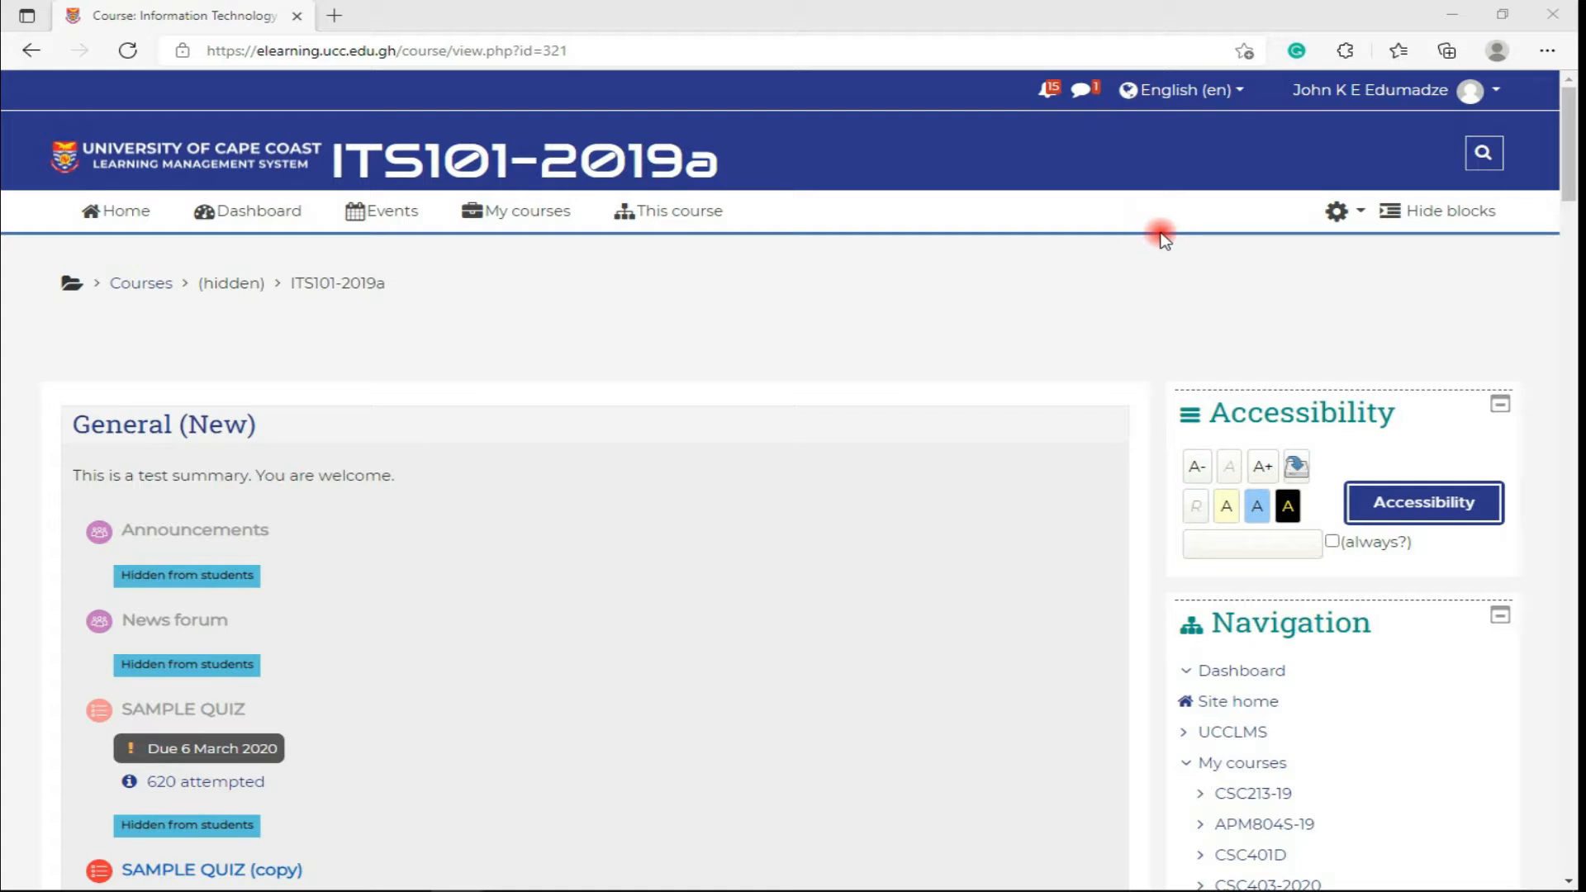
- Turn on editing mode for the course
{"action": "left_click", "coordinate": [1345, 221]}
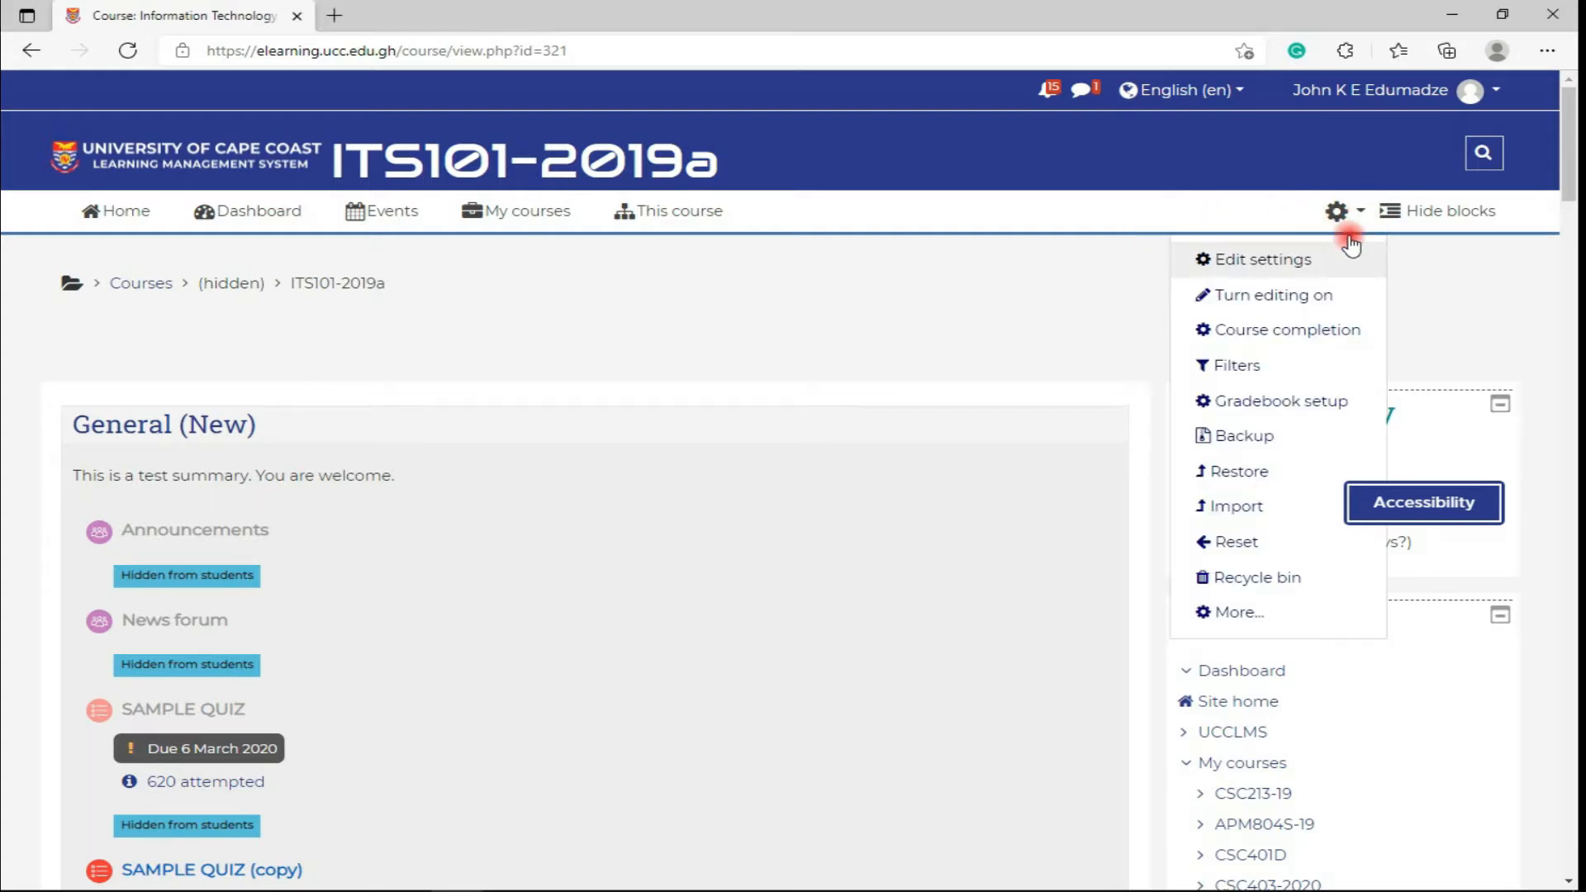
{"action": "scroll", "coordinate": [1027, 392], "scroll_direction": "down", "scroll_amount": 6}
{"action": "scroll", "coordinate": [1028, 391], "scroll_direction": "down", "scroll_amount": 10}
{"action": "left_click", "coordinate": [1285, 180]}
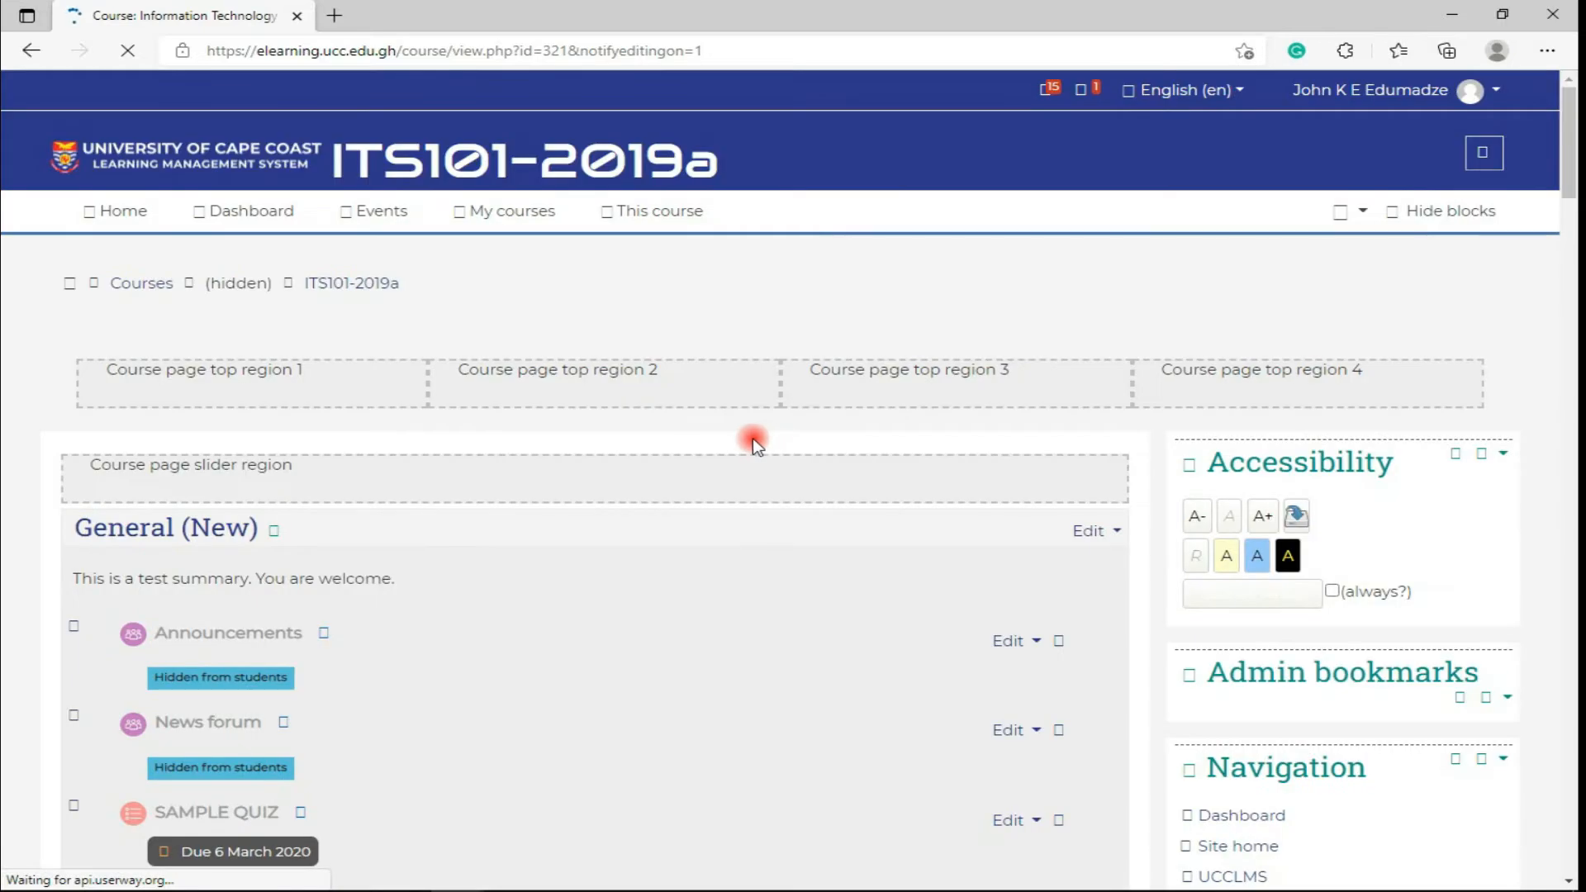
- Open the activity chooser for the Introduction to Microsoft Office (New) section
{"action": "scroll", "coordinate": [651, 471], "scroll_direction": "down", "scroll_amount": 10}
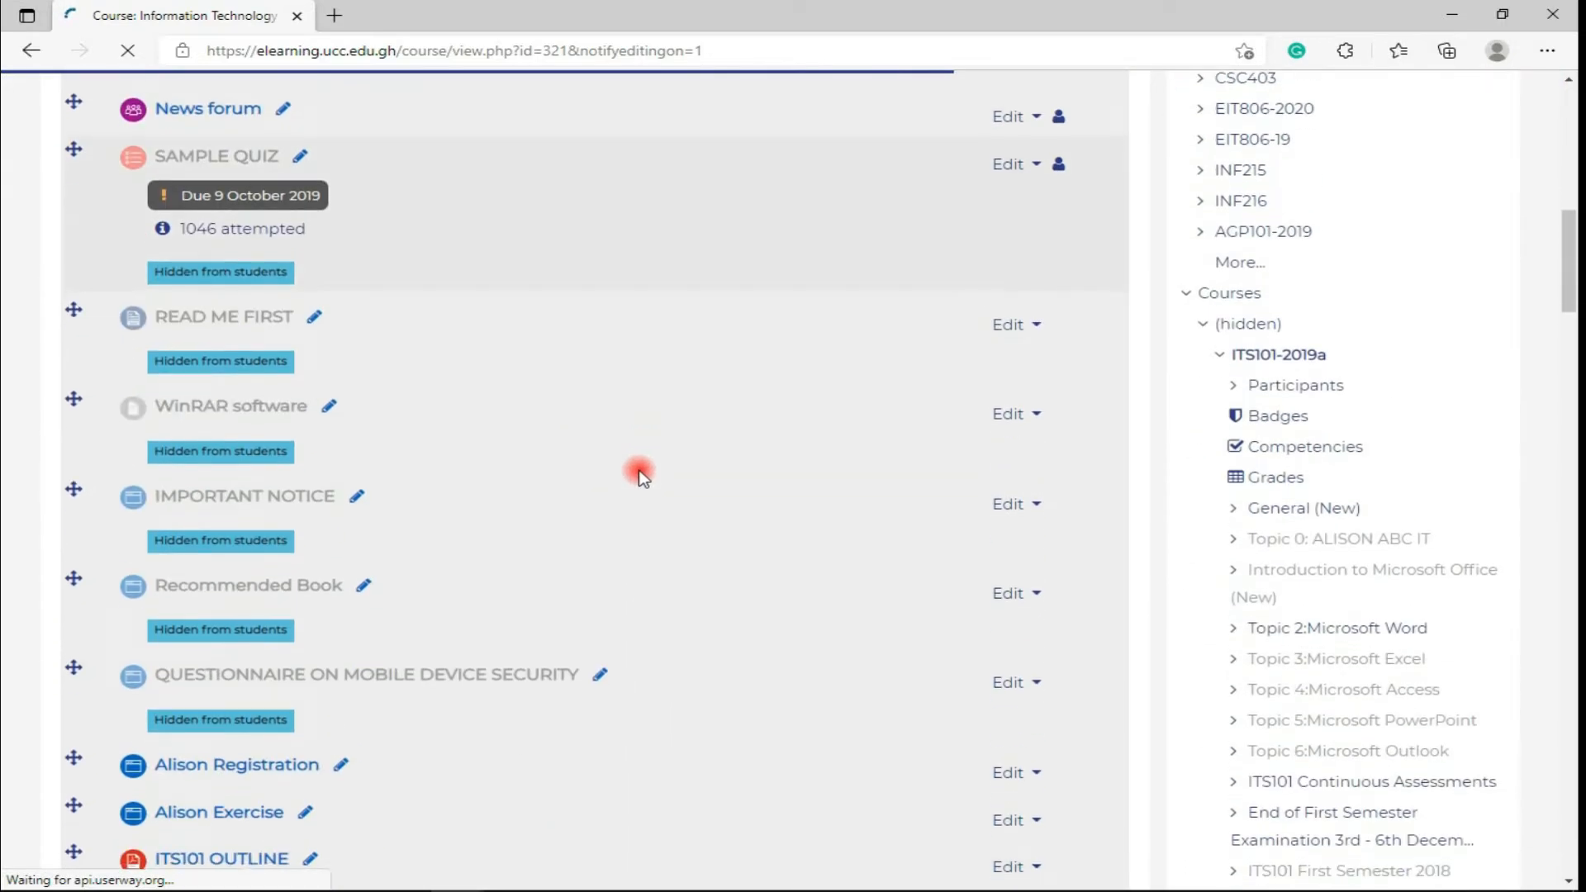
{"action": "scroll", "coordinate": [642, 476], "scroll_direction": "down", "scroll_amount": 10}
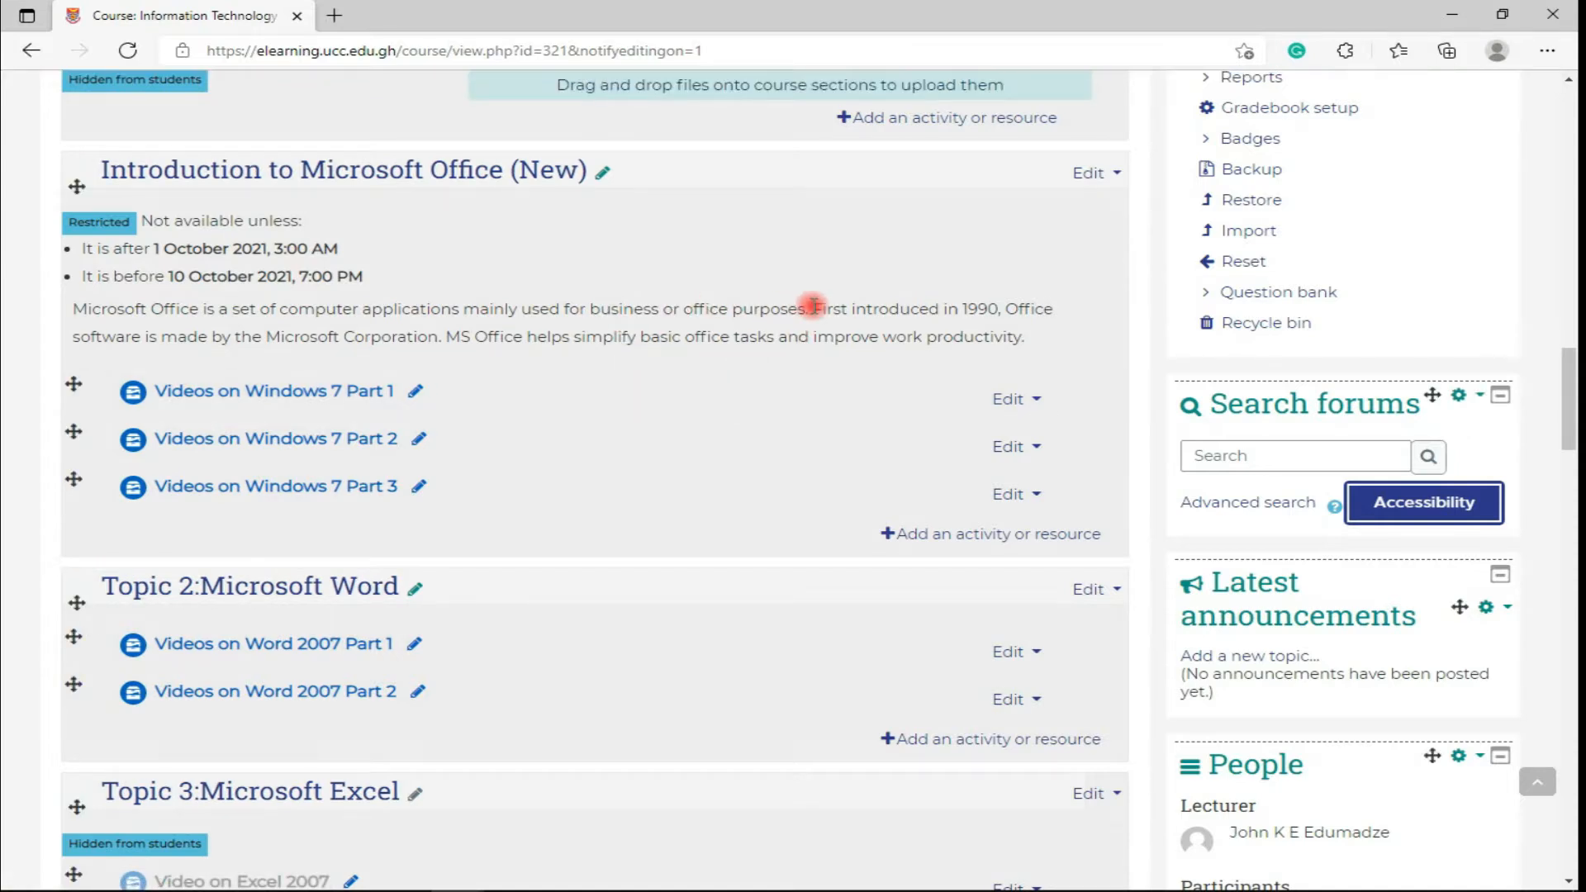
{"action": "left_click", "coordinate": [931, 533]}
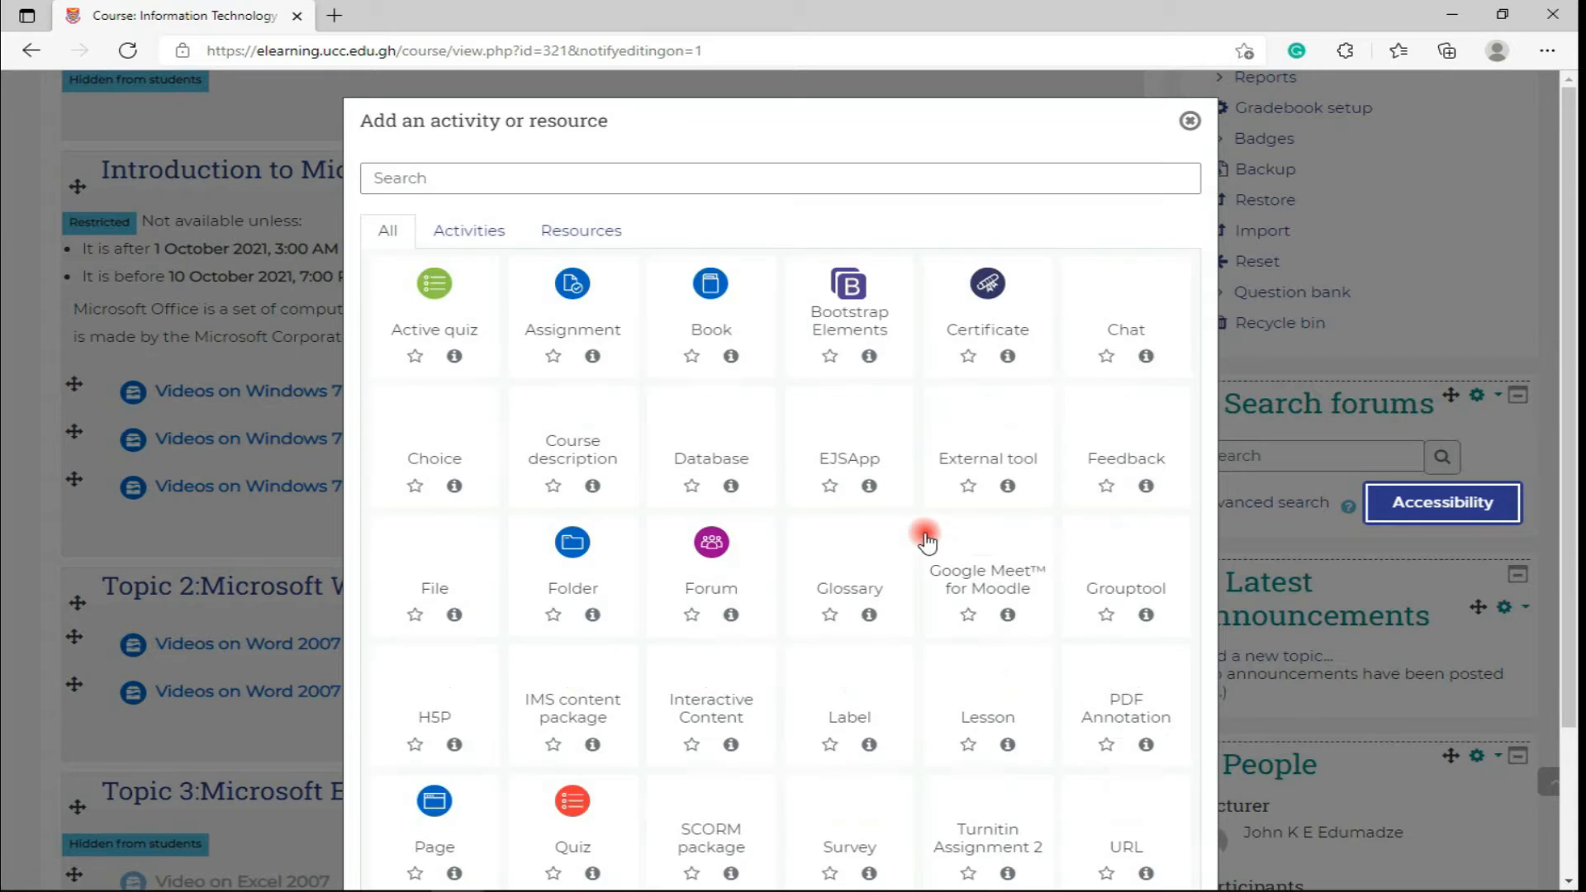
{"action": "scroll", "coordinate": [730, 557], "scroll_direction": "down", "scroll_amount": 2}
- Choose Quiz and name it 'End of first Semester Exams'
{"action": "left_click", "coordinate": [571, 626]}
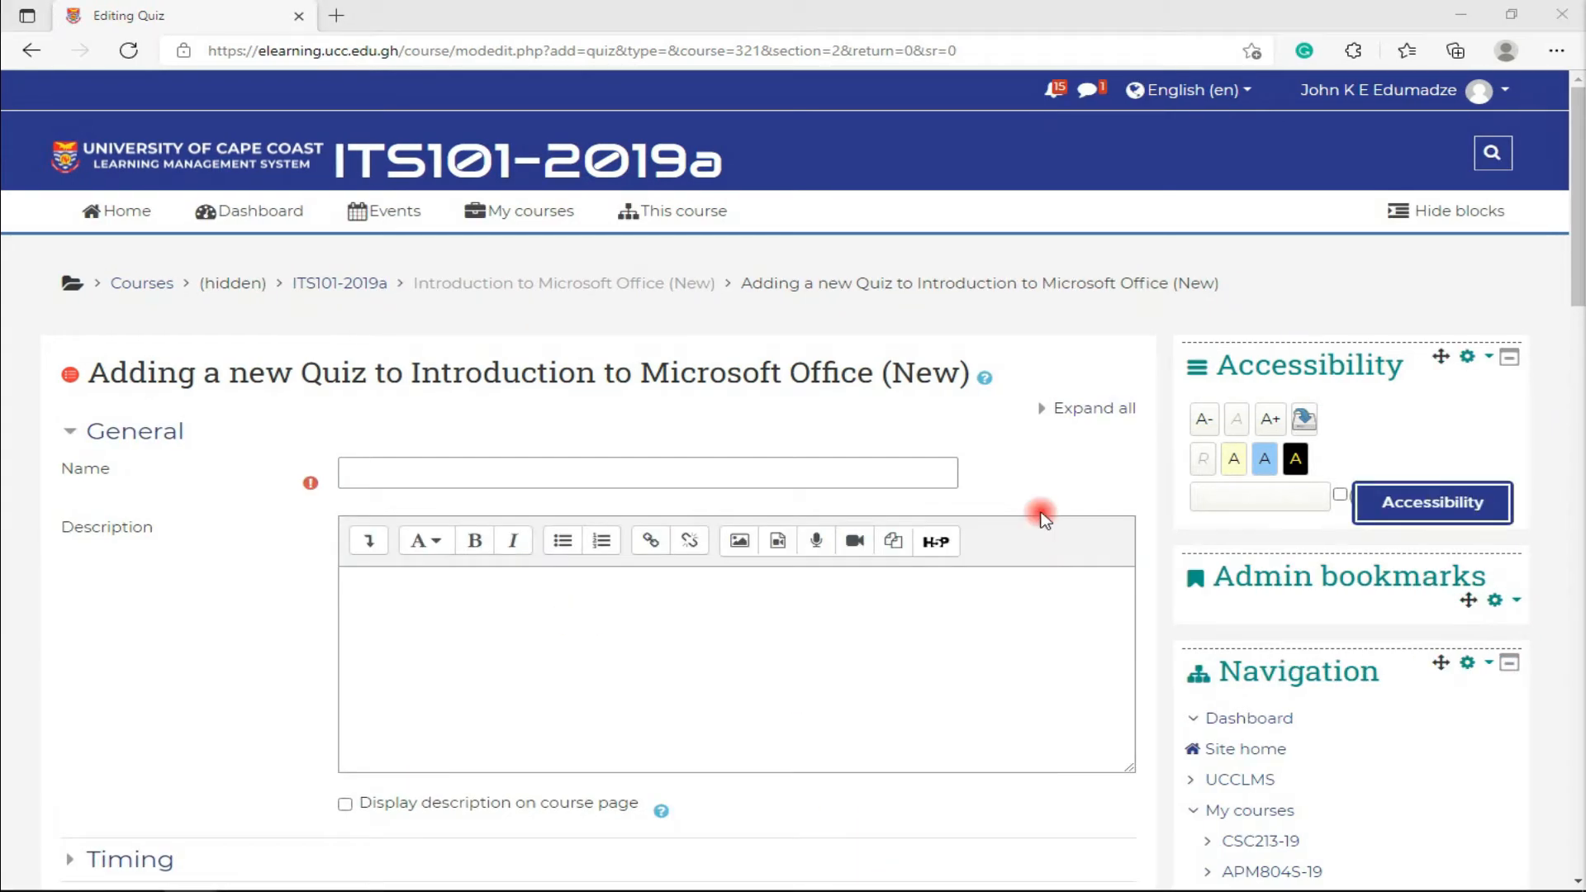
{"action": "left_click", "coordinate": [384, 476]}
{"action": "type", "text": "End of first Semester Exams"}
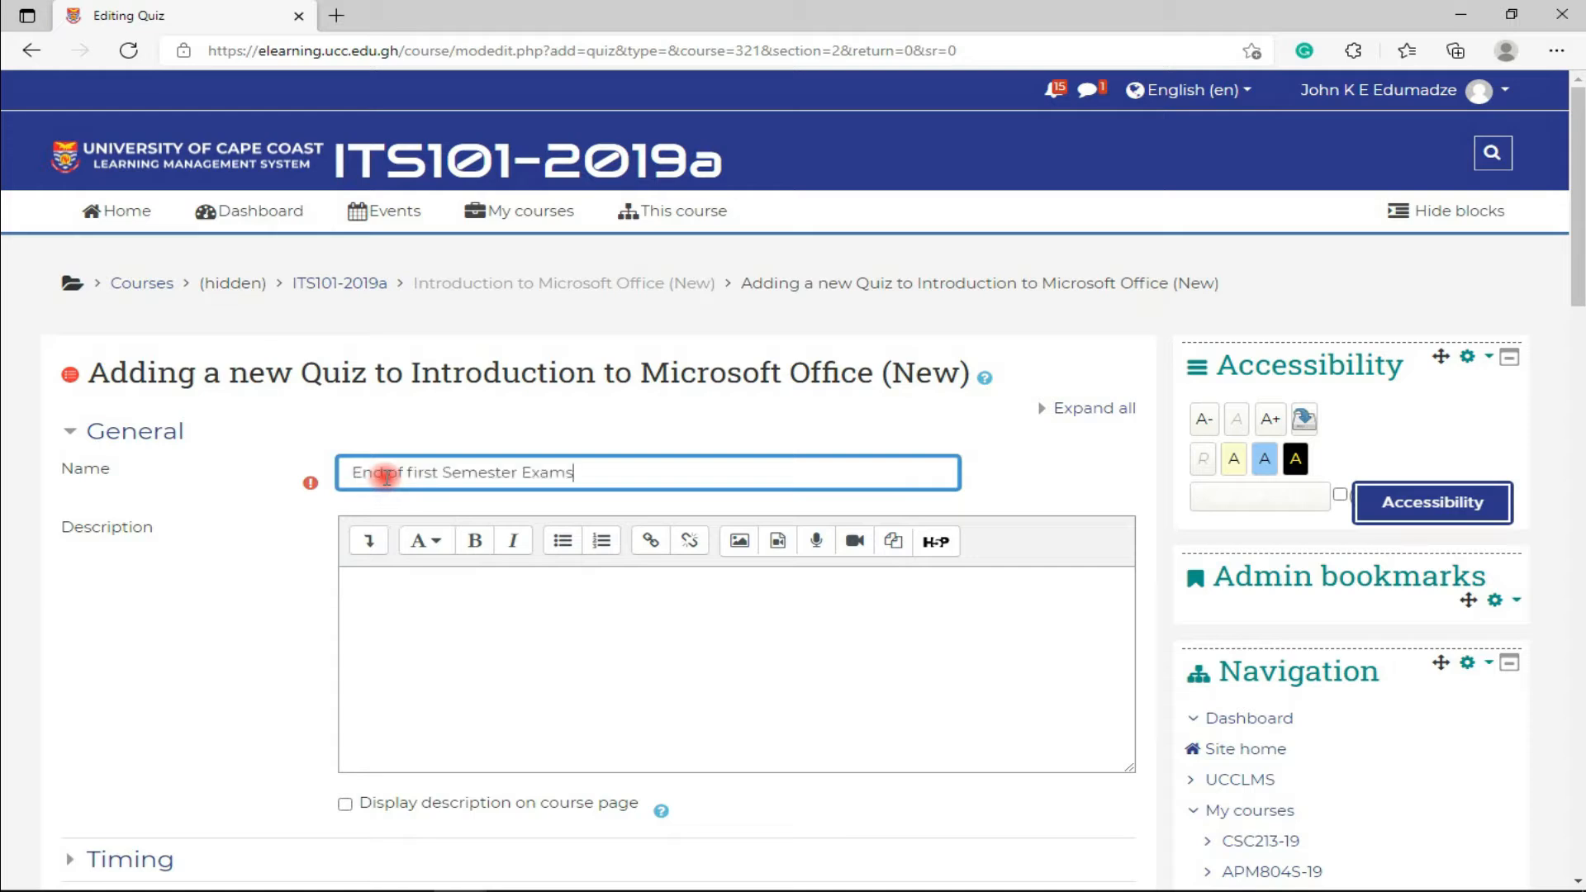
{"action": "left_click", "coordinate": [1544, 574]}
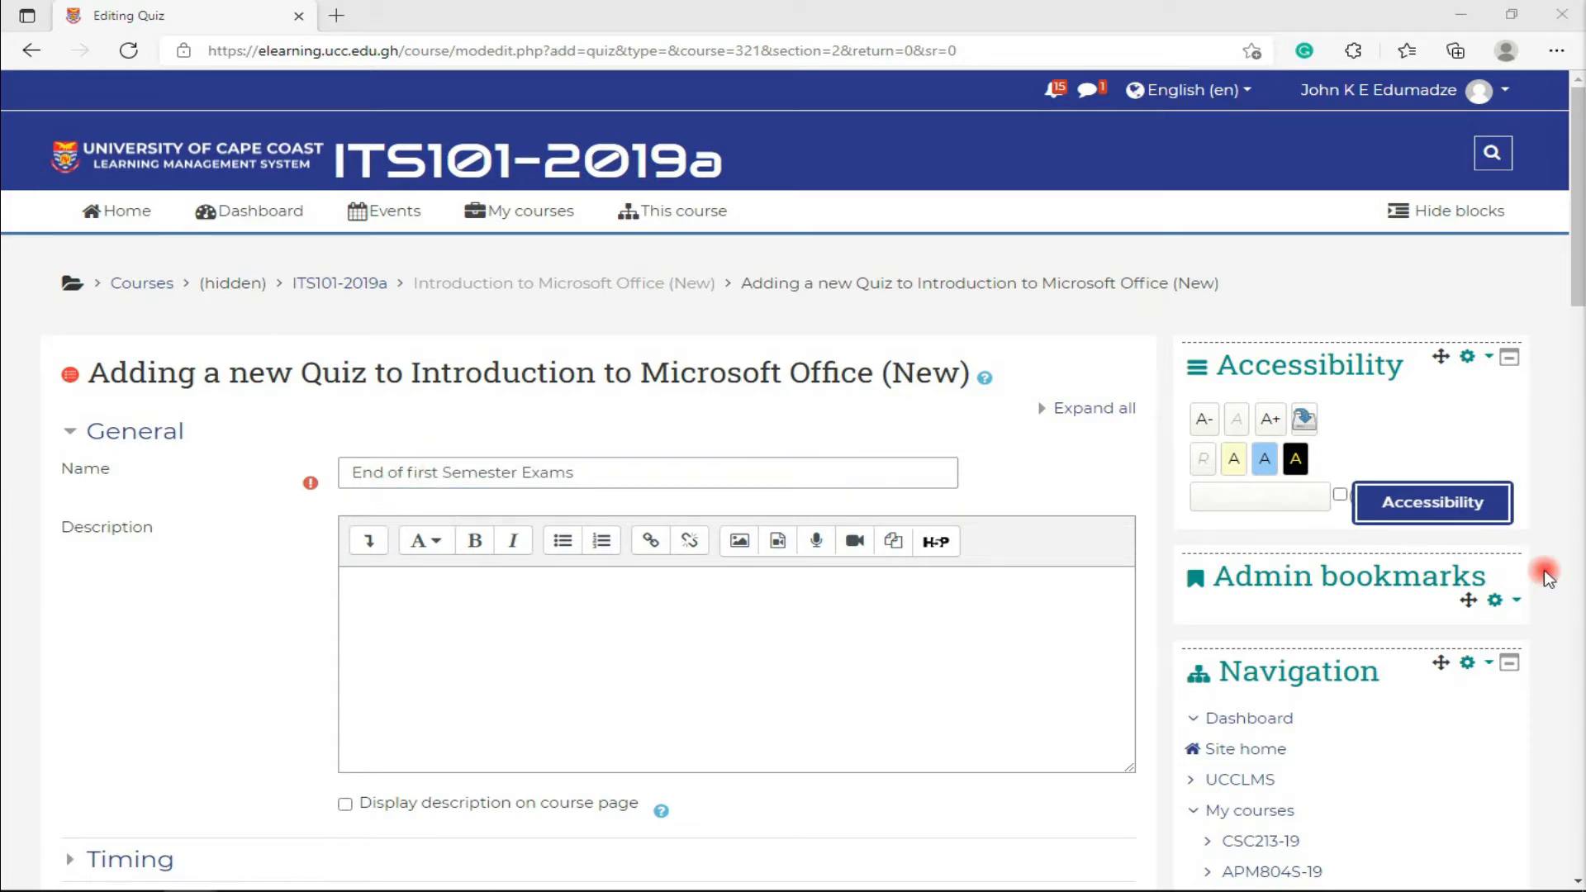
- Paste the exam header into the description and bold 'UNIVERSITY OF CAPE COAST'
{"action": "left_click", "coordinate": [393, 576]}
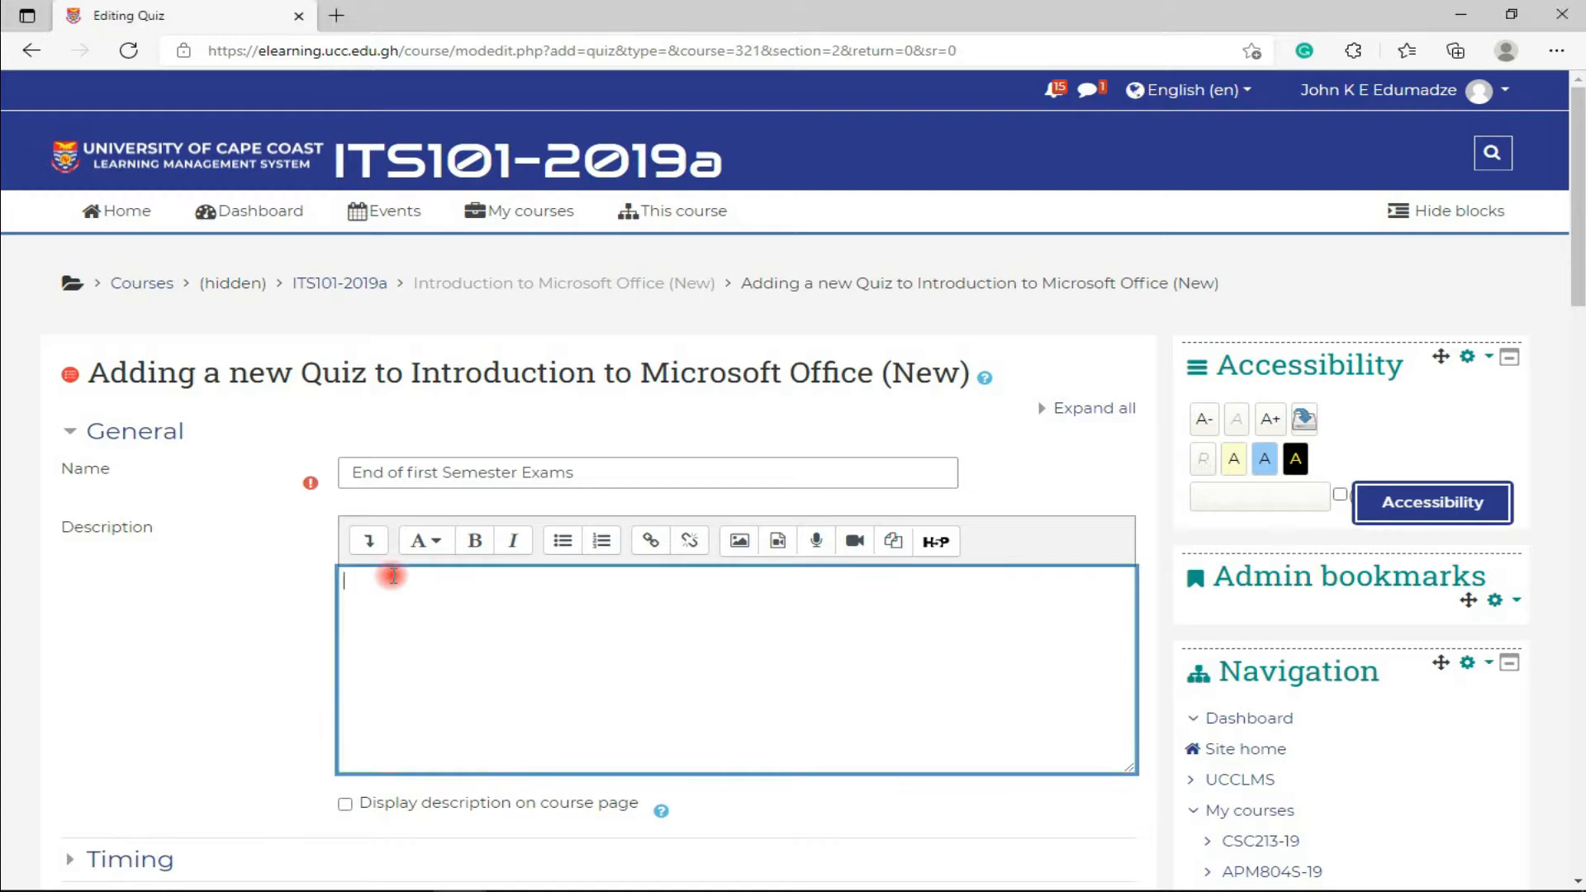
{"action": "key", "text": "ctrl+v"}
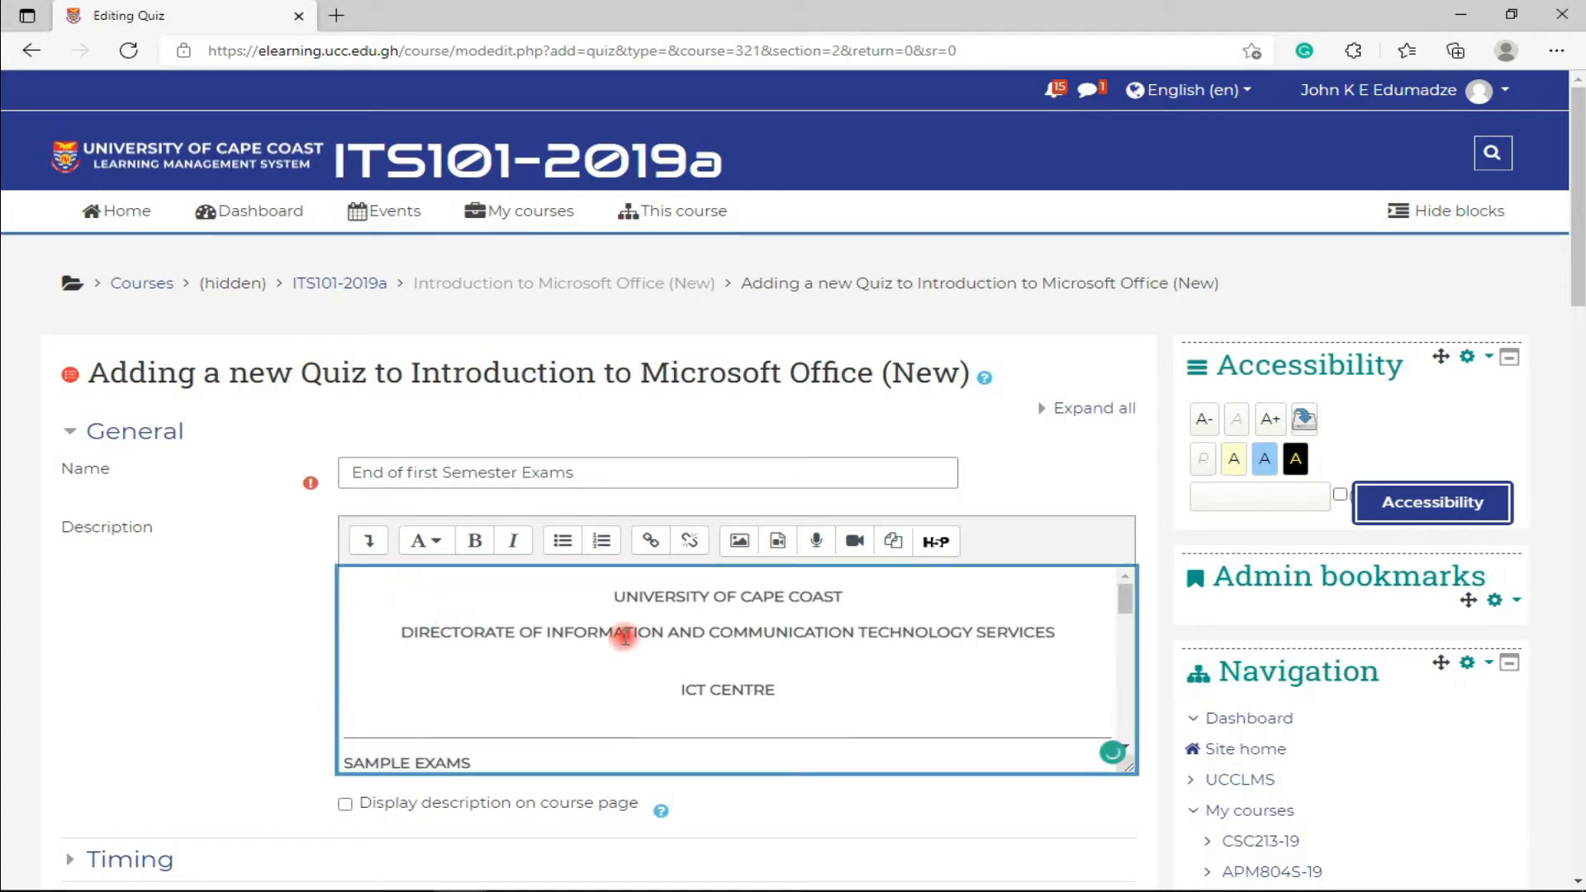
{"action": "left_click", "coordinate": [368, 541]}
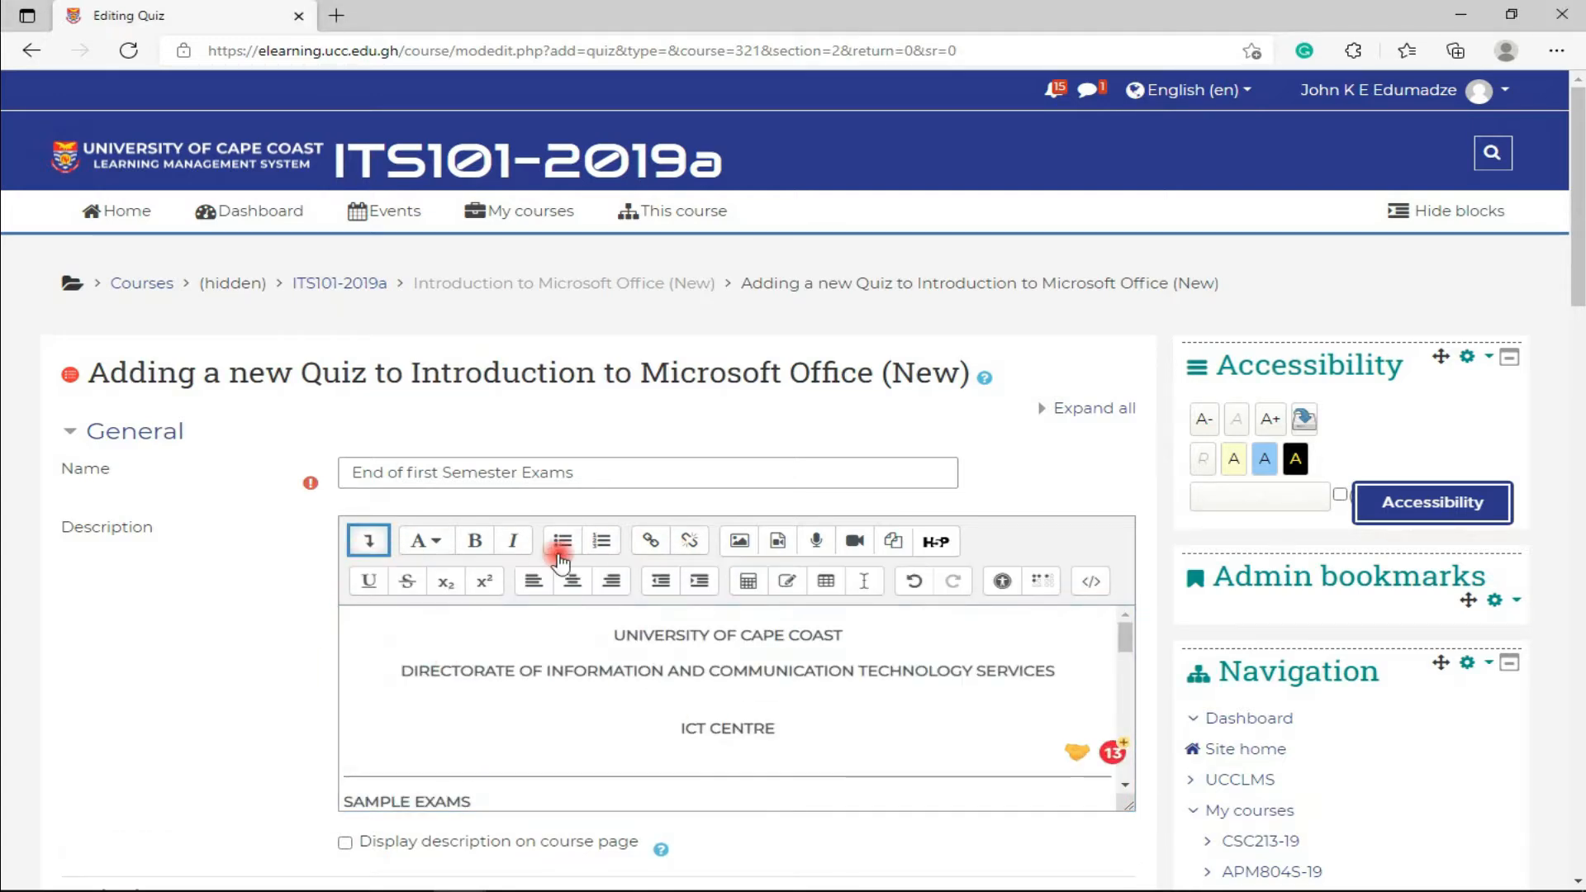
{"action": "left_click_drag", "start_coordinate": [612, 635], "coordinate": [826, 633]}
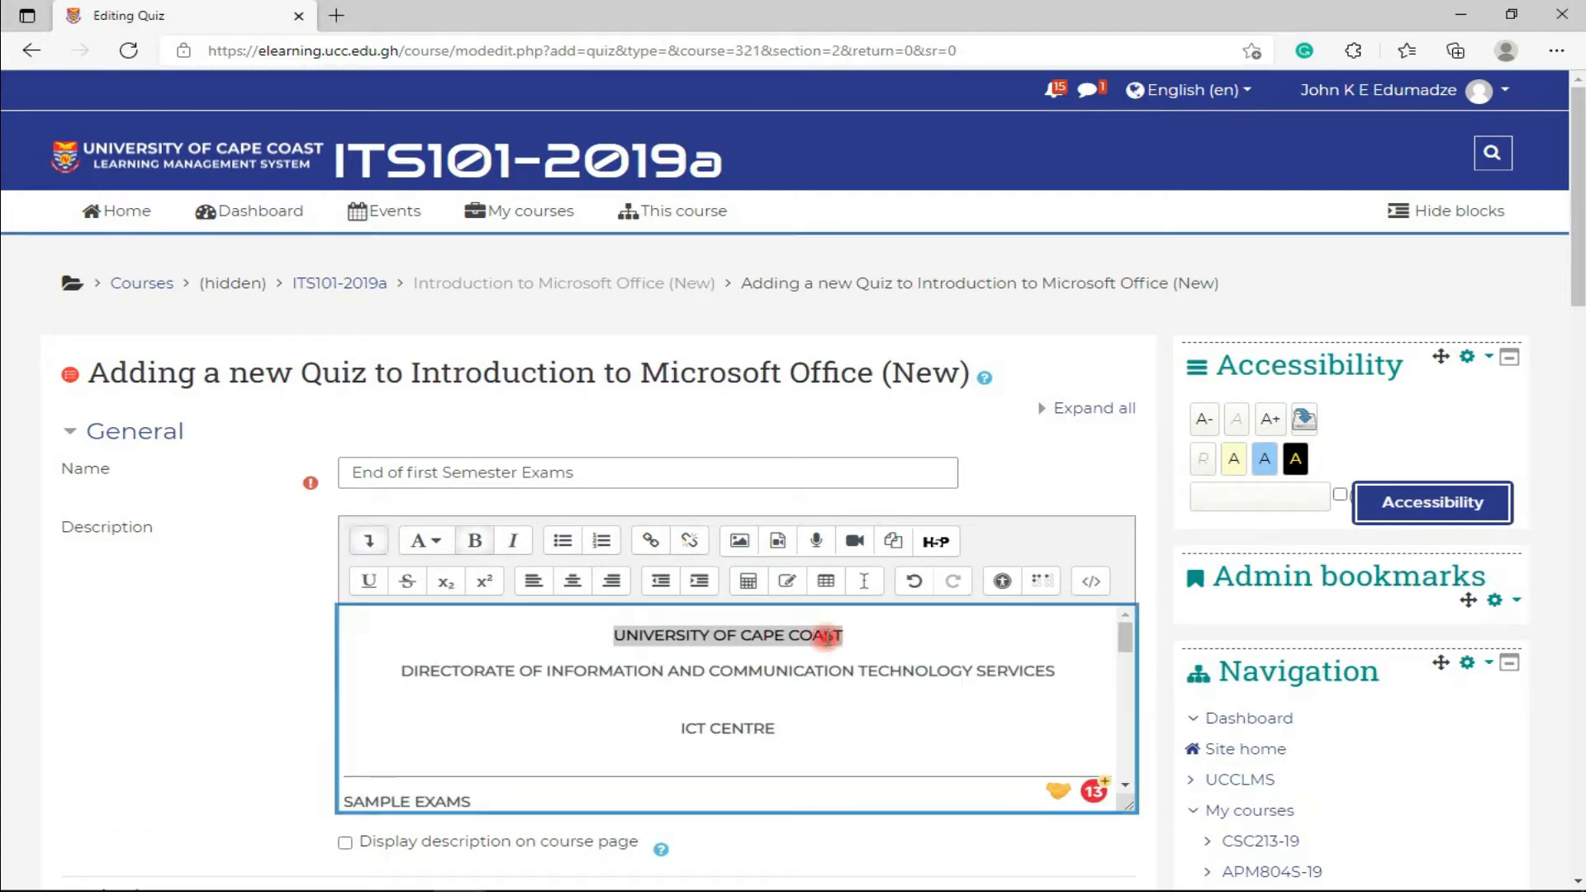
{"action": "left_click", "coordinate": [473, 541]}
- Leave the display-description-on-course-page checkbox unticked
{"action": "scroll", "coordinate": [570, 661], "scroll_direction": "down", "scroll_amount": 1}
{"action": "scroll", "coordinate": [312, 672], "scroll_direction": "down", "scroll_amount": 3}
{"action": "left_click", "coordinate": [343, 598]}
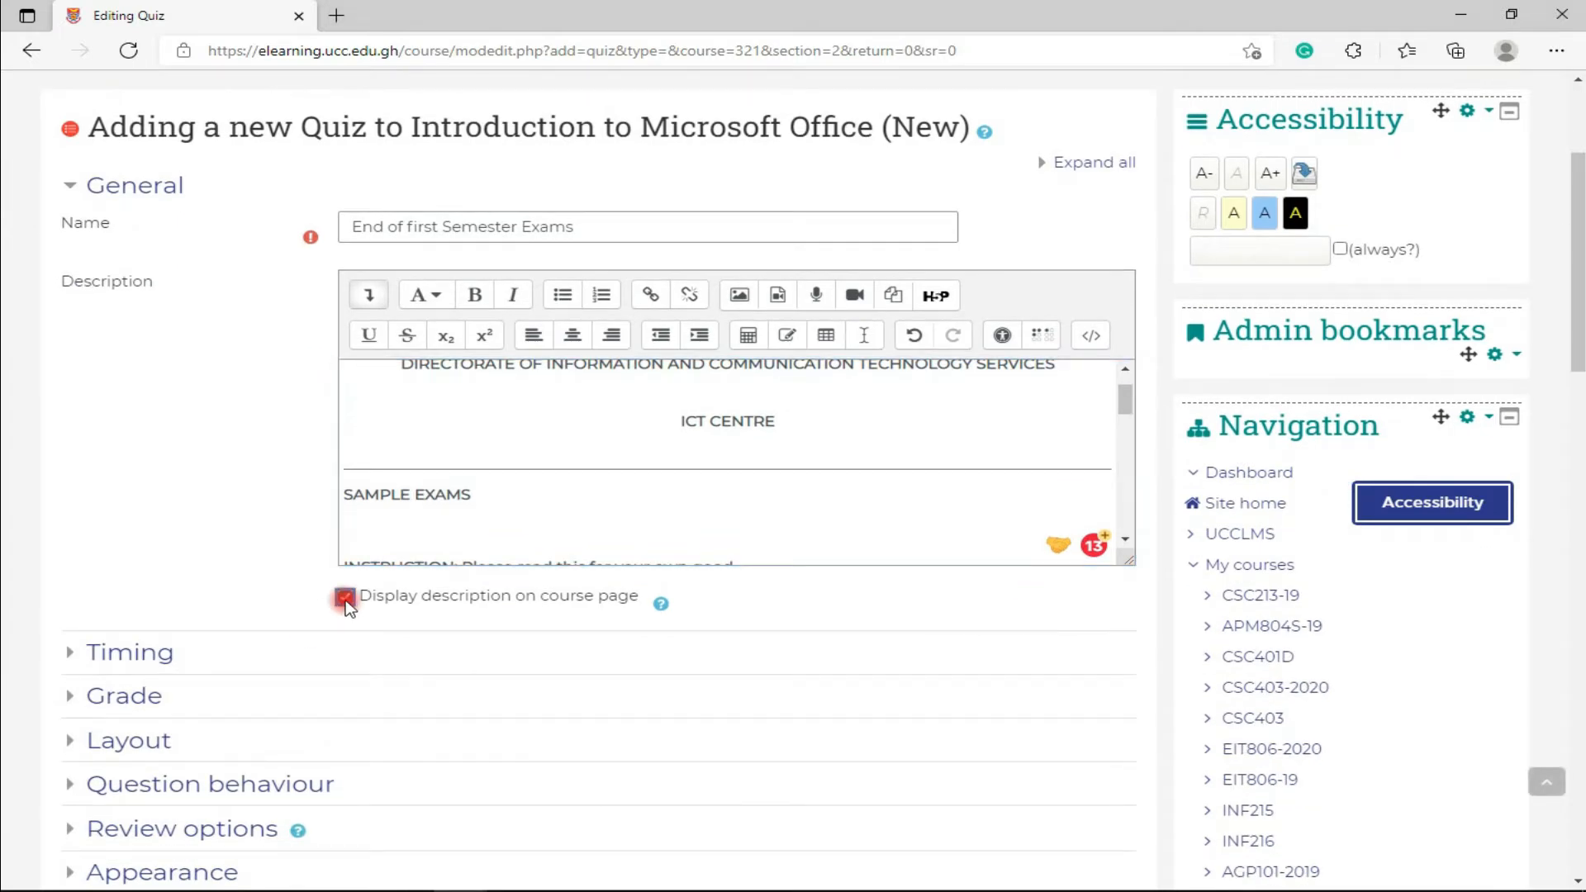
{"action": "left_click", "coordinate": [345, 598]}
{"action": "scroll", "coordinate": [153, 543], "scroll_direction": "down", "scroll_amount": 2}
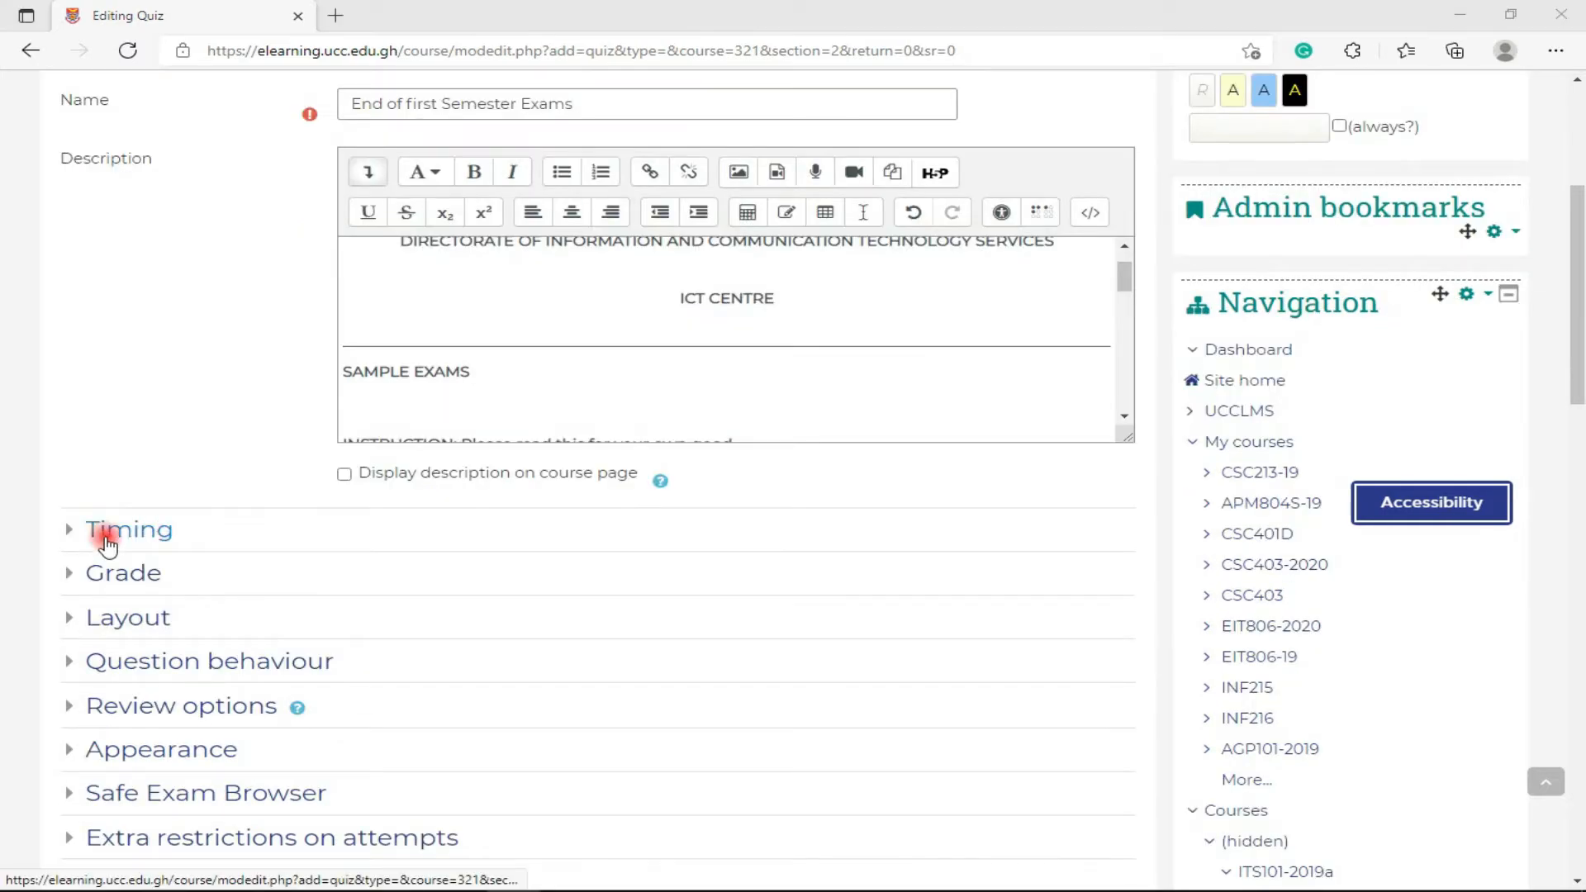
- Under Timing, enable the quiz opening date at 1 October 2021, 08:00
{"action": "left_click", "coordinate": [124, 531]}
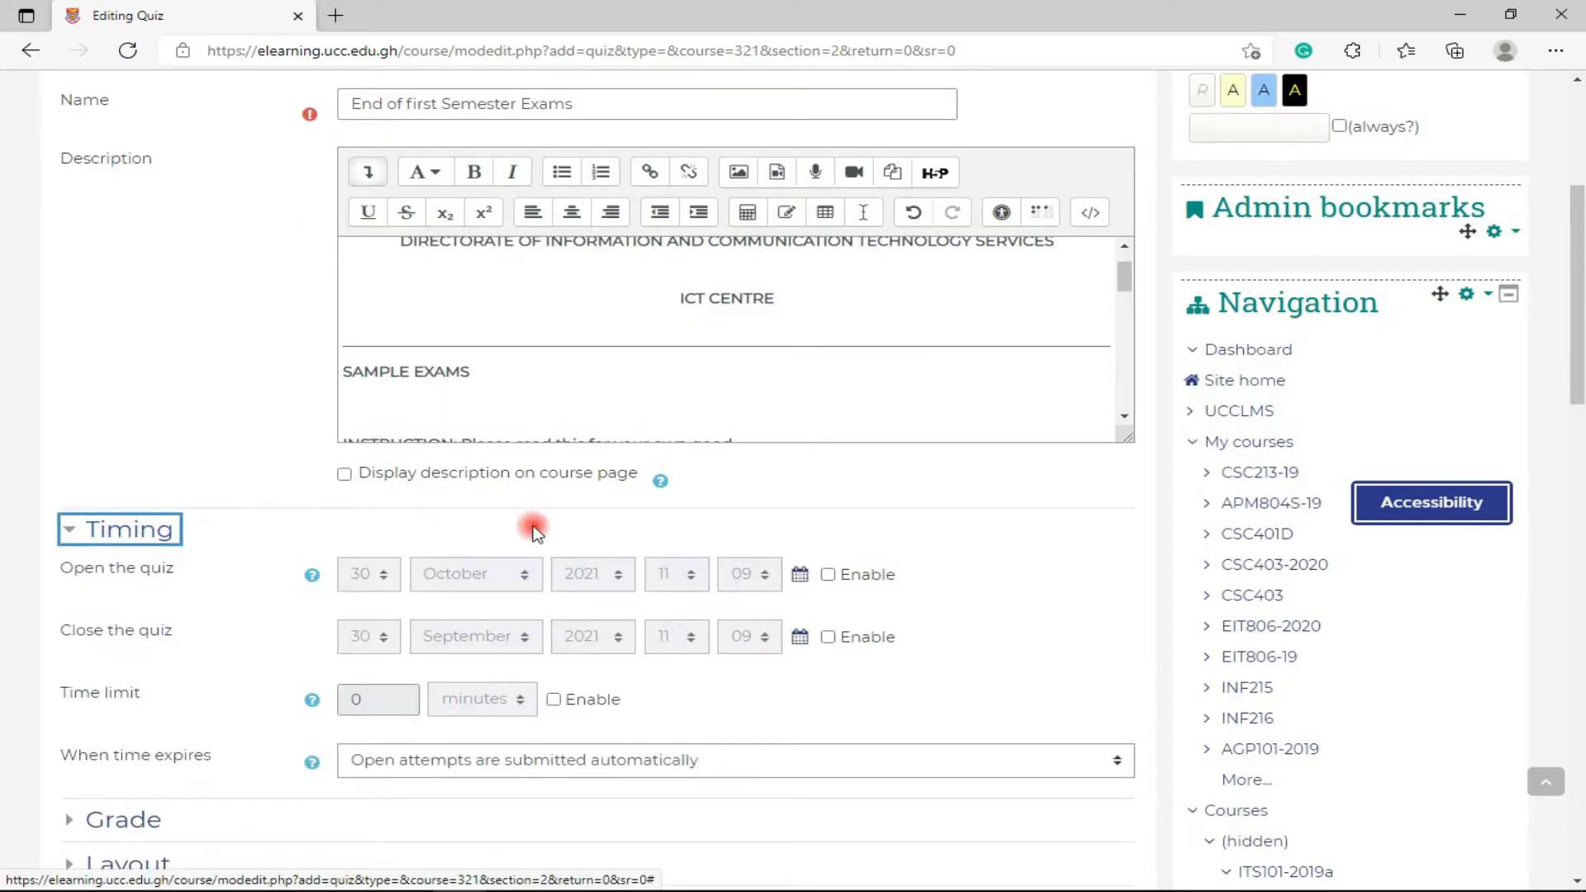
{"action": "scroll", "coordinate": [938, 570], "scroll_direction": "down", "scroll_amount": 1}
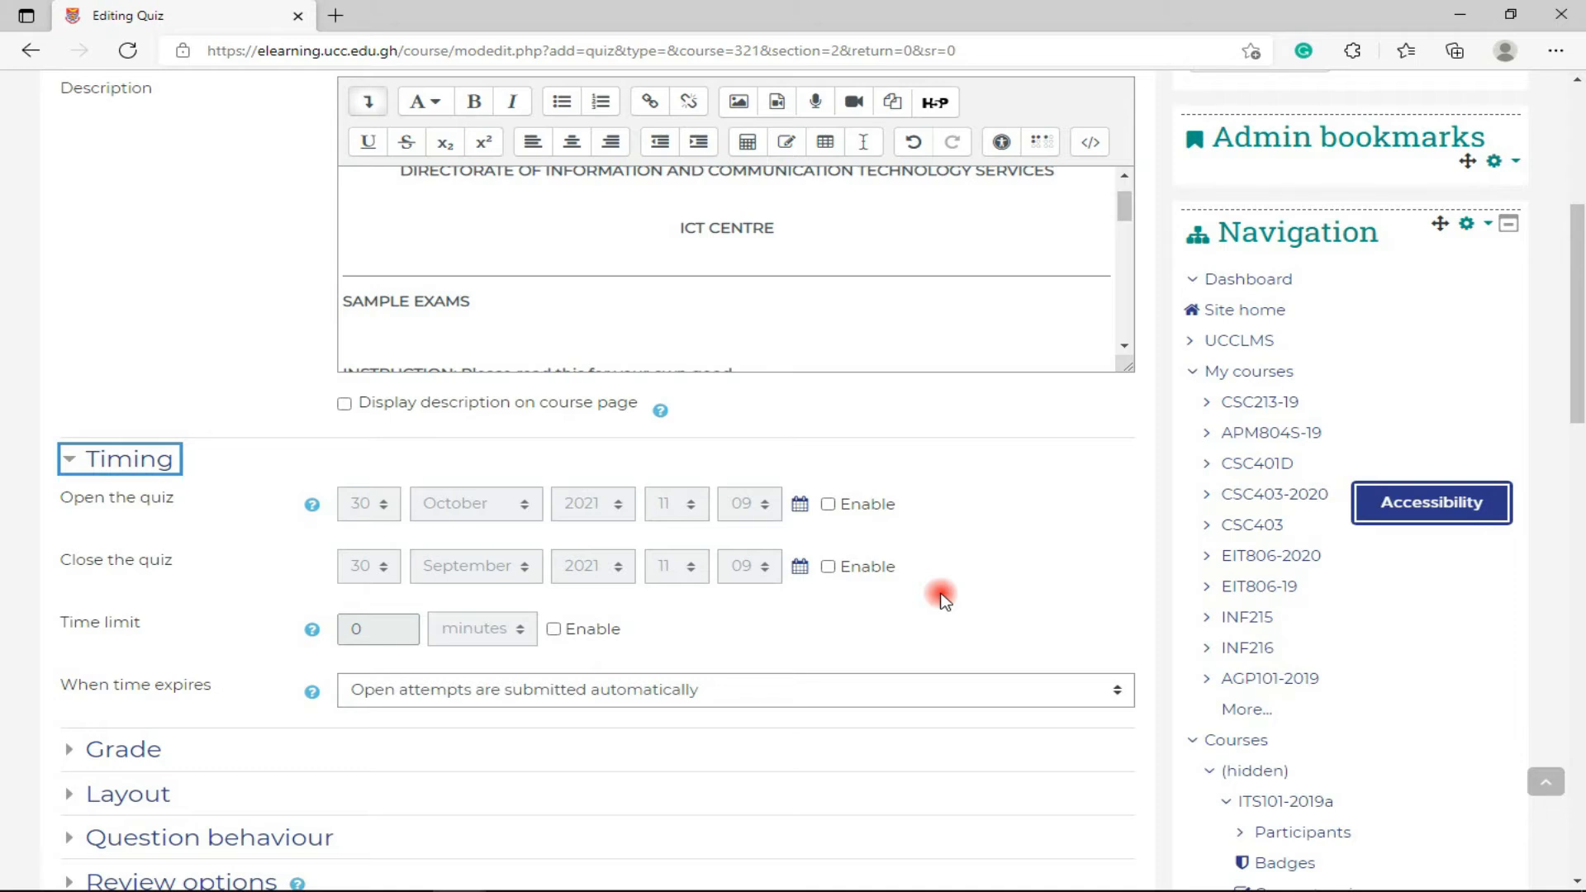
{"action": "scroll", "coordinate": [940, 596], "scroll_direction": "down", "scroll_amount": 1}
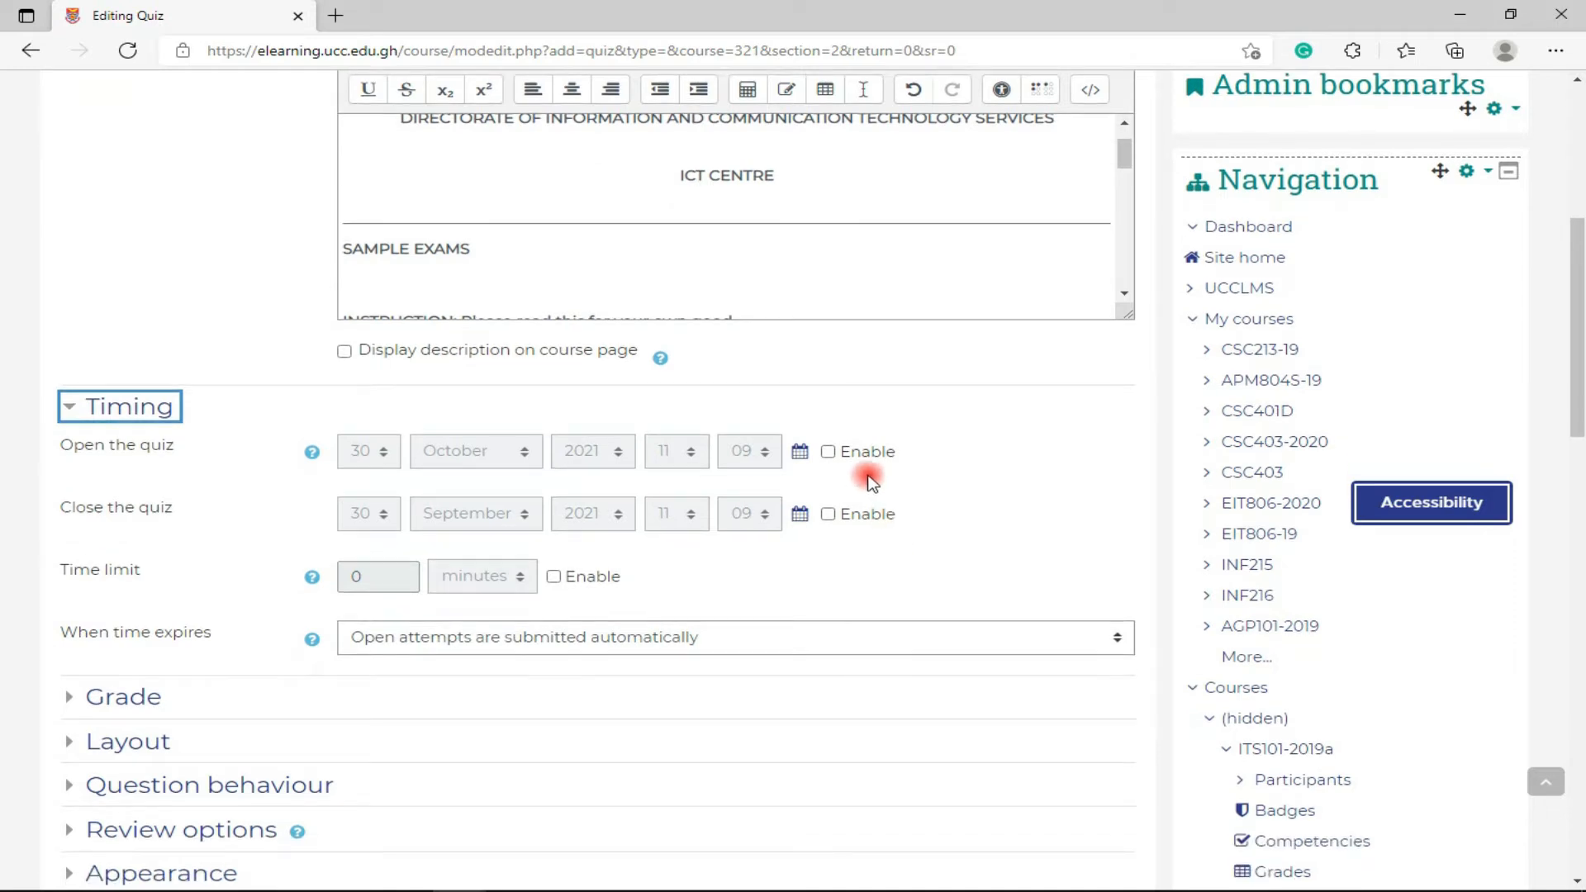
{"action": "left_click", "coordinate": [828, 450]}
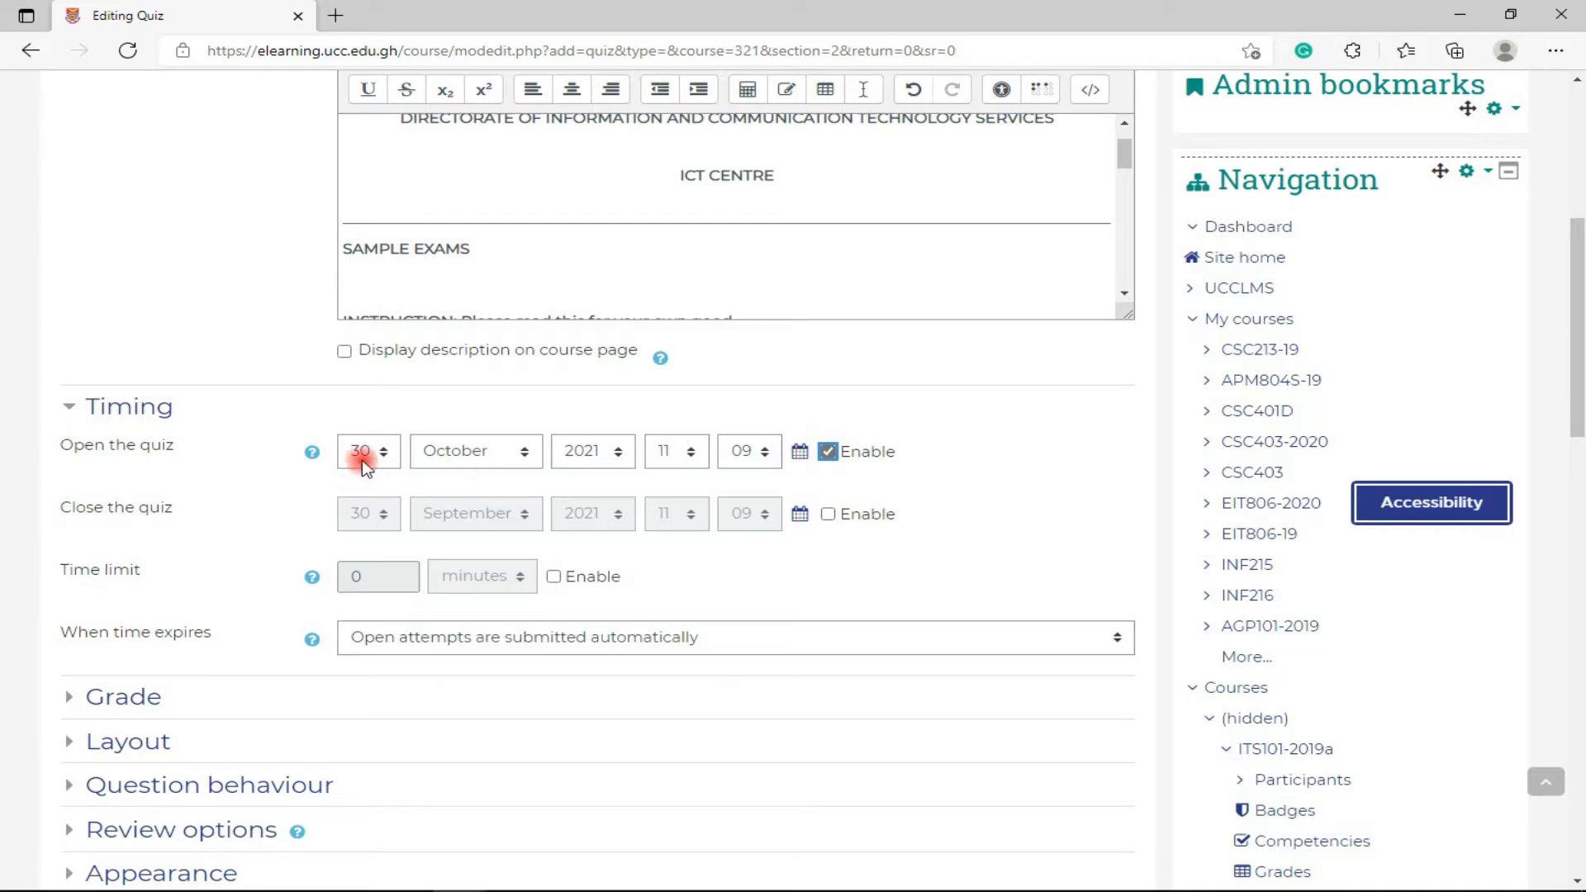
{"action": "left_click", "coordinate": [363, 452]}
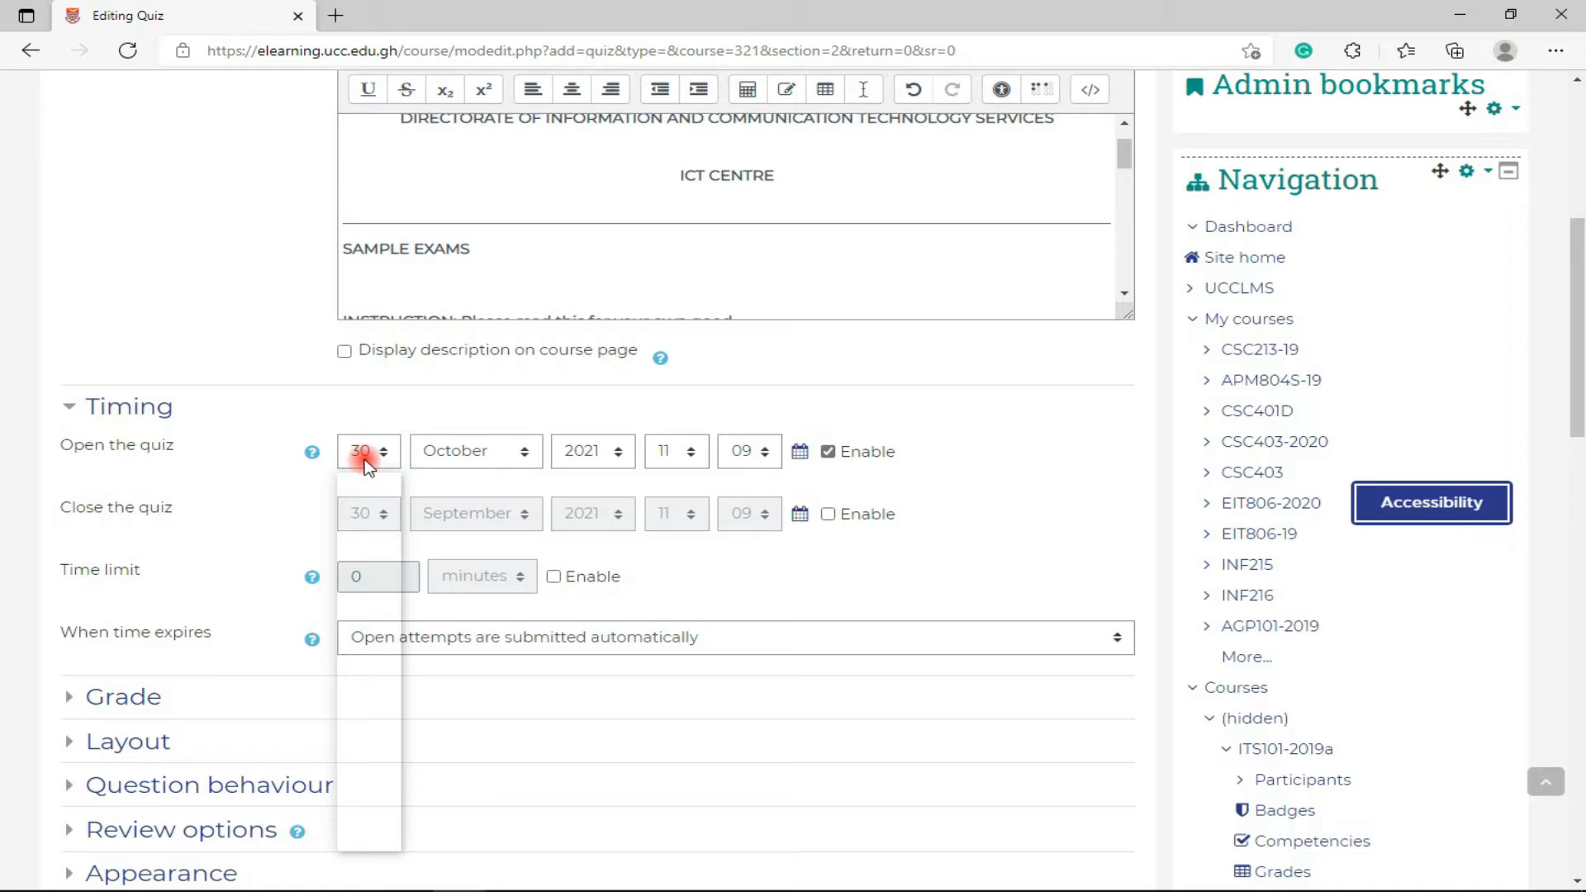
{"action": "left_click", "coordinate": [363, 480]}
{"action": "left_click", "coordinate": [499, 454]}
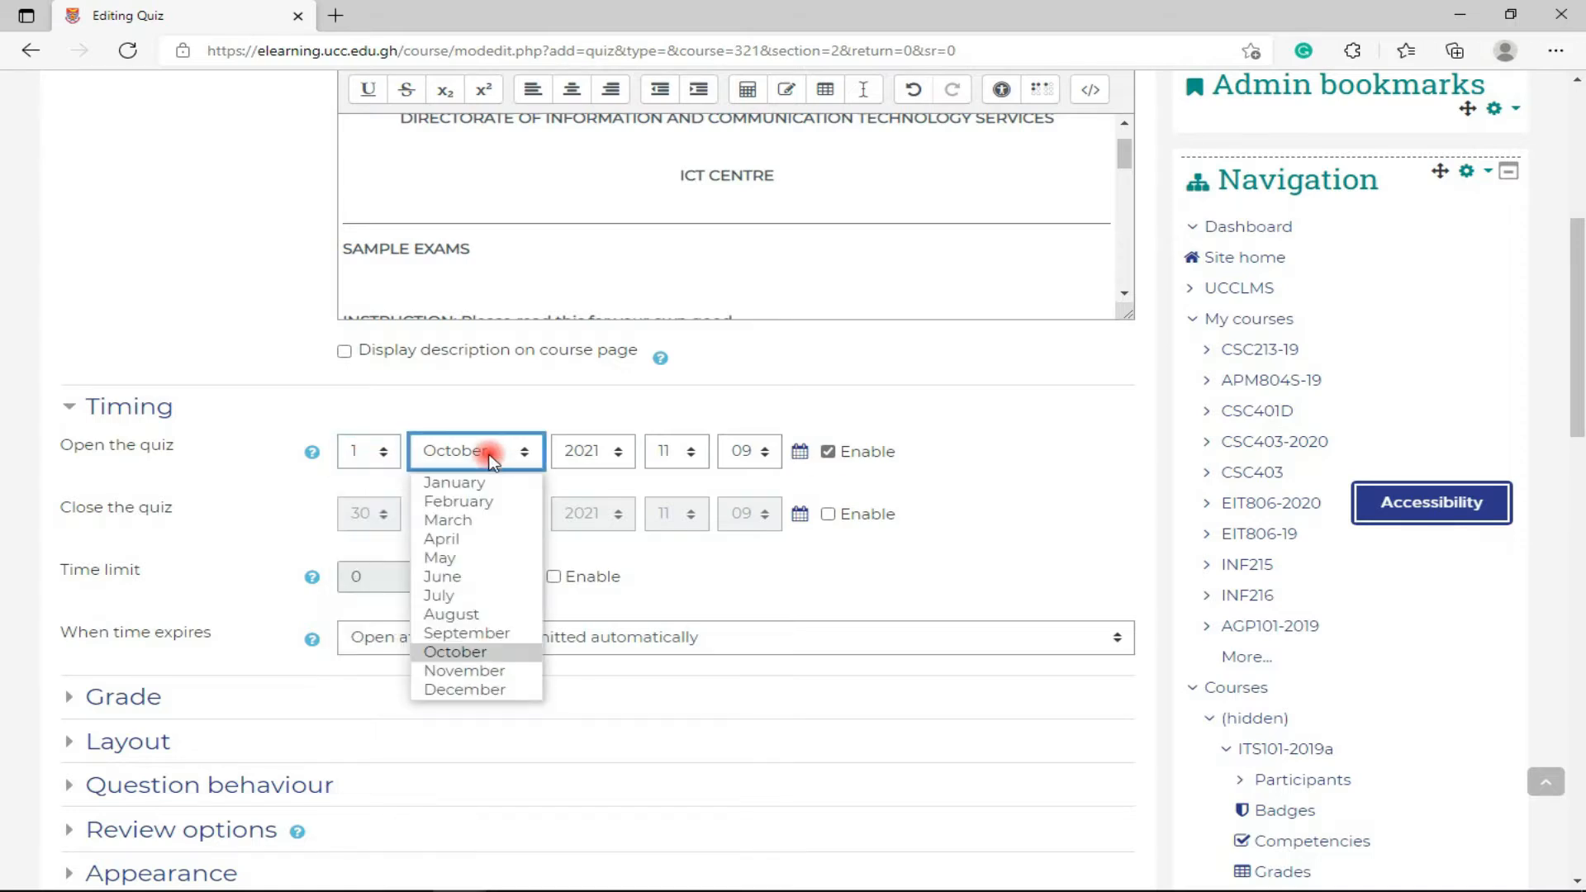
{"action": "left_click", "coordinate": [673, 453]}
{"action": "left_click", "coordinate": [673, 452]}
{"action": "type", "text": "08"}
{"action": "left_click", "coordinate": [744, 451]}
{"action": "type", "text": "00"}
{"action": "left_click", "coordinate": [896, 486]}
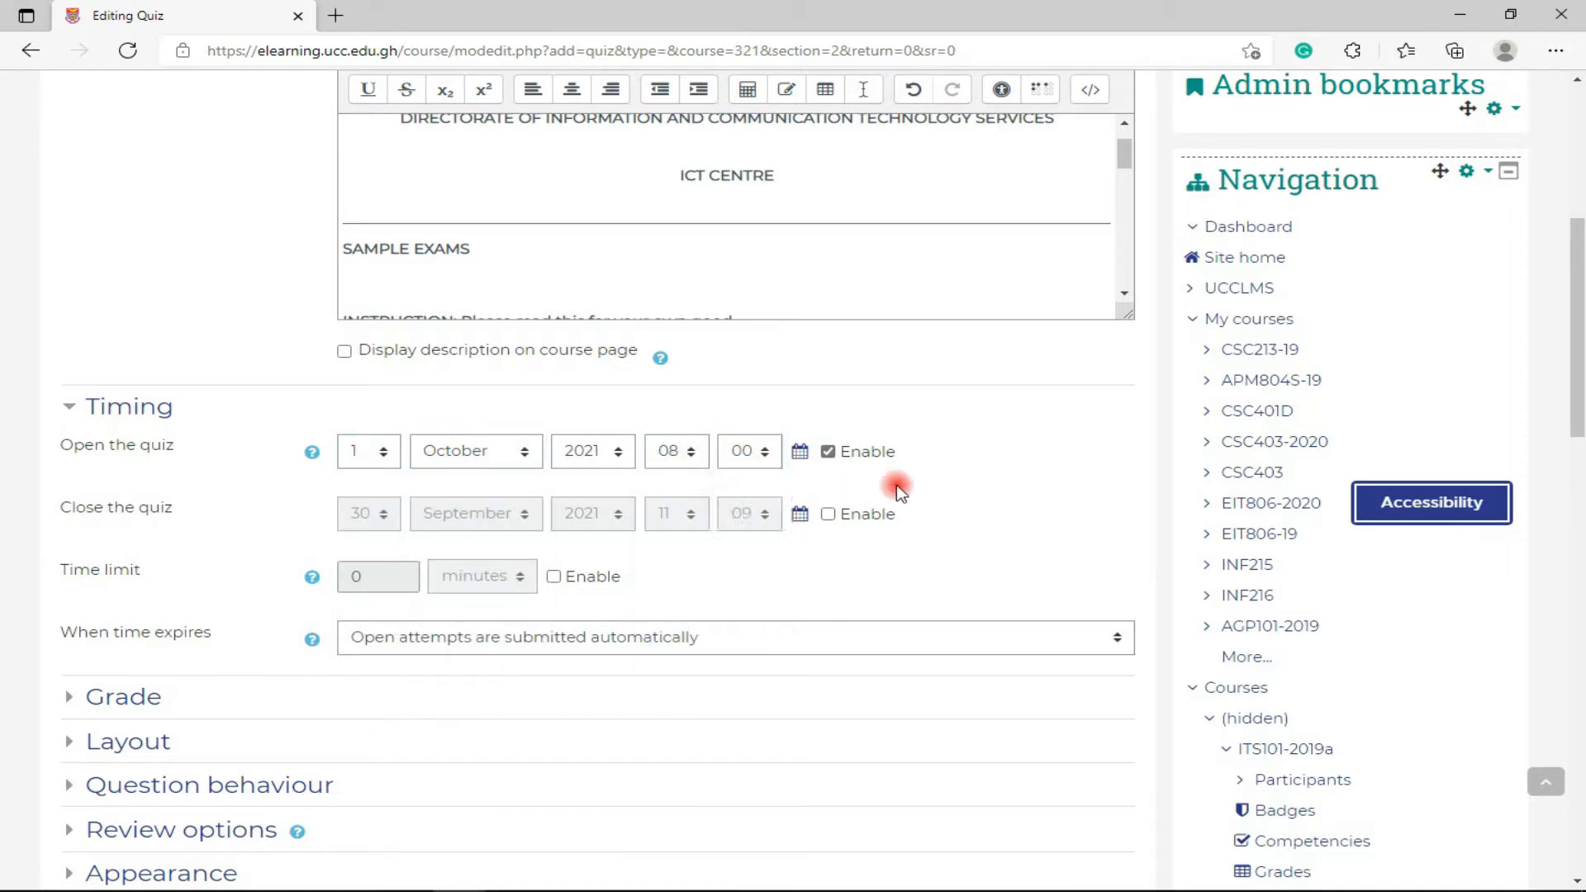
- Enable closing at 12:00 on 1 October 2021 and turn on the time limit
{"action": "left_click", "coordinate": [825, 518]}
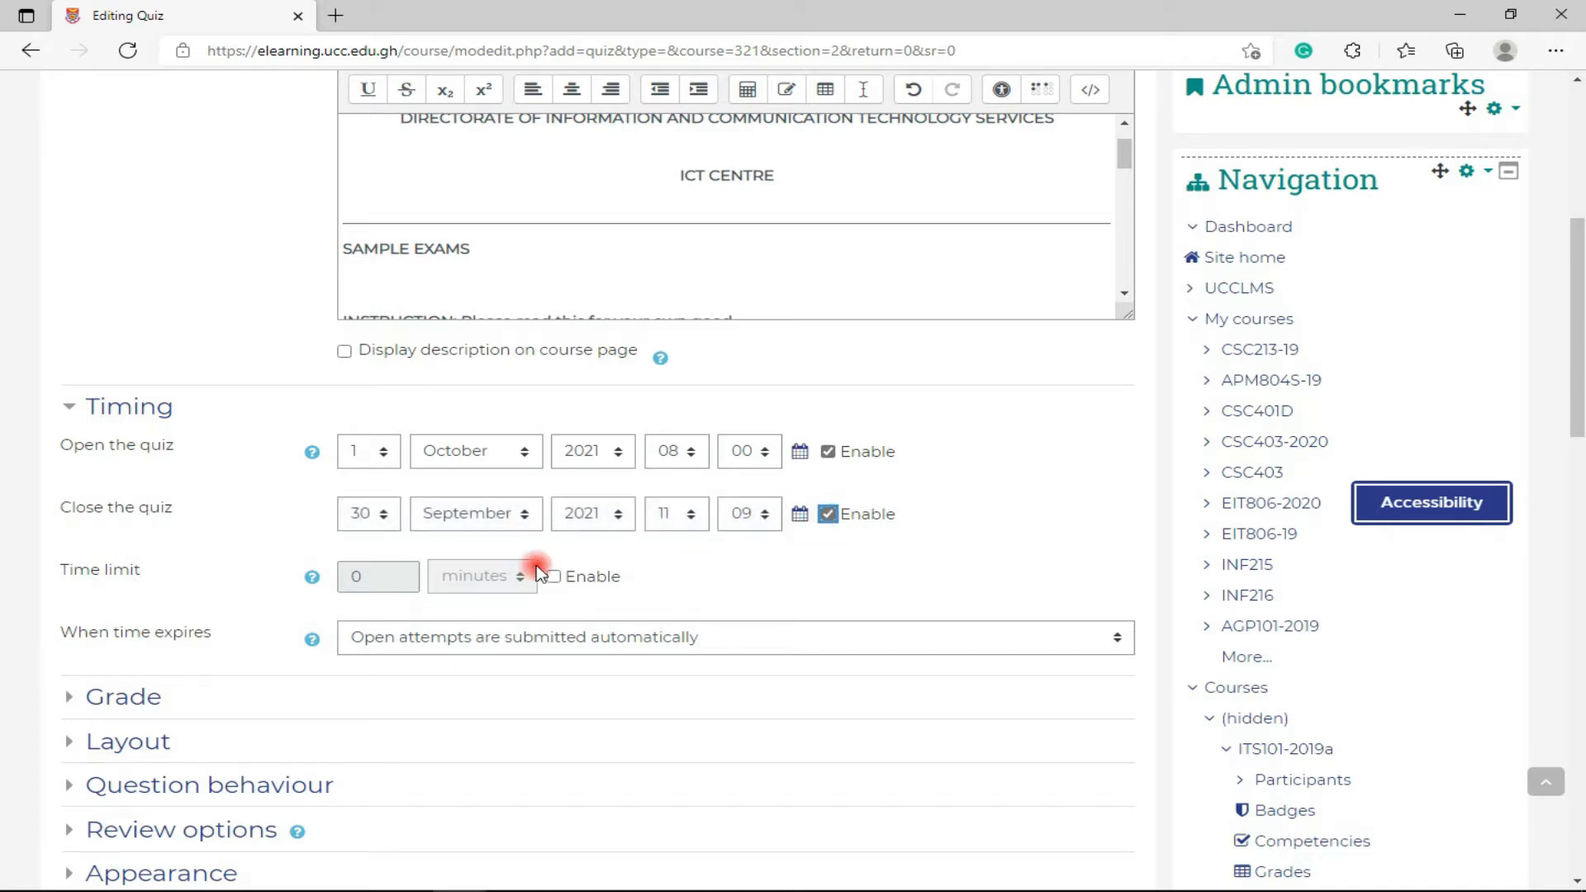
{"action": "left_click", "coordinate": [379, 517]}
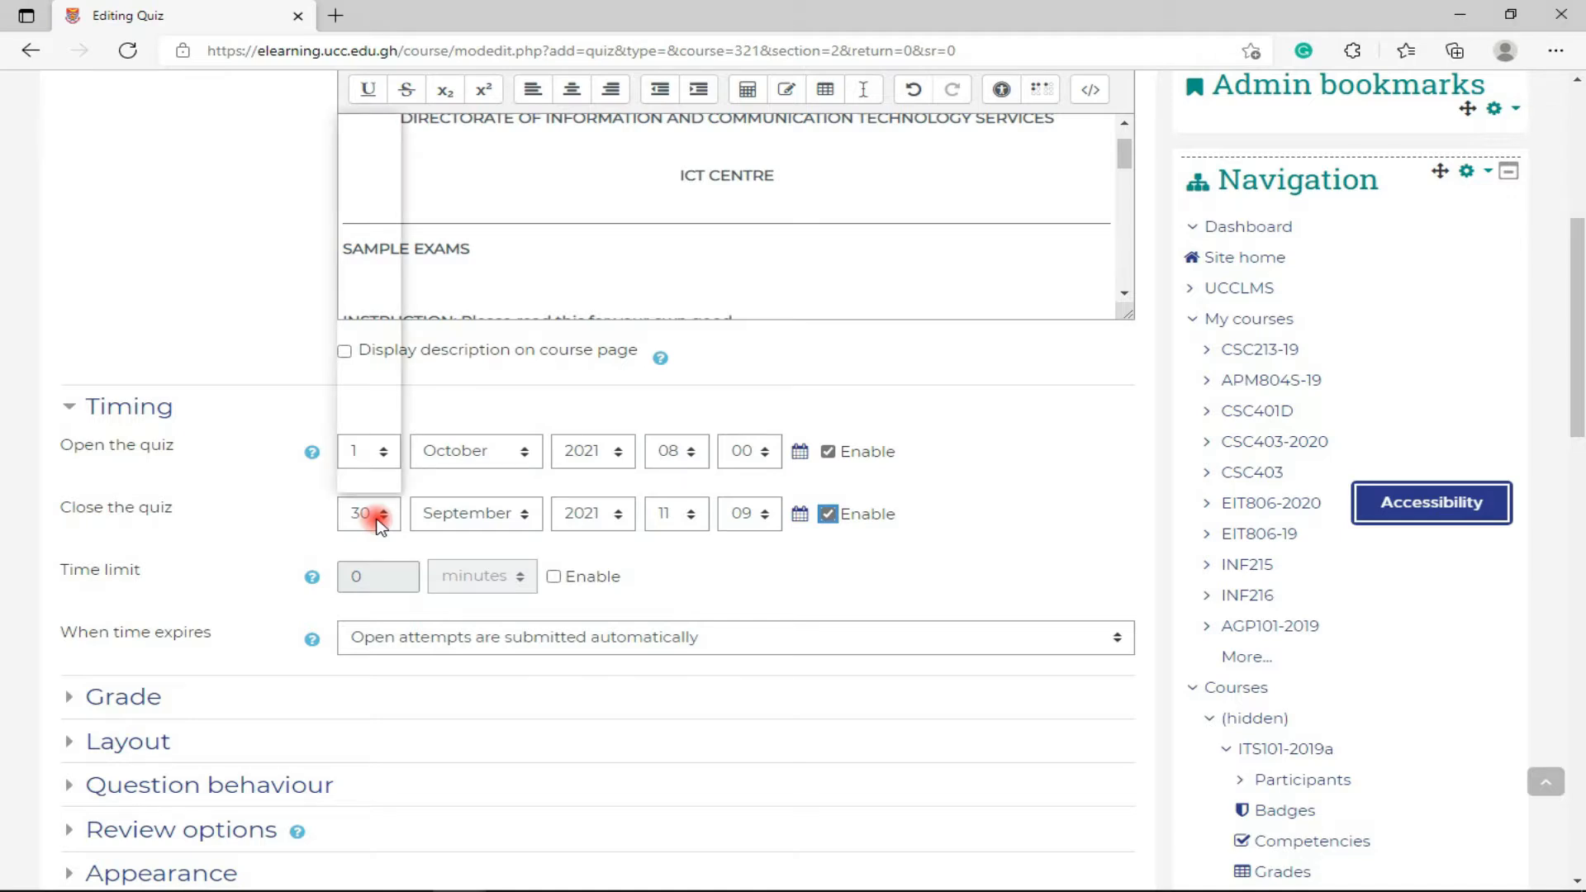
{"action": "key", "text": "1"}
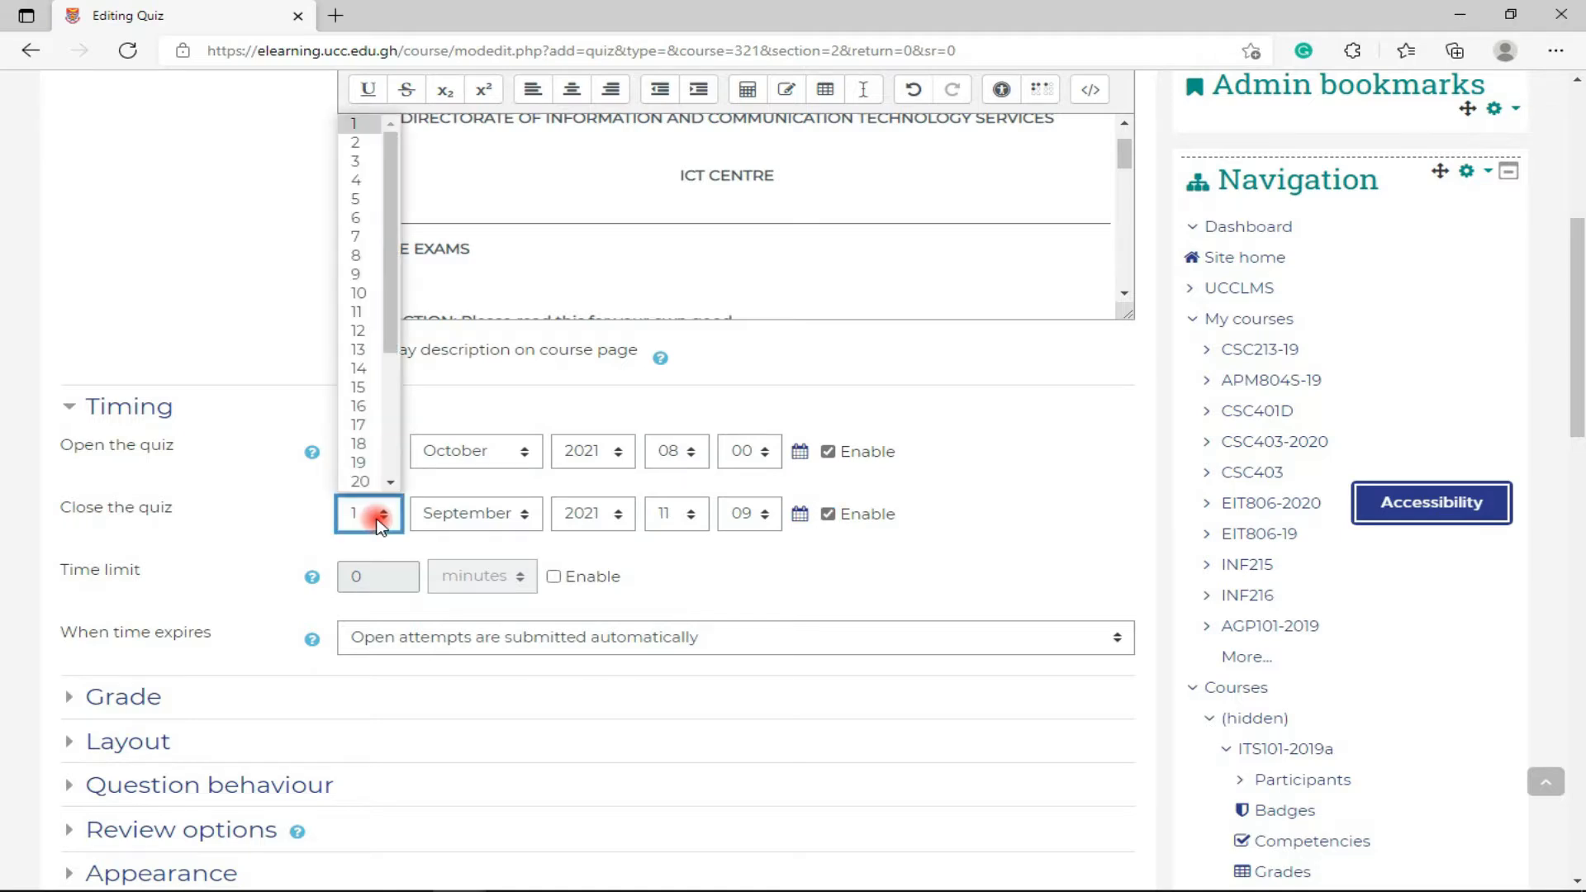
{"action": "left_click", "coordinate": [434, 519]}
{"action": "key", "text": "o"}
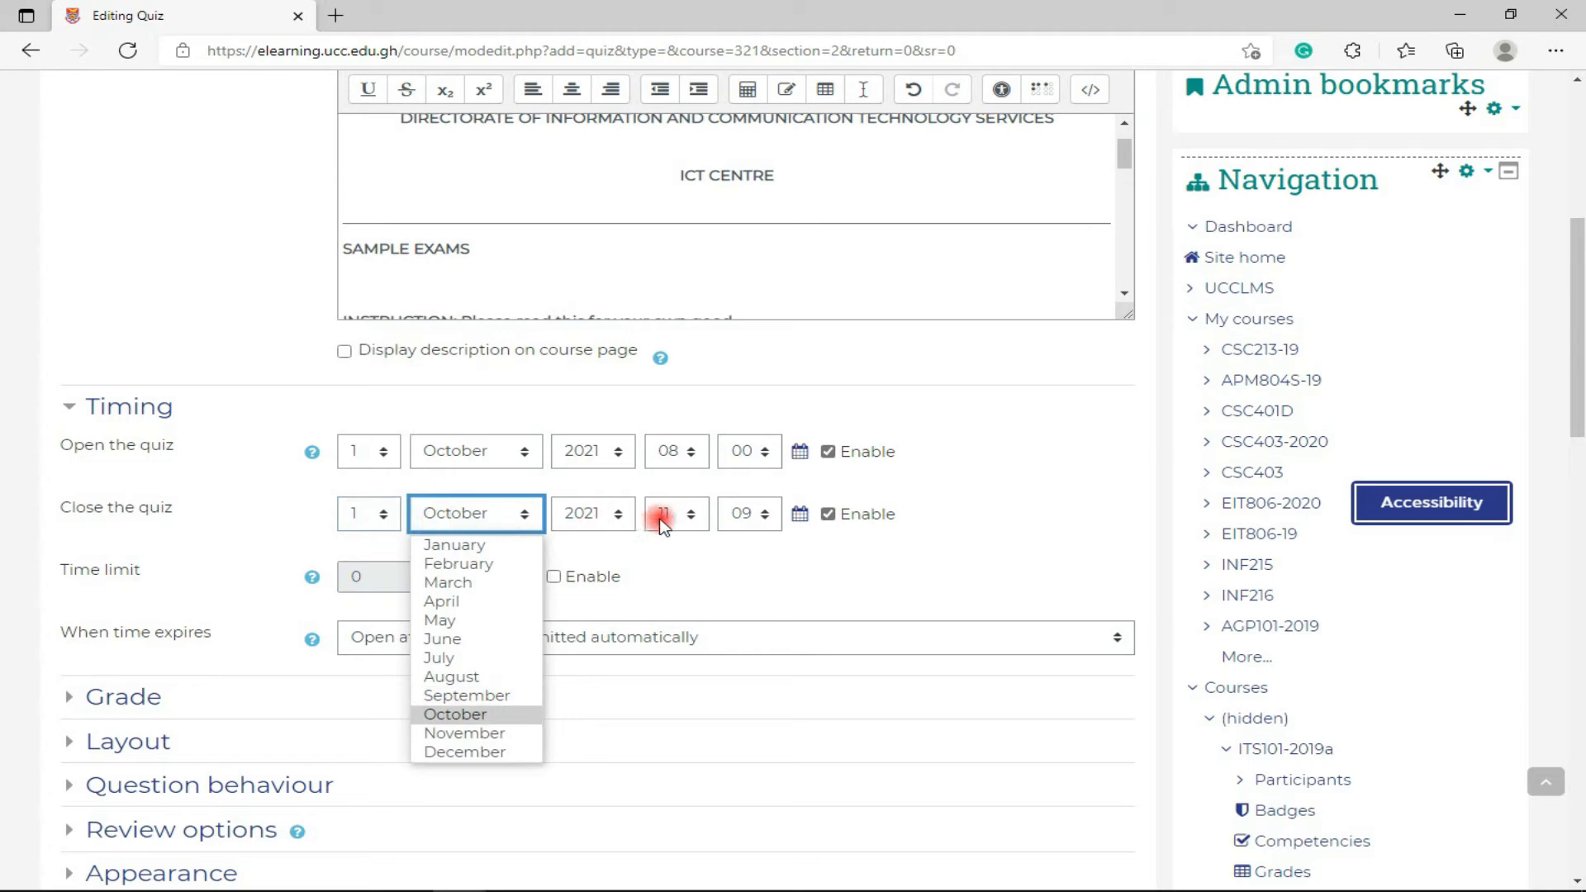
{"action": "left_click", "coordinate": [685, 515]}
{"action": "key", "text": "1"}
{"action": "key", "text": "2"}
{"action": "key", "text": "Return"}
{"action": "left_click", "coordinate": [766, 516]}
{"action": "key", "text": "0"}
{"action": "left_click", "coordinate": [885, 563]}
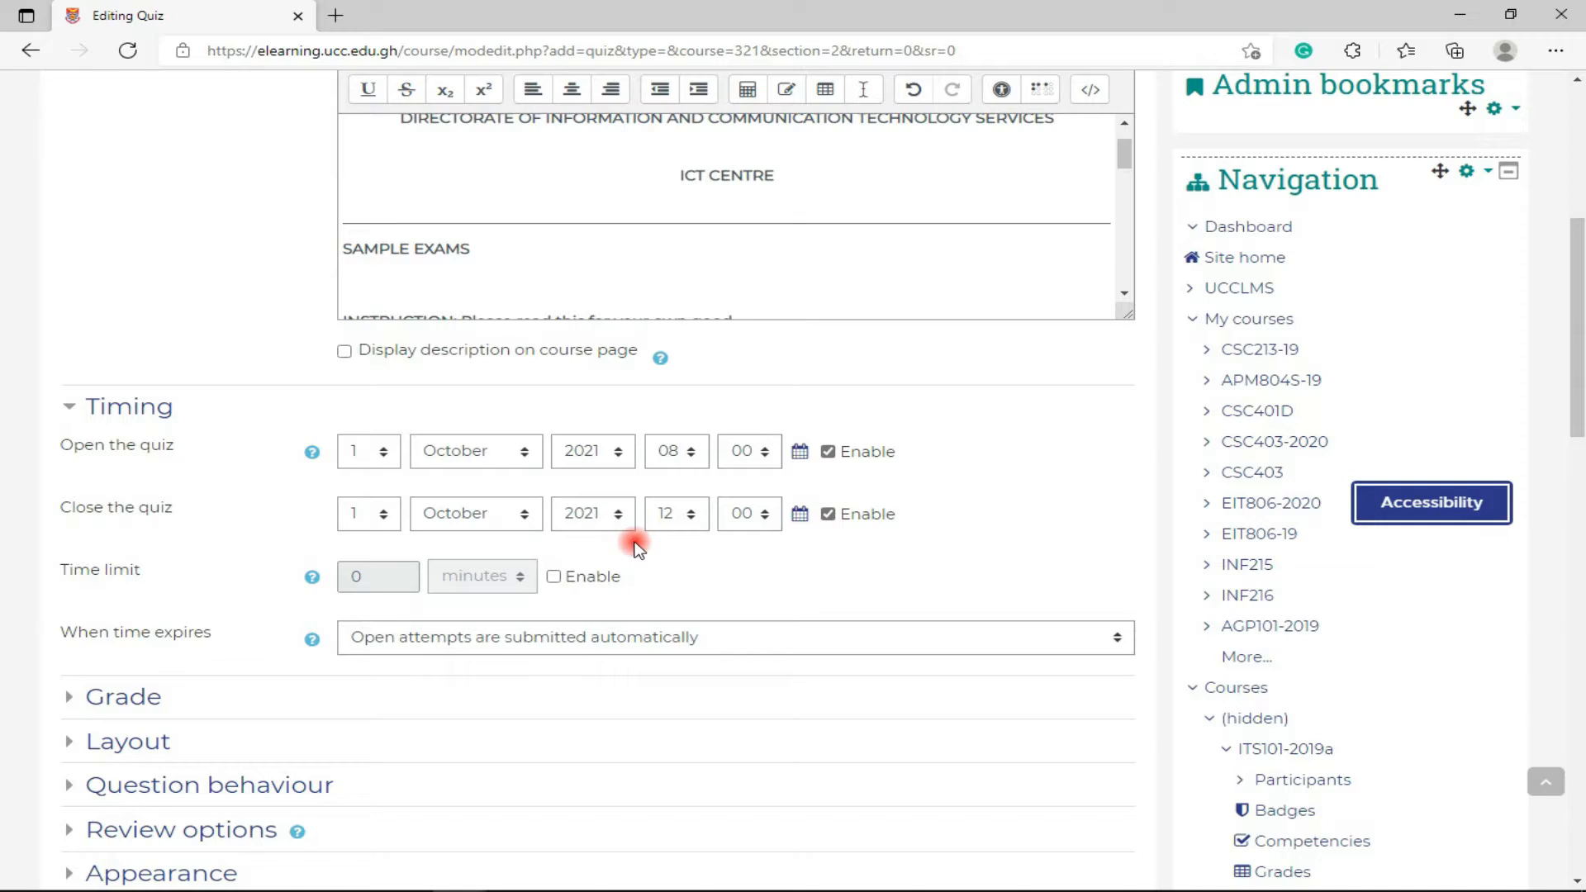
{"action": "left_click", "coordinate": [553, 577]}
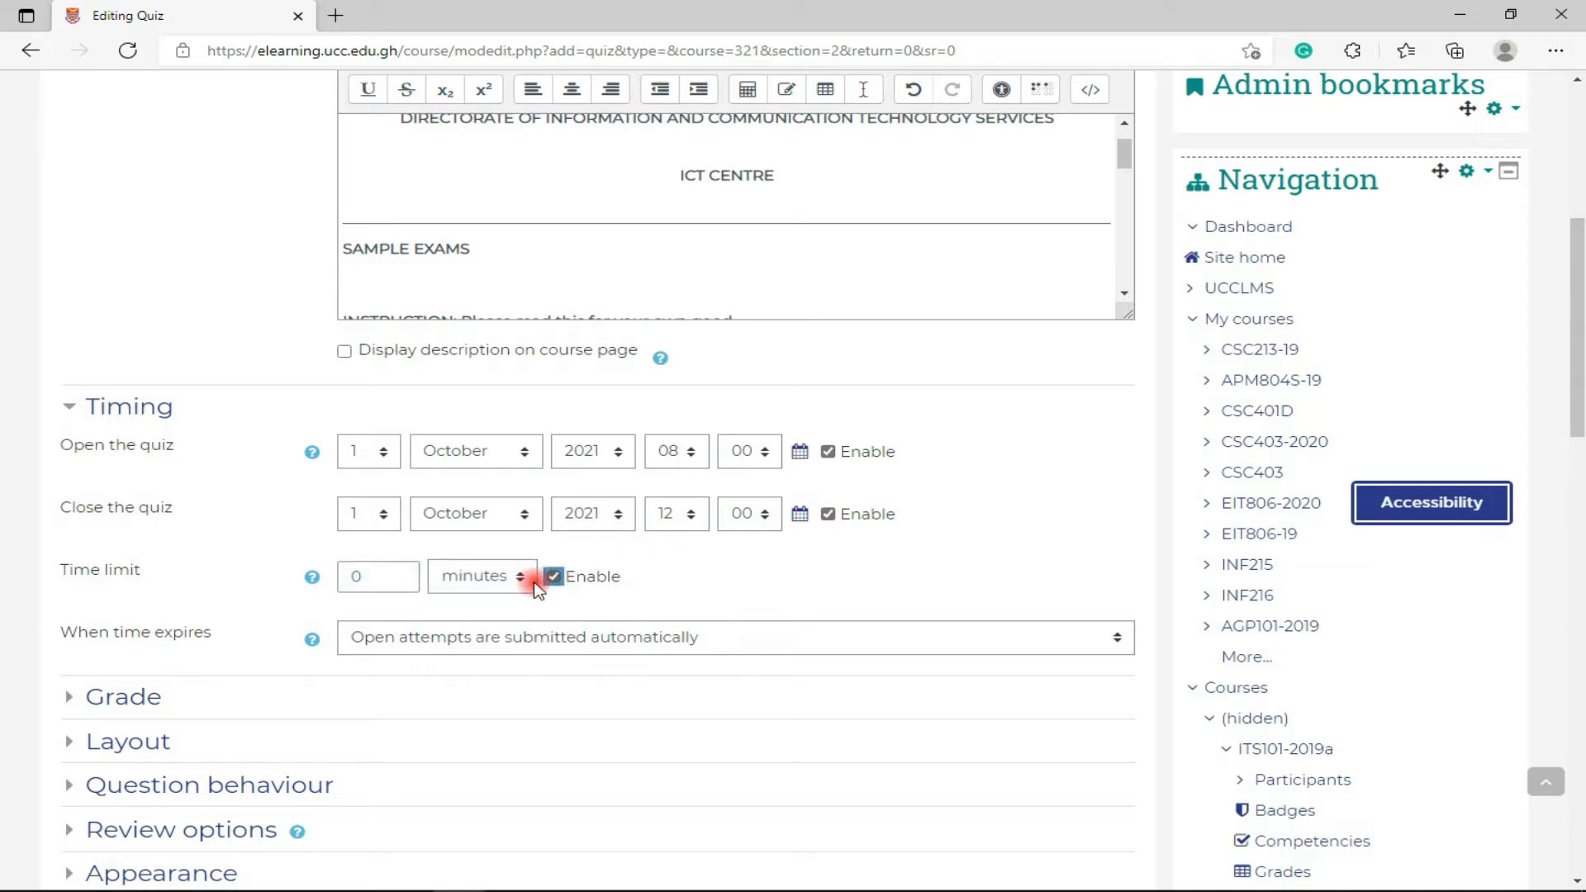
- Change the time limit from 0 to 90 minutes
{"action": "left_click", "coordinate": [349, 576]}
{"action": "type", "text": "9"}
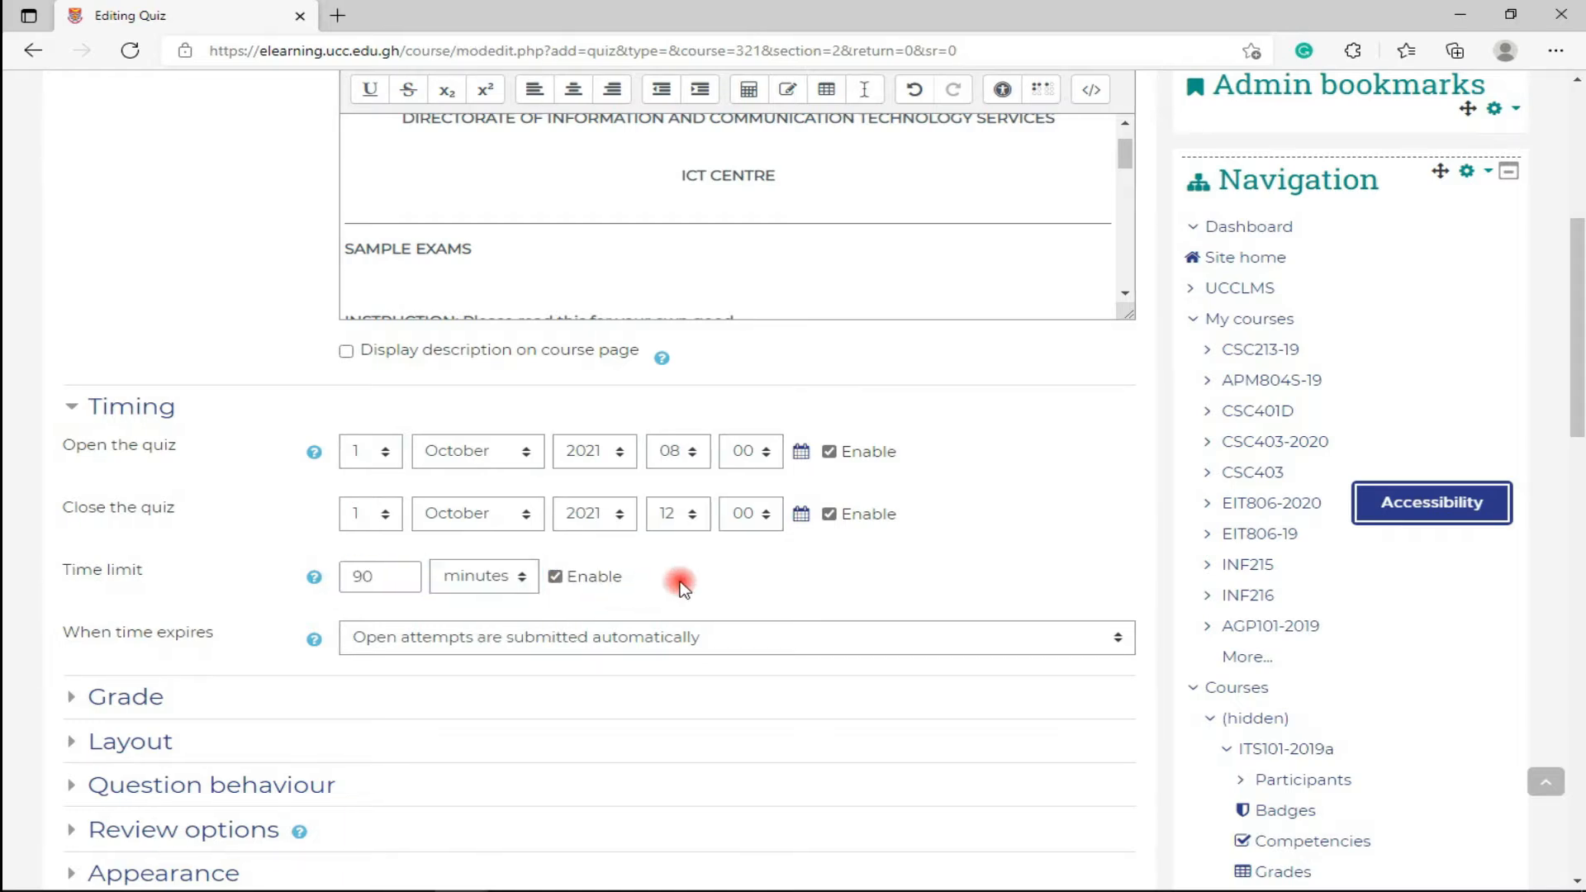
{"action": "scroll", "coordinate": [683, 586], "scroll_direction": "down", "scroll_amount": 2}
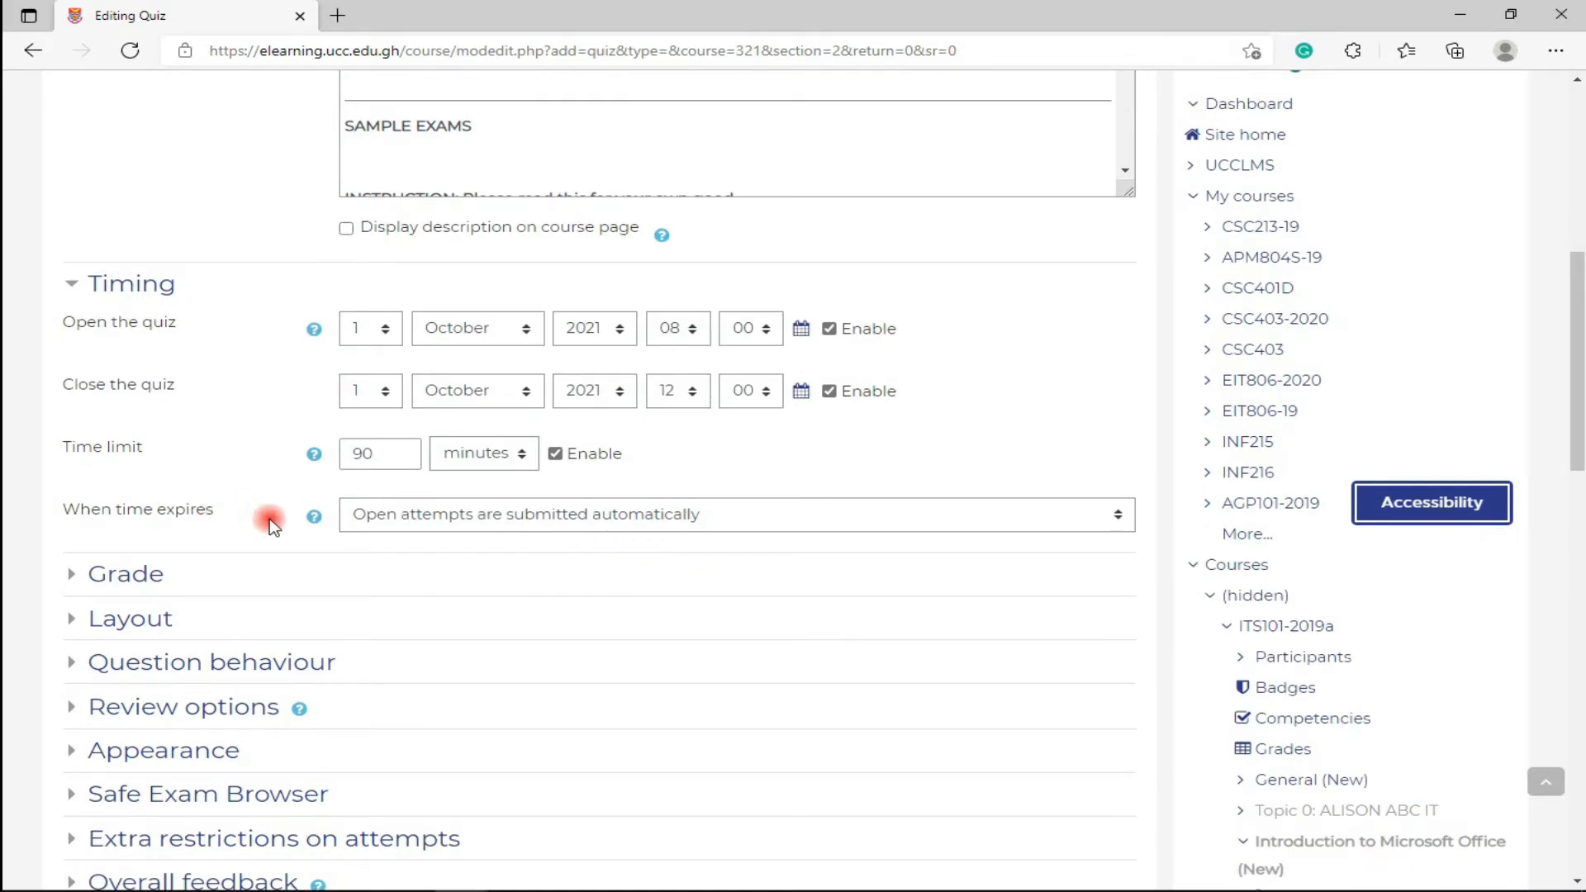
- Try the time-expiry options, entering a 5-hour grace period
{"action": "left_click", "coordinate": [373, 527]}
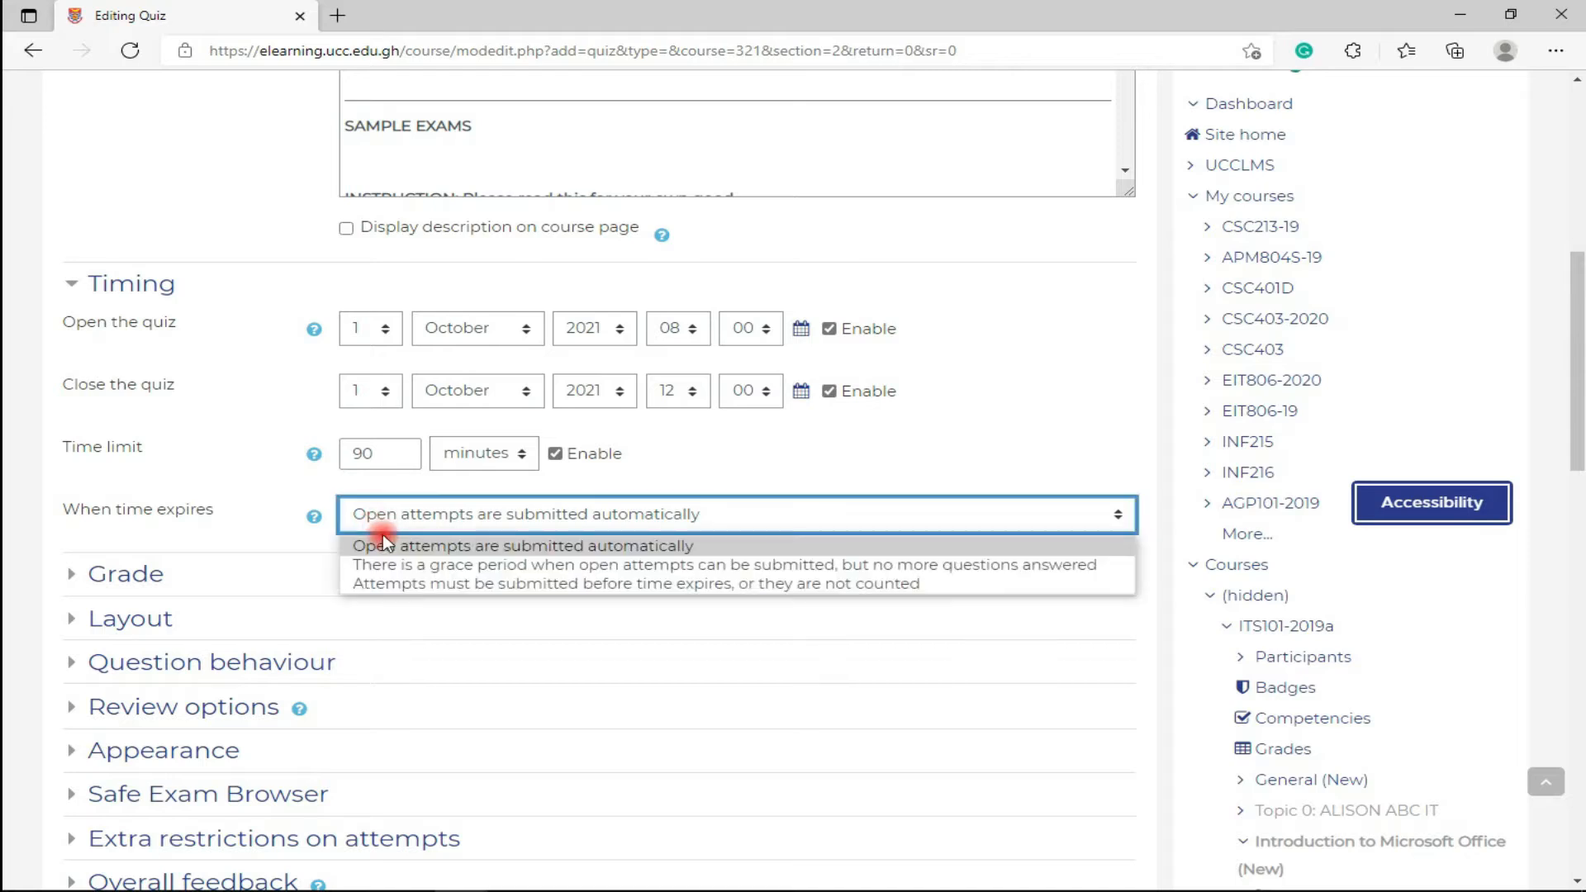
{"action": "left_click", "coordinate": [395, 526]}
{"action": "left_click", "coordinate": [395, 526]}
{"action": "left_click", "coordinate": [505, 546]}
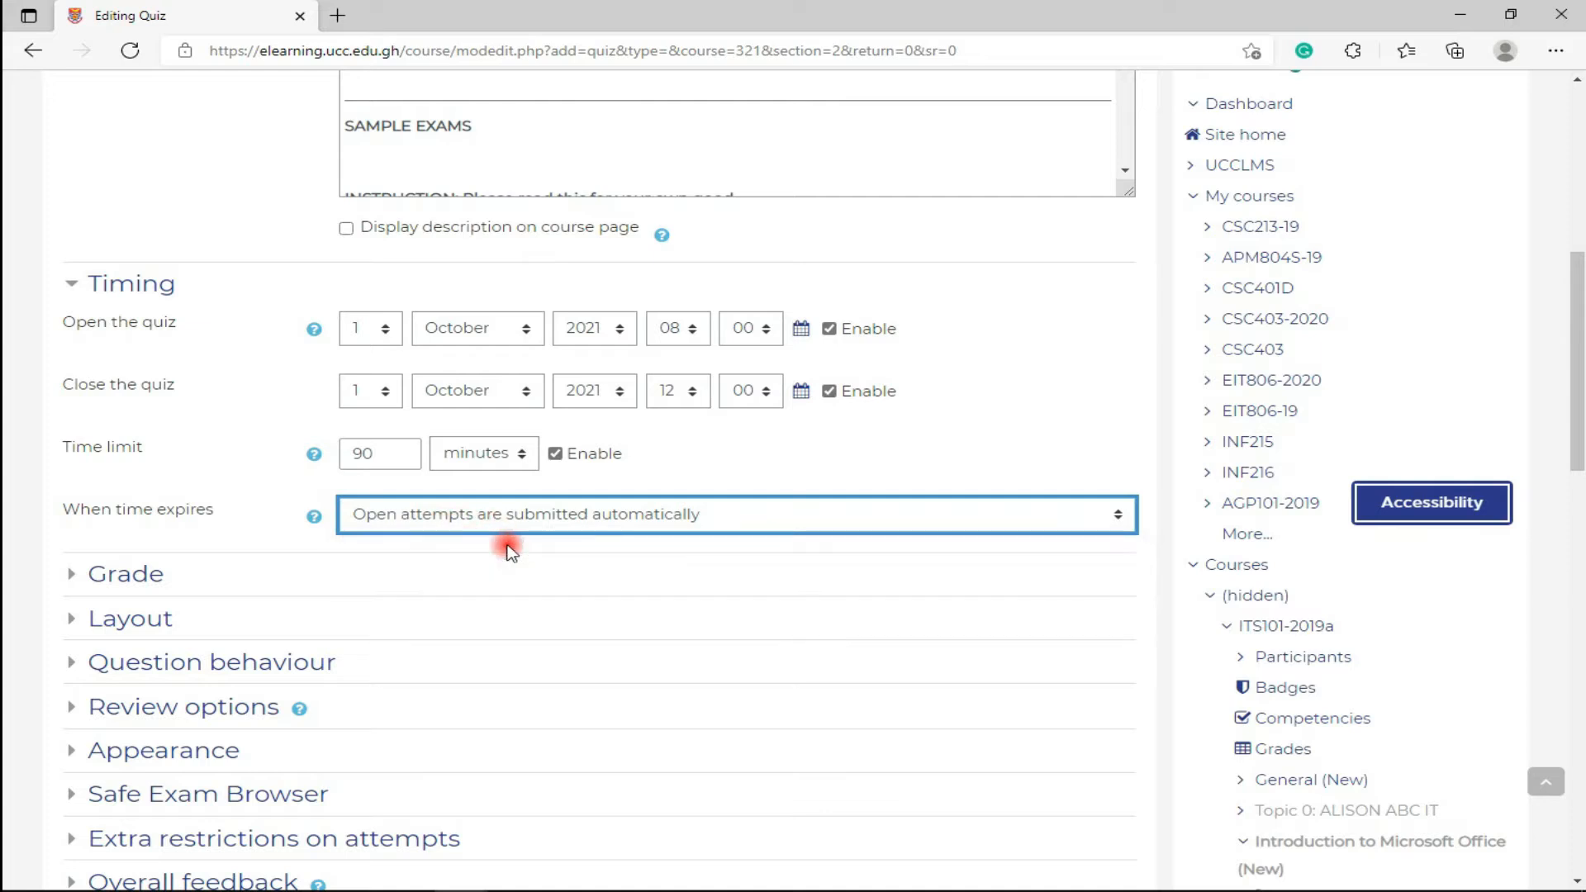
{"action": "left_click", "coordinate": [715, 528]}
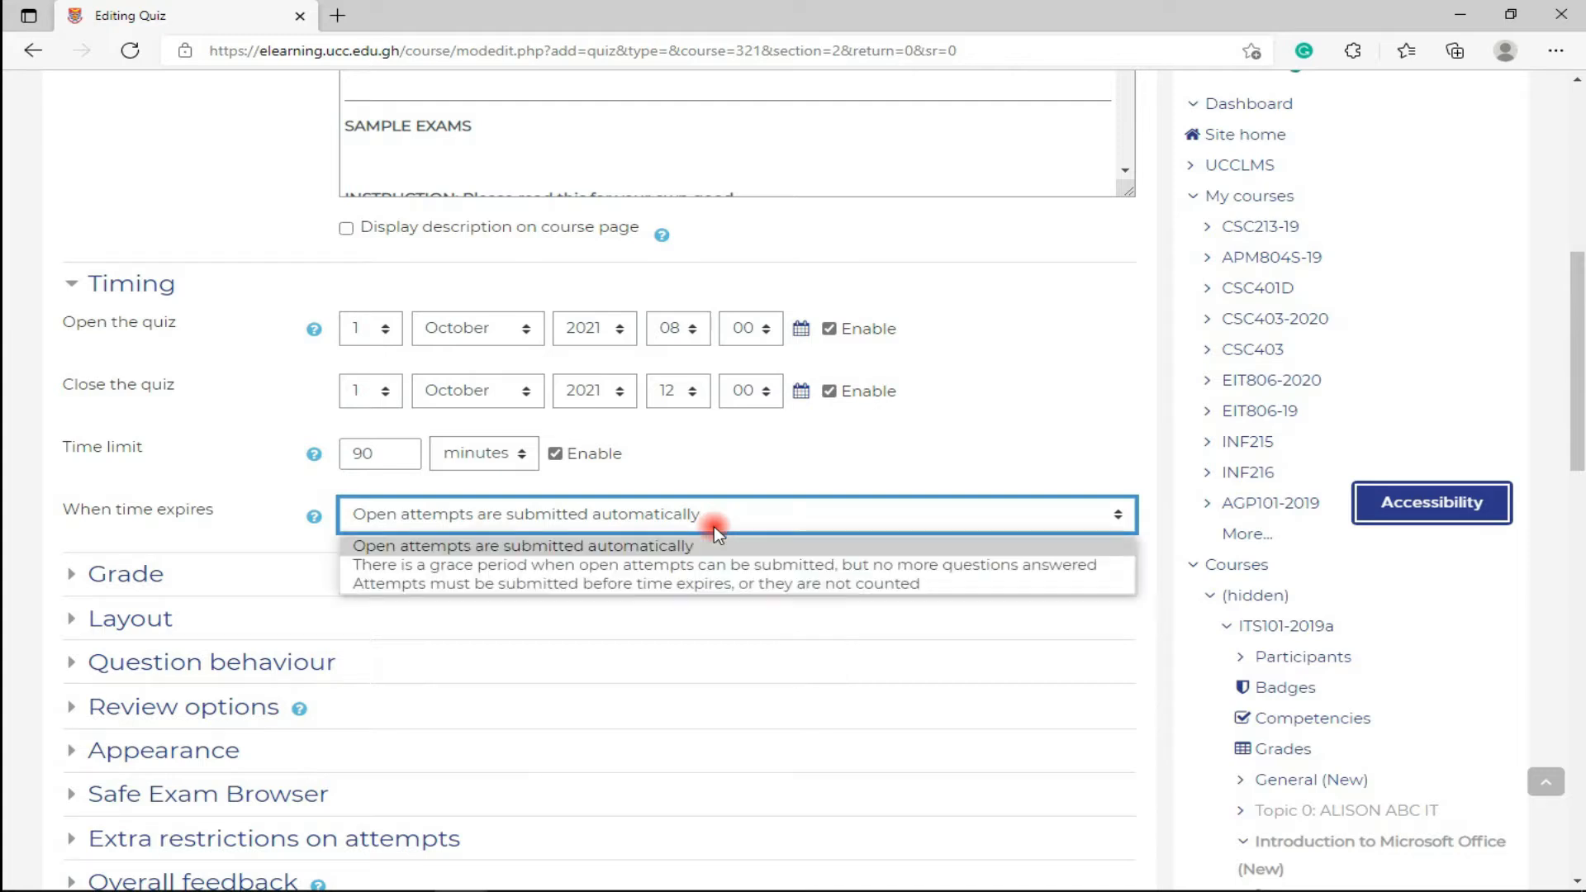
{"action": "left_click", "coordinate": [712, 548]}
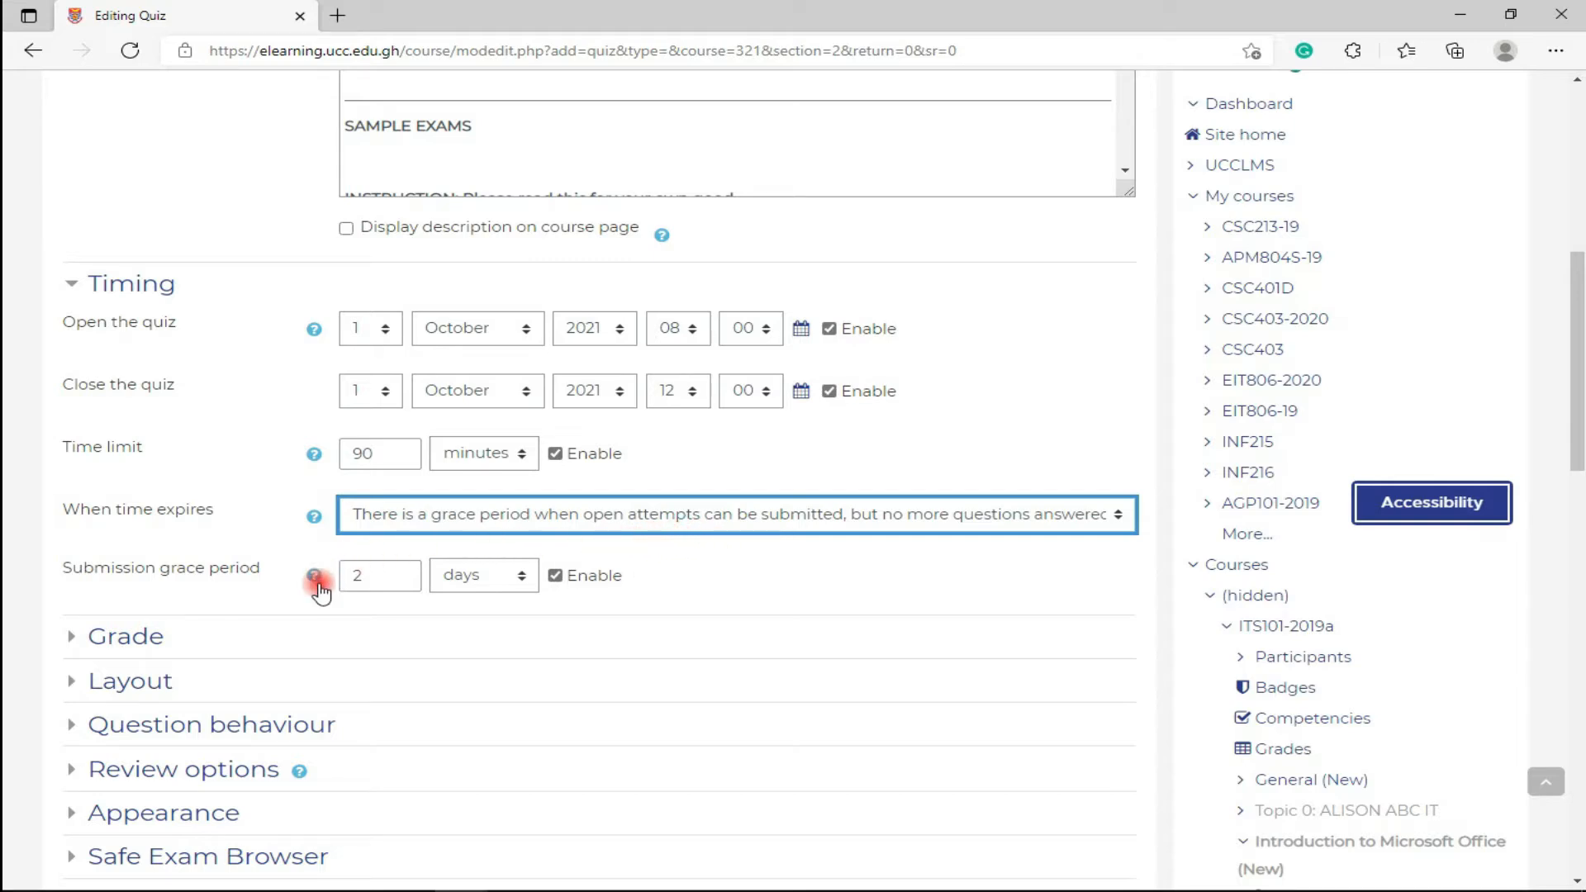
{"action": "double_click", "coordinate": [367, 576]}
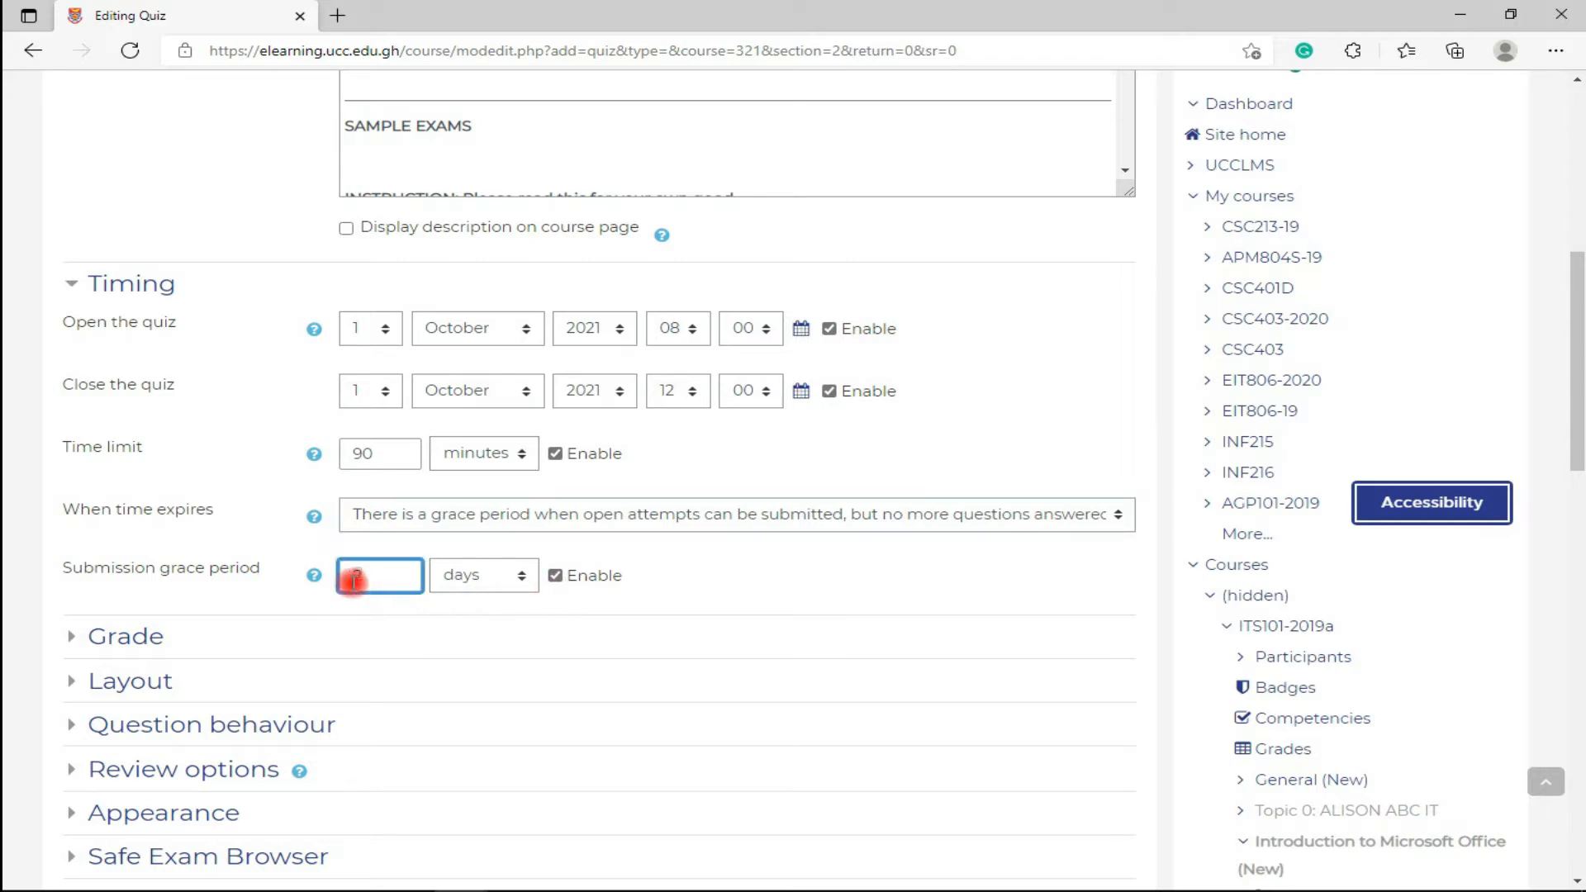
{"action": "type", "text": "5"}
{"action": "left_click", "coordinate": [508, 581]}
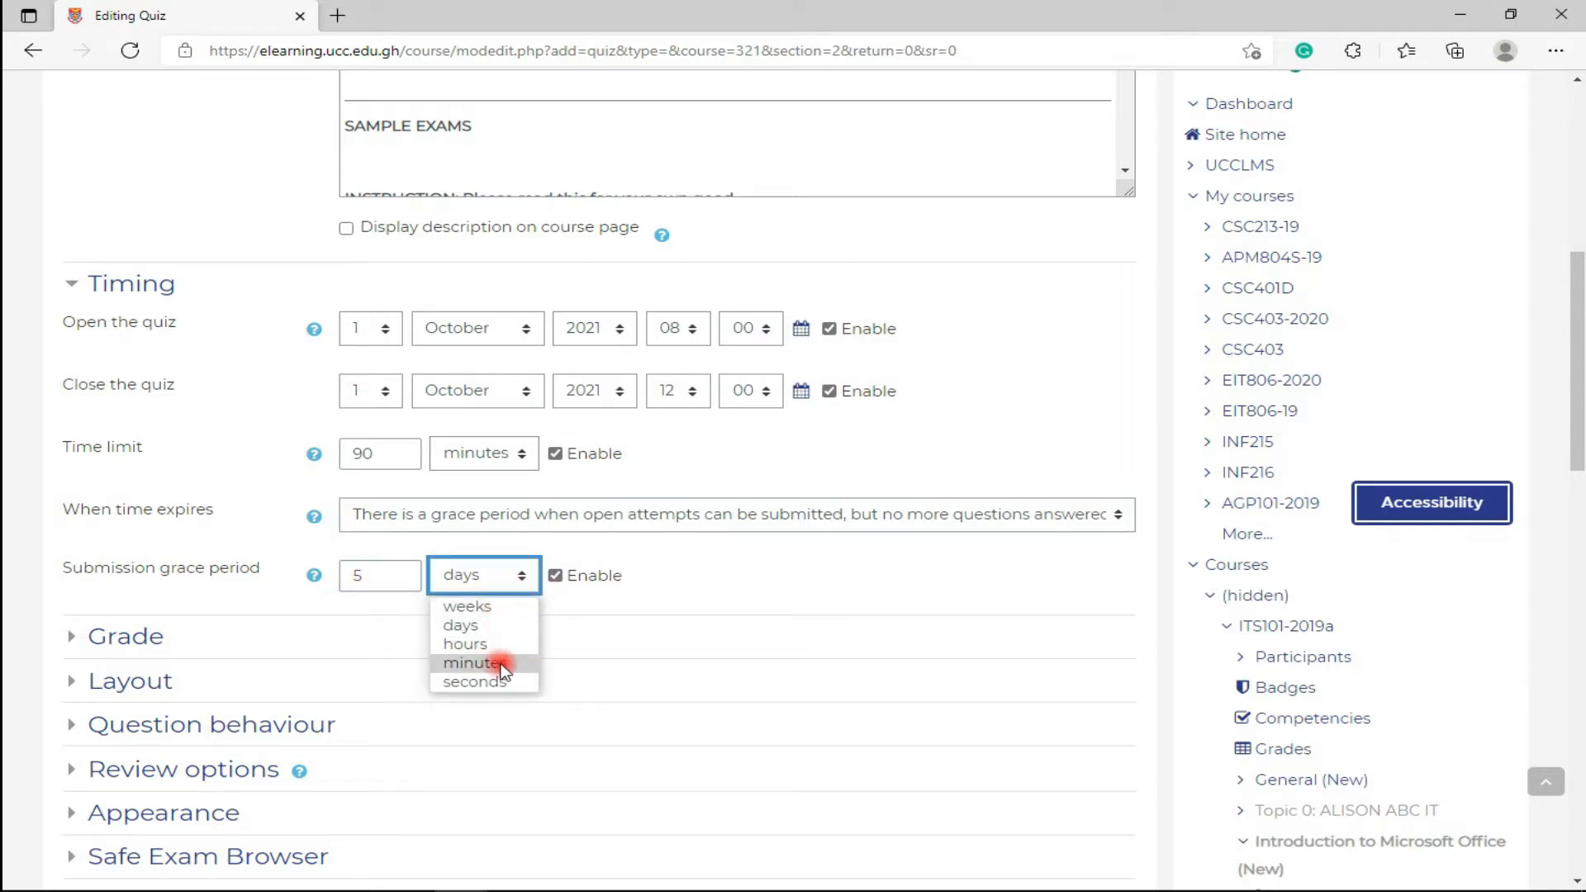
{"action": "left_click", "coordinate": [494, 644]}
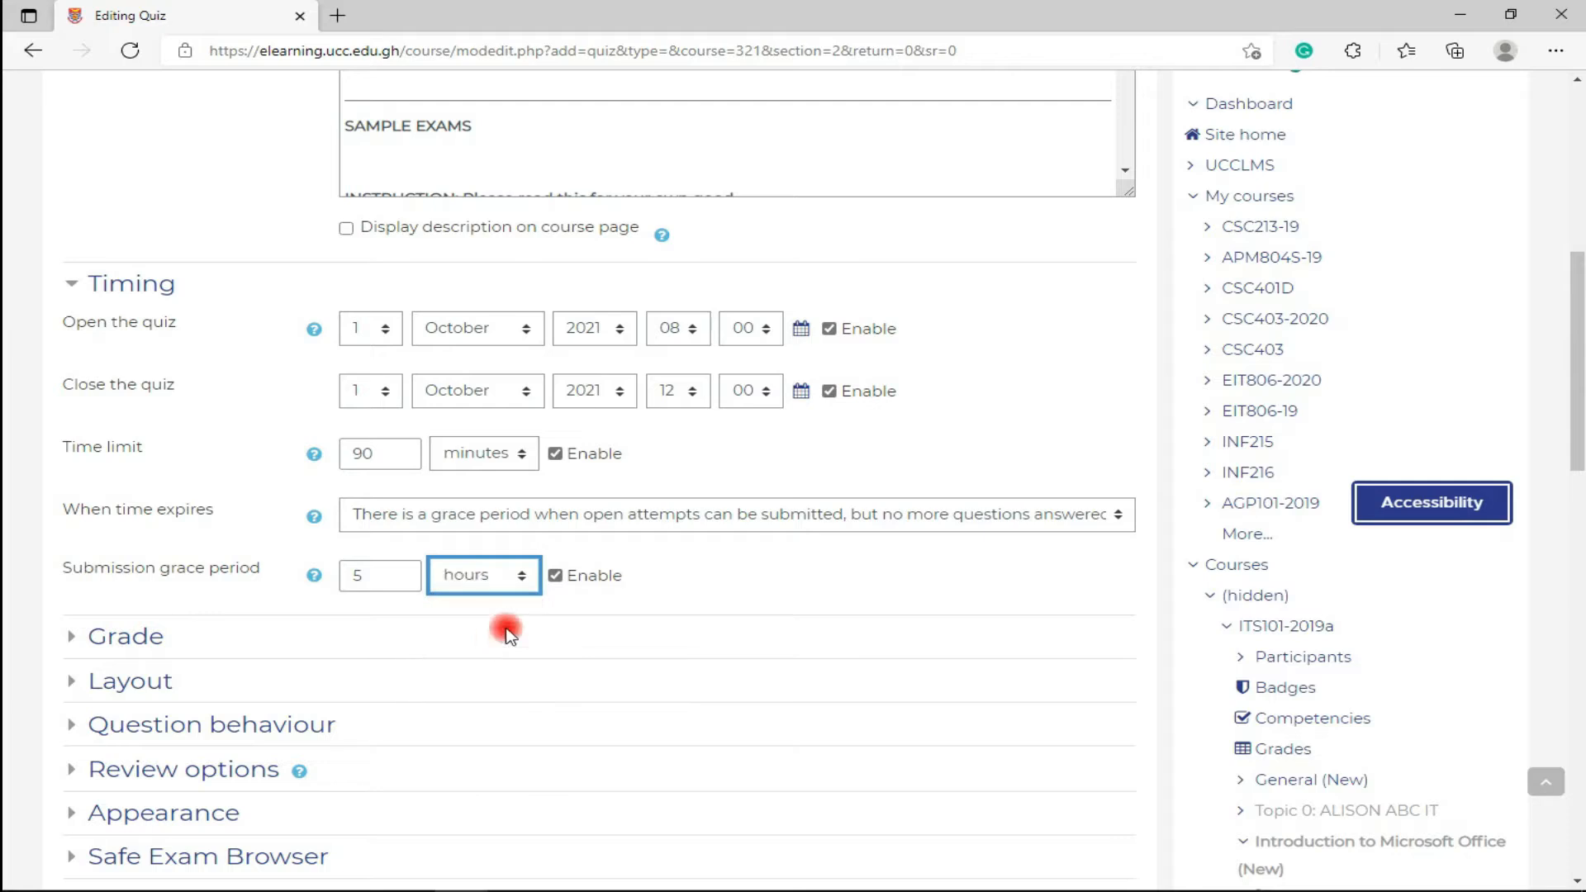
- Set 'When time expires' to 'Attempts must be submitted before time expires, or they are not counted'
{"action": "left_click", "coordinate": [646, 521]}
{"action": "left_click", "coordinate": [632, 589]}
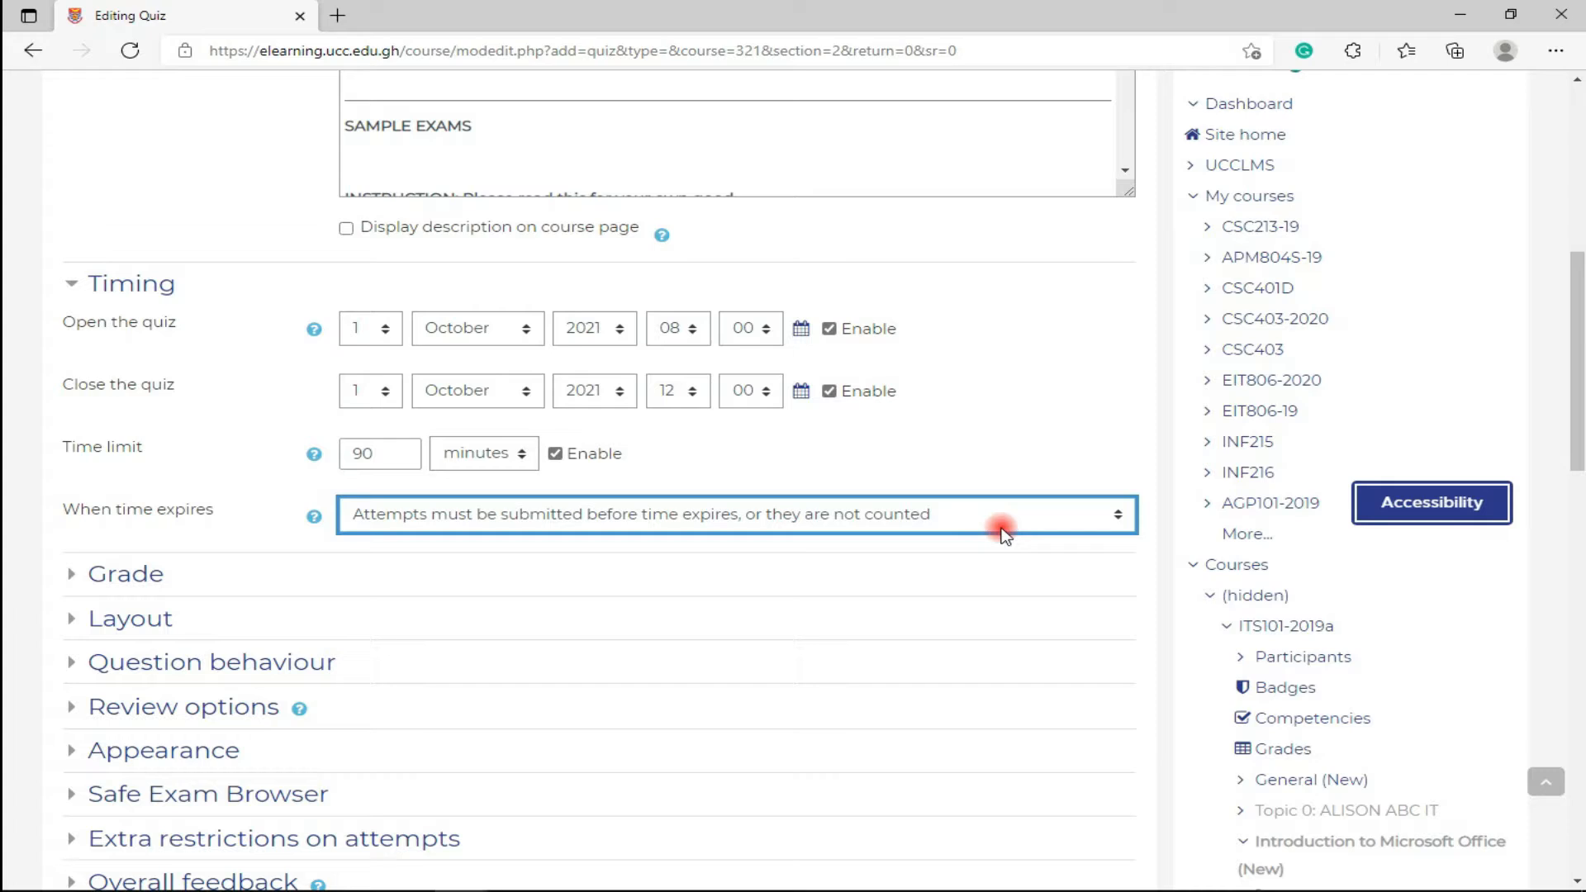
{"action": "left_click", "coordinate": [1001, 527]}
{"action": "left_click", "coordinate": [958, 533]}
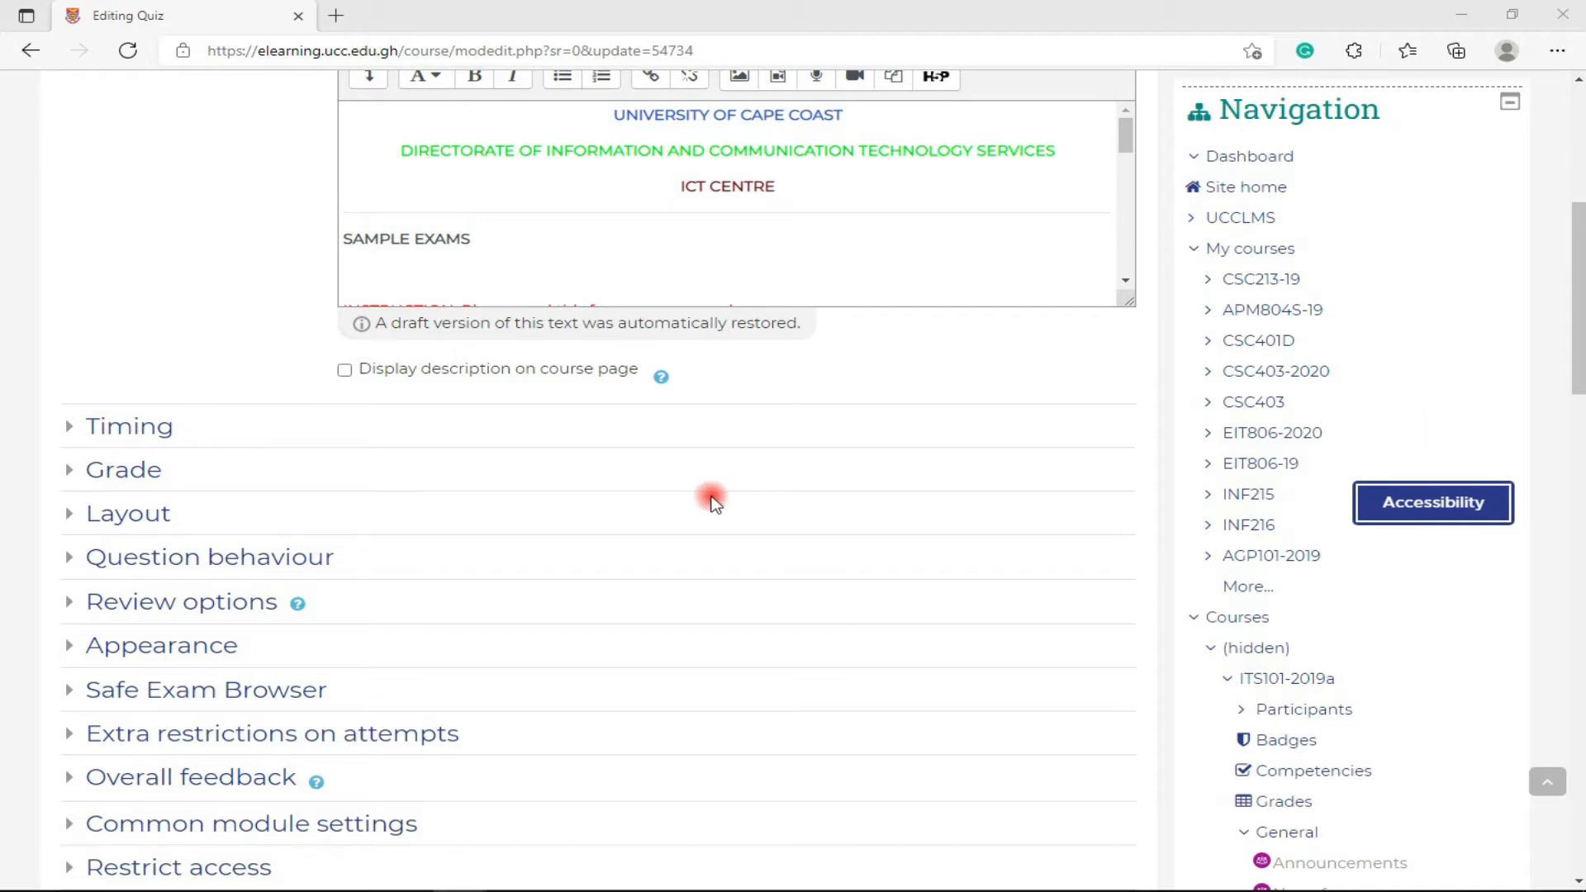
- Check the Grade settings, leaving category Uncategorised and grade to pass 0.00
{"action": "left_click", "coordinate": [121, 478]}
{"action": "scroll", "coordinate": [116, 468], "scroll_direction": "down", "scroll_amount": 3}
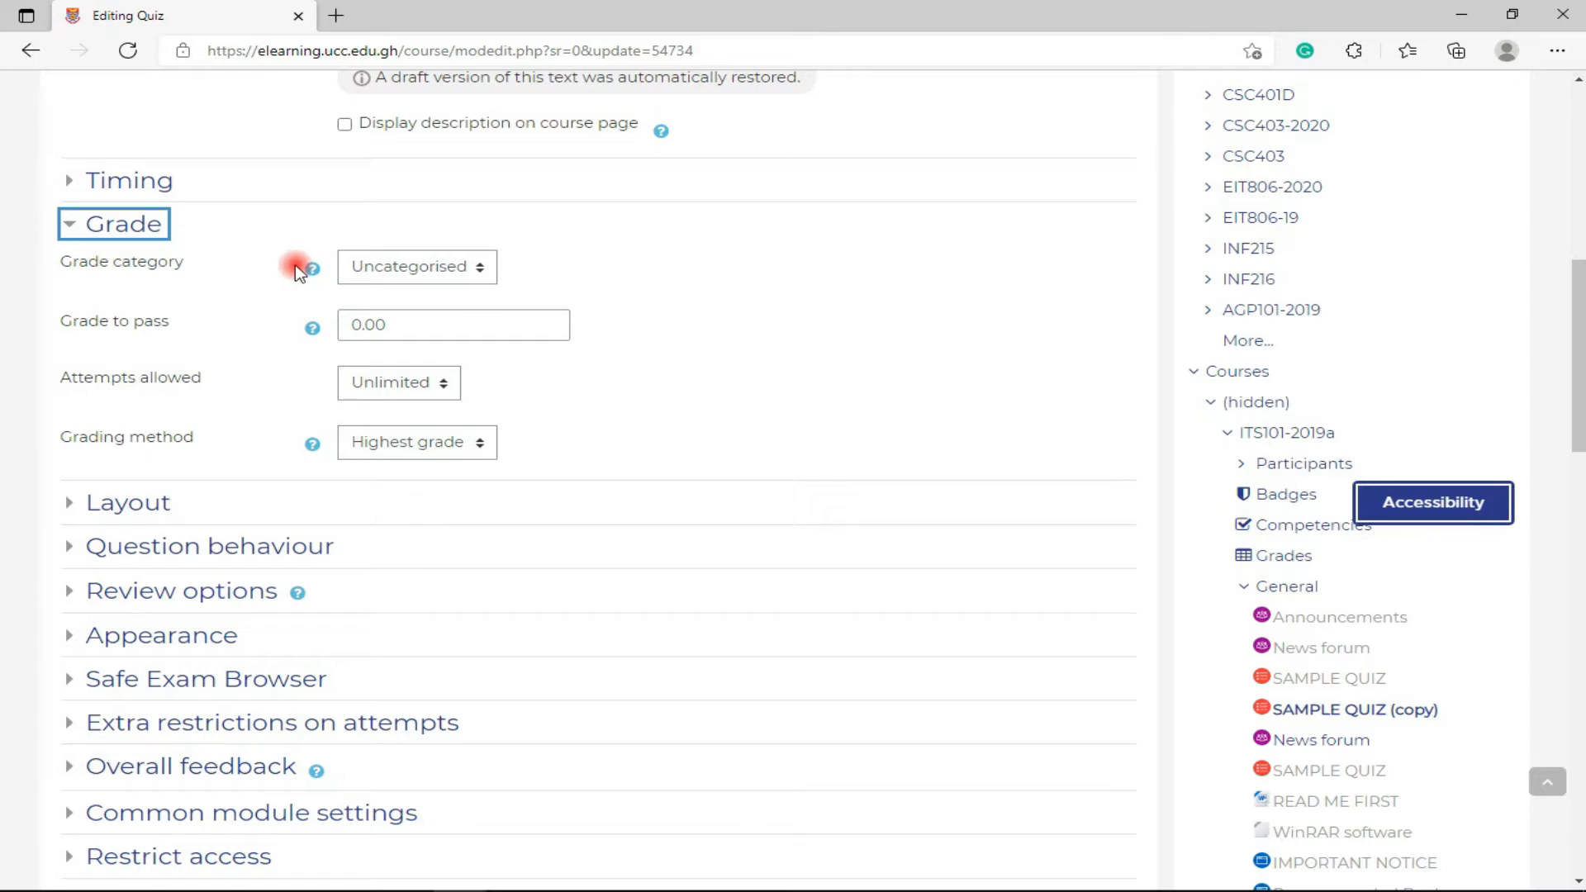
{"action": "left_click", "coordinate": [468, 278]}
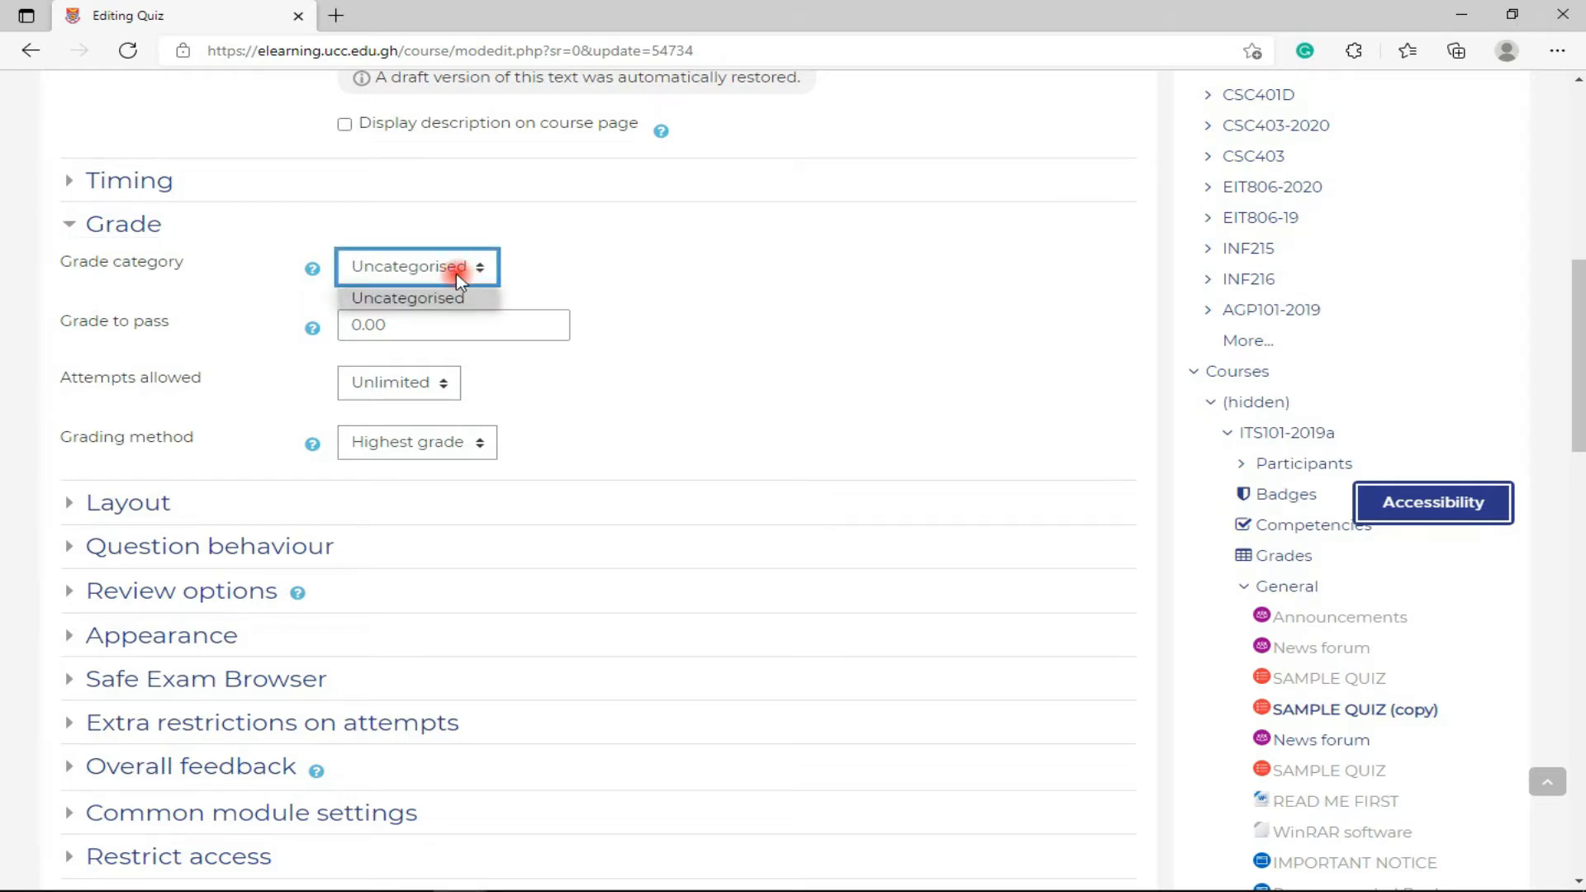
{"action": "left_click", "coordinate": [396, 267]}
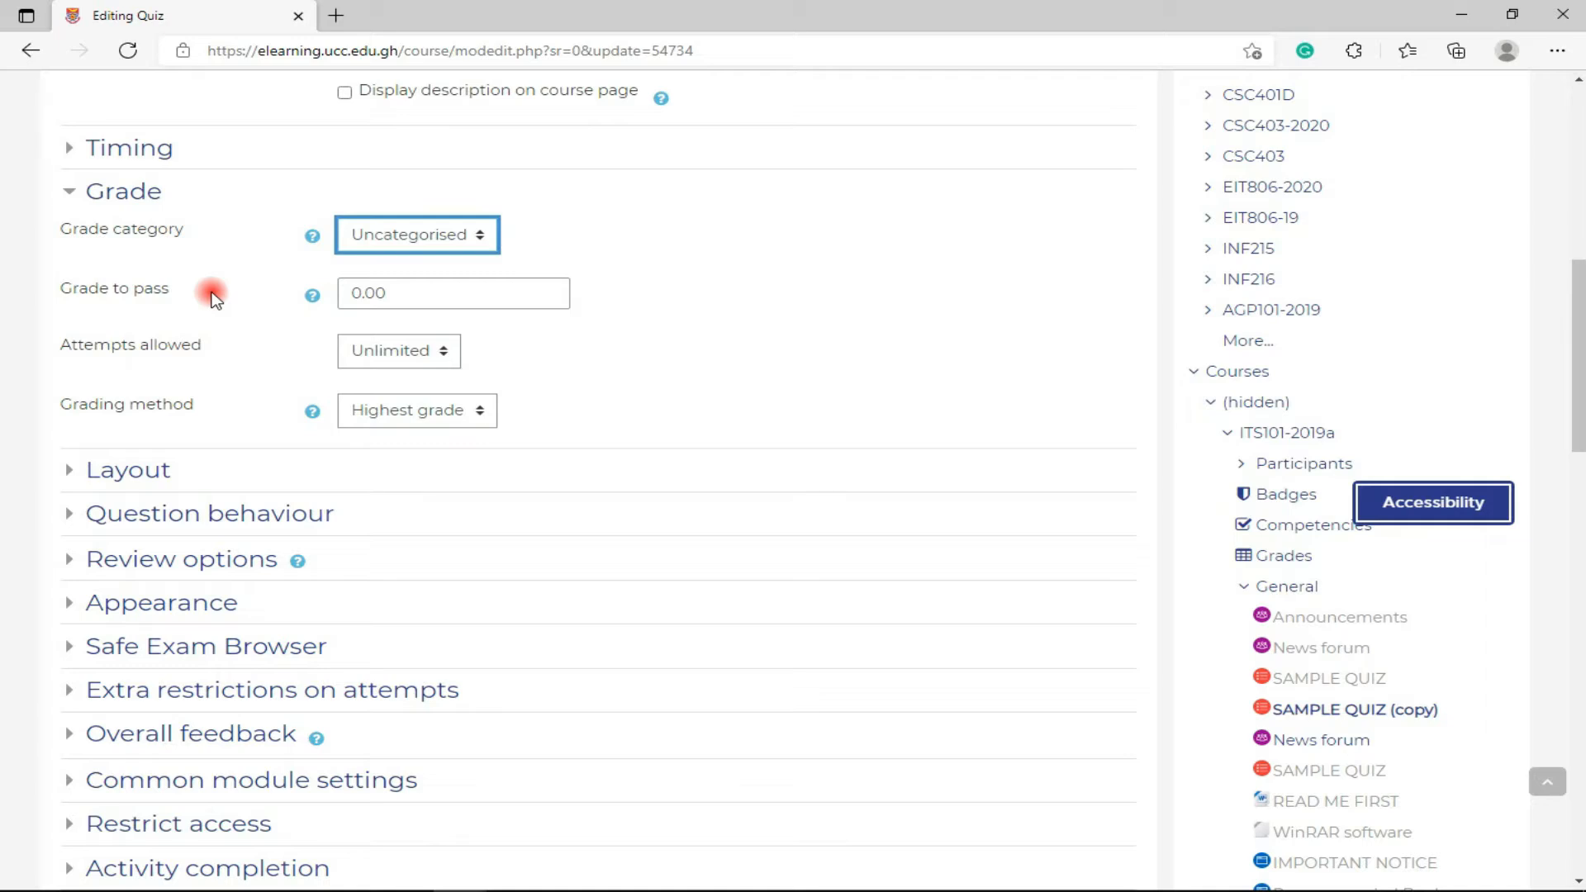
{"action": "left_click", "coordinate": [360, 292]}
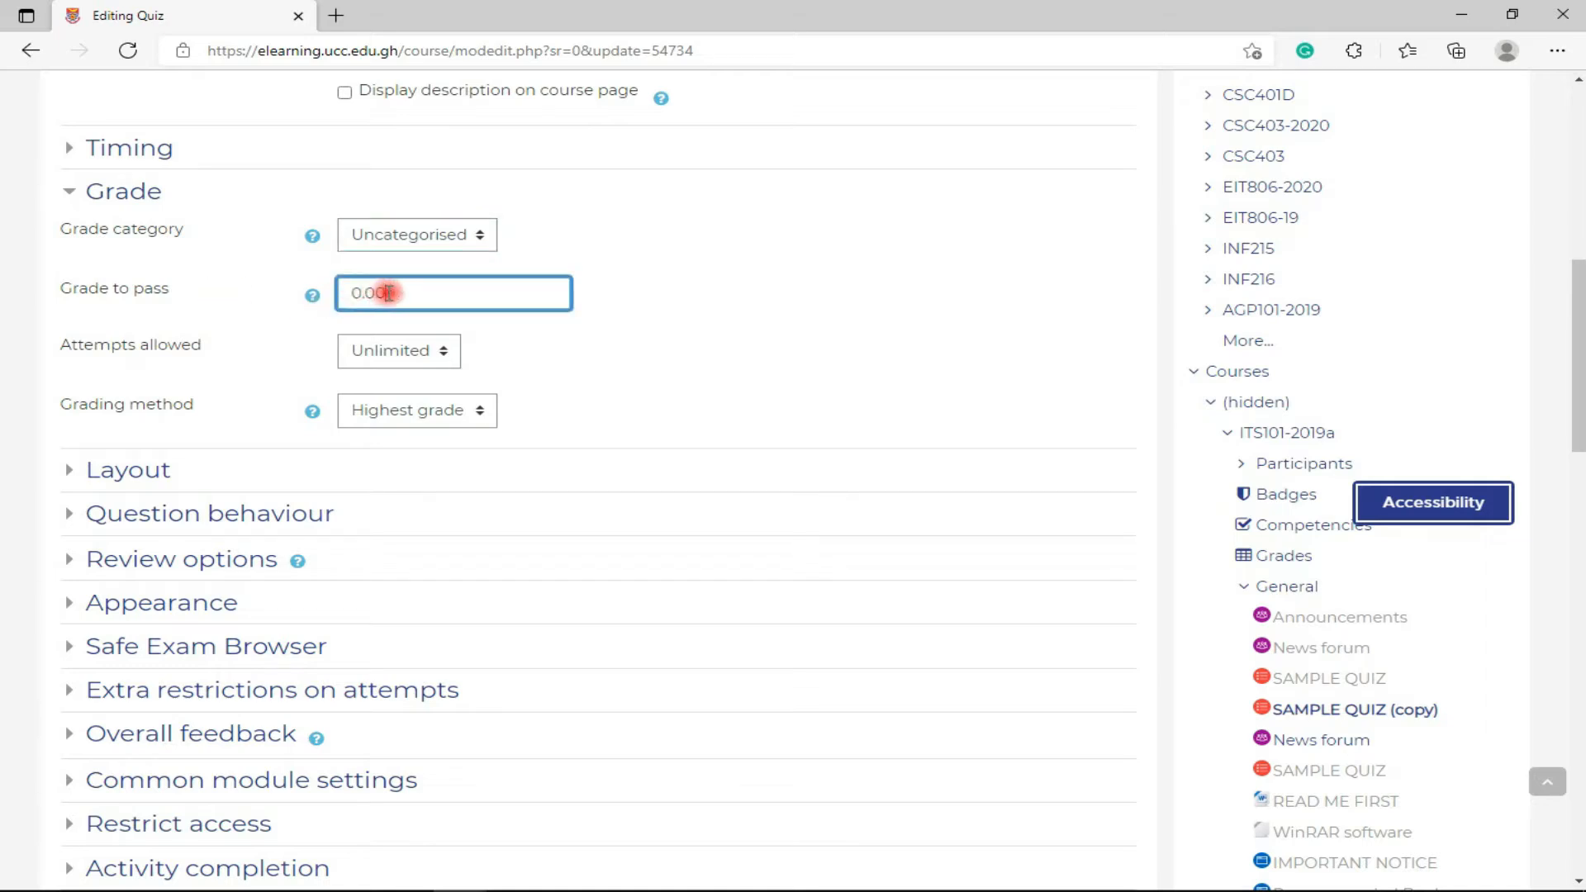
{"action": "left_click", "coordinate": [477, 320]}
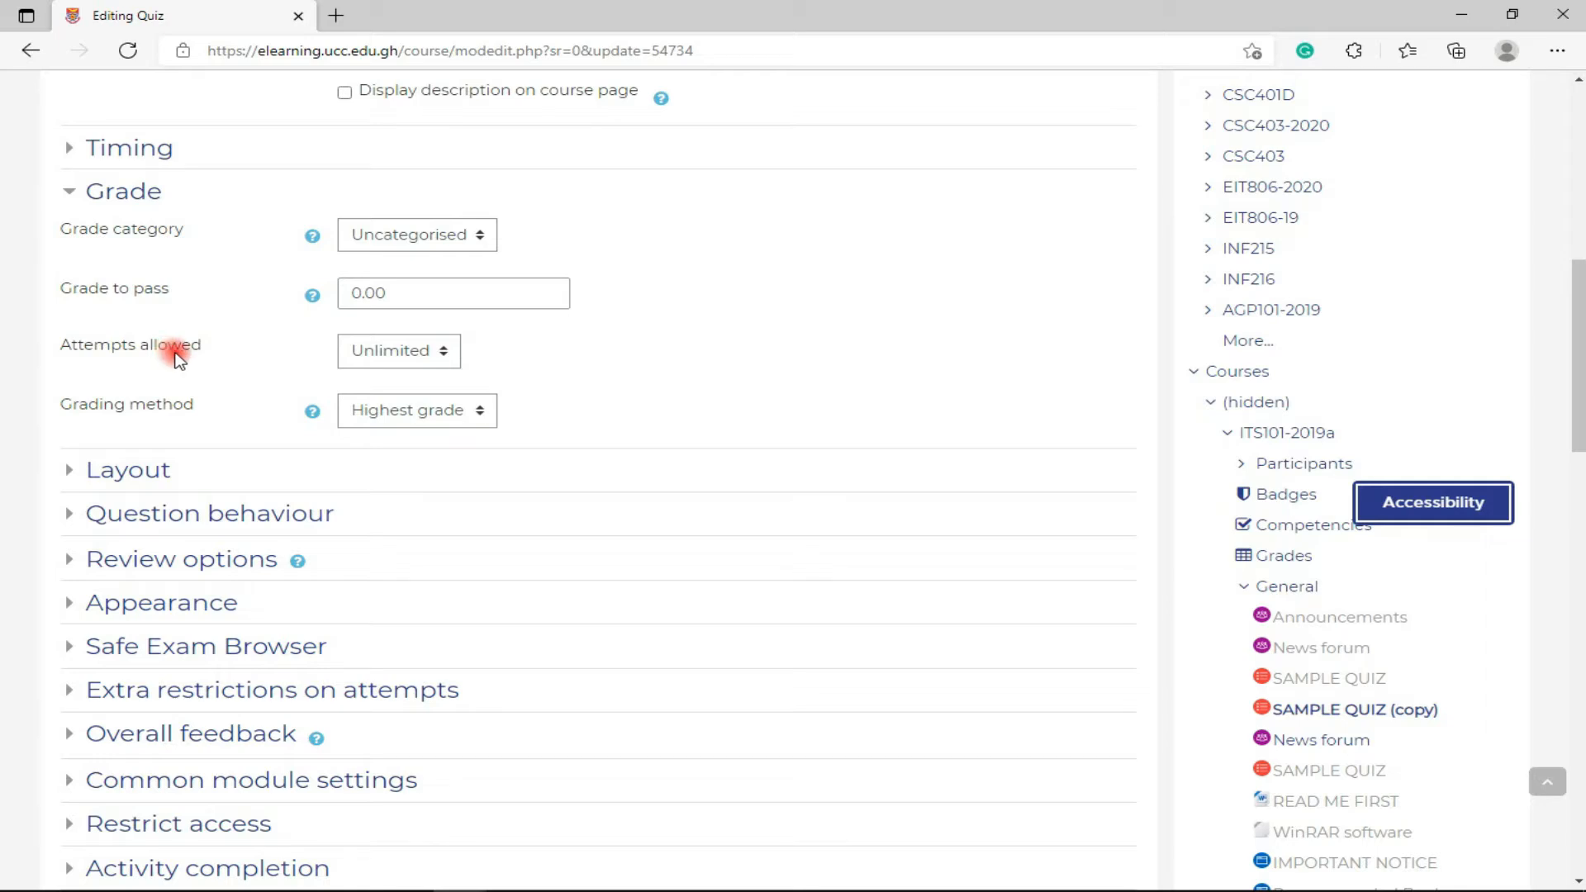
- Set Attempts allowed to 2
{"action": "left_click", "coordinate": [371, 354]}
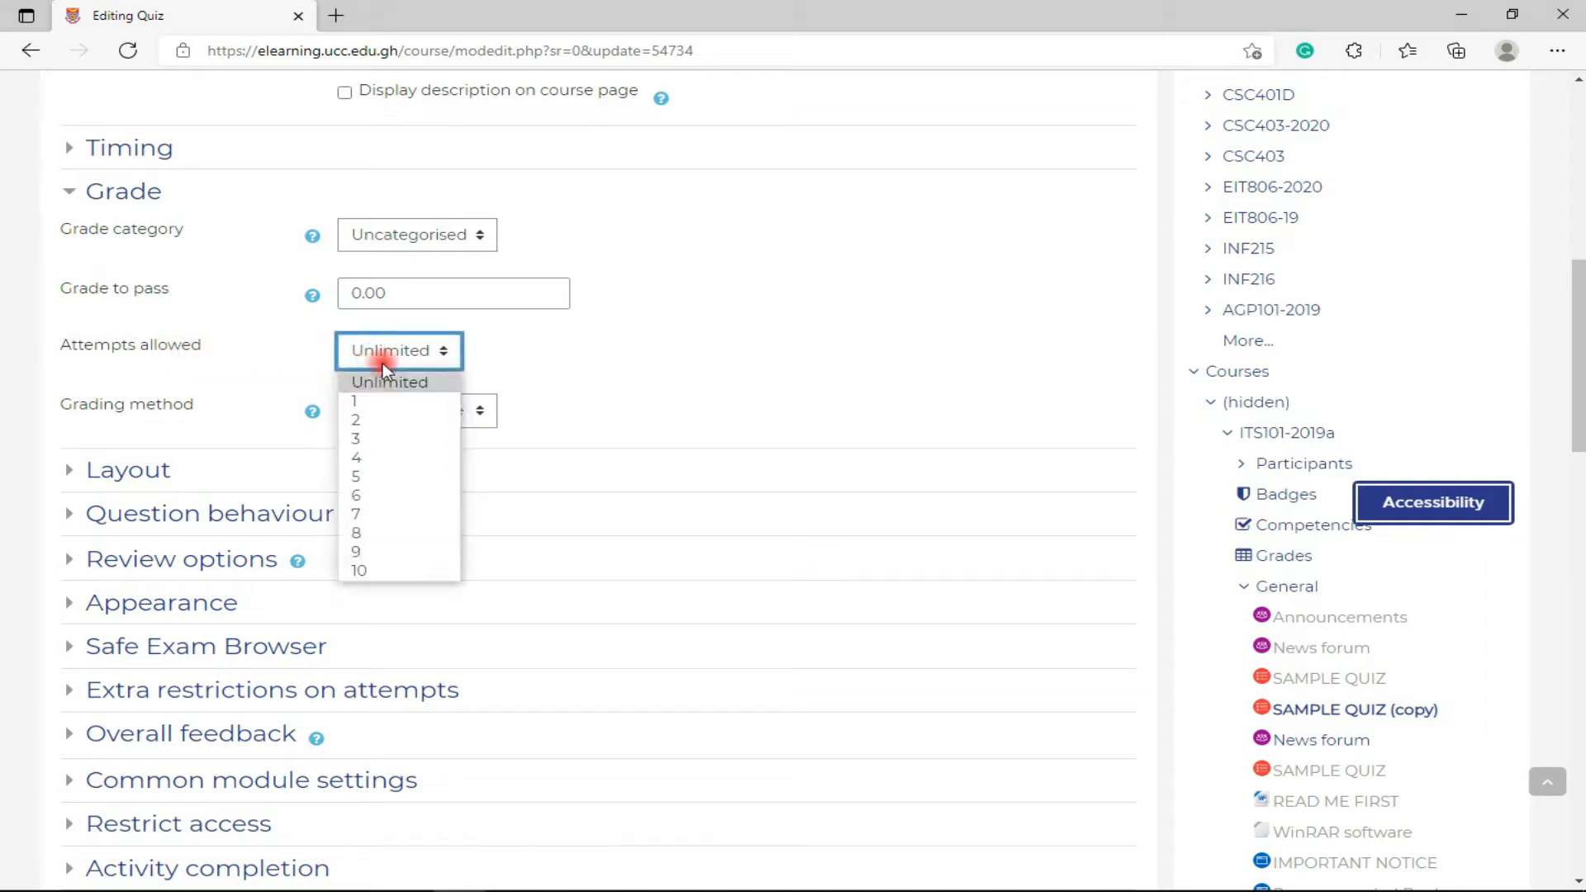
{"action": "left_click", "coordinate": [388, 382]}
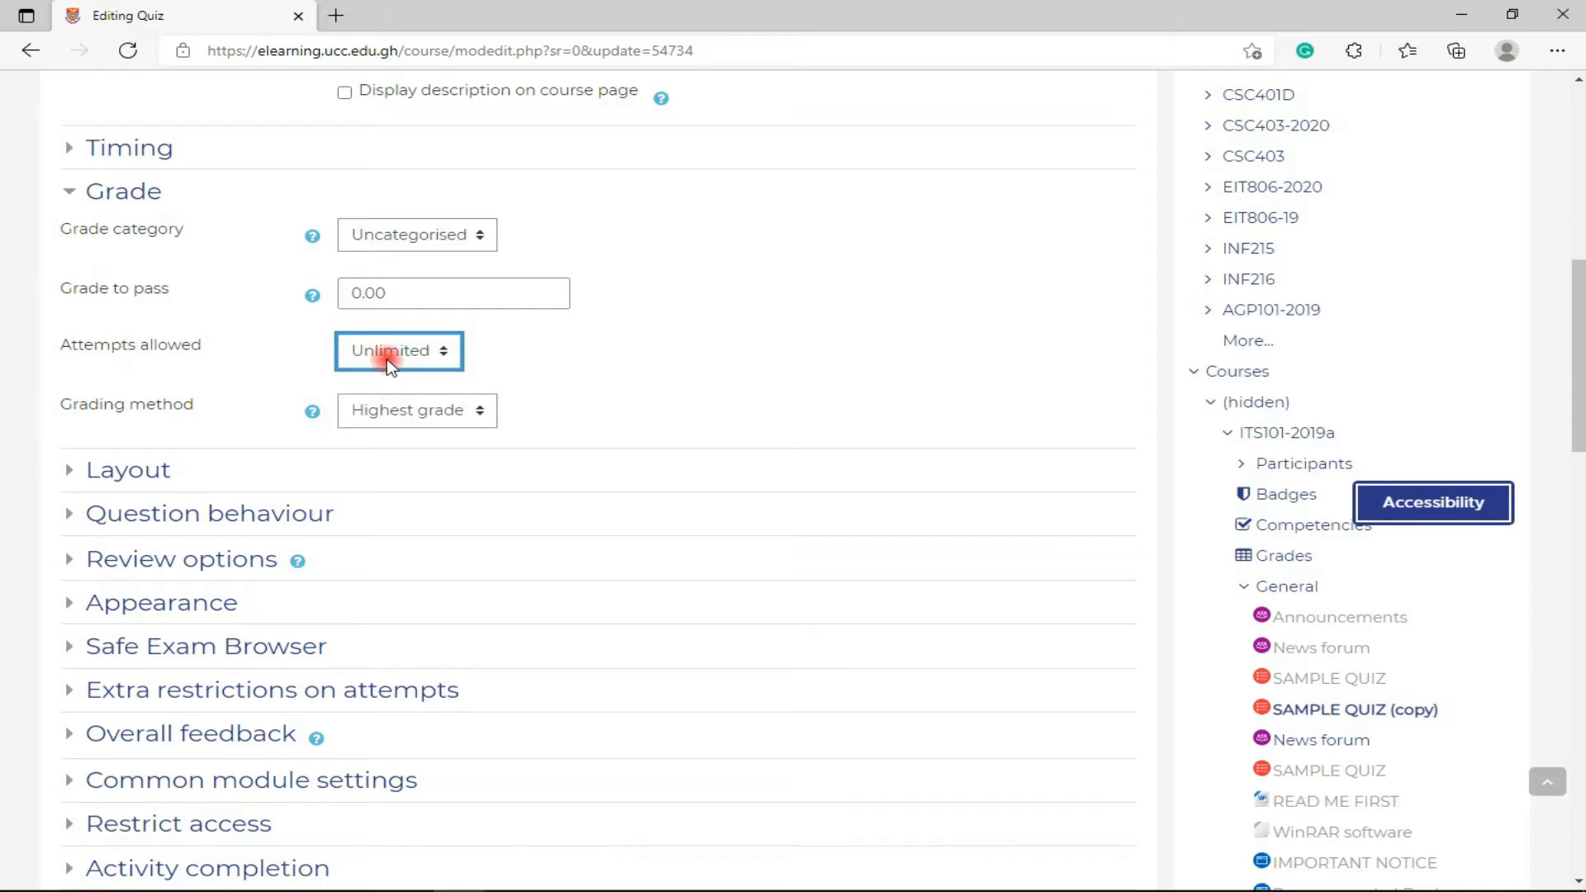
{"action": "left_click", "coordinate": [390, 363]}
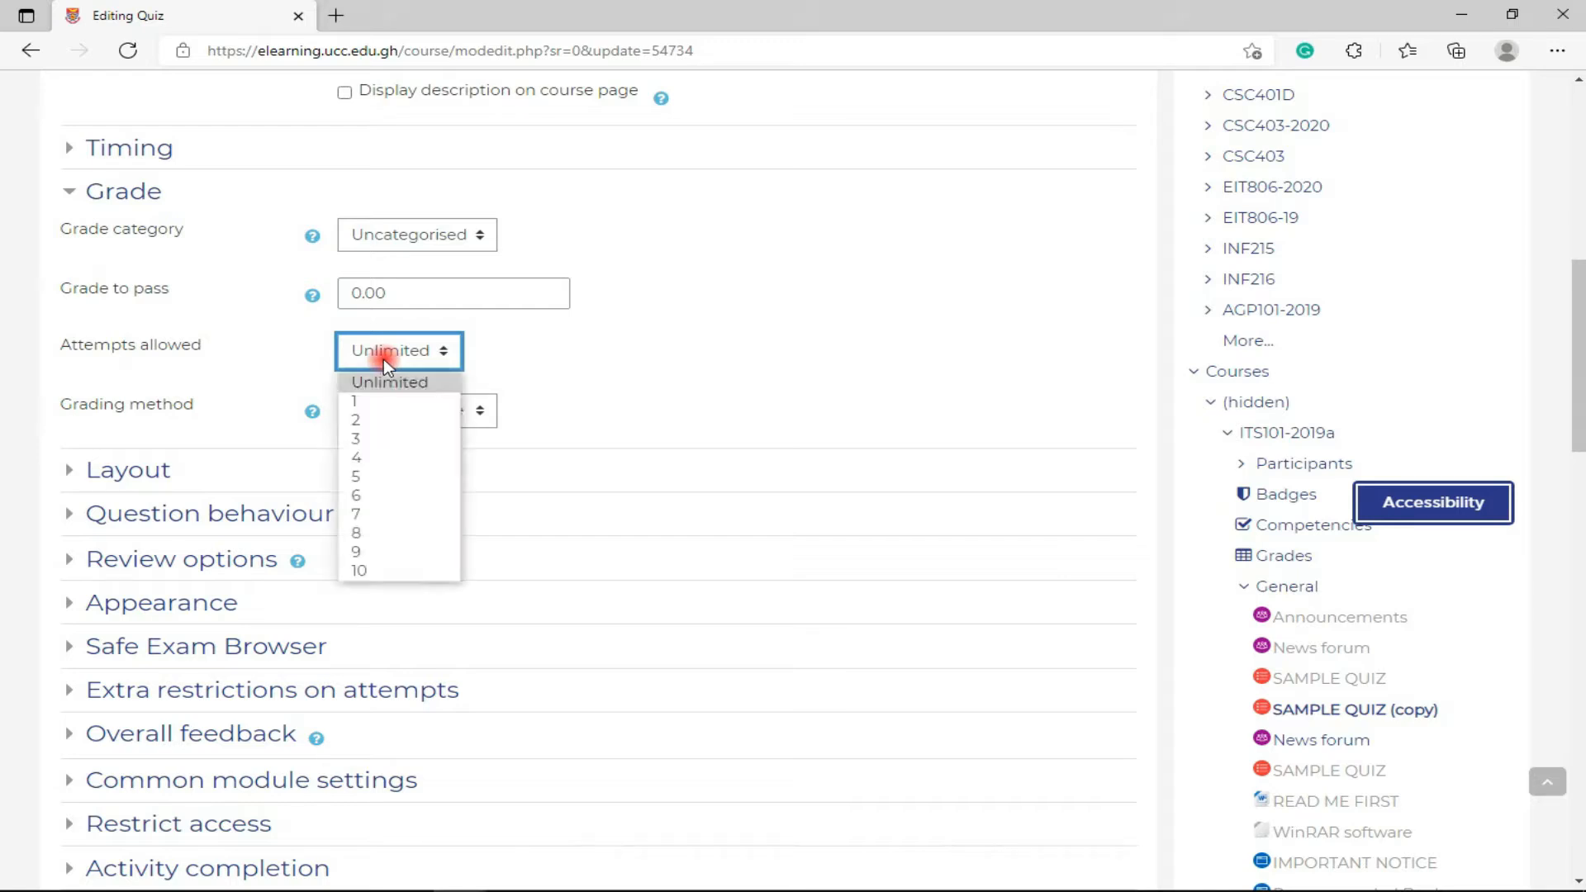
{"action": "left_click", "coordinate": [379, 385]}
{"action": "key", "text": "2"}
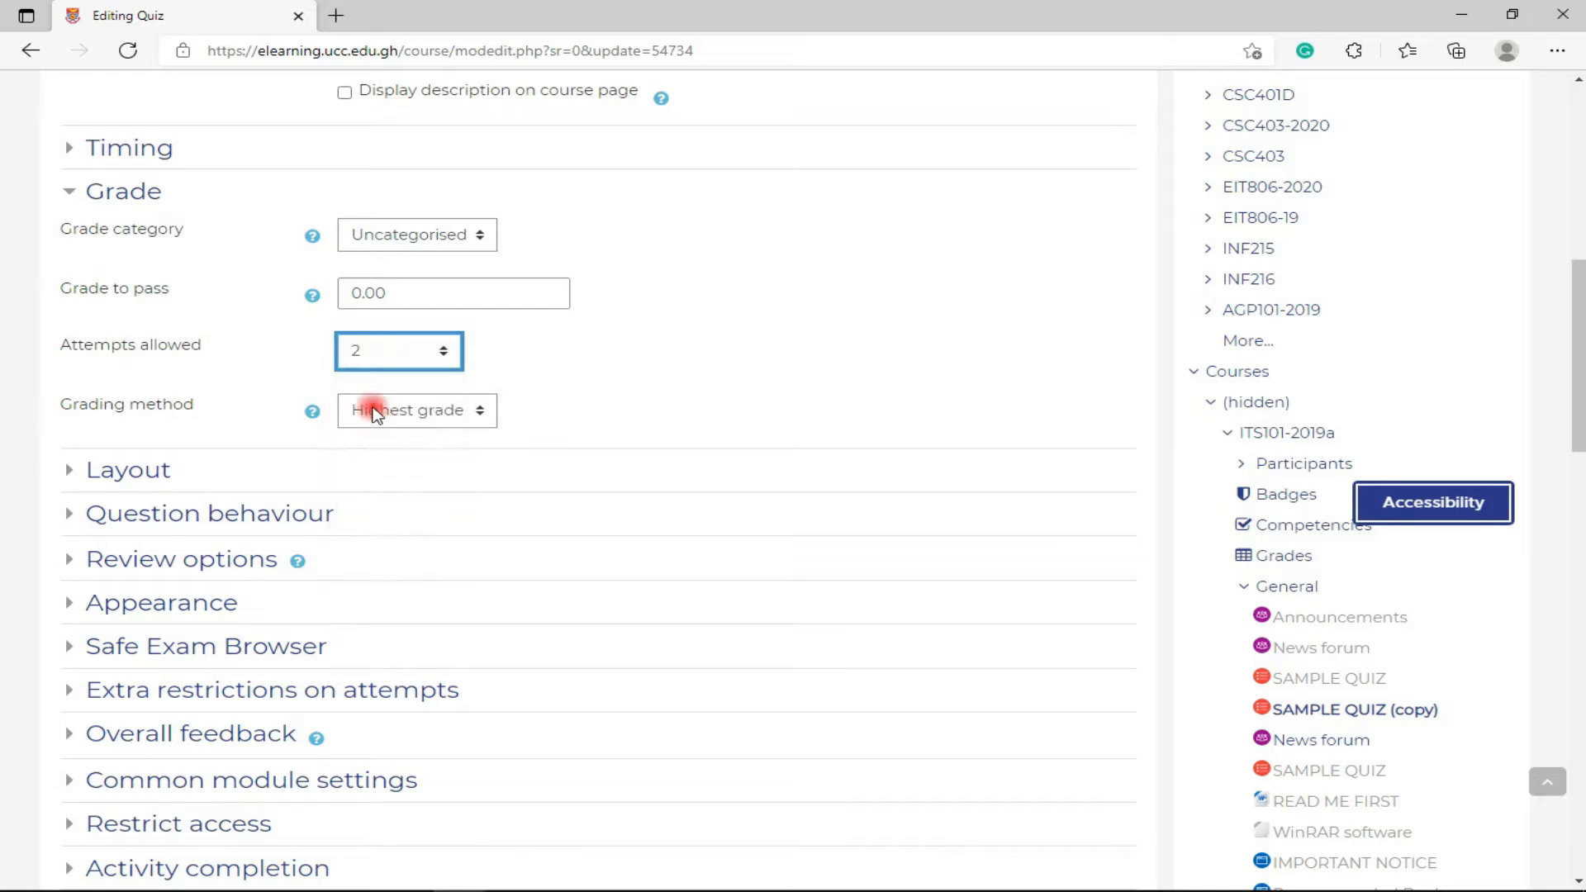
{"action": "left_click", "coordinate": [363, 362]}
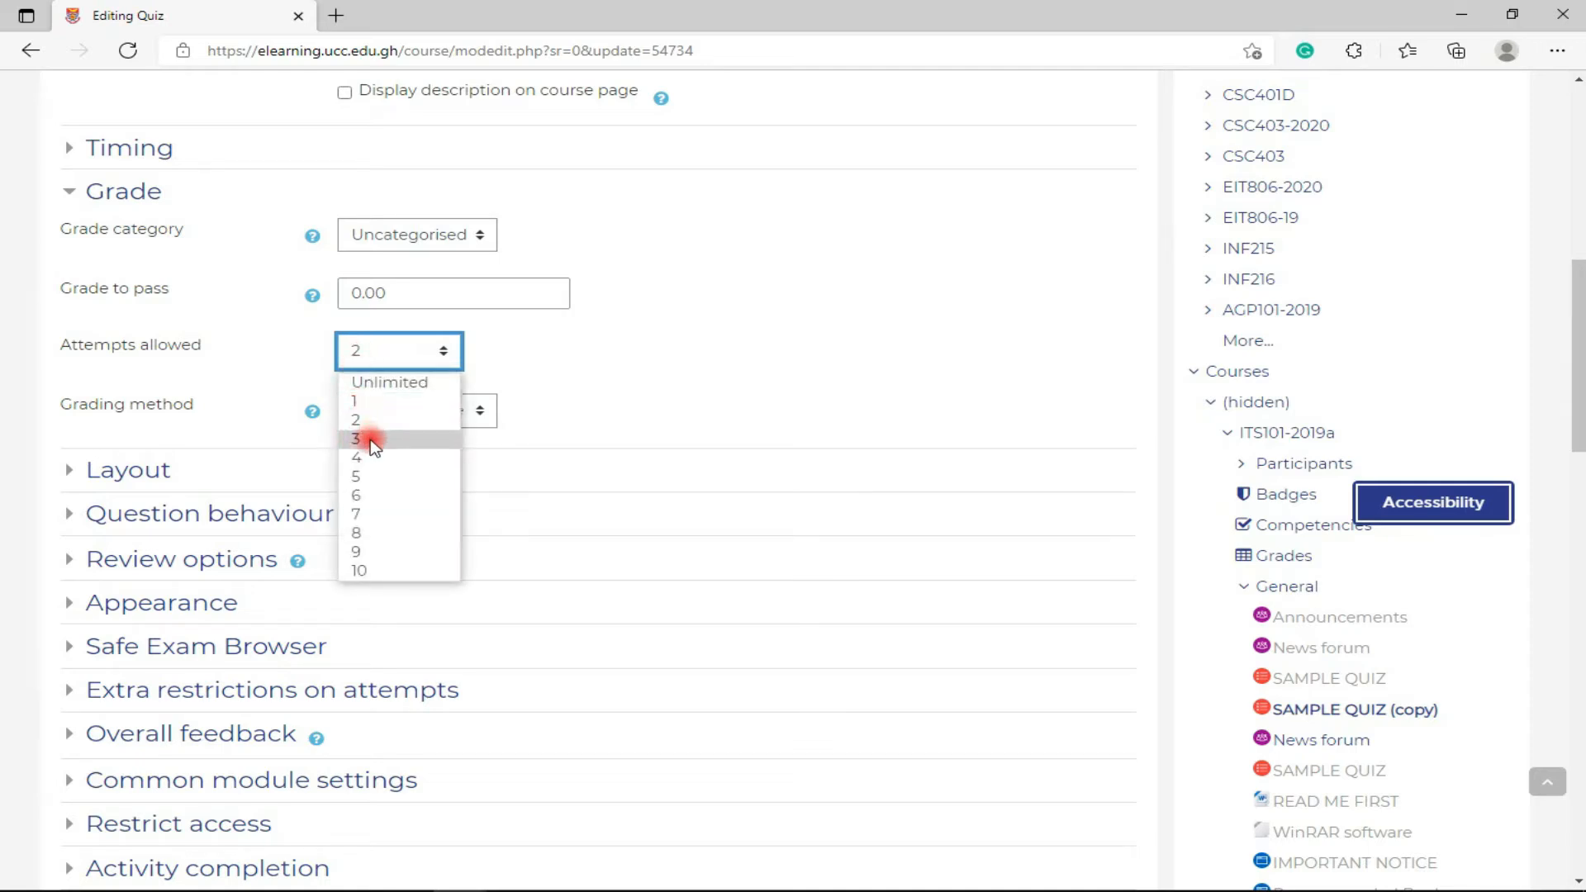
{"action": "left_click", "coordinate": [376, 446]}
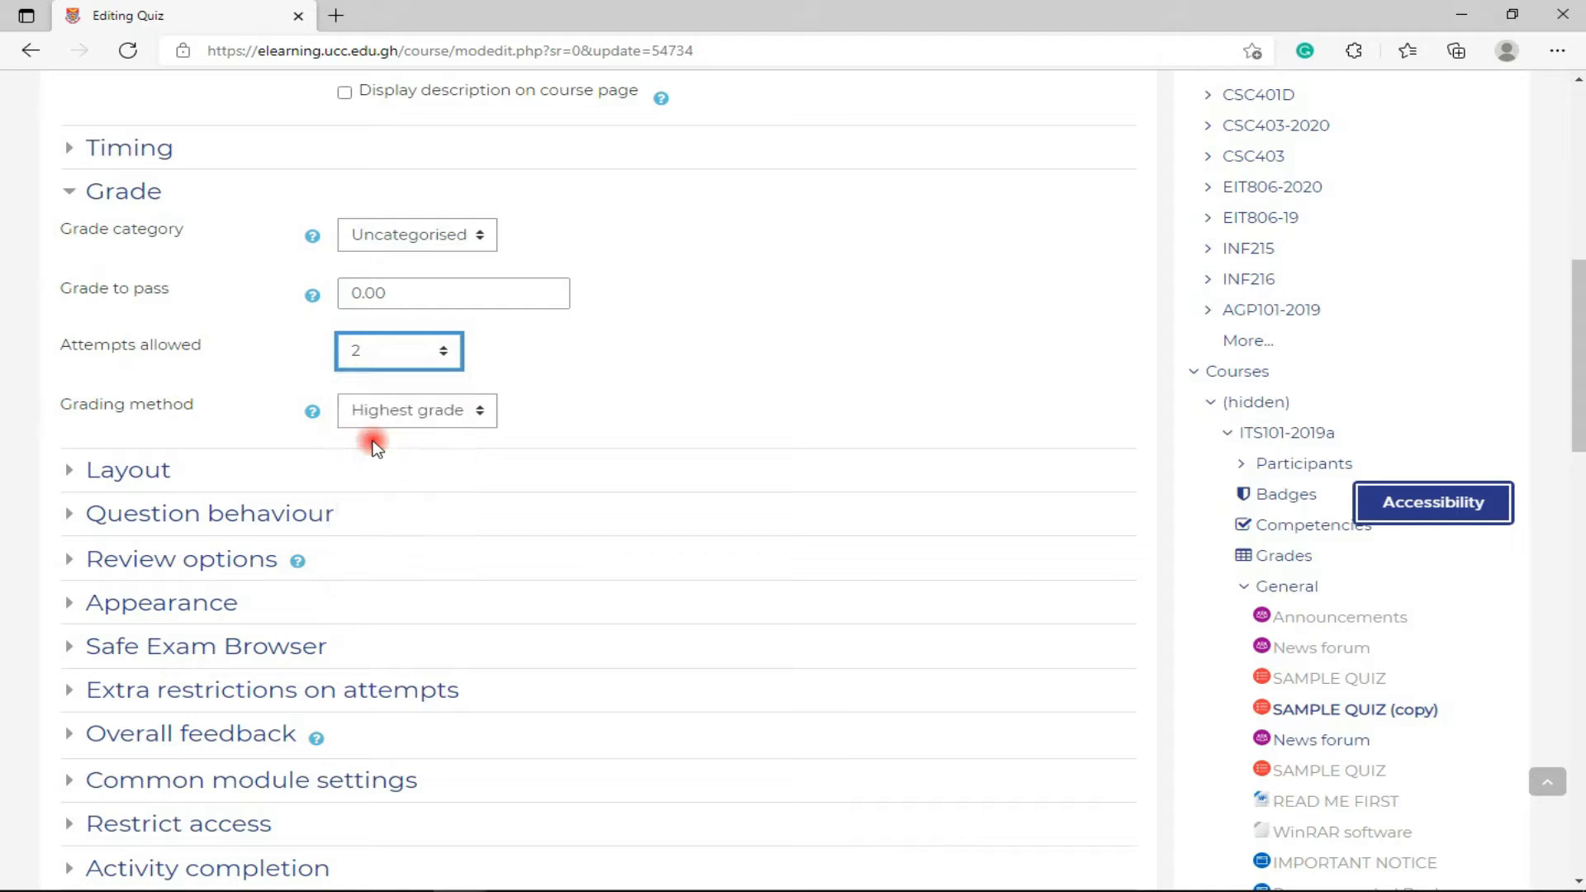
{"action": "left_click", "coordinate": [370, 362]}
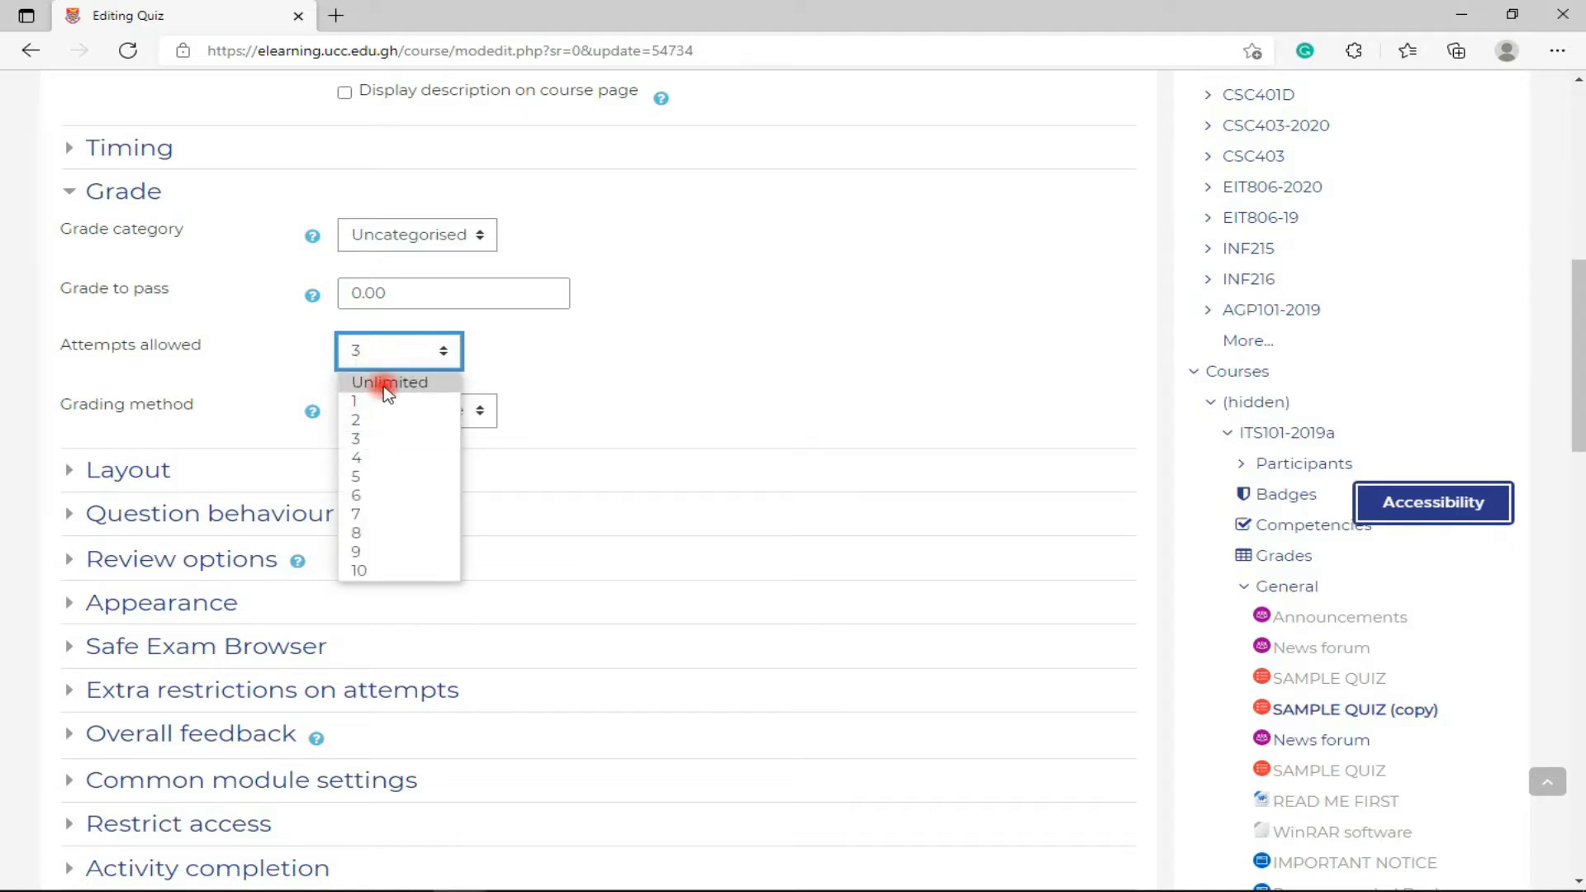
{"action": "left_click", "coordinate": [383, 423]}
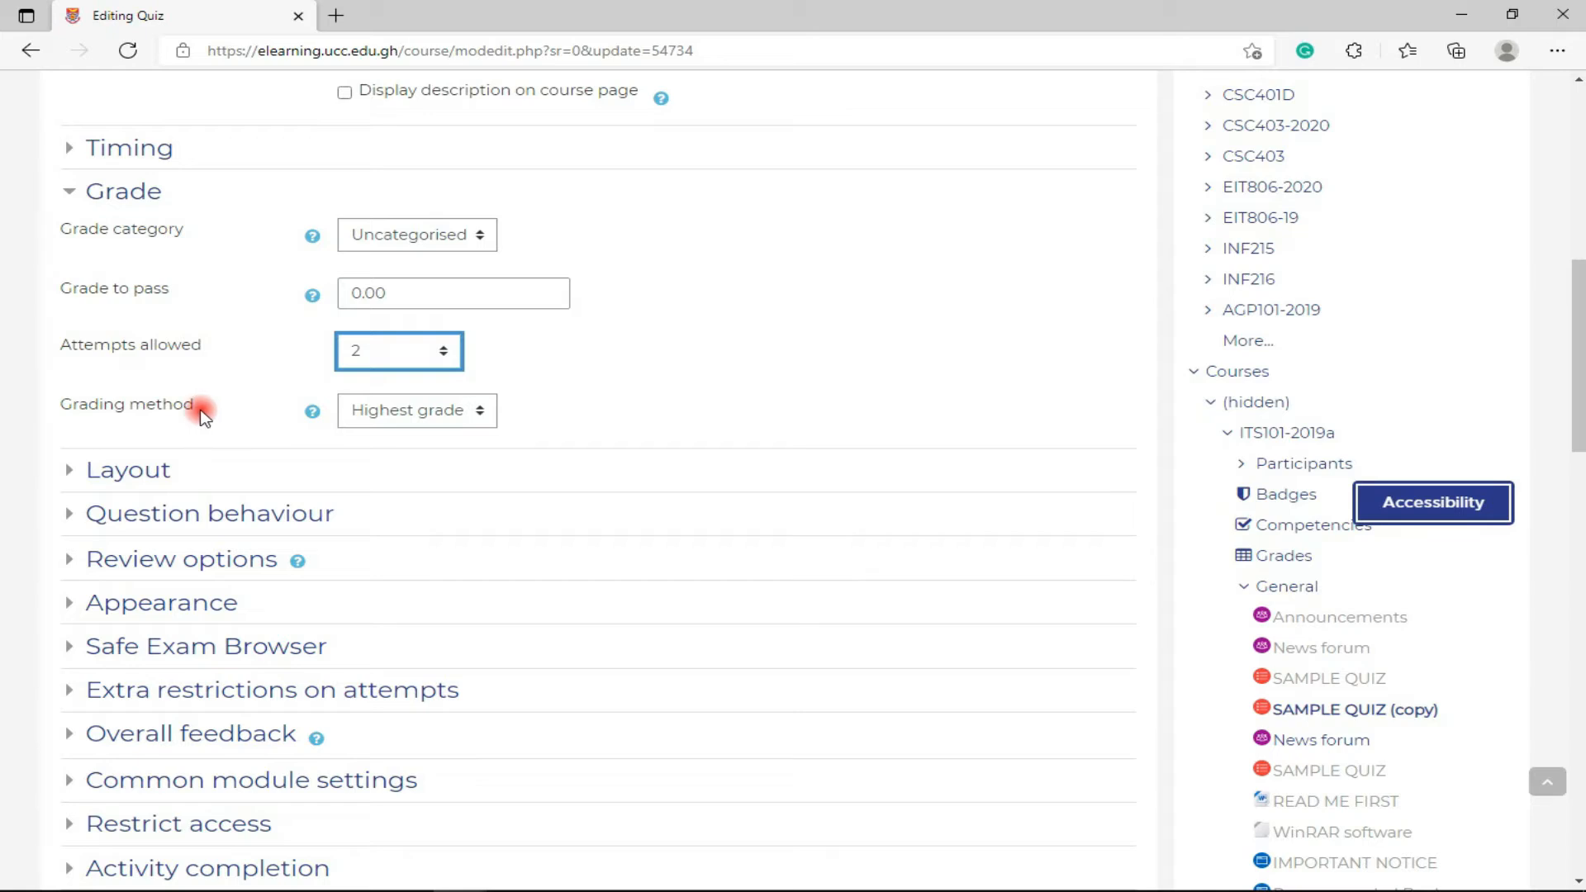
{"action": "left_click", "coordinate": [353, 351]}
{"action": "left_click", "coordinate": [388, 413]}
{"action": "left_click", "coordinate": [383, 362]}
{"action": "left_click", "coordinate": [385, 418]}
- Keep the grading method on Highest grade
{"action": "left_click", "coordinate": [373, 417]}
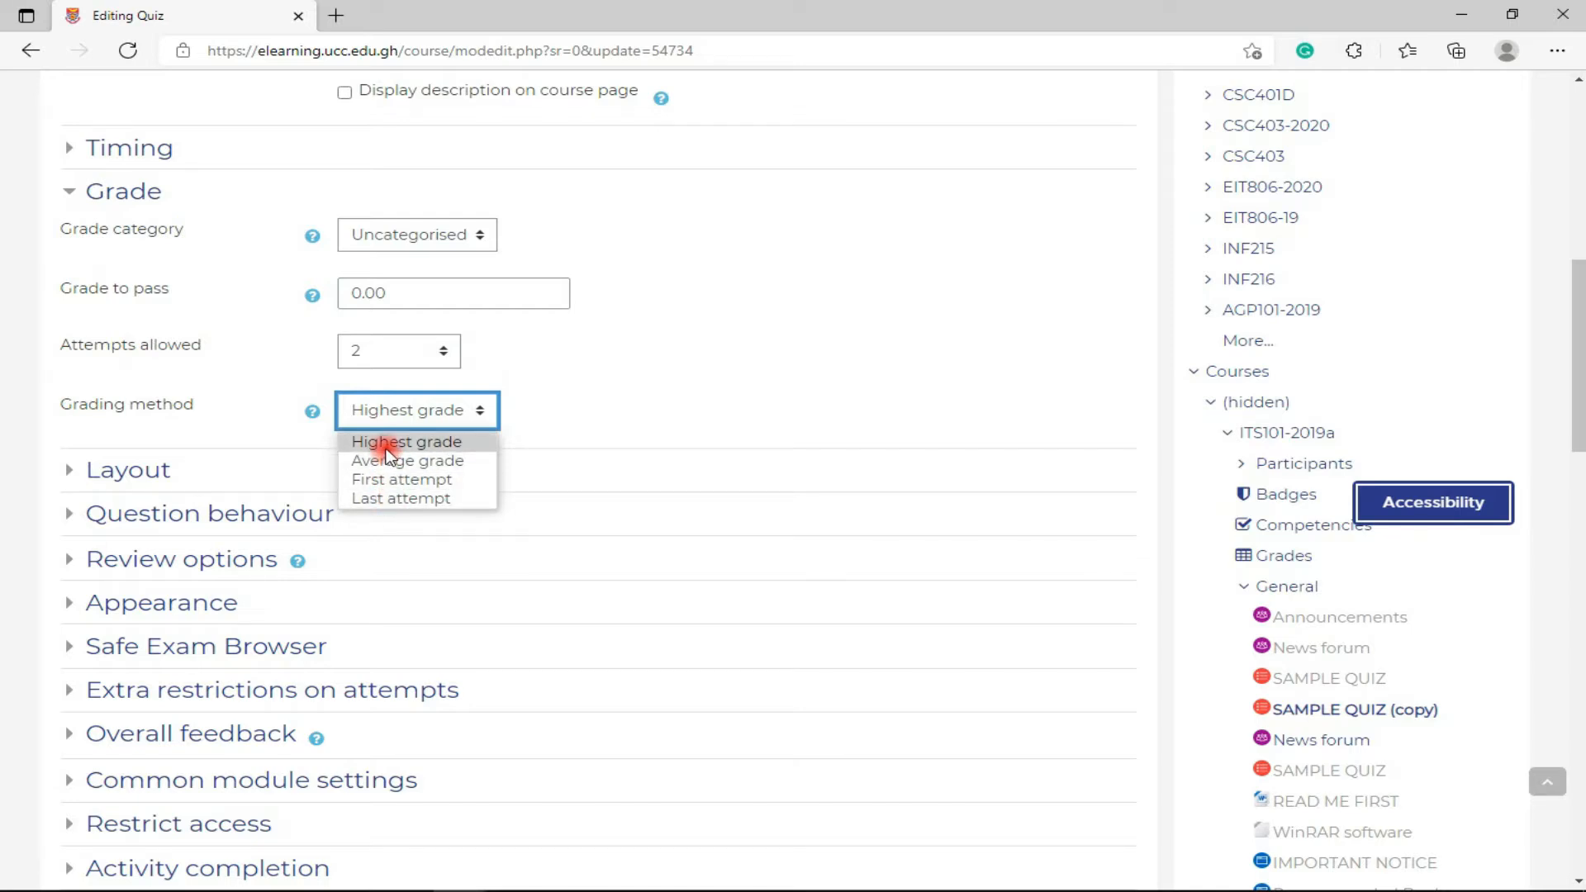
{"action": "left_click", "coordinate": [345, 446]}
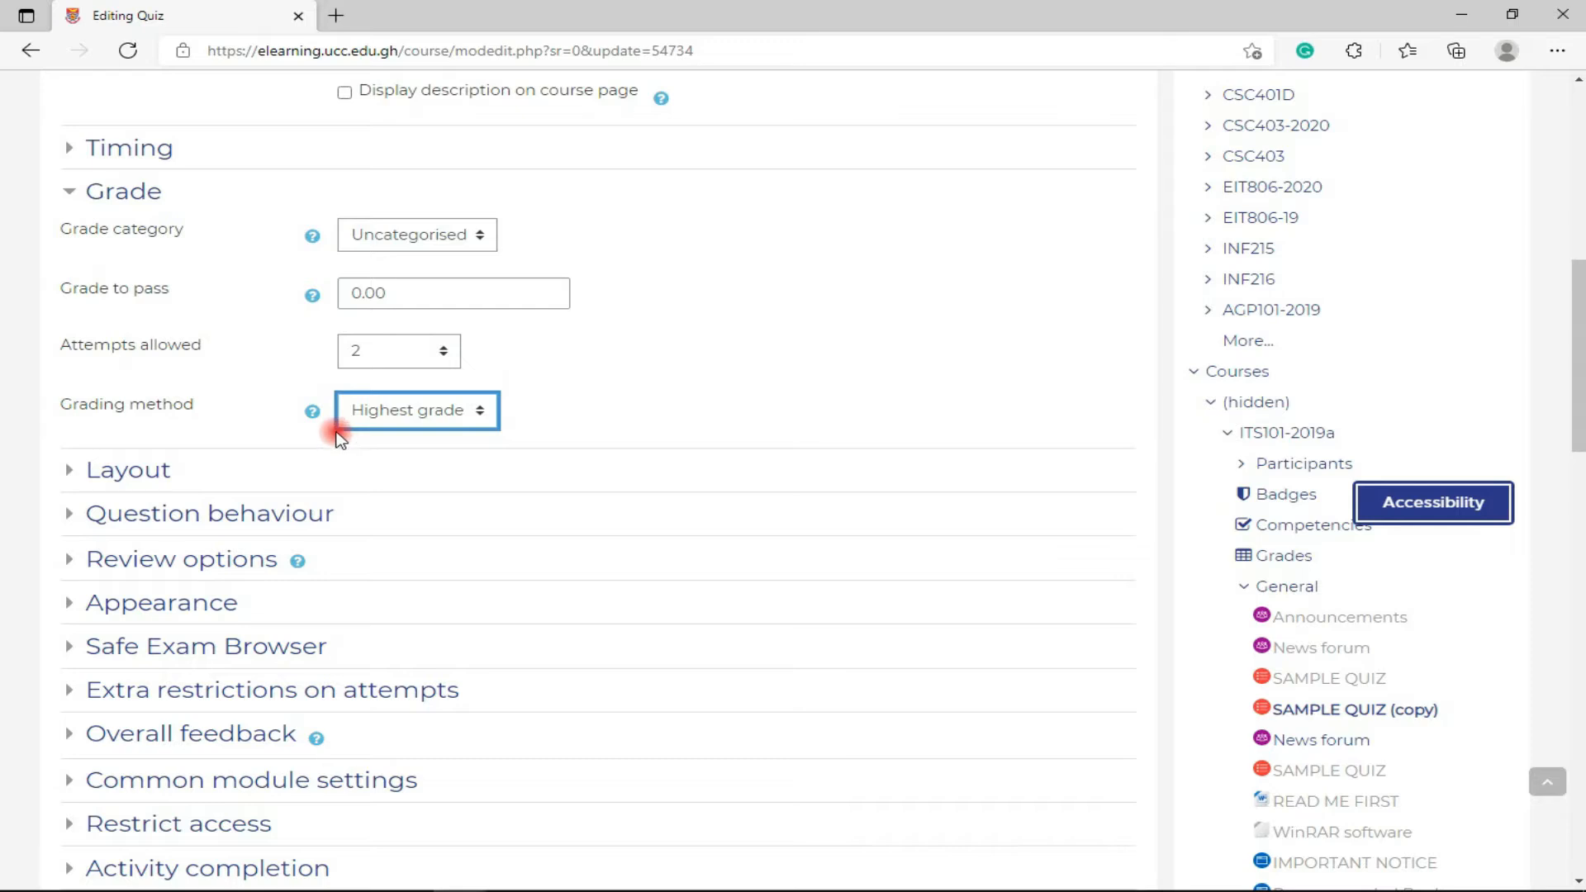
{"action": "scroll", "coordinate": [314, 421], "scroll_direction": "down", "scroll_amount": 2}
- Set Layout's new page to every 5 questions and show the extra layout options
{"action": "left_click", "coordinate": [76, 347]}
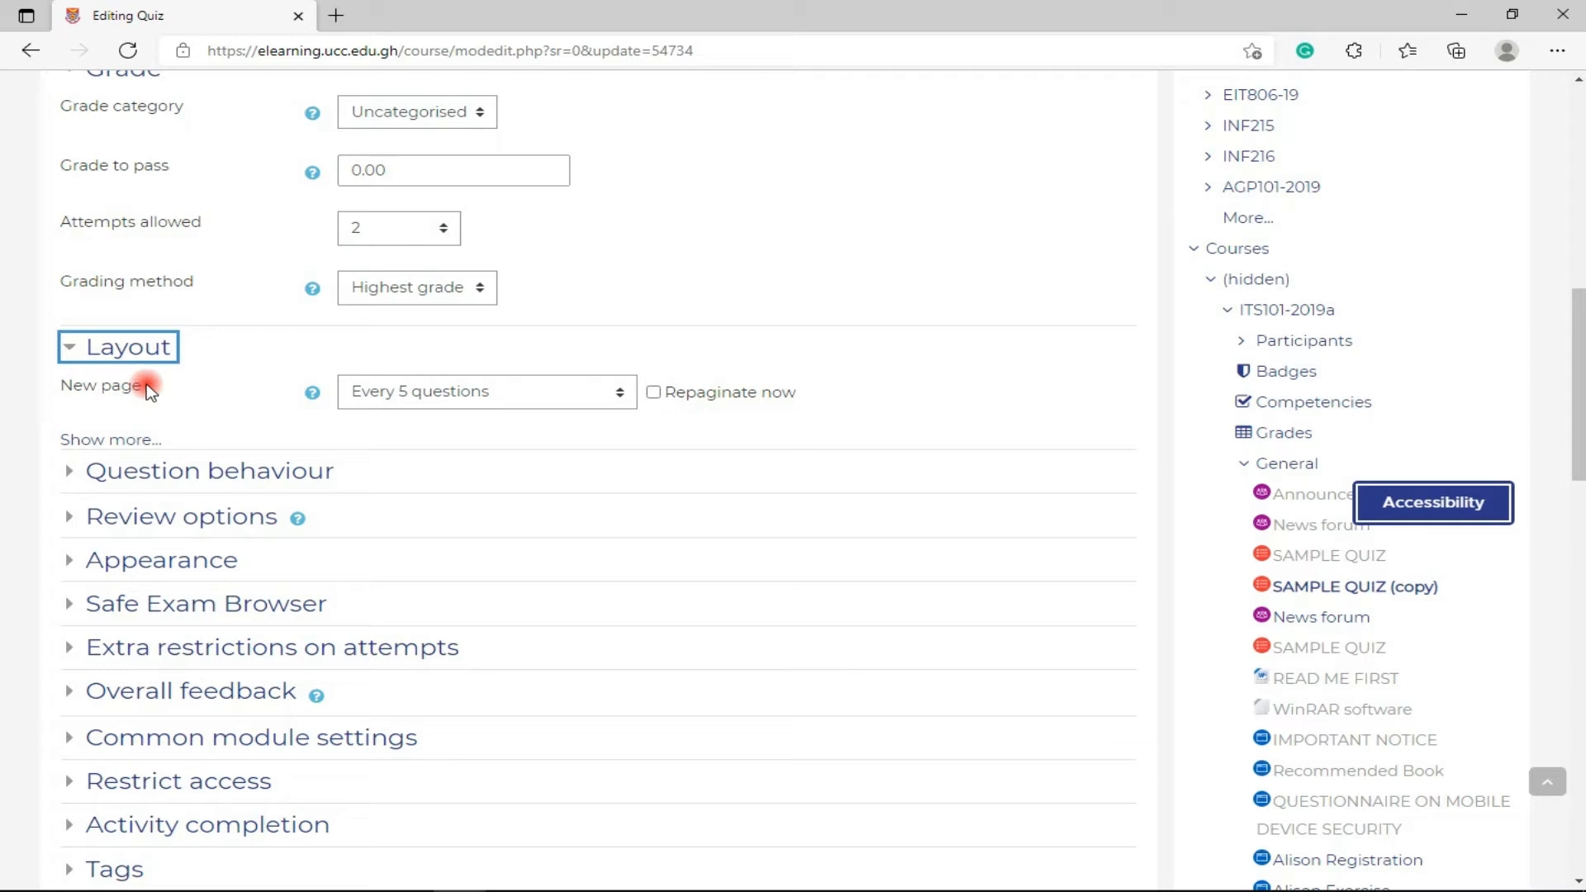
{"action": "left_click", "coordinate": [357, 392]}
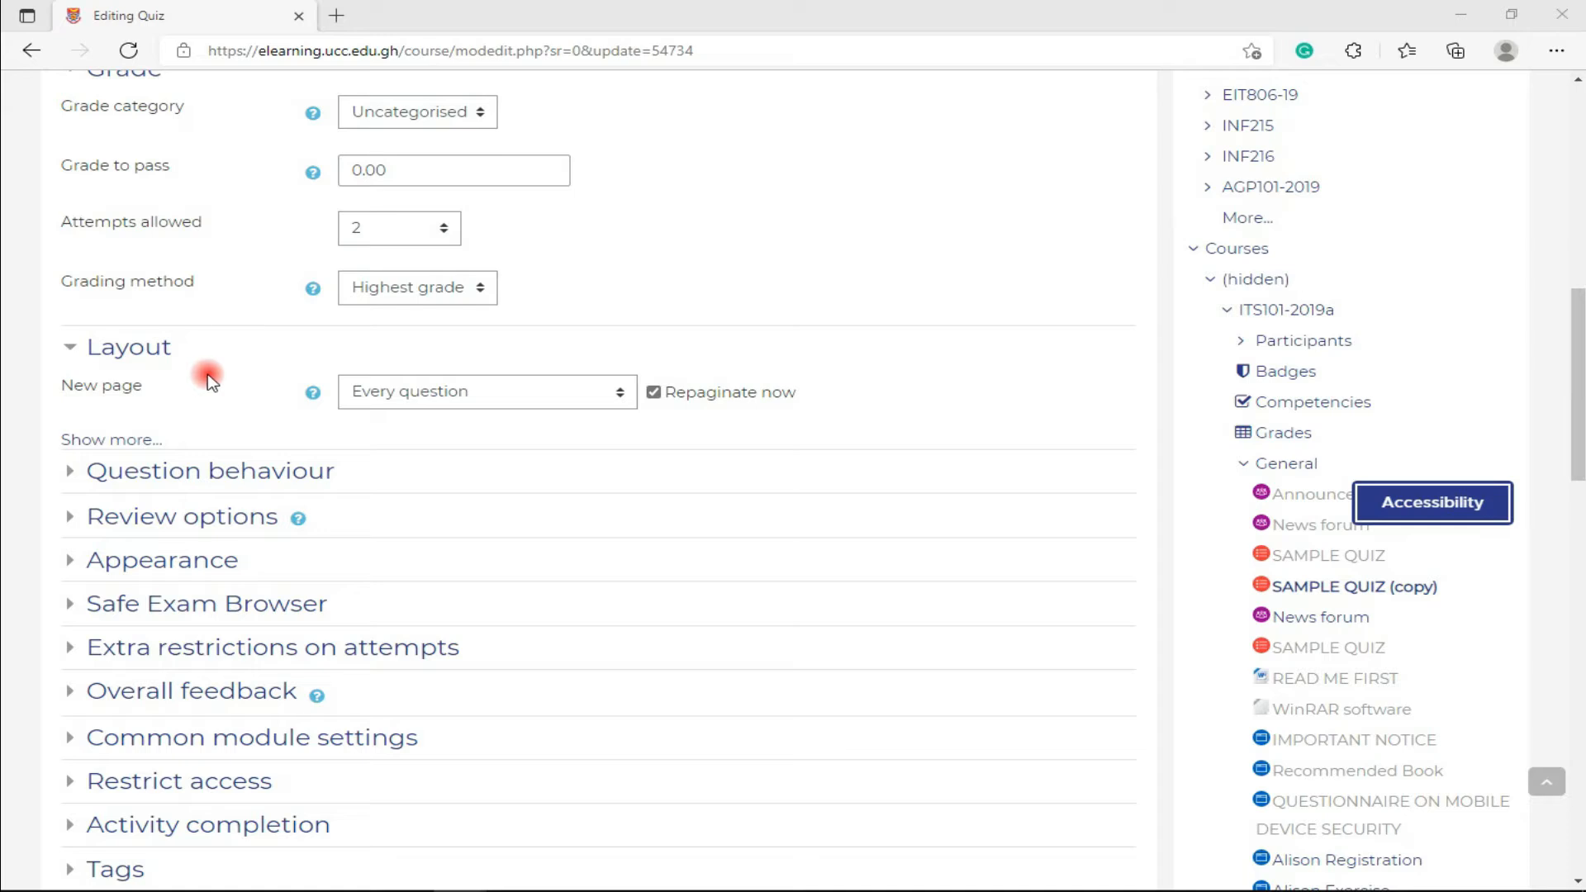
{"action": "left_click", "coordinate": [446, 398]}
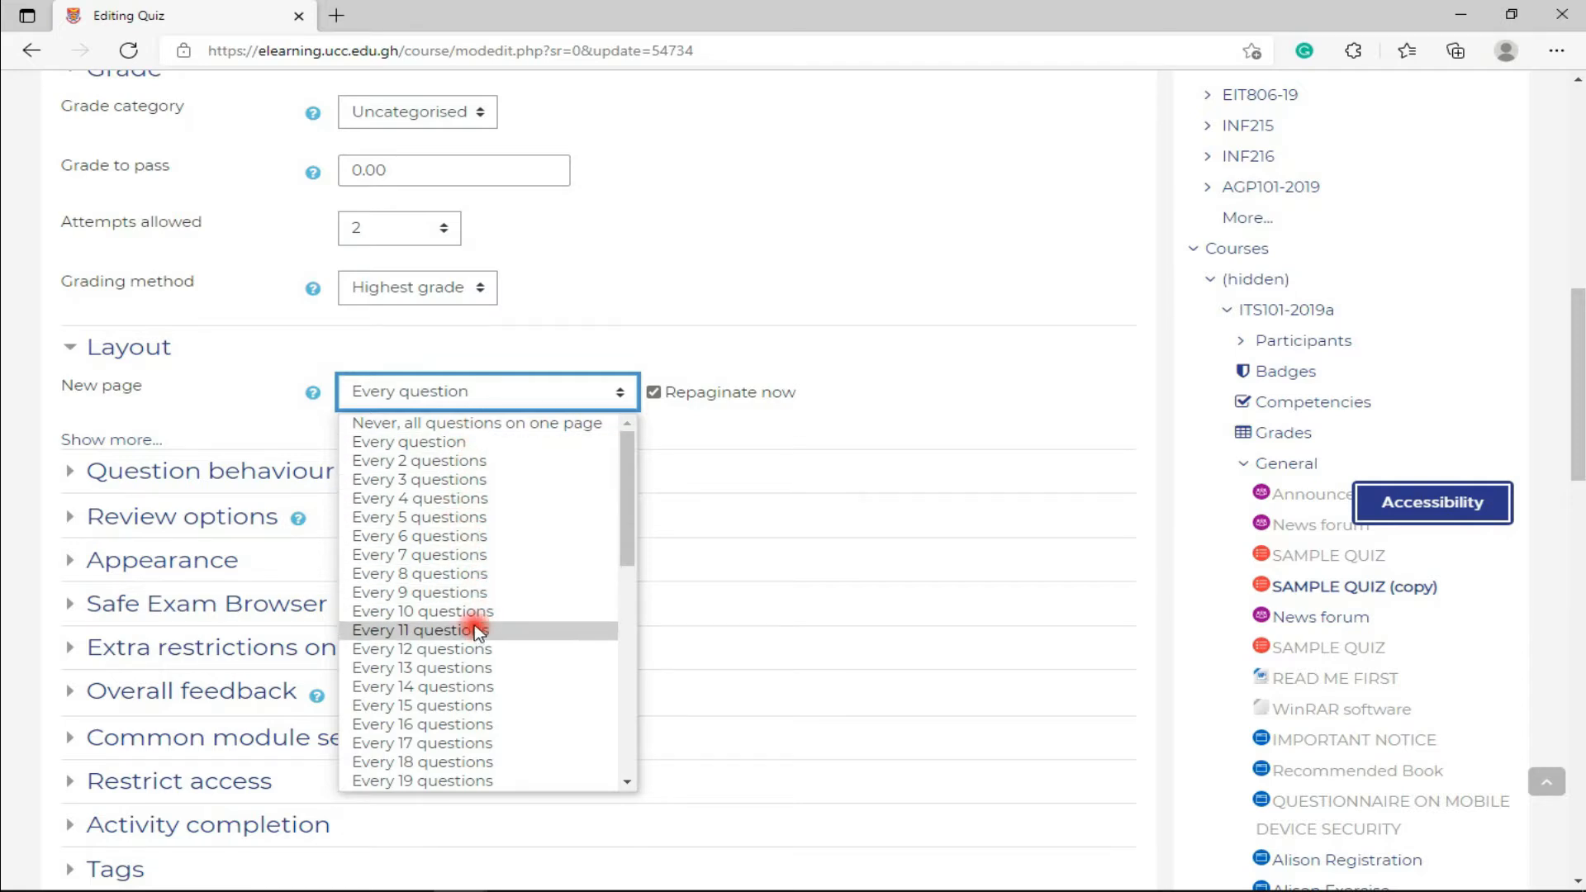
{"action": "left_click", "coordinate": [465, 440]}
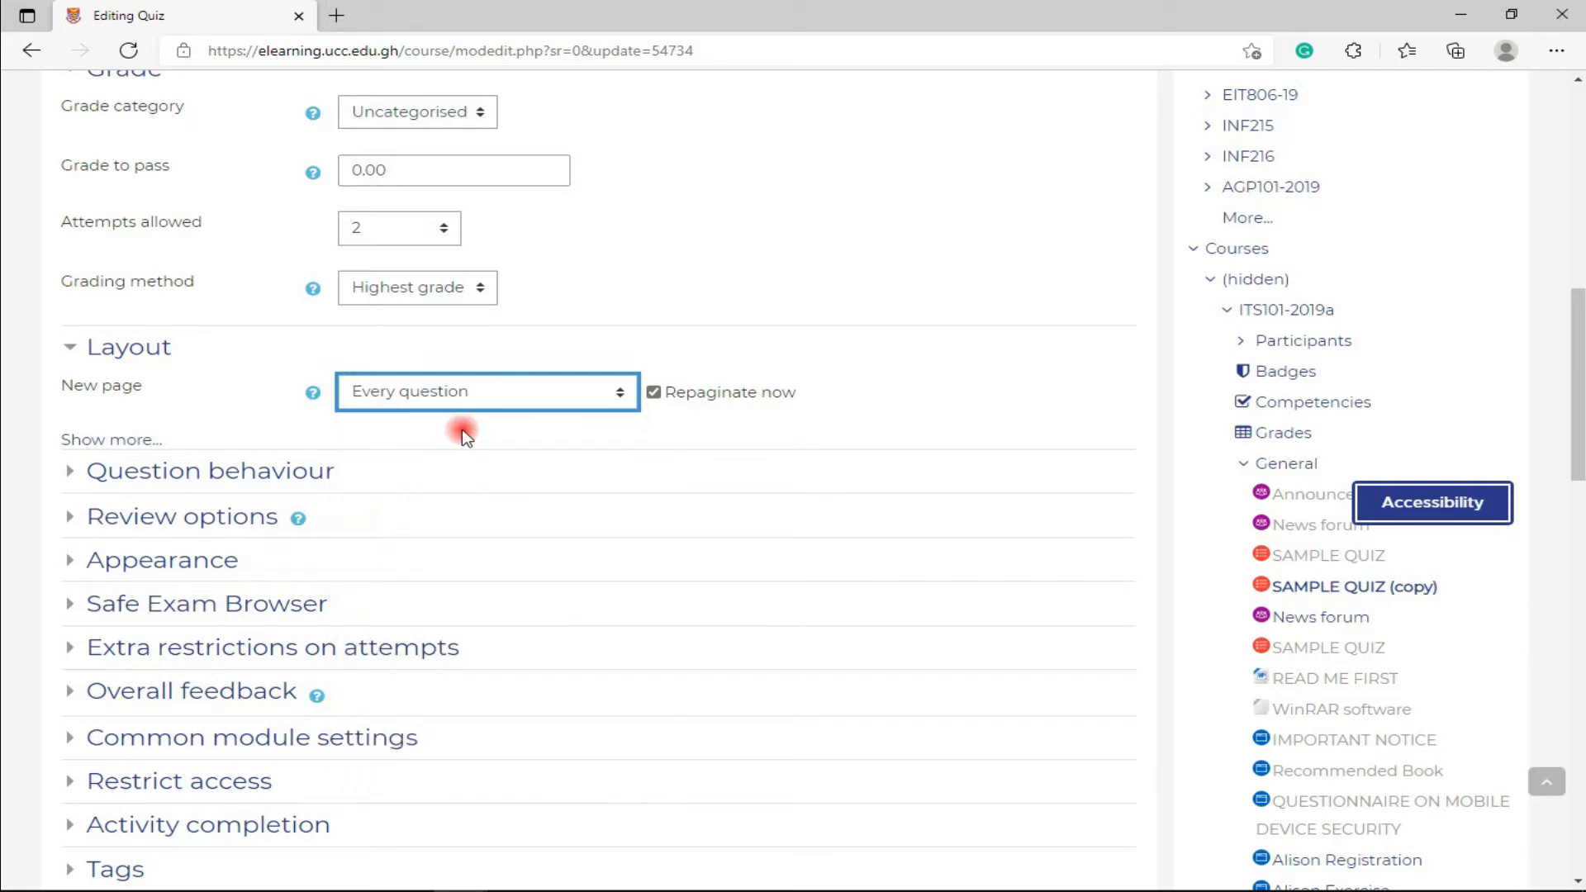
{"action": "left_click", "coordinate": [558, 401]}
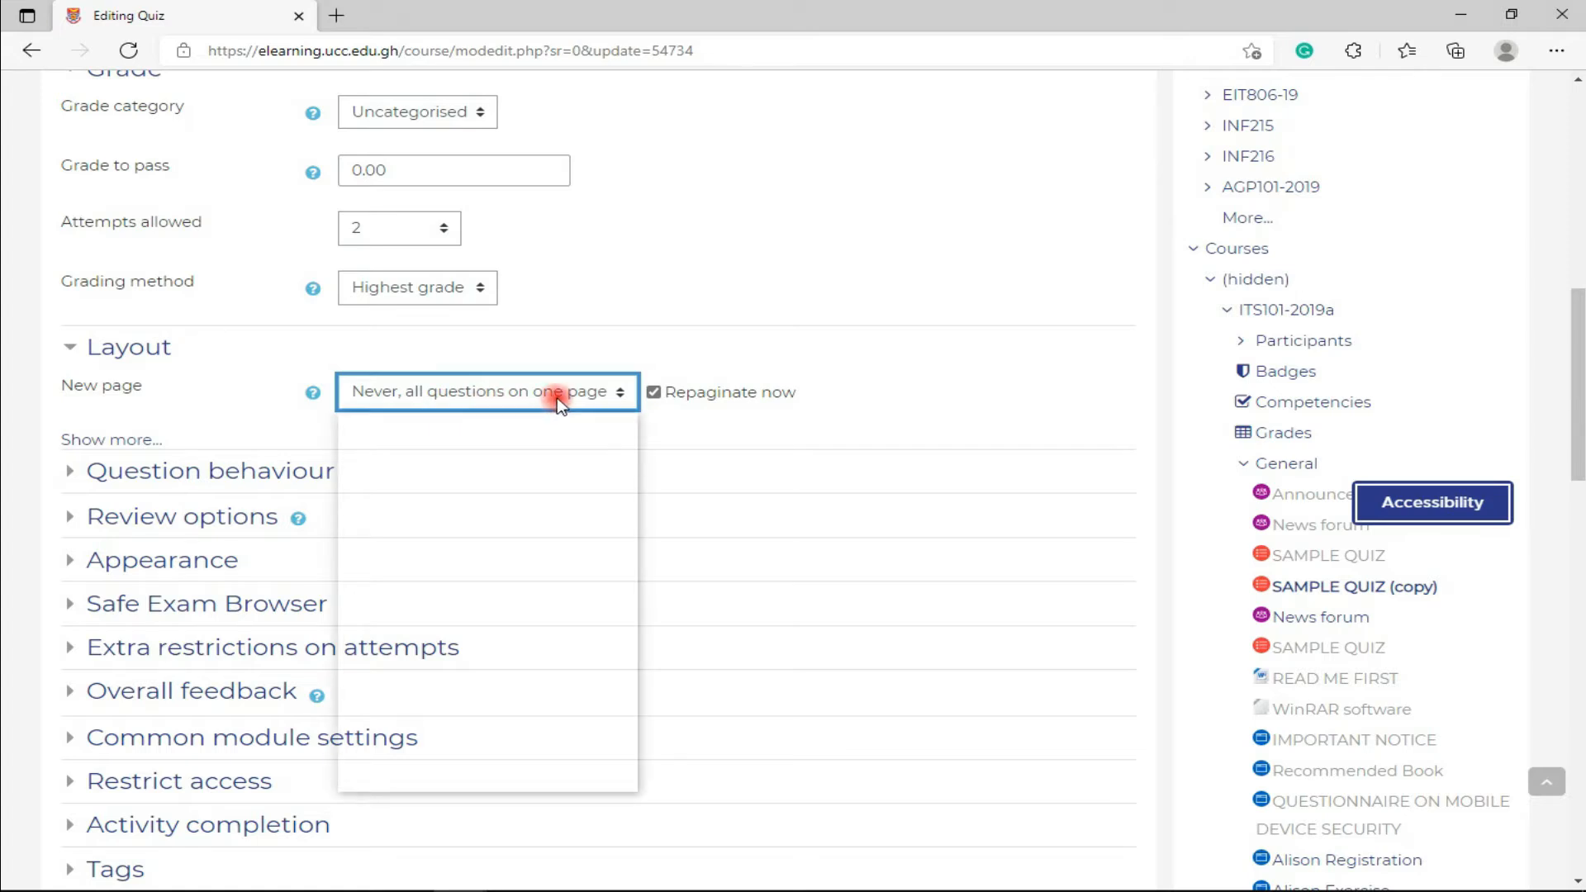
{"action": "left_click", "coordinate": [508, 512]}
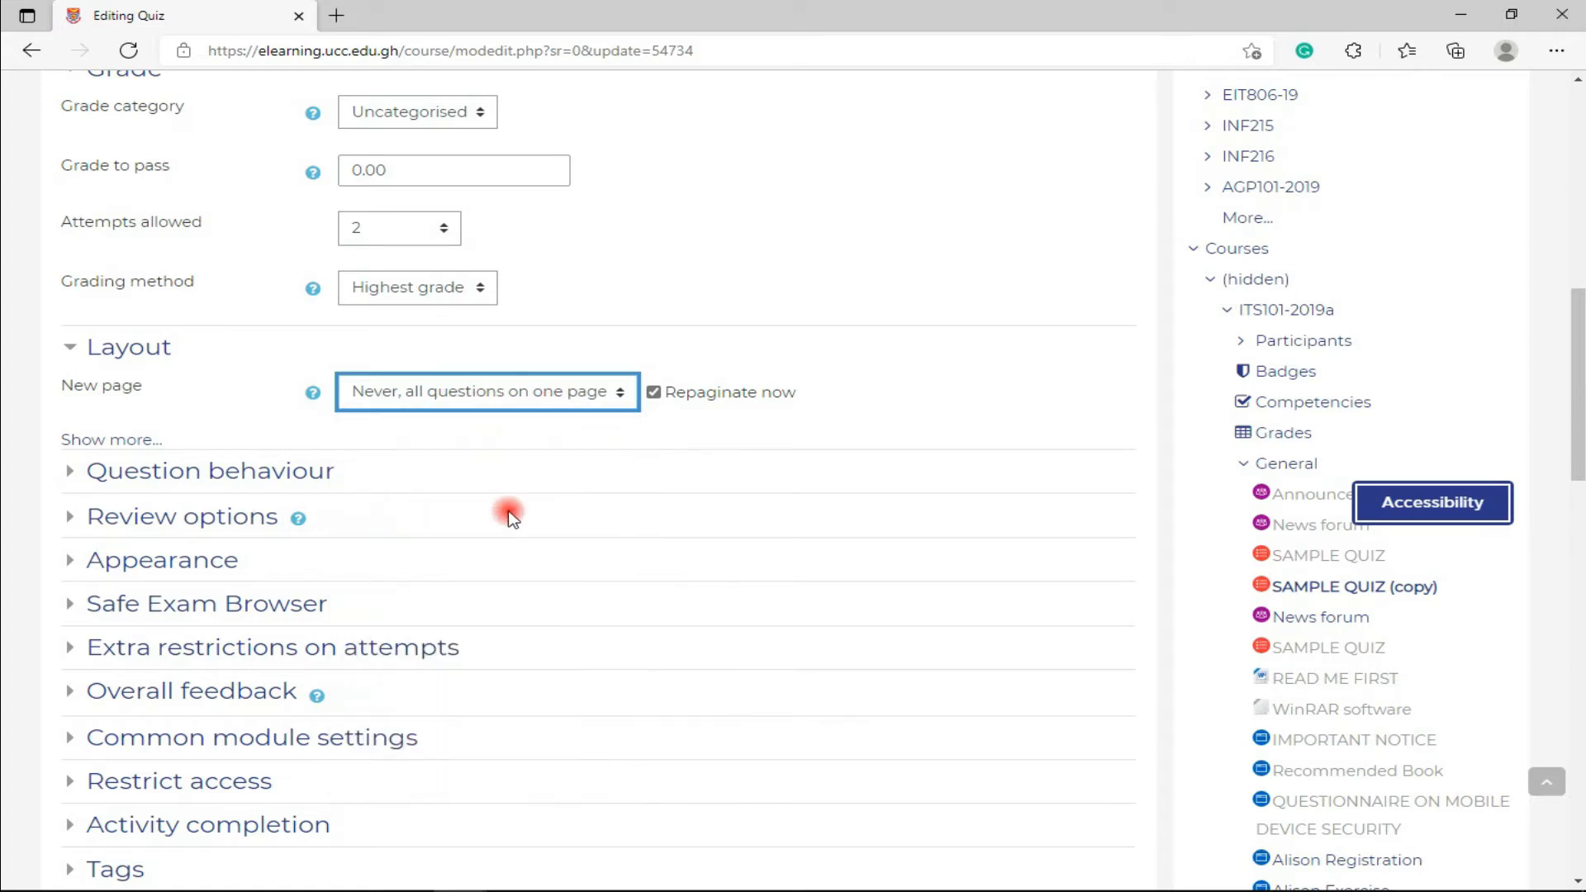
{"action": "left_click", "coordinate": [128, 441]}
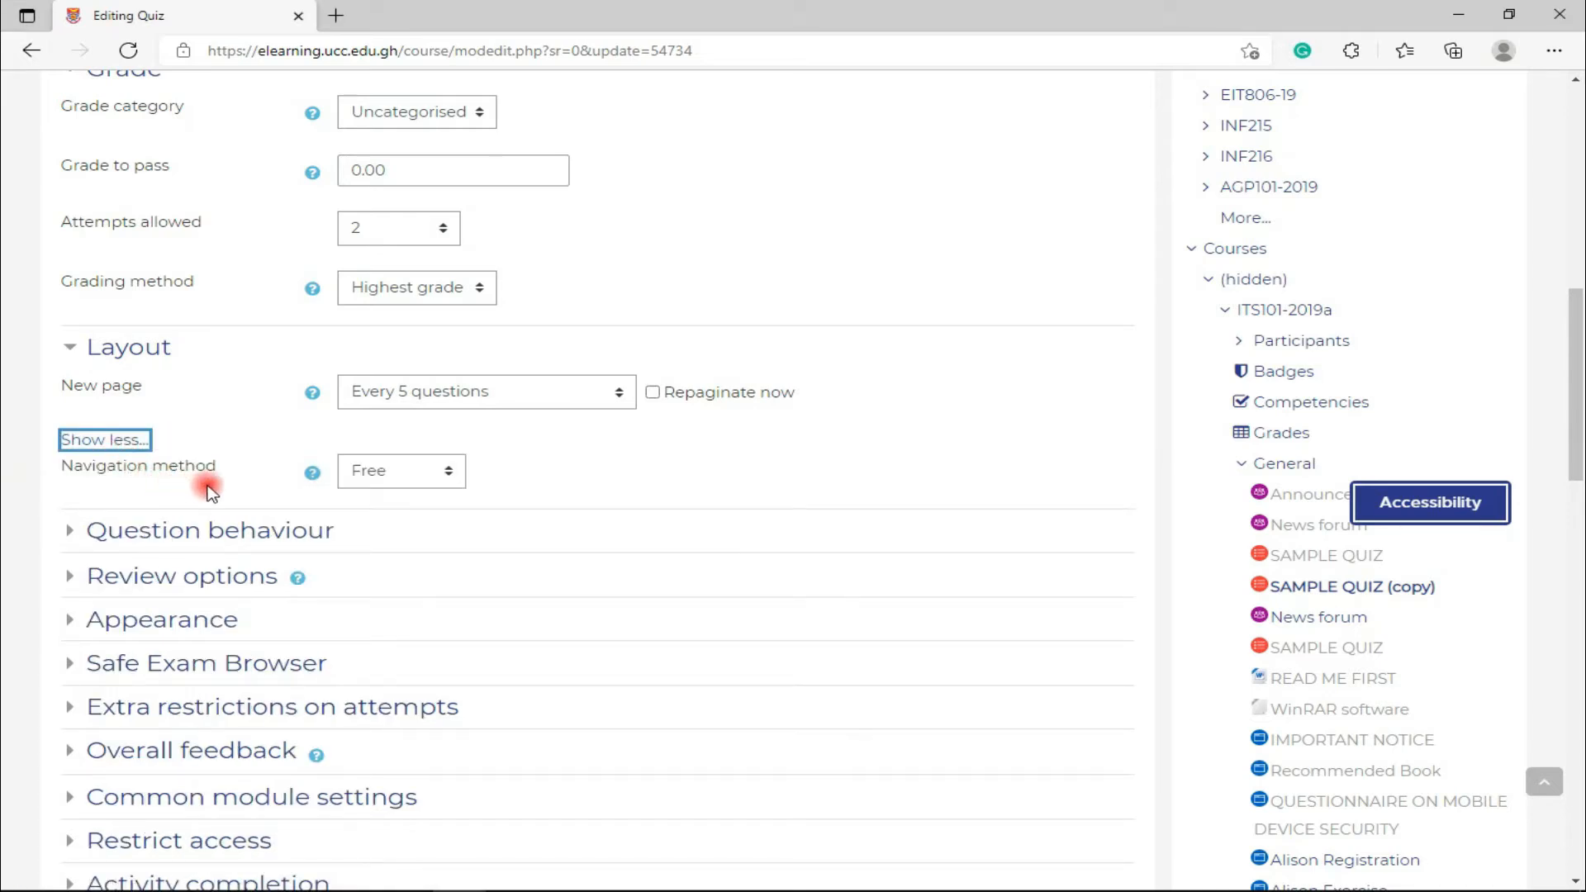
- Try Sequential navigation, then set the navigation method back to Free
{"action": "left_click", "coordinate": [371, 481]}
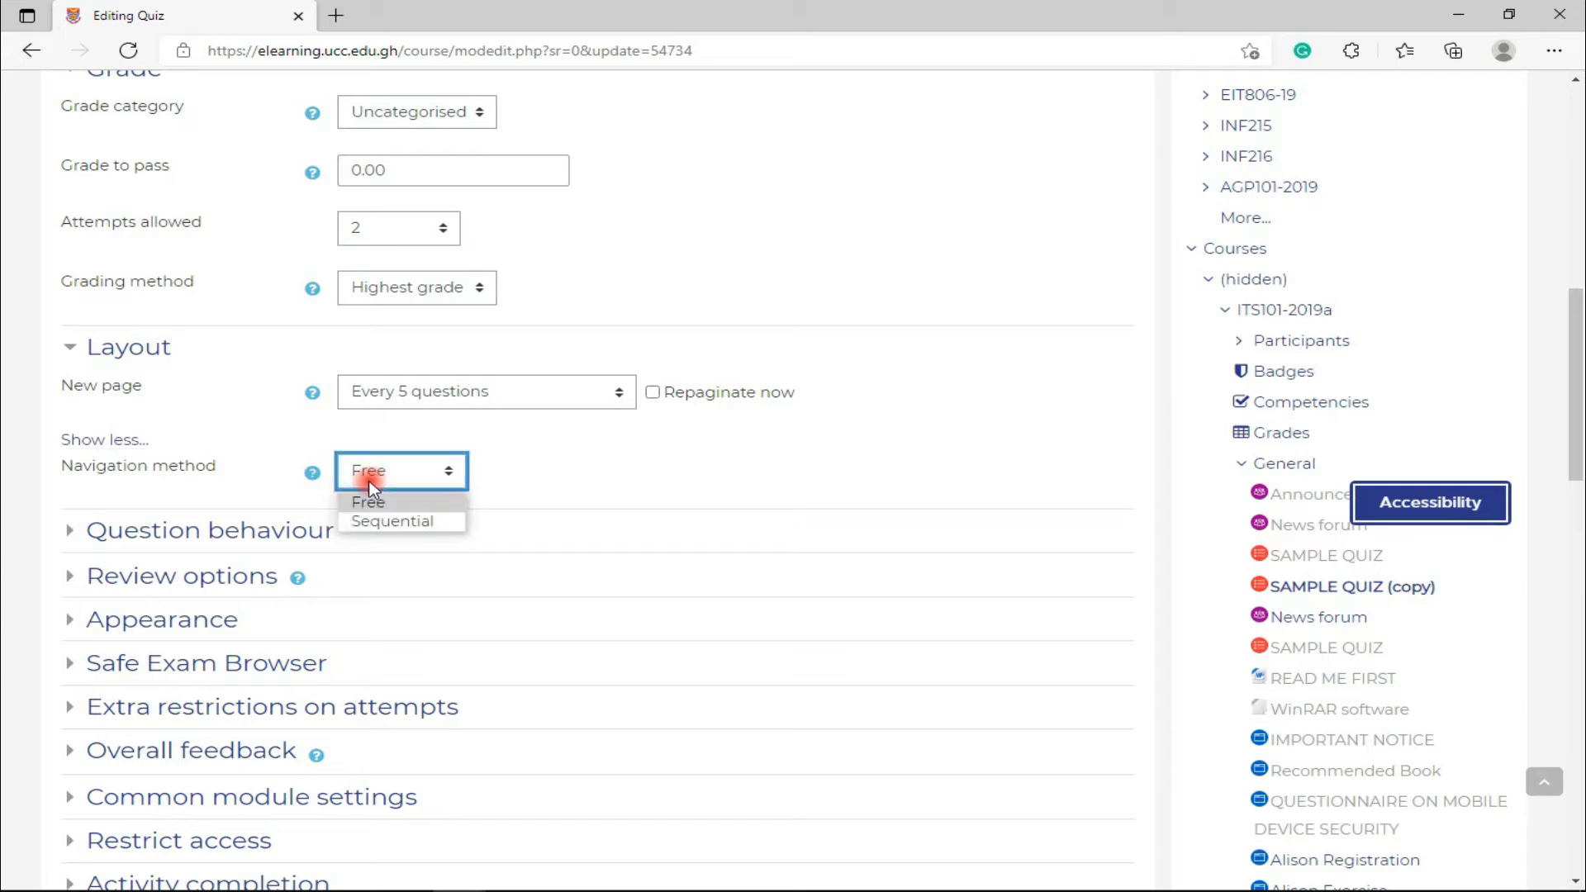
{"action": "left_click", "coordinate": [370, 483]}
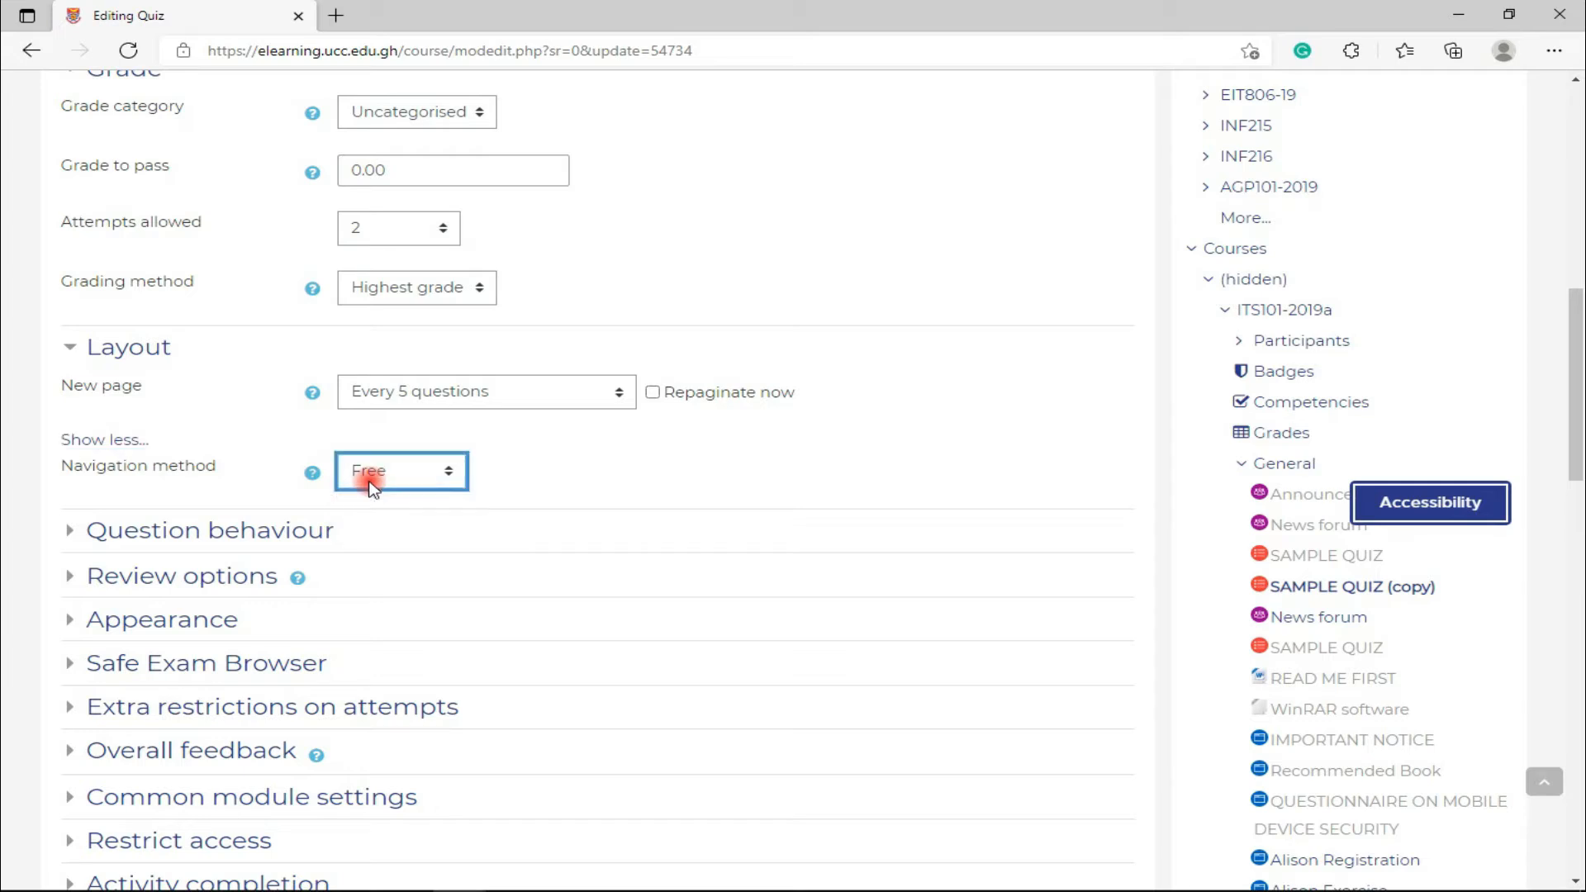
{"action": "left_click", "coordinate": [437, 483]}
{"action": "left_click", "coordinate": [424, 520]}
{"action": "left_click", "coordinate": [431, 484]}
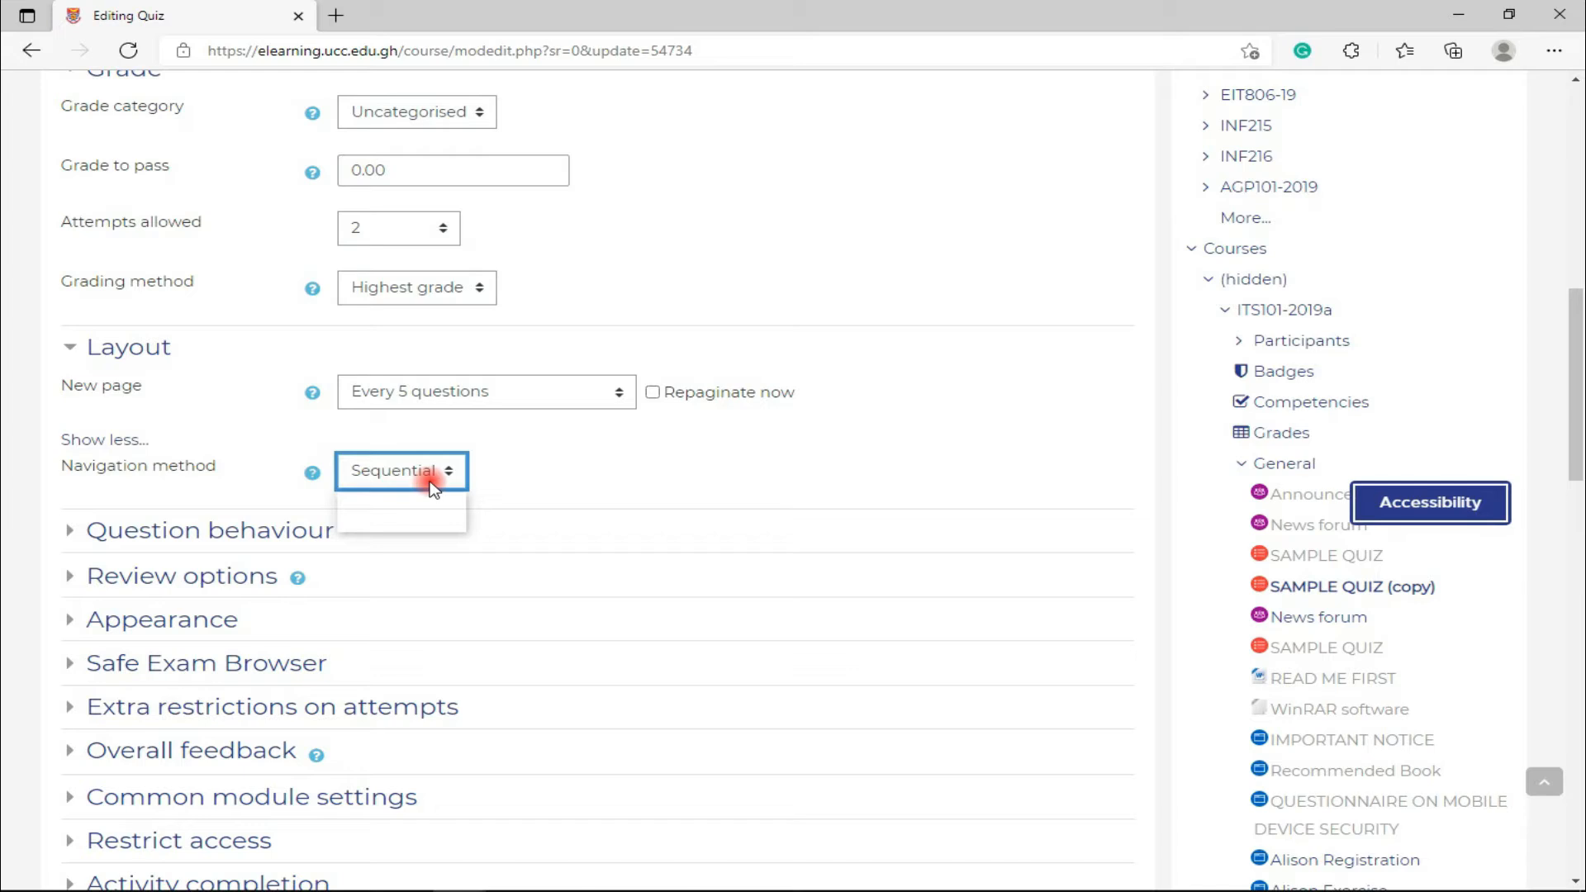
{"action": "left_click", "coordinate": [427, 502]}
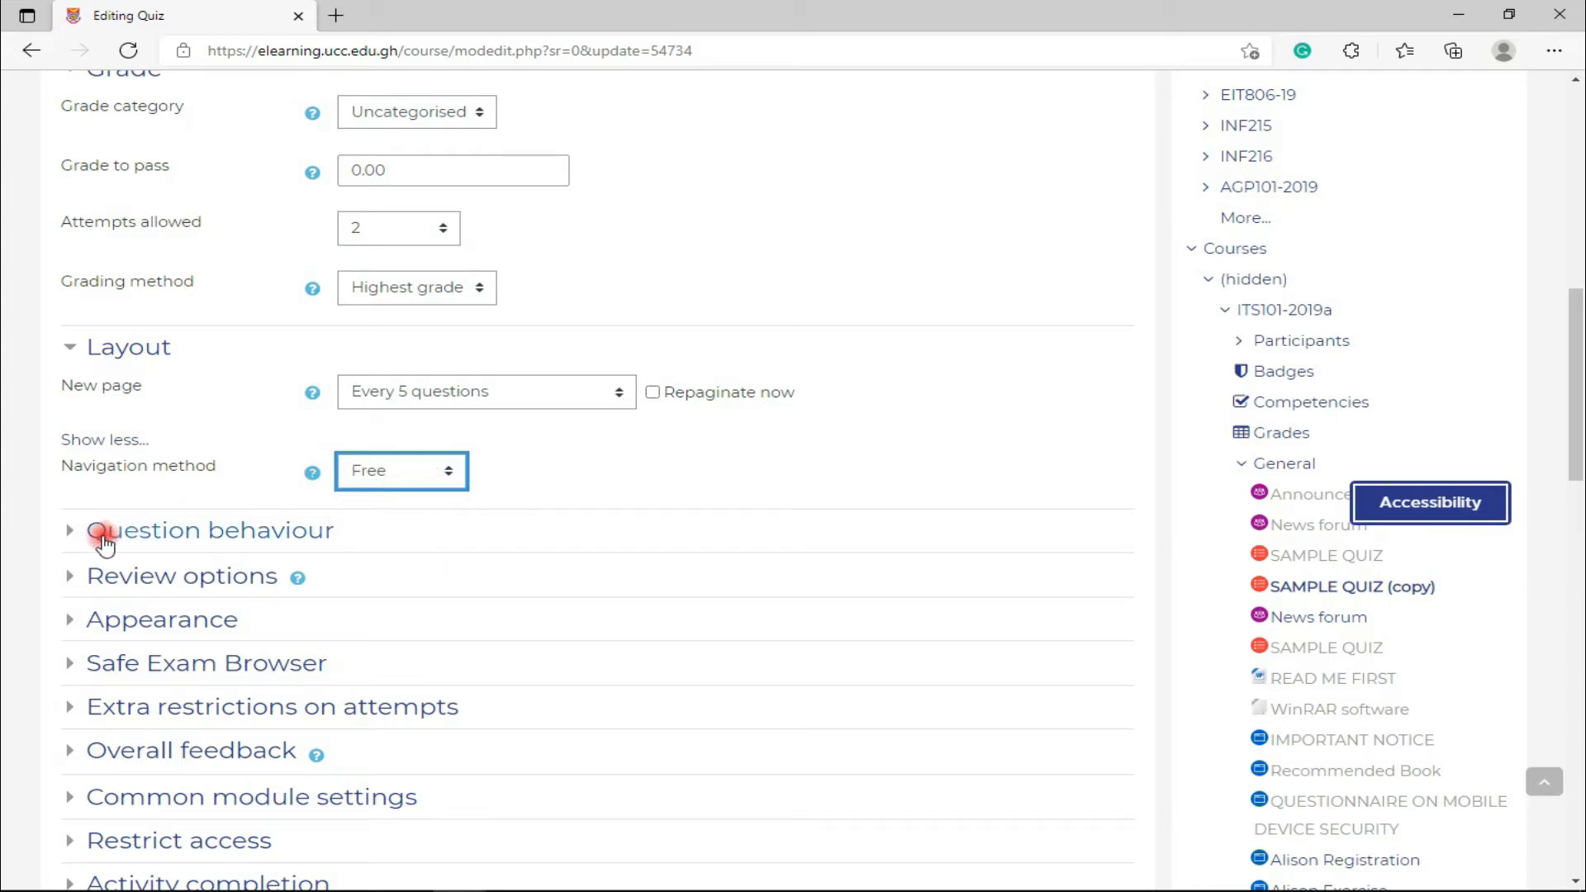
- Expand the Question behaviour settings
{"action": "left_click", "coordinate": [71, 531]}
{"action": "scroll", "coordinate": [71, 541], "scroll_direction": "down", "scroll_amount": 1}
{"action": "scroll", "coordinate": [71, 541], "scroll_direction": "down", "scroll_amount": 2}
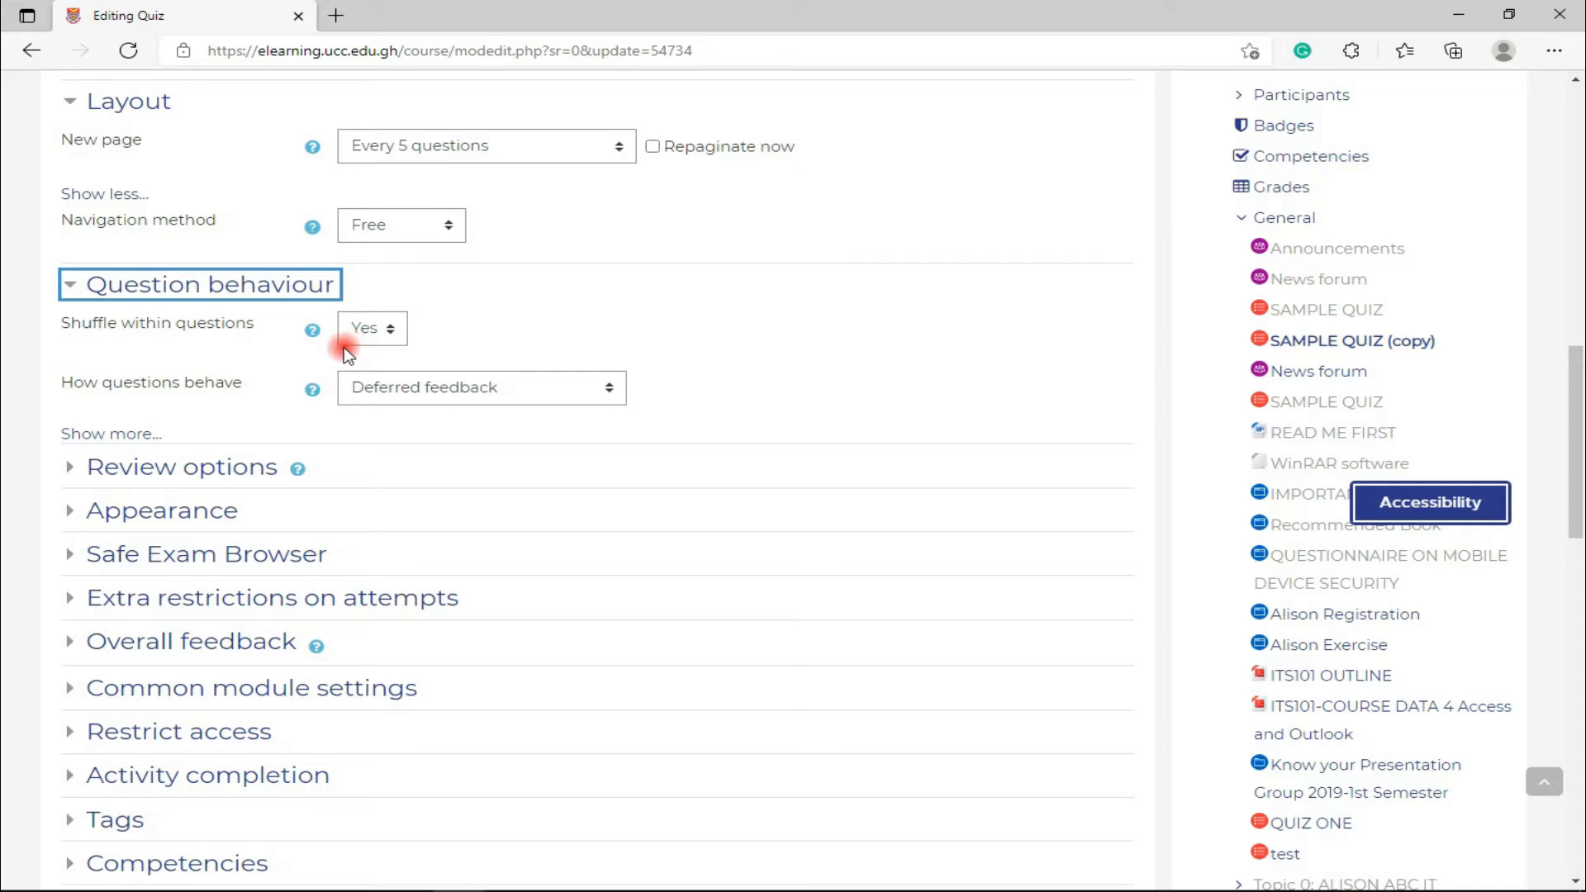
- Leave Shuffle within questions at Yes after briefly switching it off and on
{"action": "left_click", "coordinate": [364, 335]}
{"action": "left_click", "coordinate": [376, 355]}
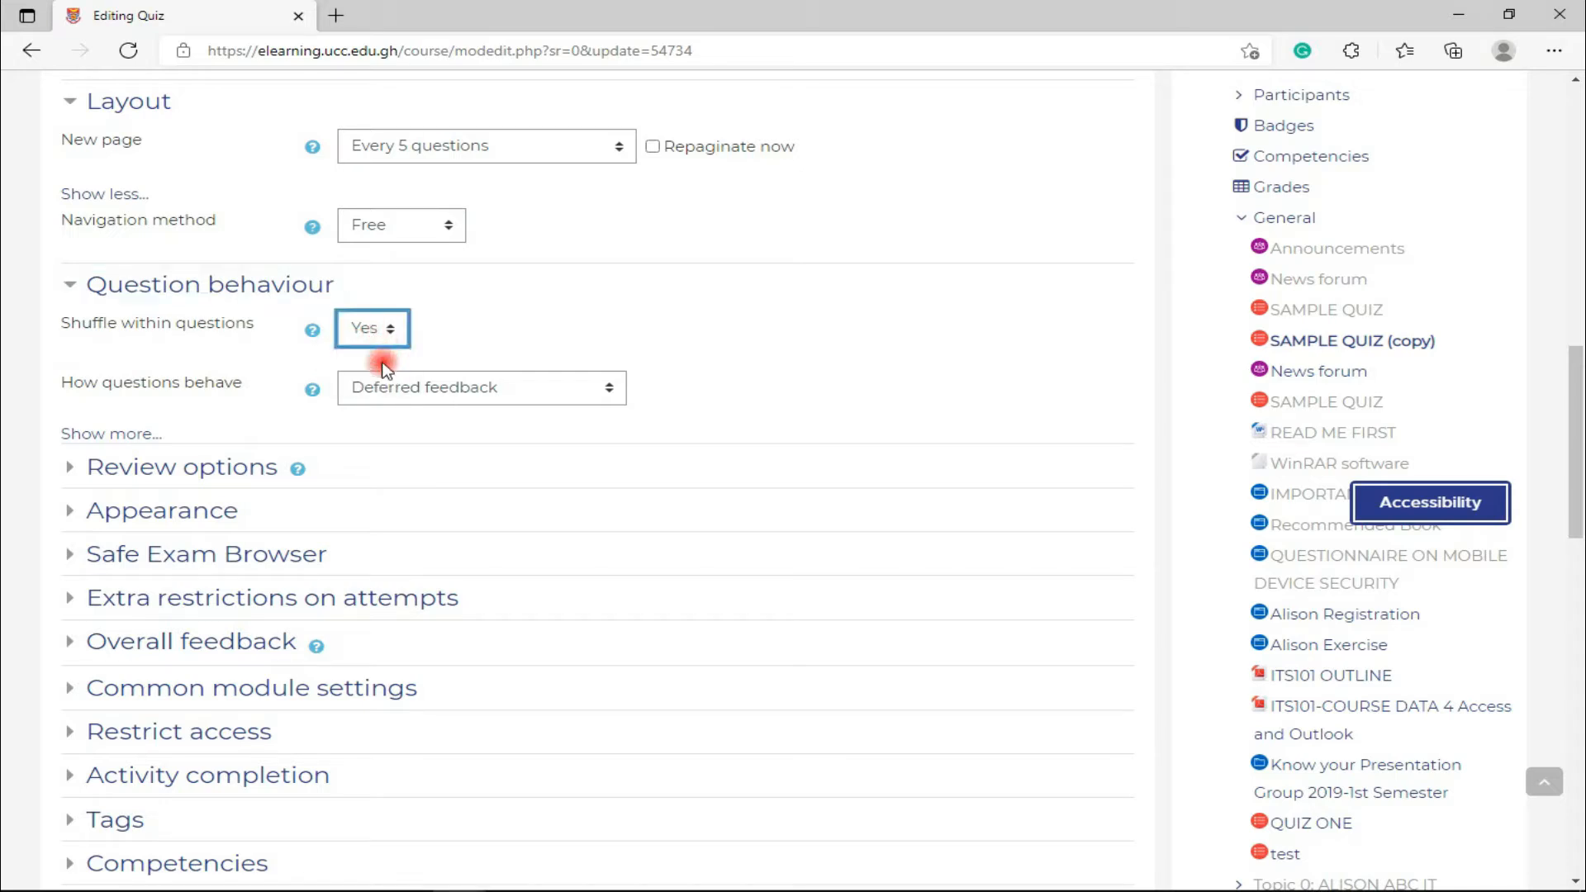
{"action": "left_click", "coordinate": [372, 329]}
{"action": "left_click", "coordinate": [380, 369]}
{"action": "left_click", "coordinate": [381, 383]}
{"action": "left_click", "coordinate": [357, 335]}
{"action": "left_click", "coordinate": [274, 385]}
{"action": "left_click", "coordinate": [274, 385]}
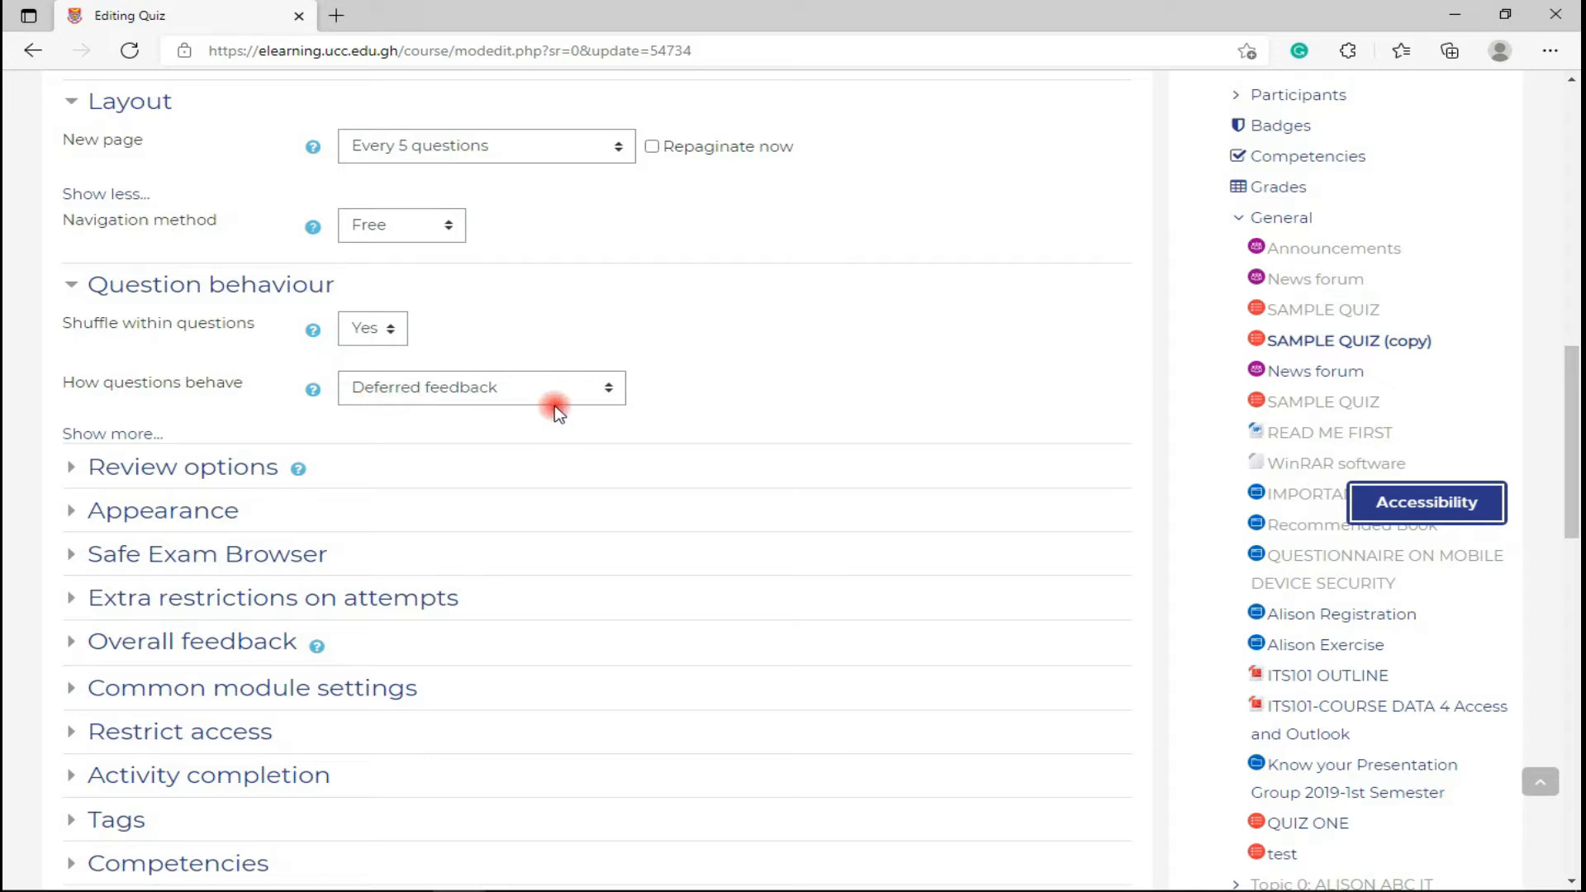
- Try the other question behaviours, then settle on Deferred feedback
{"action": "left_click", "coordinate": [607, 396]}
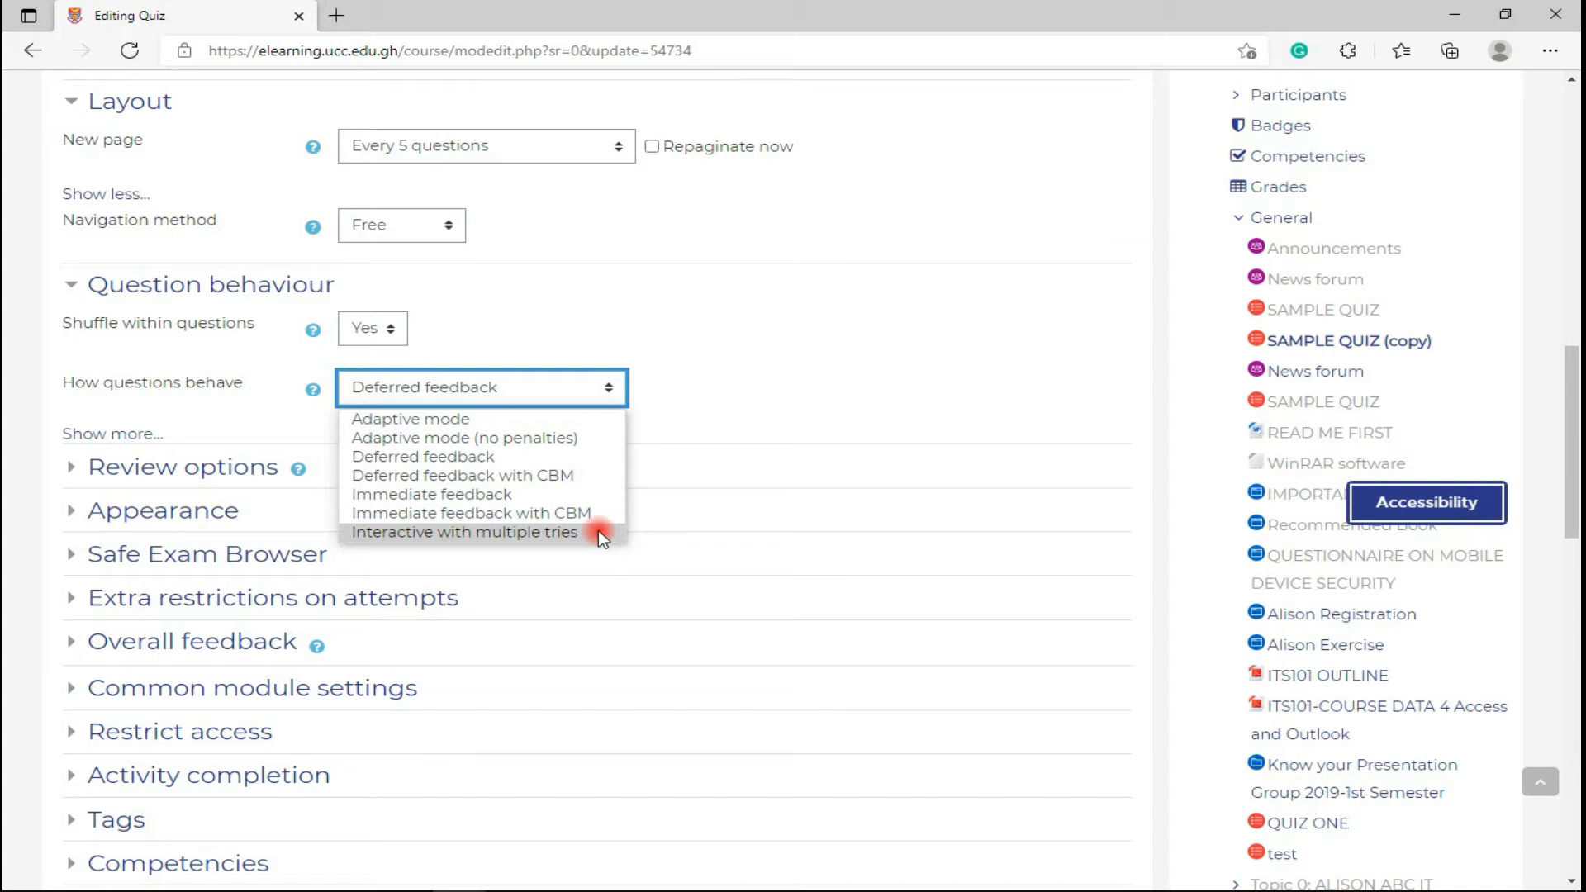
{"action": "key", "text": "Escape"}
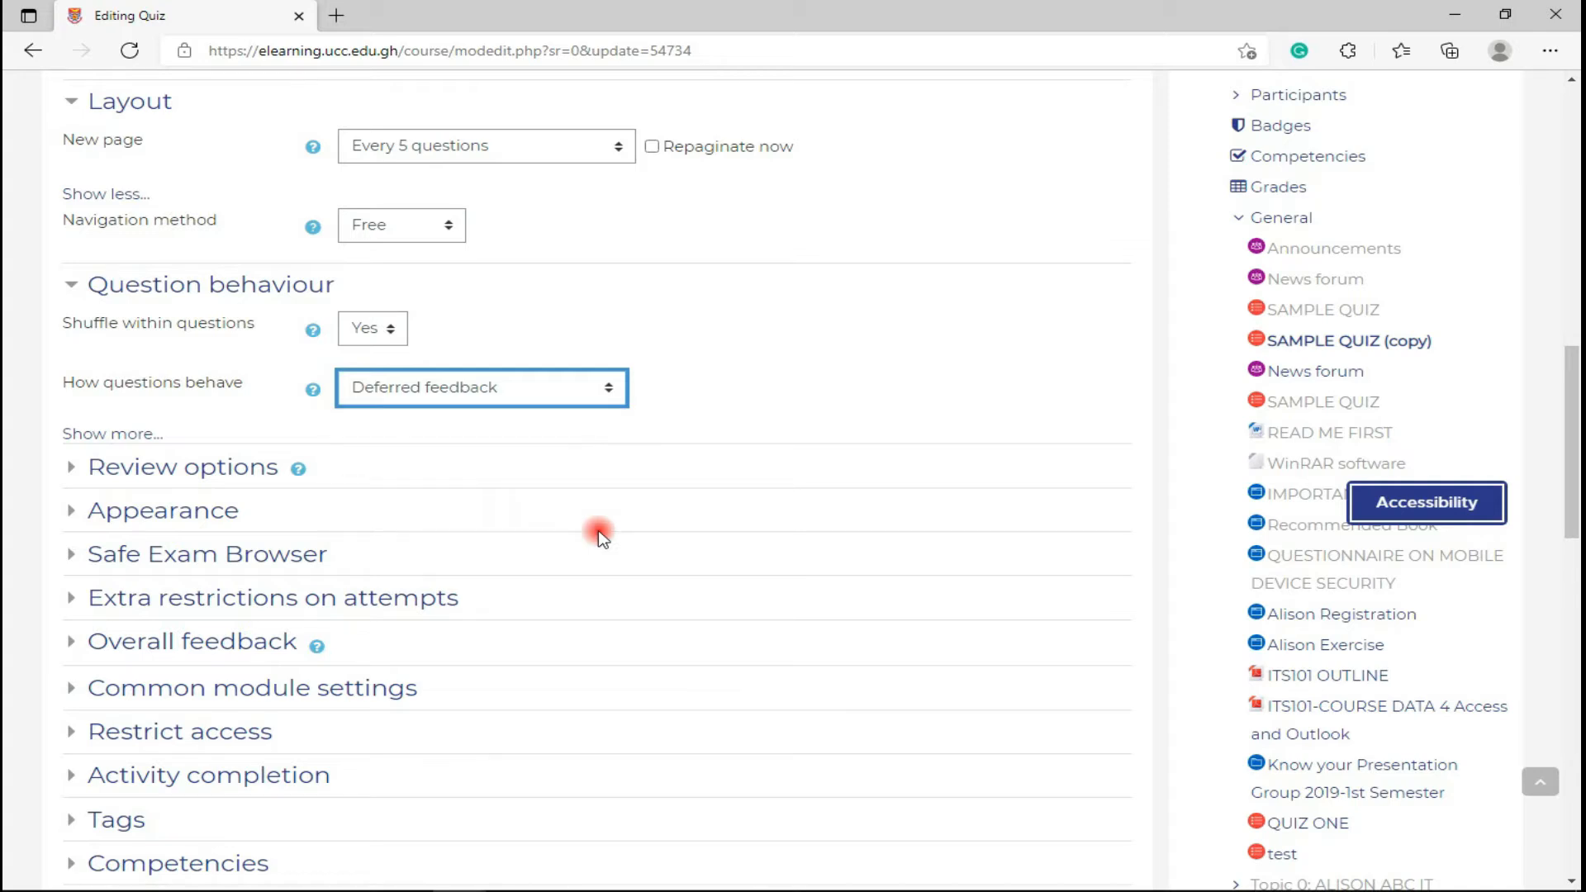
{"action": "left_click", "coordinate": [597, 532]}
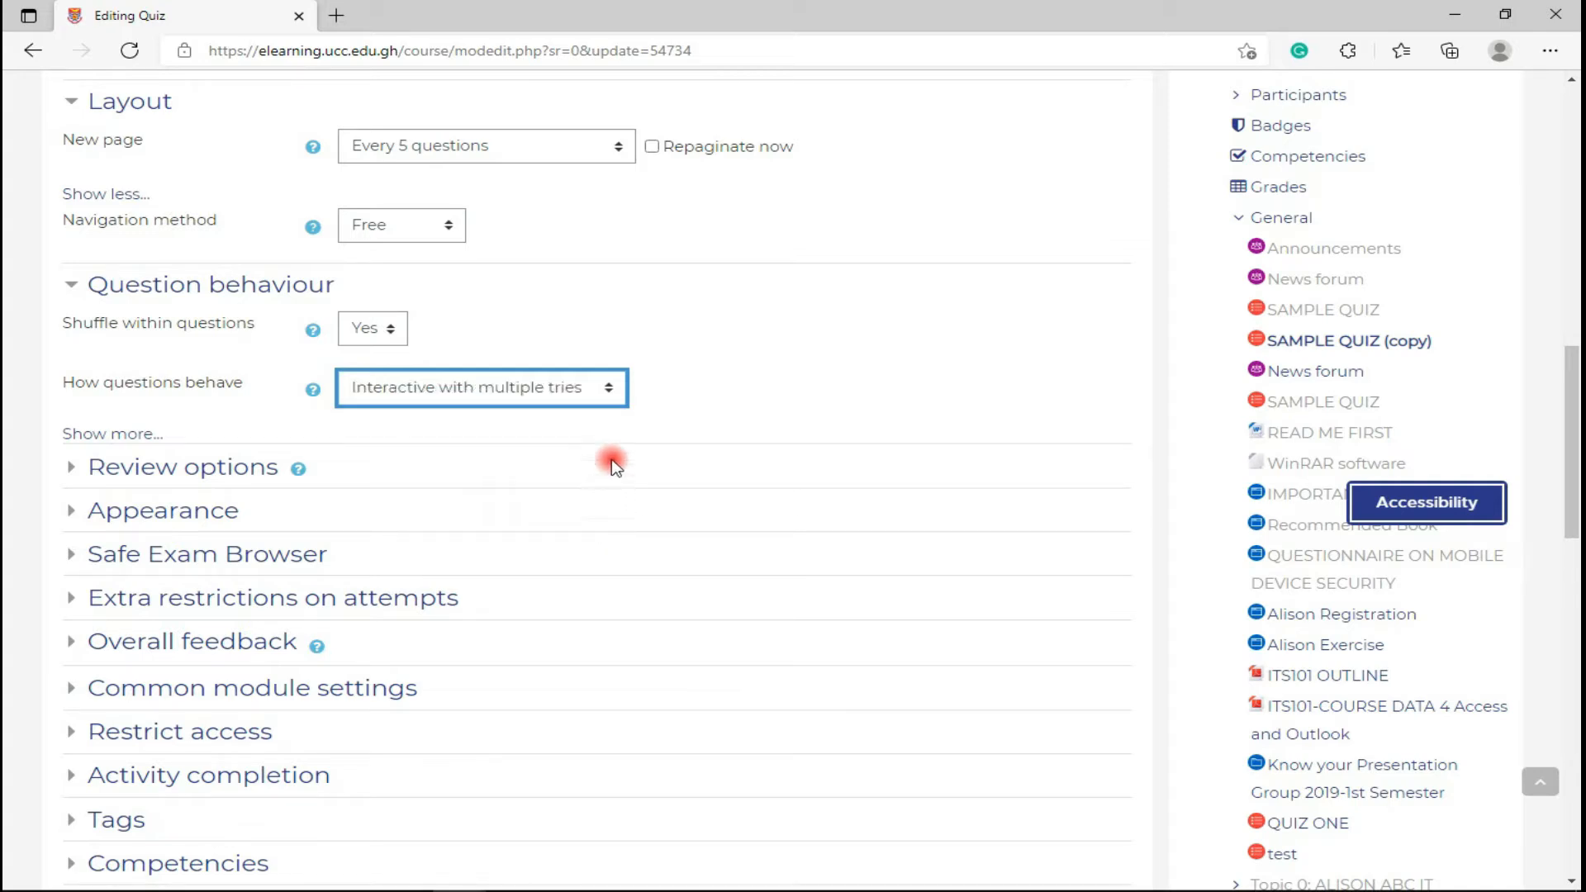
{"action": "left_click", "coordinate": [600, 390]}
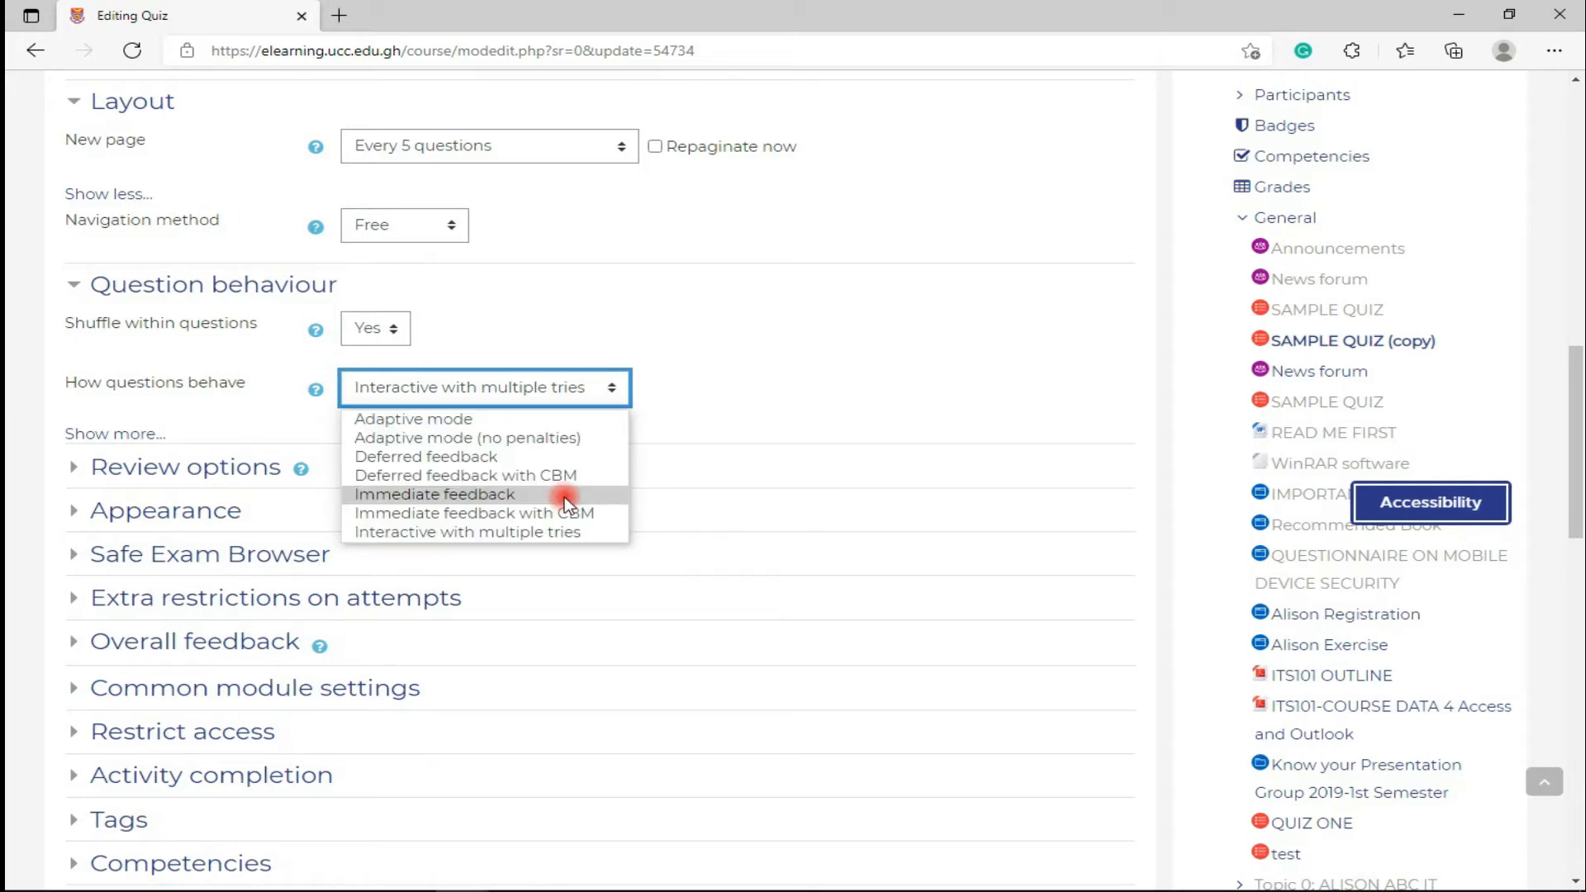
{"action": "left_click", "coordinate": [563, 495]}
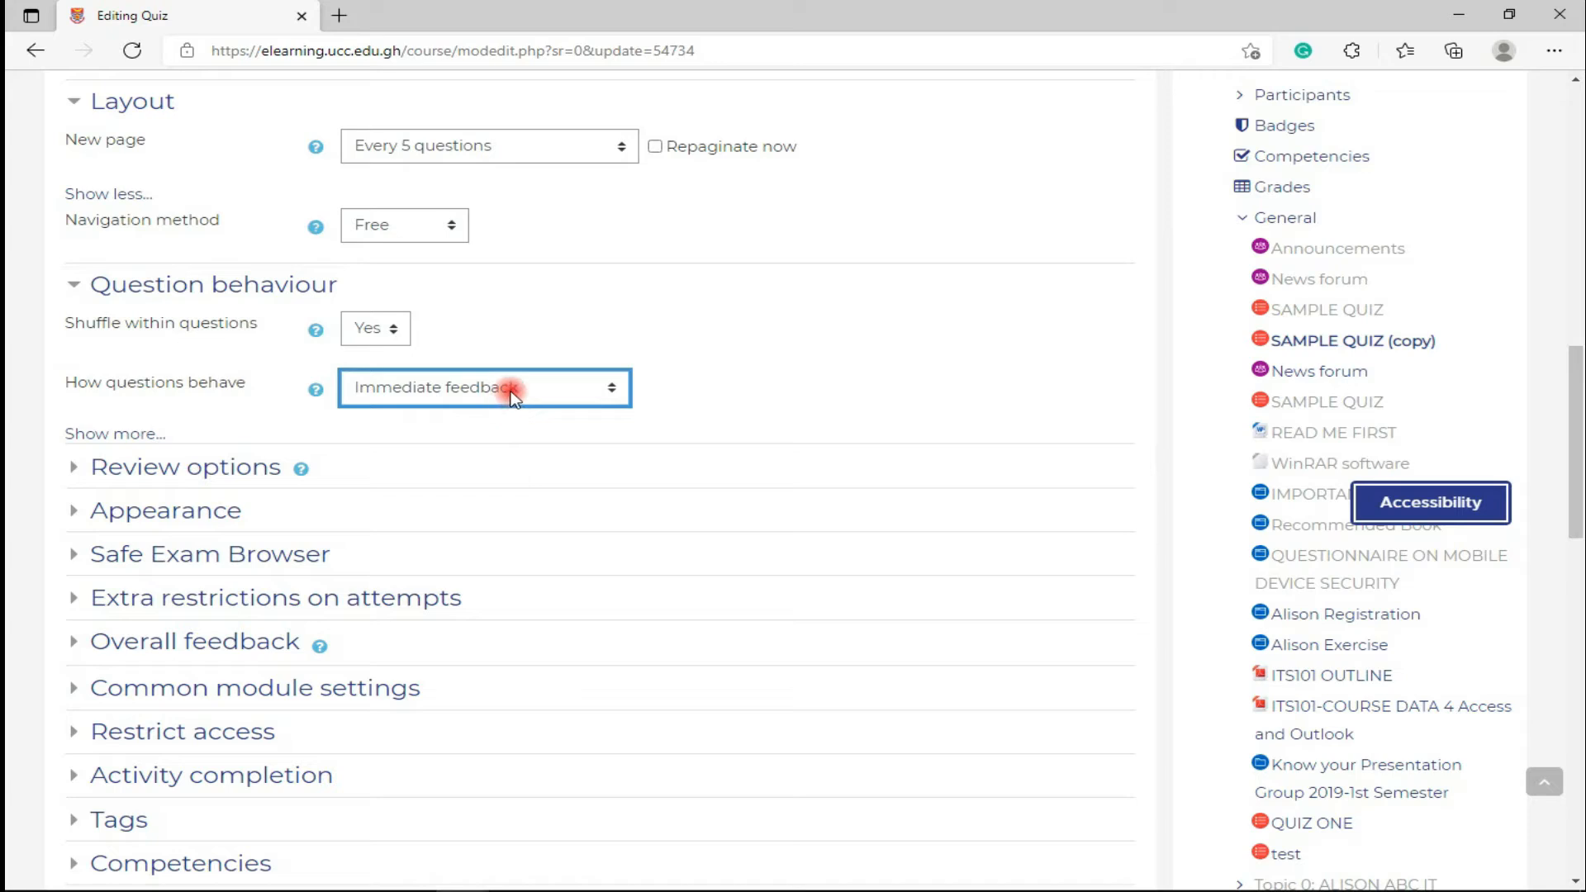
{"action": "left_click", "coordinate": [562, 394]}
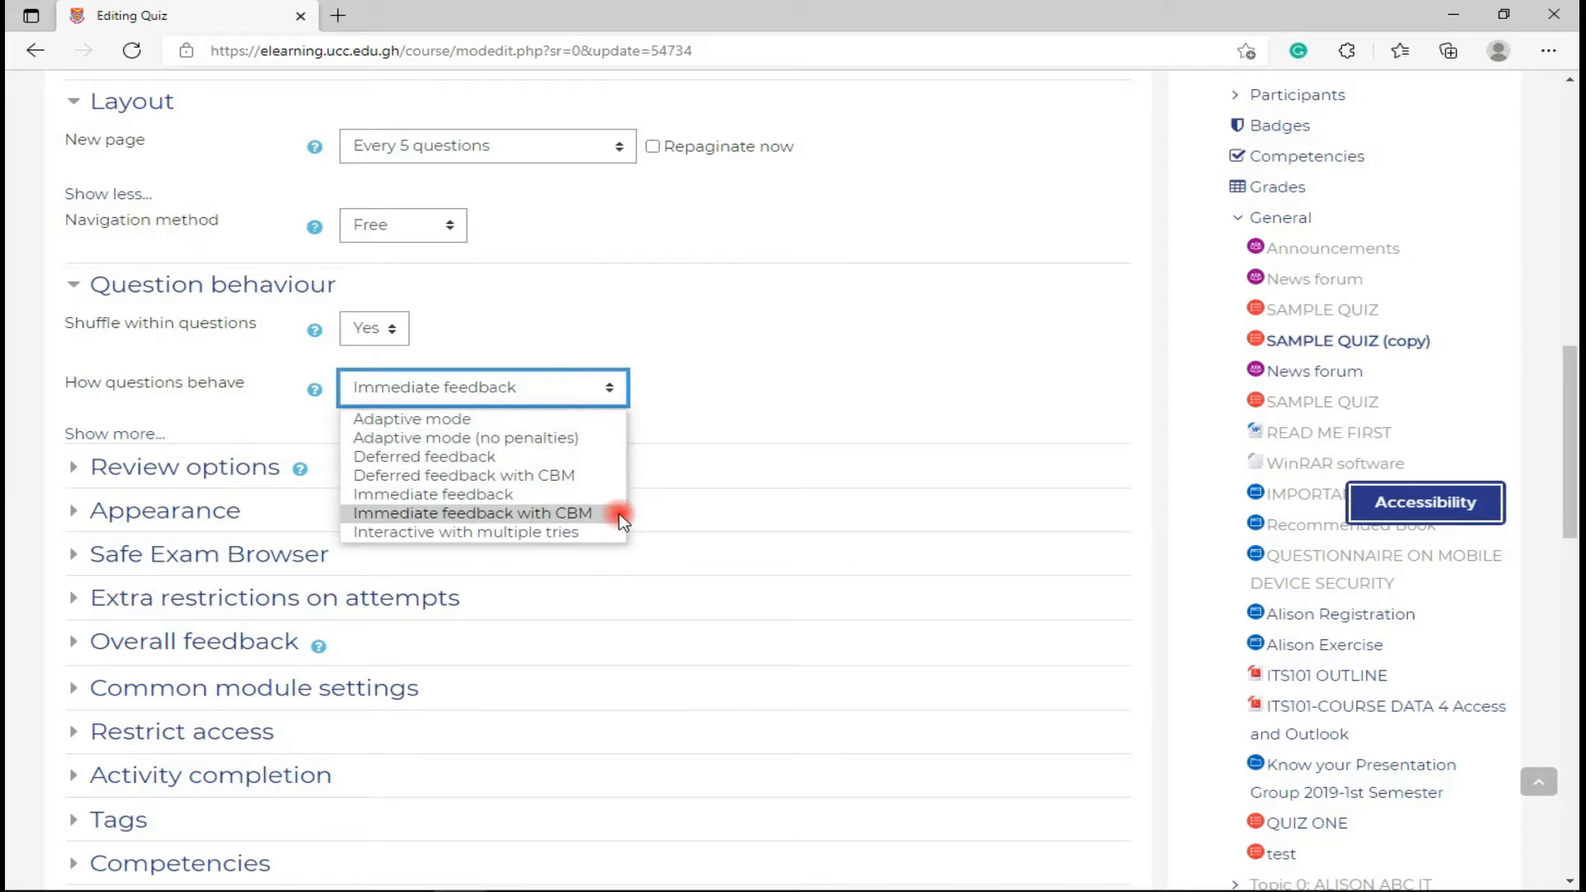
{"action": "key", "text": "Escape"}
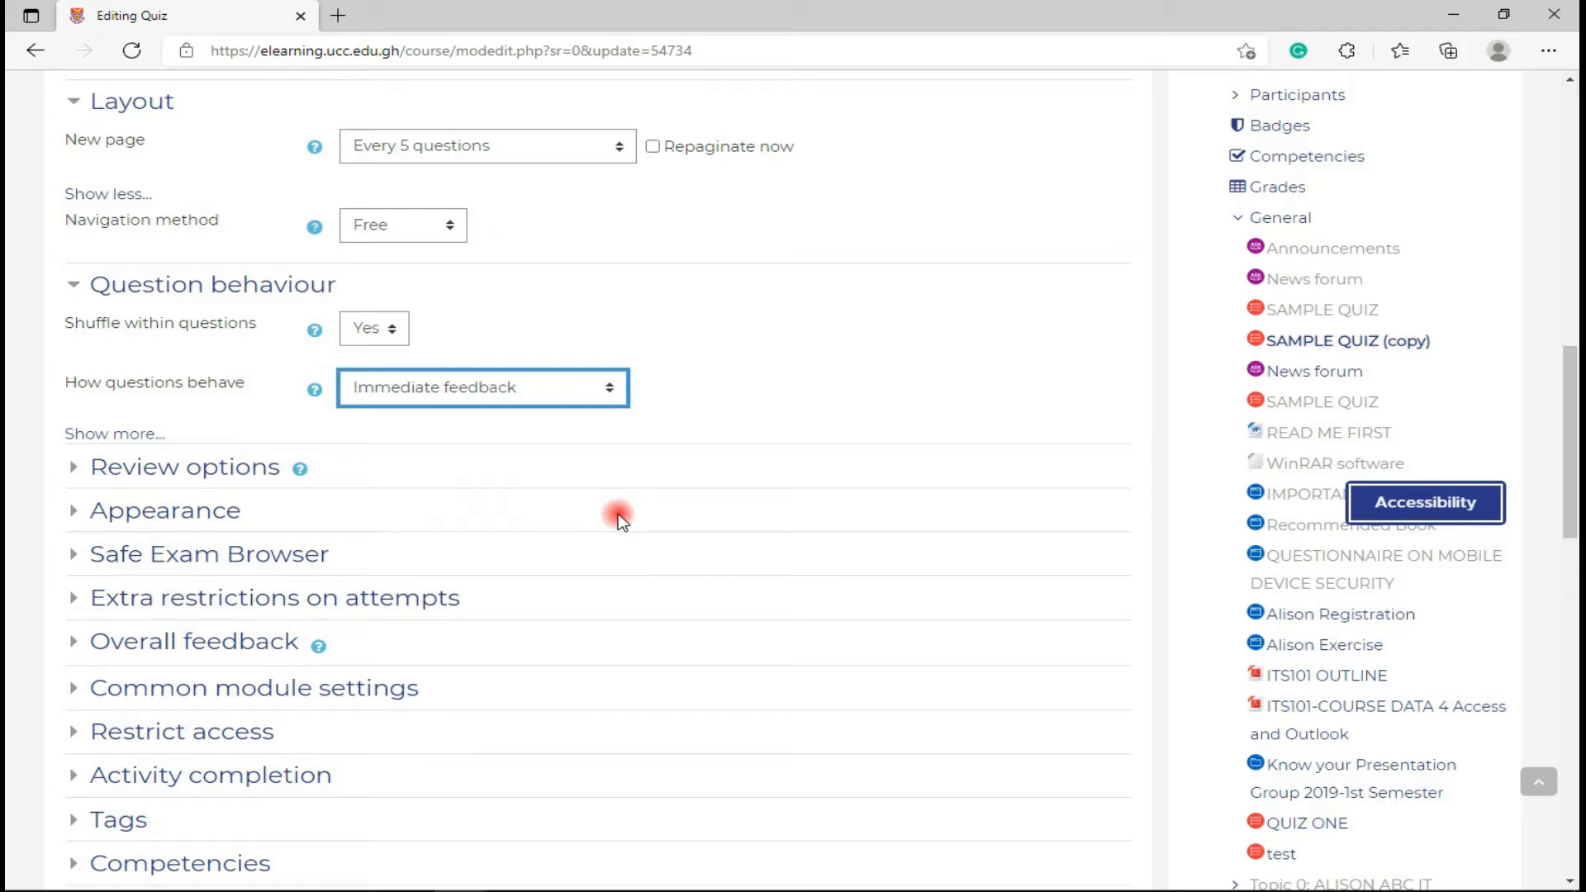
{"action": "key", "text": "Down"}
{"action": "left_click", "coordinate": [595, 397]}
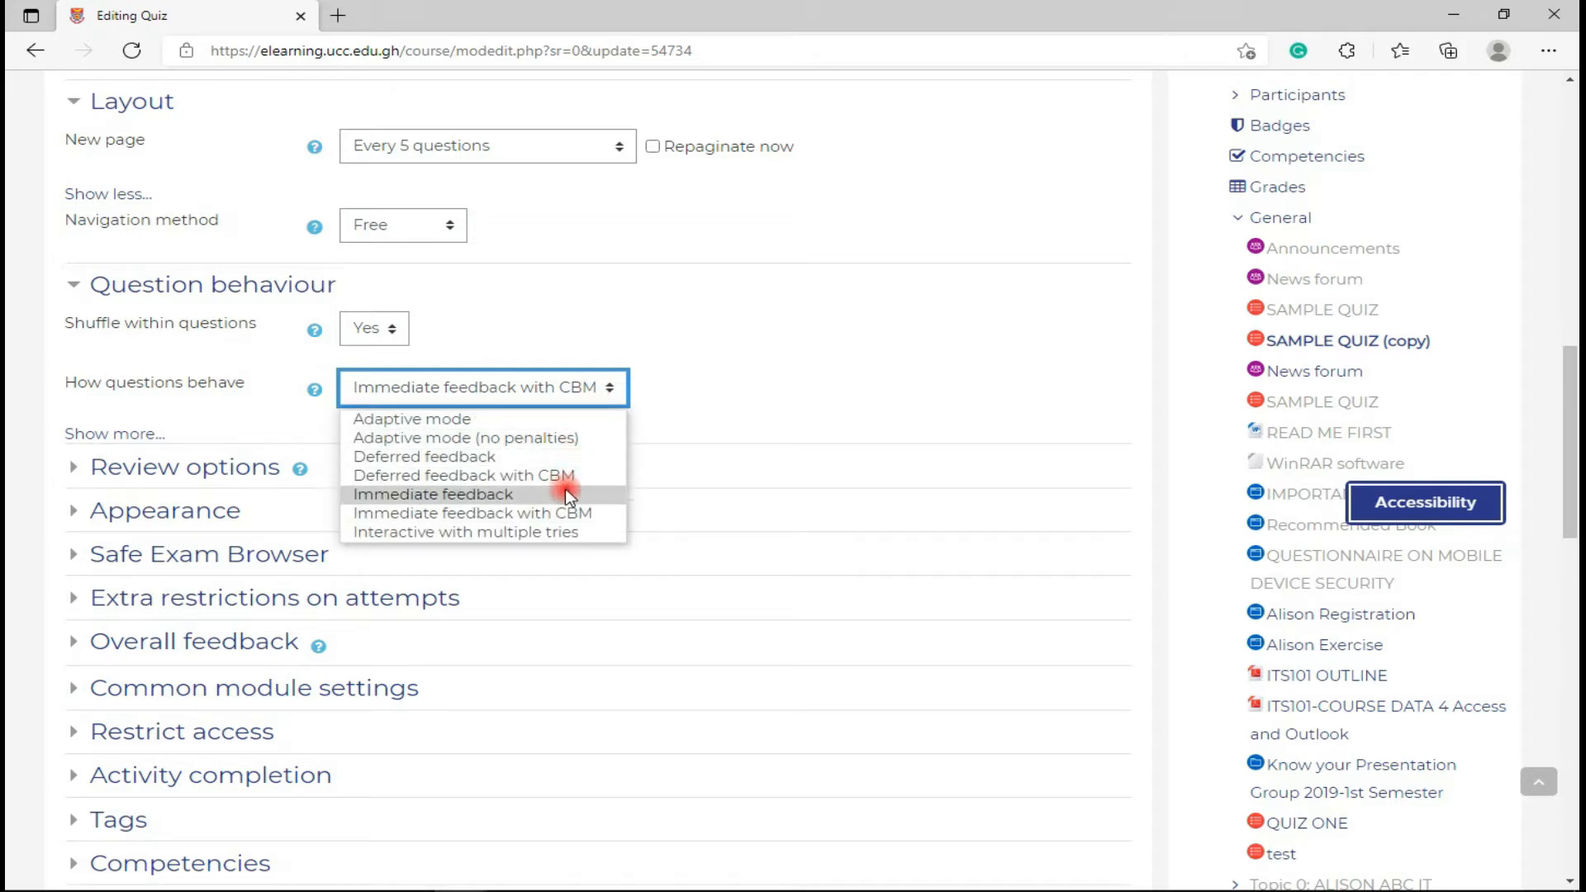
{"action": "left_click", "coordinate": [562, 462]}
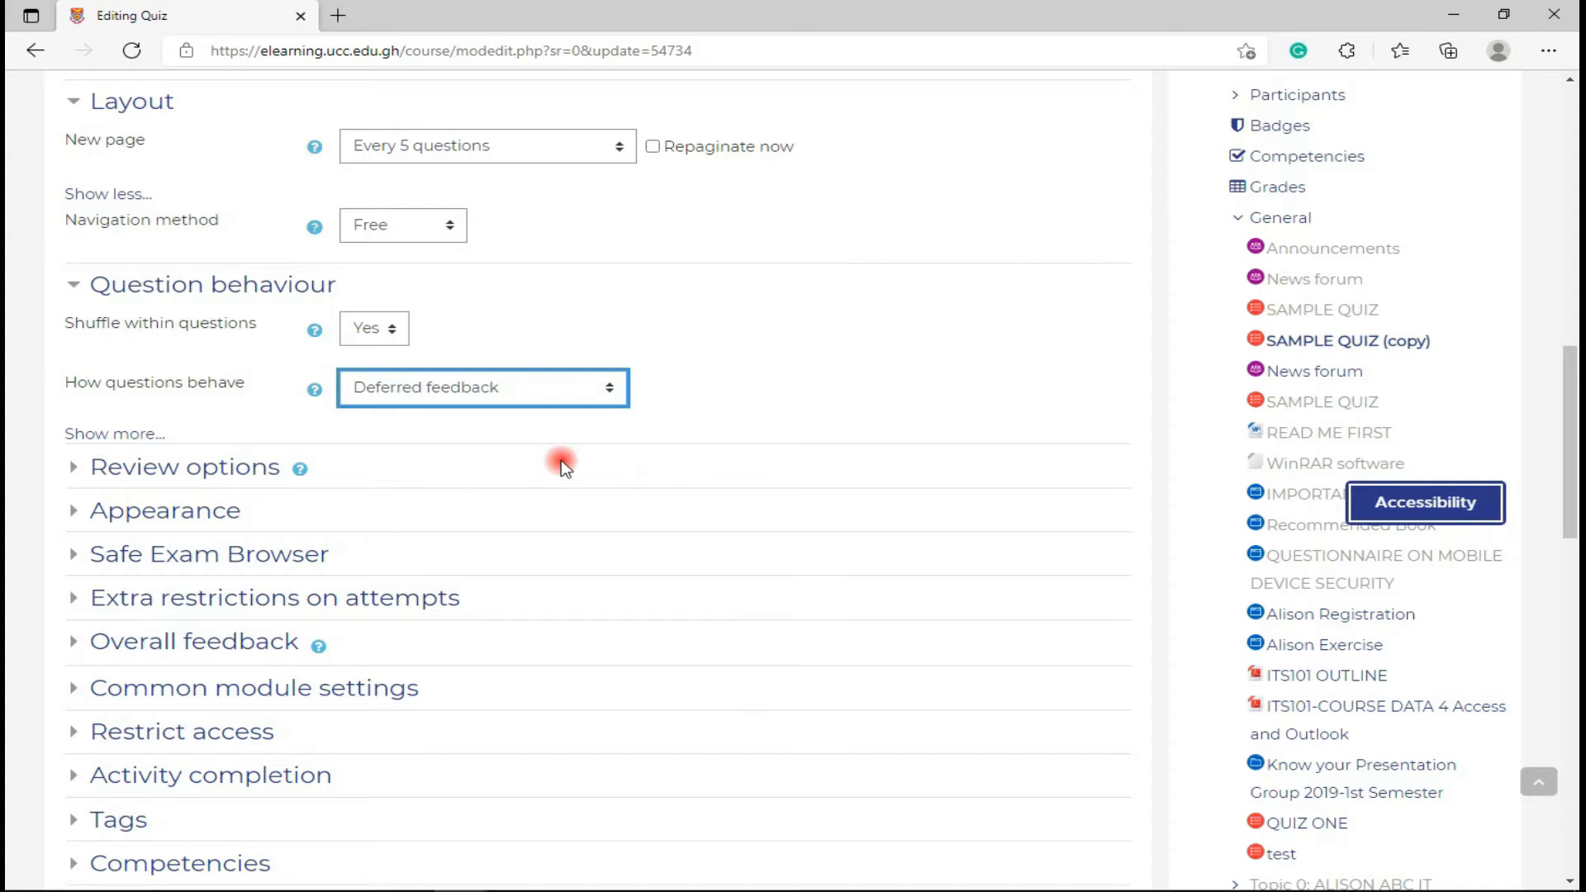
- Reveal the extra behaviour option and set 'Each attempt builds on the last' to Yes
{"action": "left_click", "coordinate": [109, 435]}
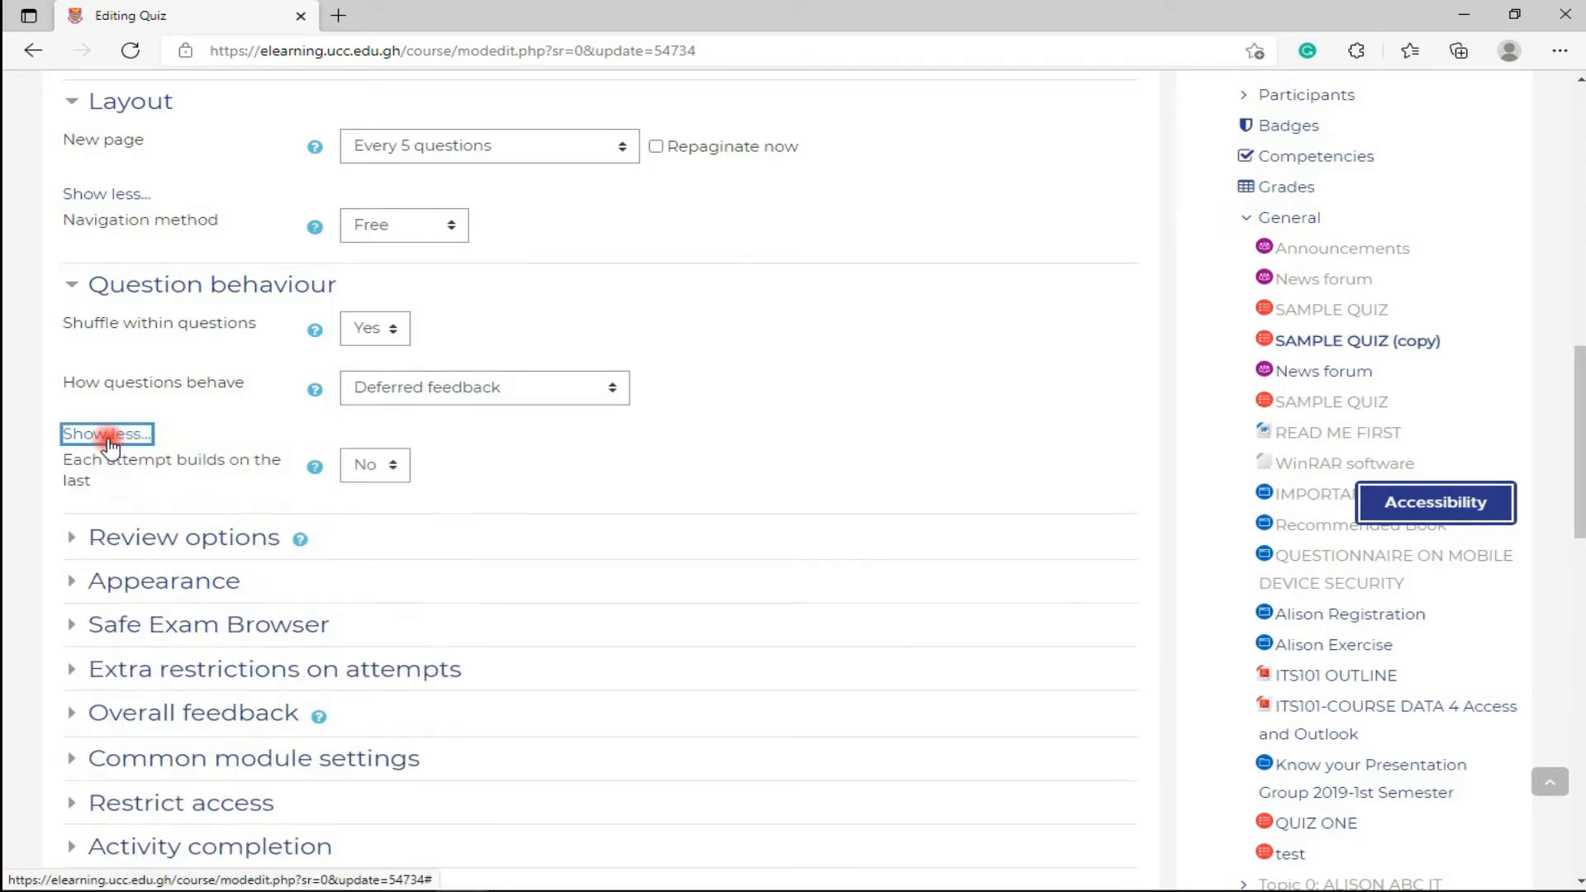
{"action": "scroll", "coordinate": [107, 446], "scroll_direction": "down", "scroll_amount": 1}
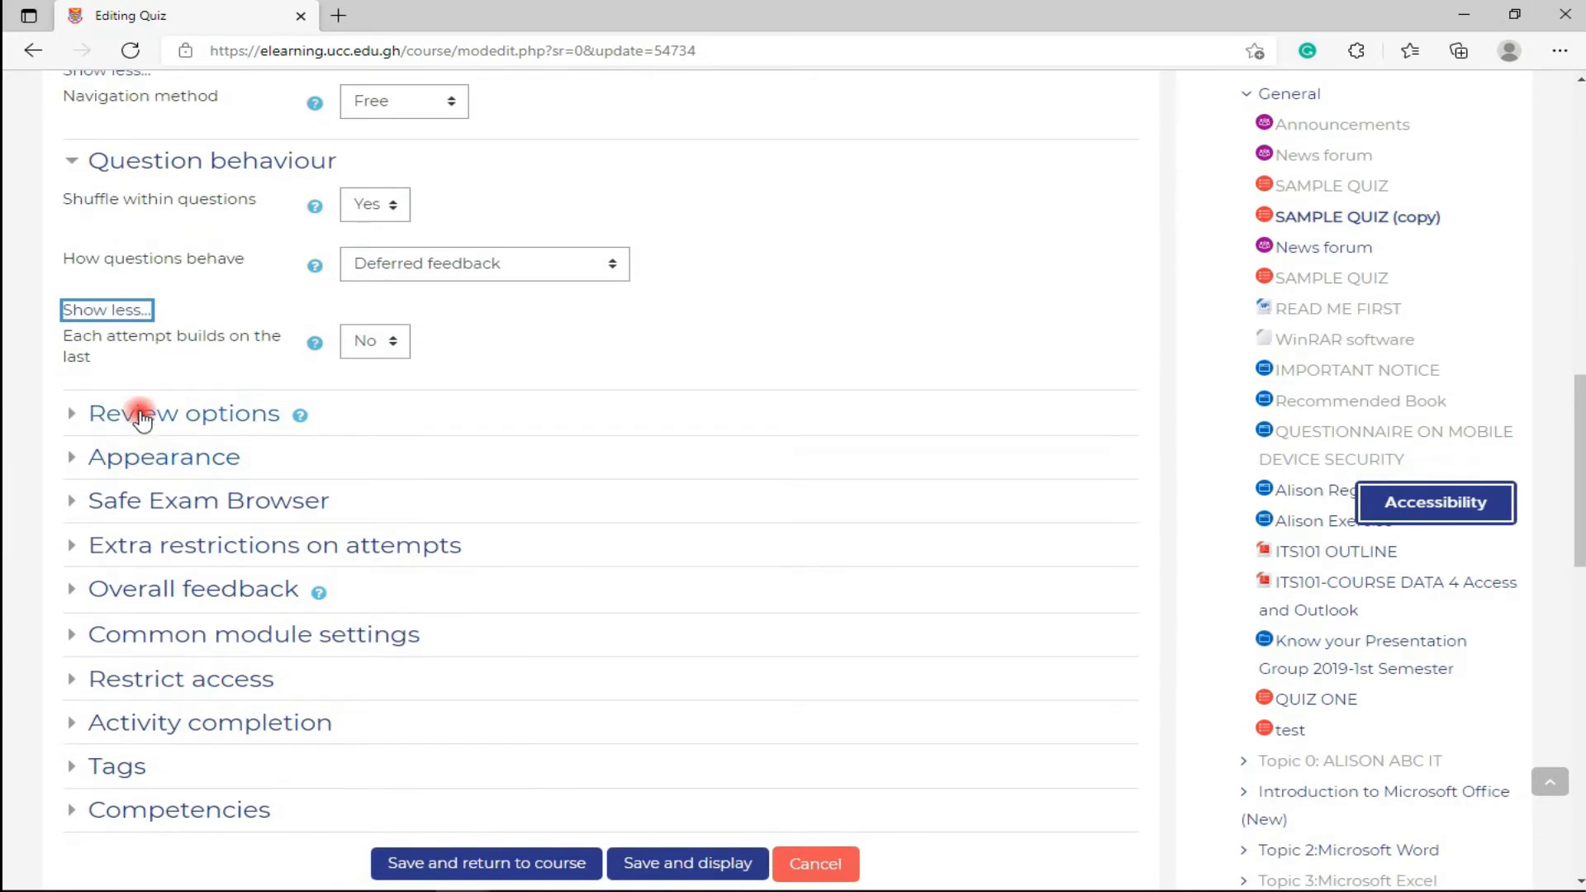
{"action": "left_click", "coordinate": [375, 342]}
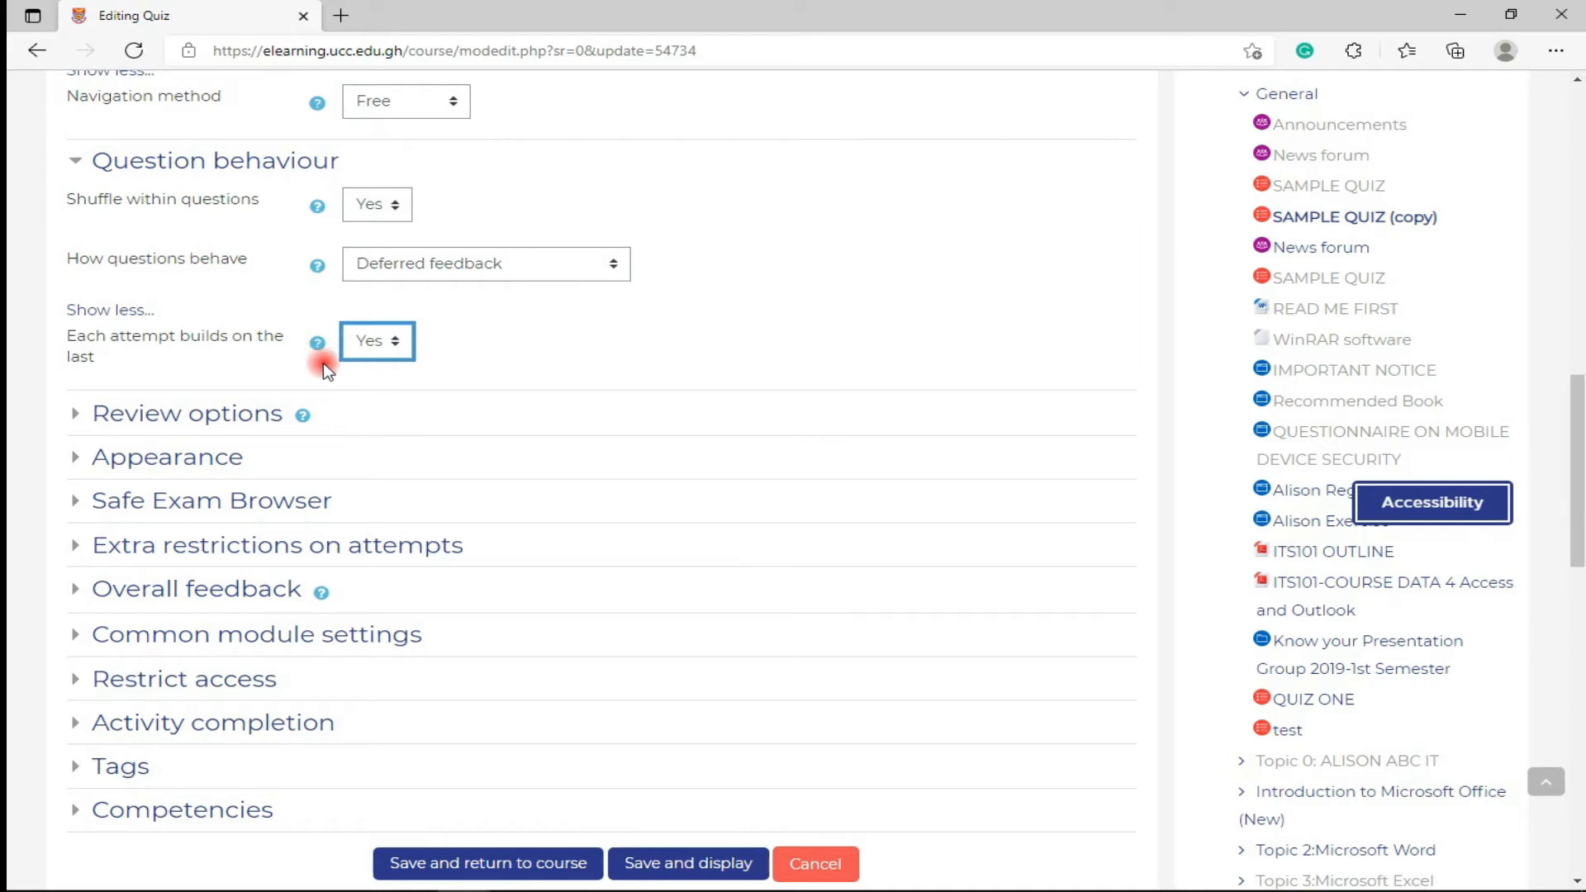
- Expand Review options, leaving The attempt, Whether correct and Marks ticked after testing them
{"action": "left_click", "coordinate": [96, 417]}
{"action": "scroll", "coordinate": [95, 421], "scroll_direction": "down", "scroll_amount": 4}
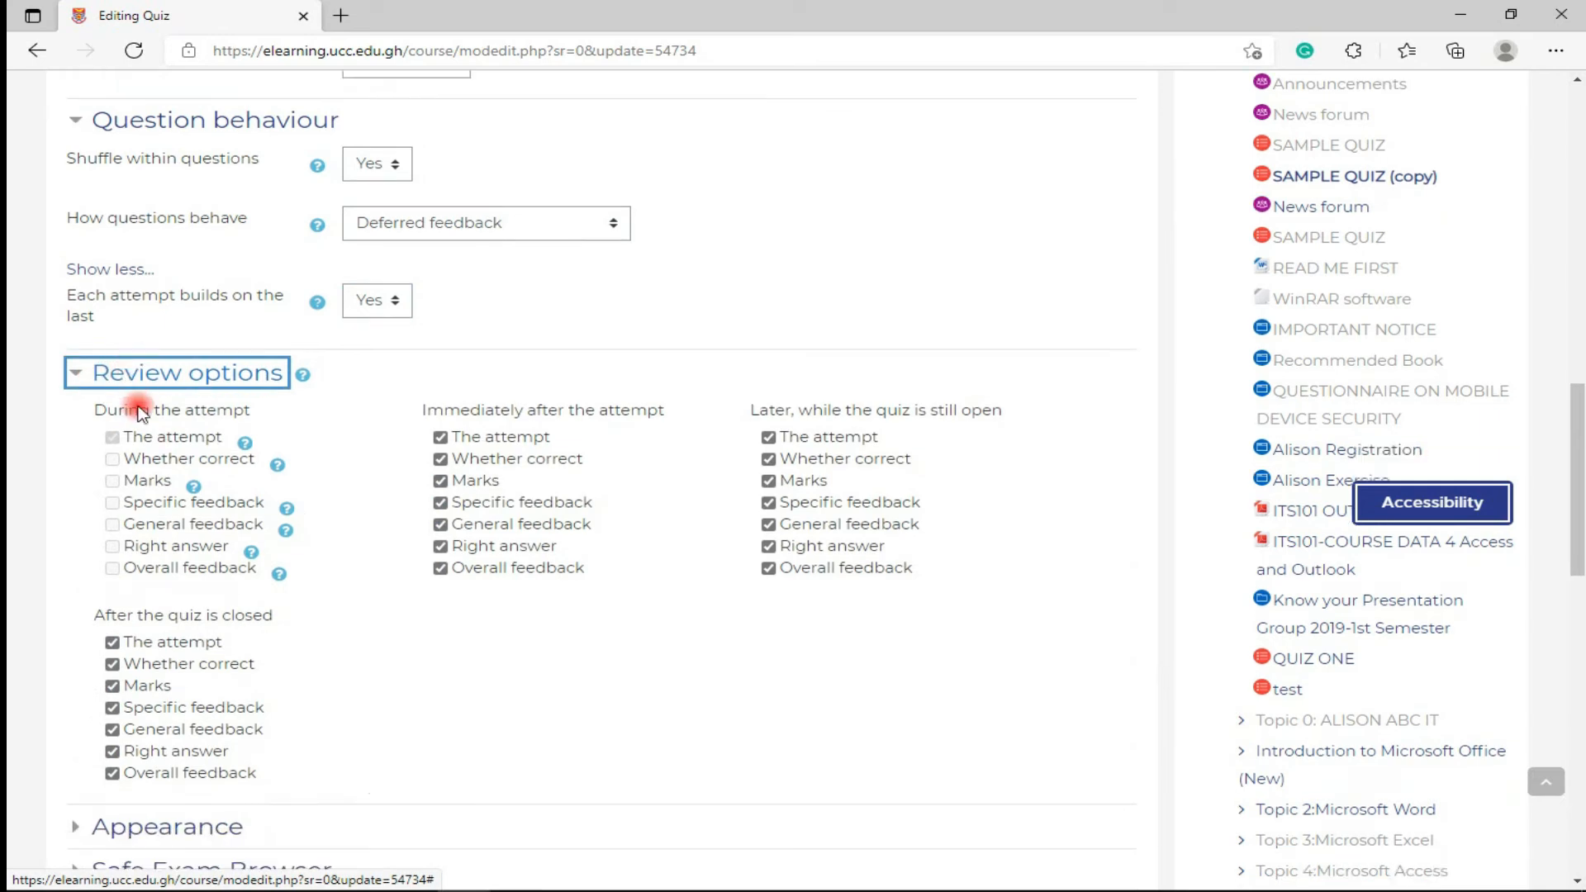
{"action": "scroll", "coordinate": [146, 390], "scroll_direction": "up", "scroll_amount": 1}
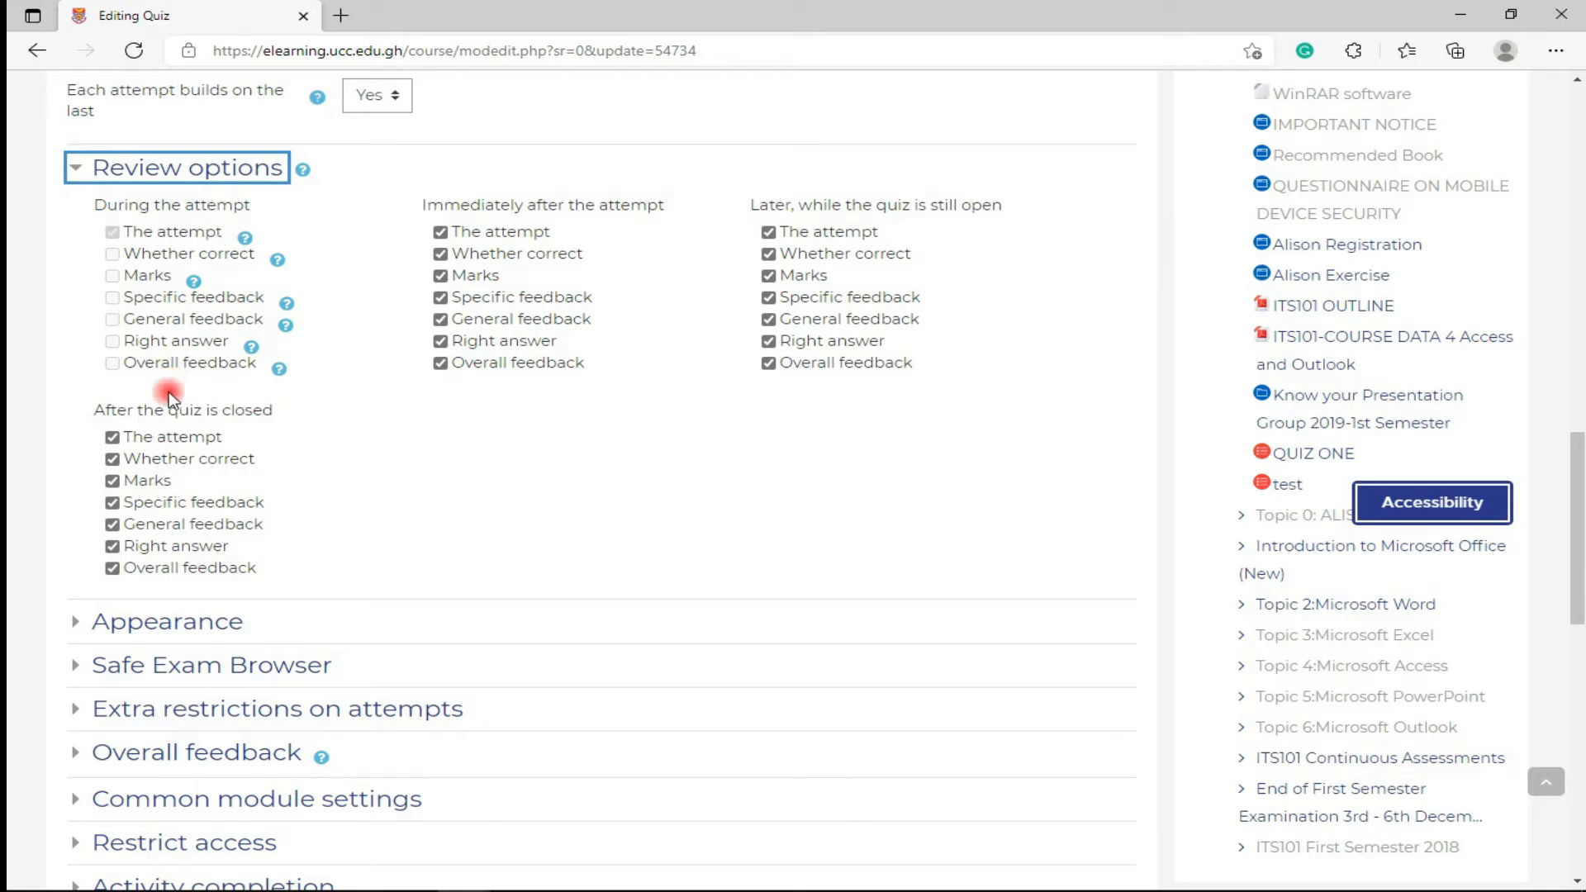
{"action": "left_click", "coordinate": [111, 441]}
{"action": "left_click", "coordinate": [111, 440]}
{"action": "left_click", "coordinate": [110, 459]}
{"action": "left_click", "coordinate": [111, 459]}
{"action": "left_click", "coordinate": [113, 481]}
{"action": "left_click", "coordinate": [113, 481]}
- Untick 'The attempt' under Immediately after the attempt and Later while the quiz is open
{"action": "left_click", "coordinate": [111, 526]}
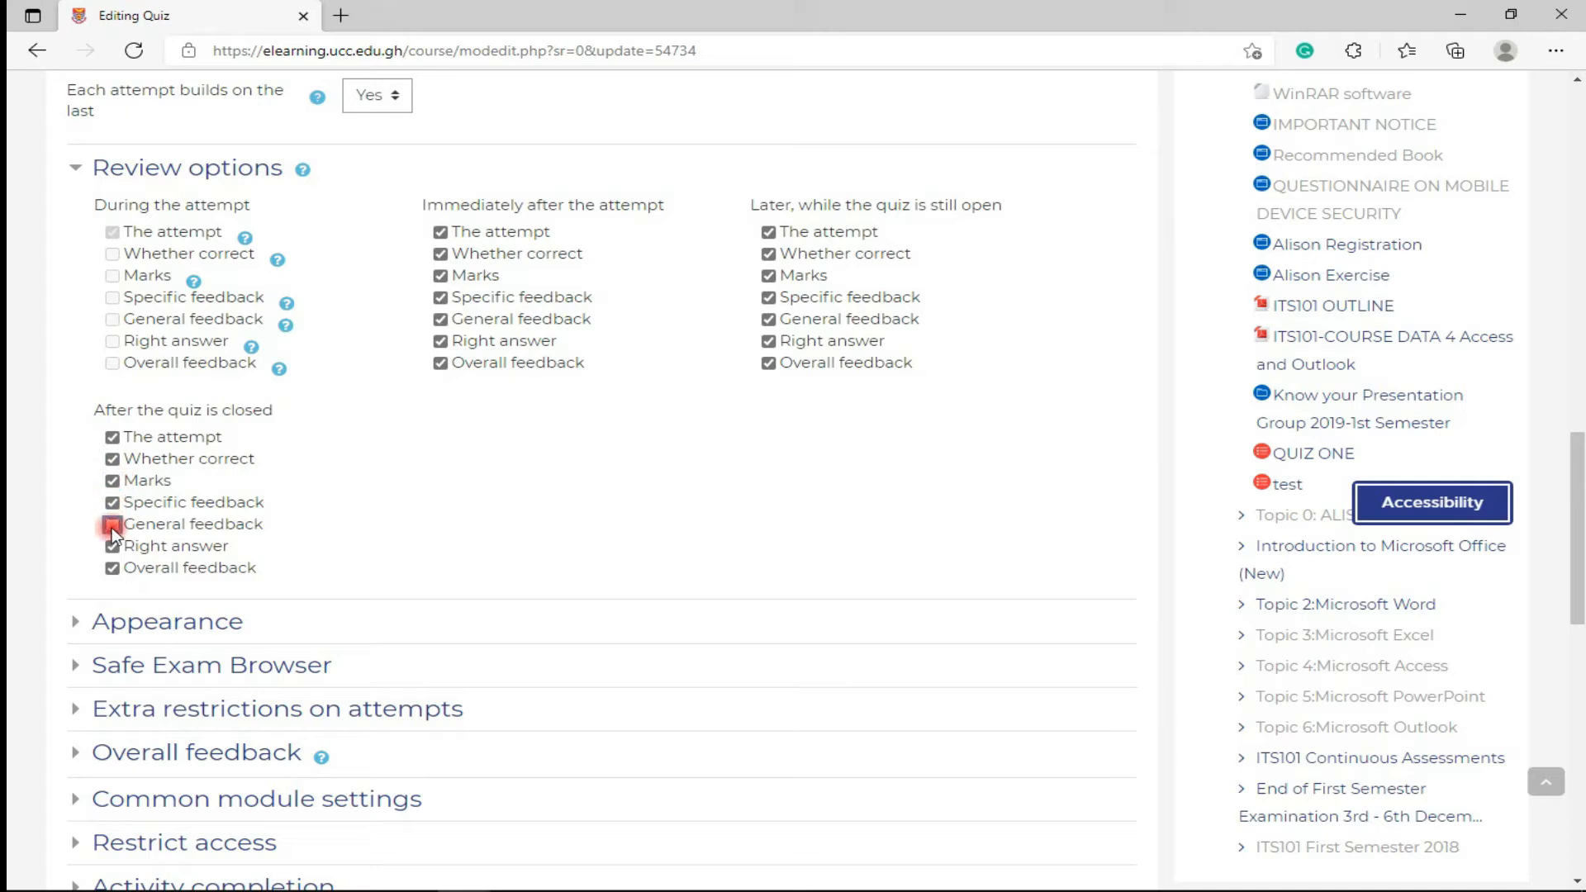
{"action": "left_click", "coordinate": [112, 524]}
{"action": "left_click", "coordinate": [113, 503]}
{"action": "left_click", "coordinate": [113, 547]}
{"action": "left_click", "coordinate": [440, 232]}
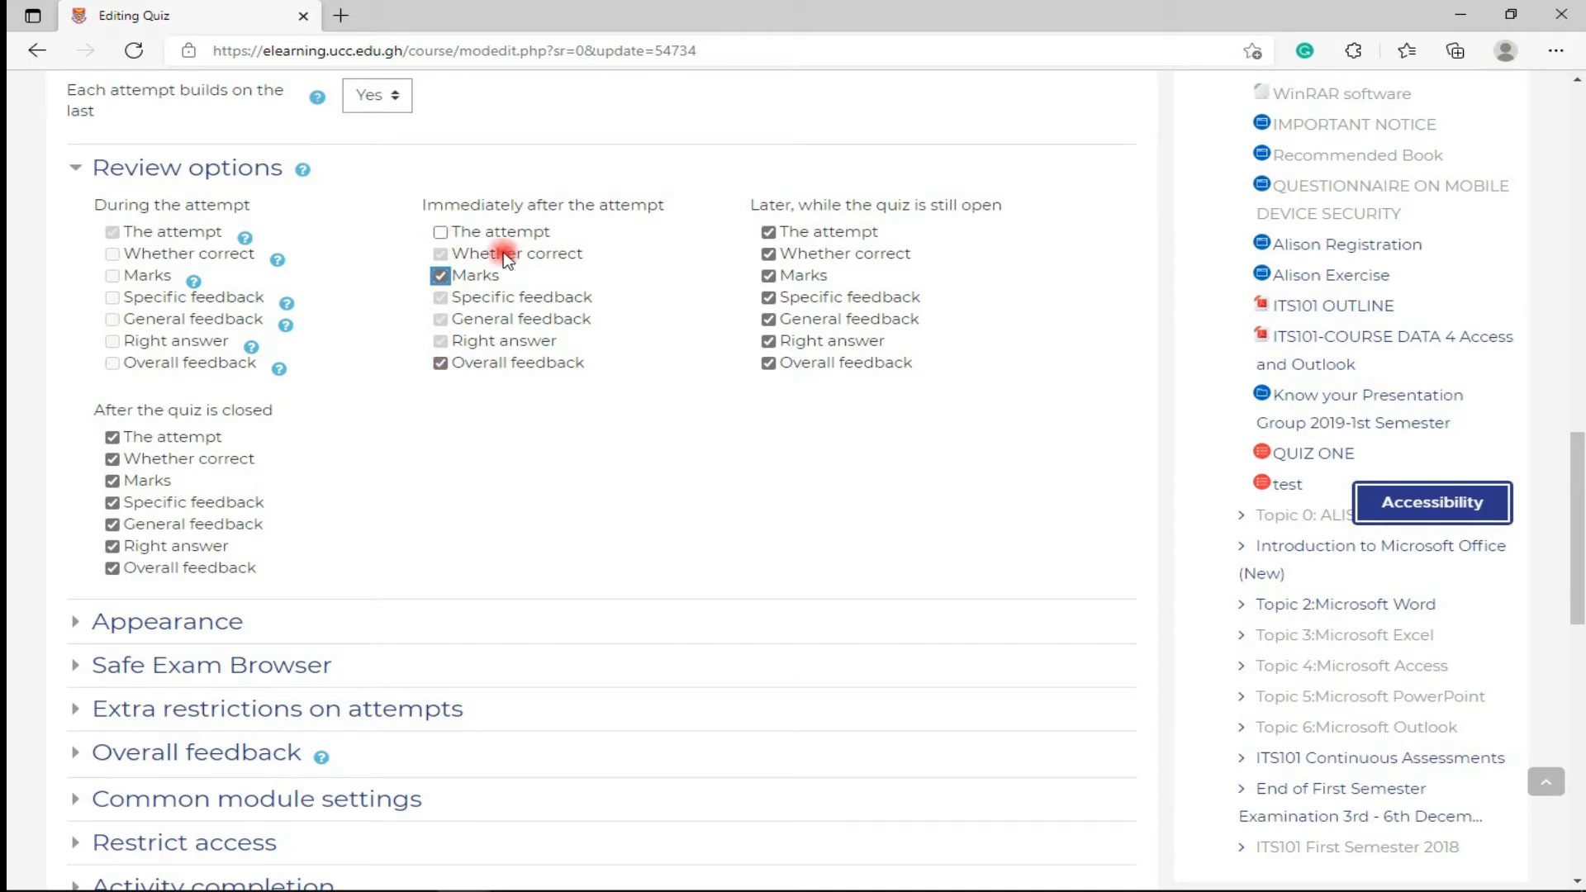
{"action": "left_click", "coordinate": [767, 232]}
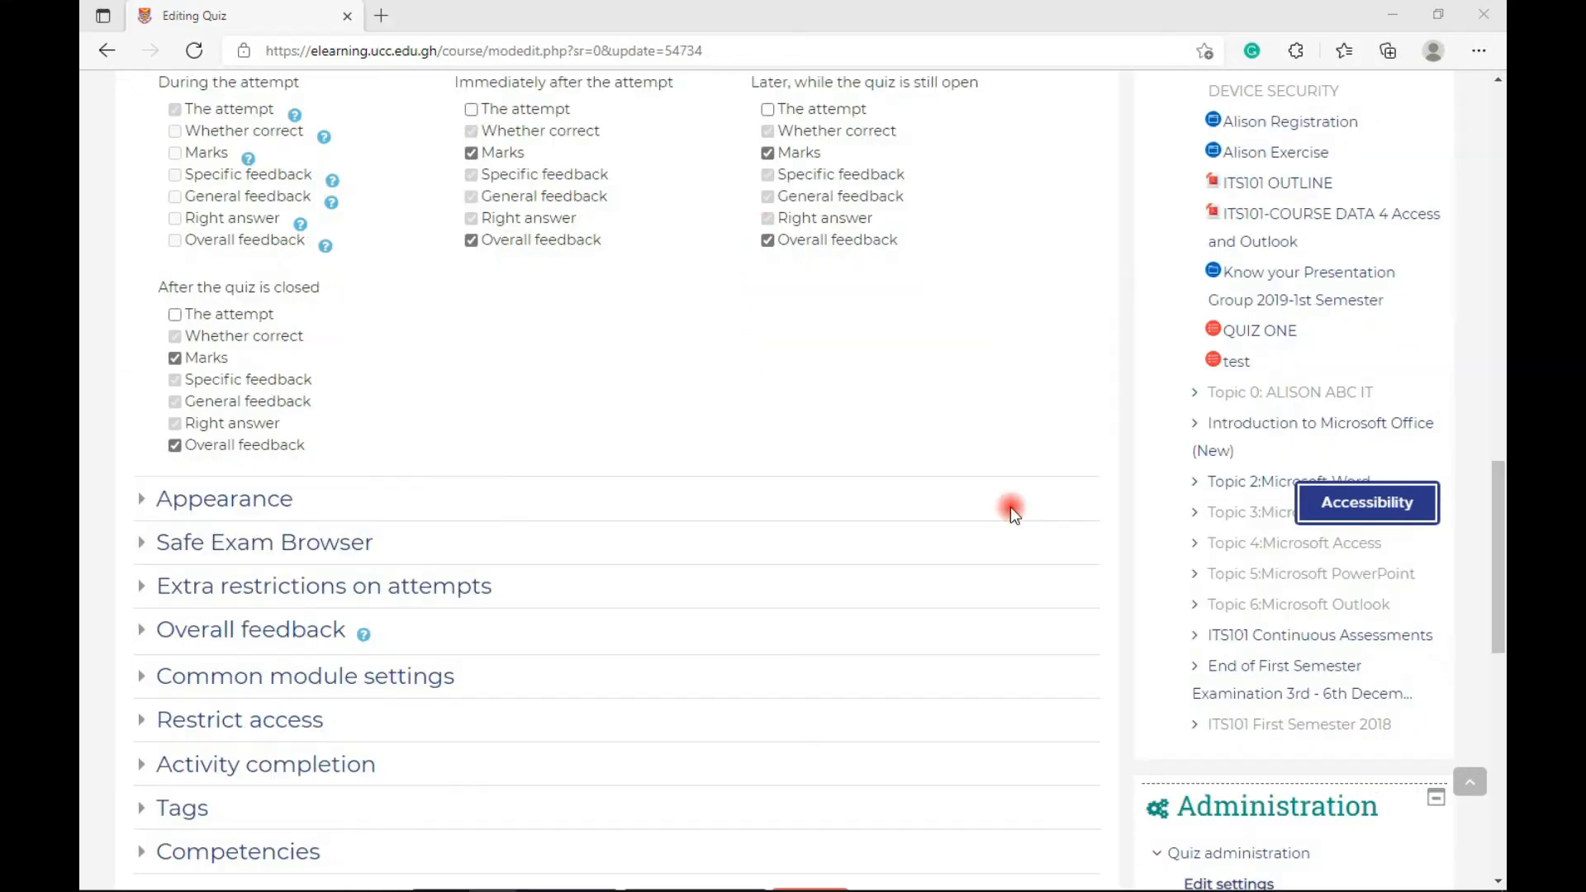
- Hide the attempt after the quiz closes and keep No image for the user's picture
{"action": "left_click", "coordinate": [82, 499]}
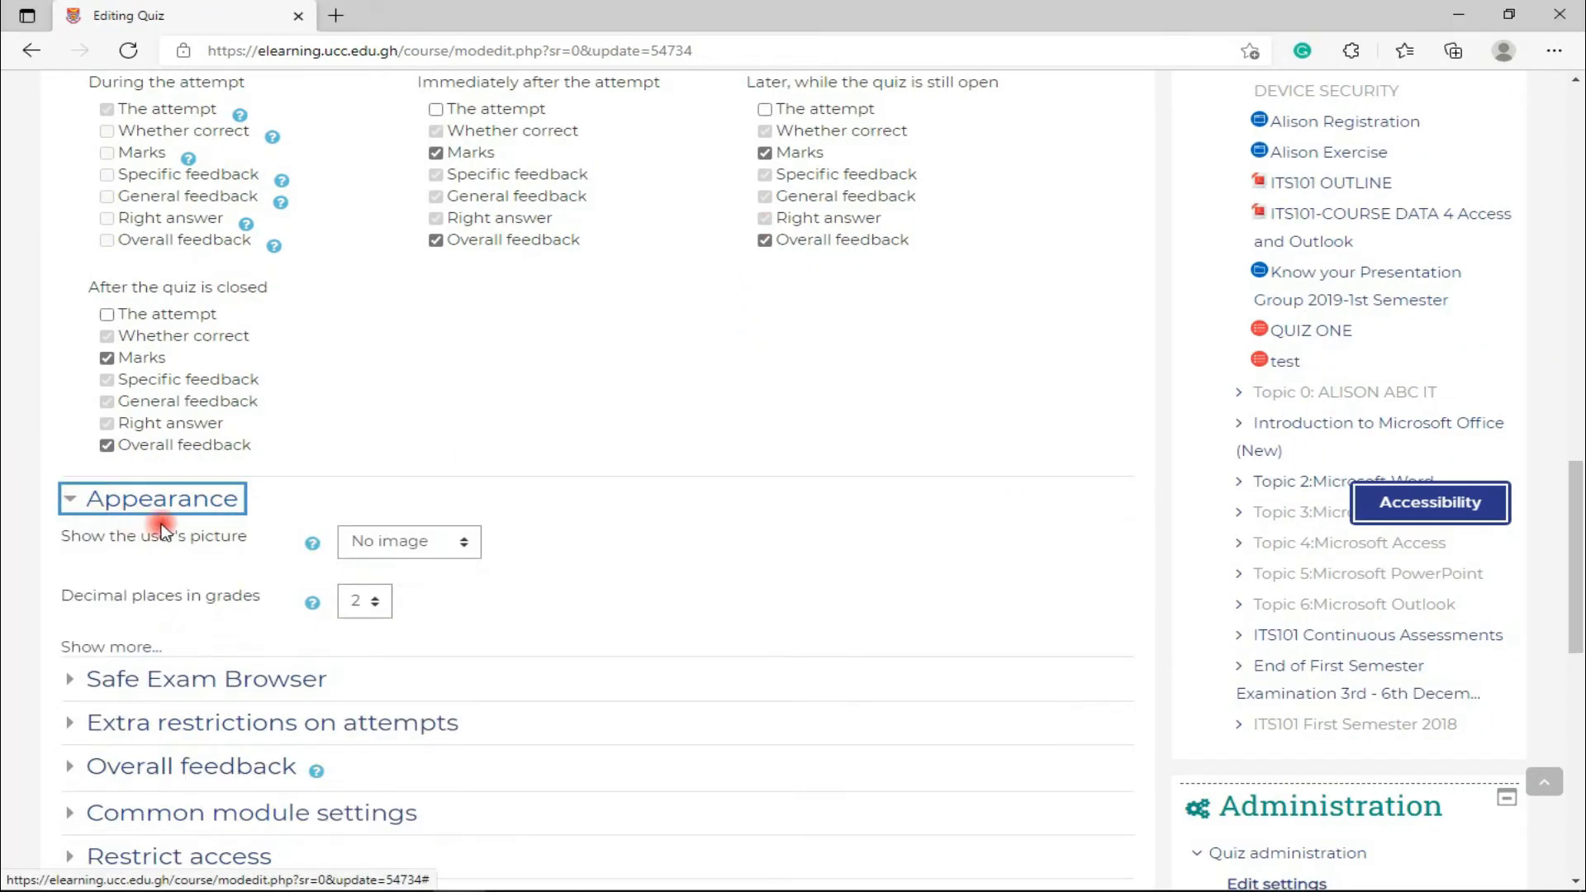
{"action": "scroll", "coordinate": [132, 496], "scroll_direction": "down", "scroll_amount": 1}
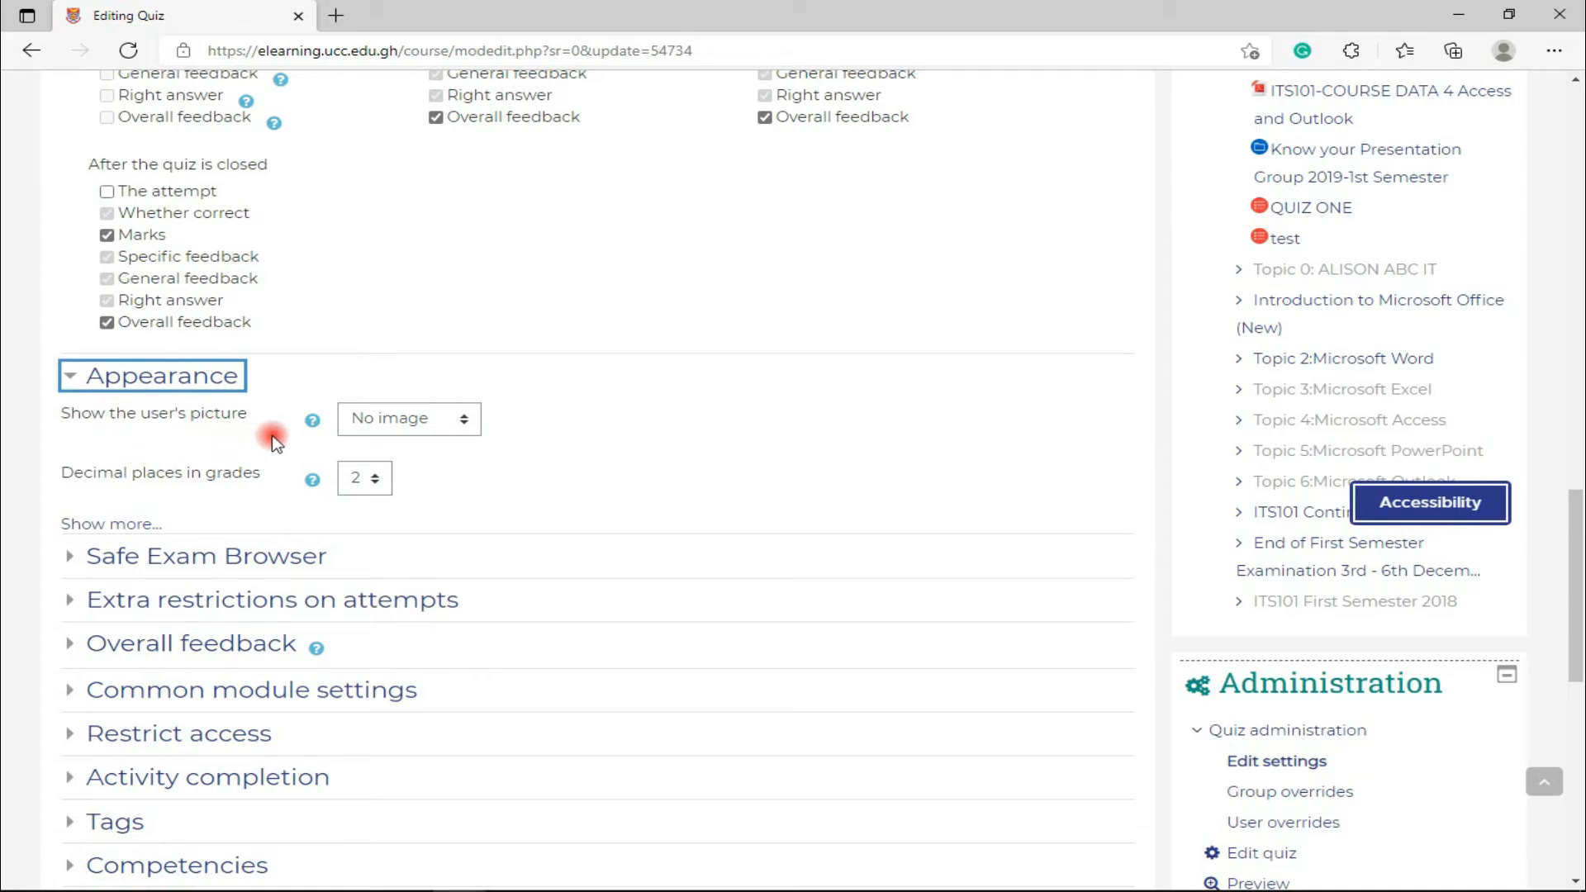
{"action": "left_click", "coordinate": [377, 433]}
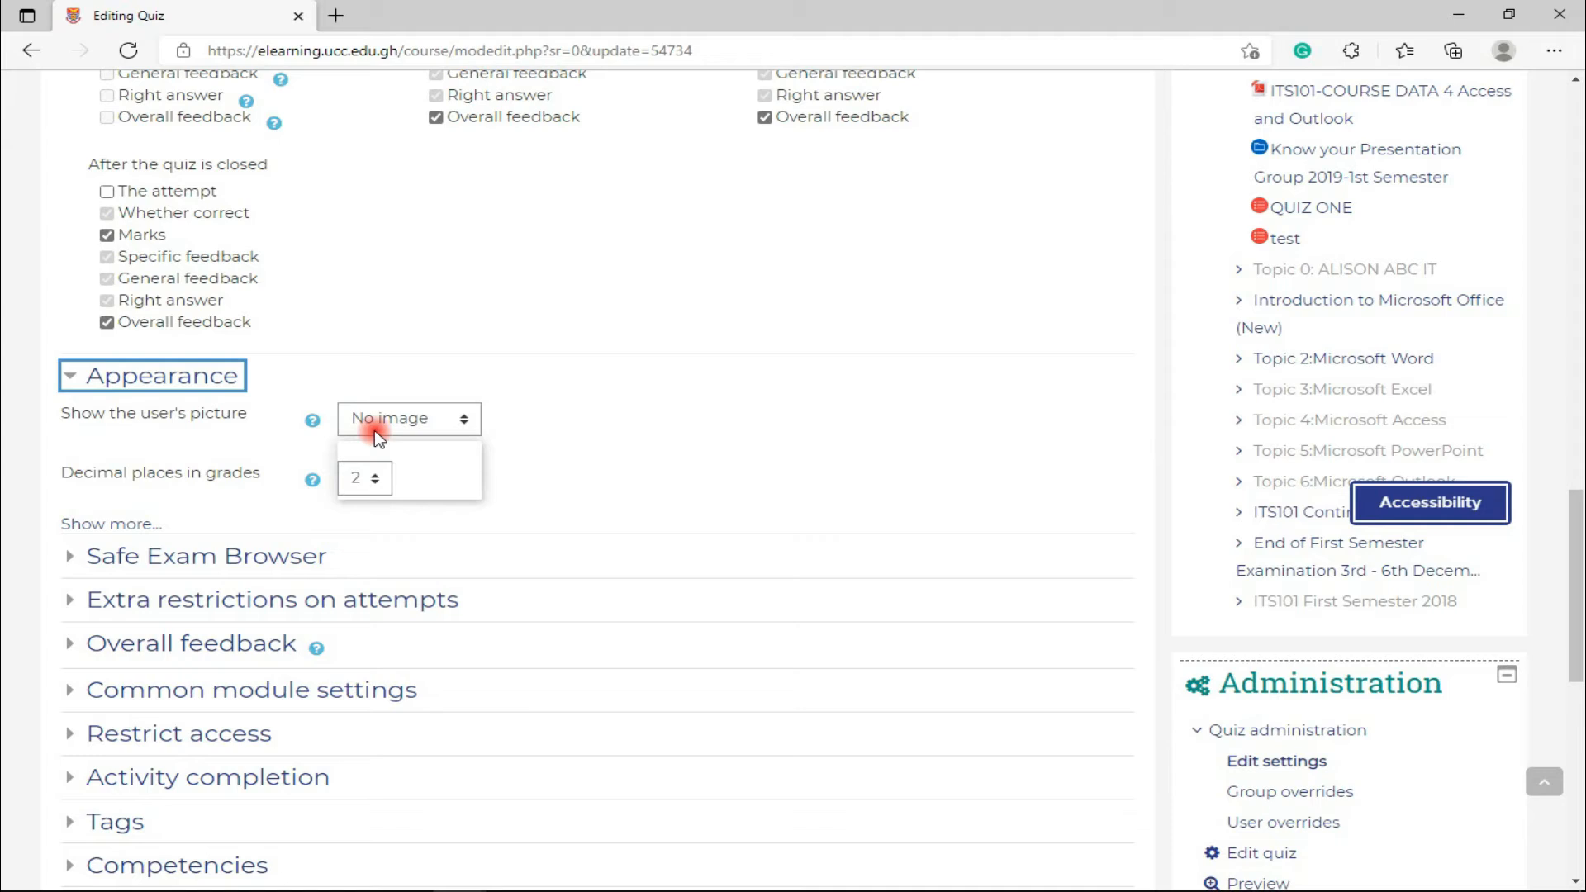
{"action": "left_click", "coordinate": [375, 432]}
{"action": "left_click", "coordinate": [375, 433]}
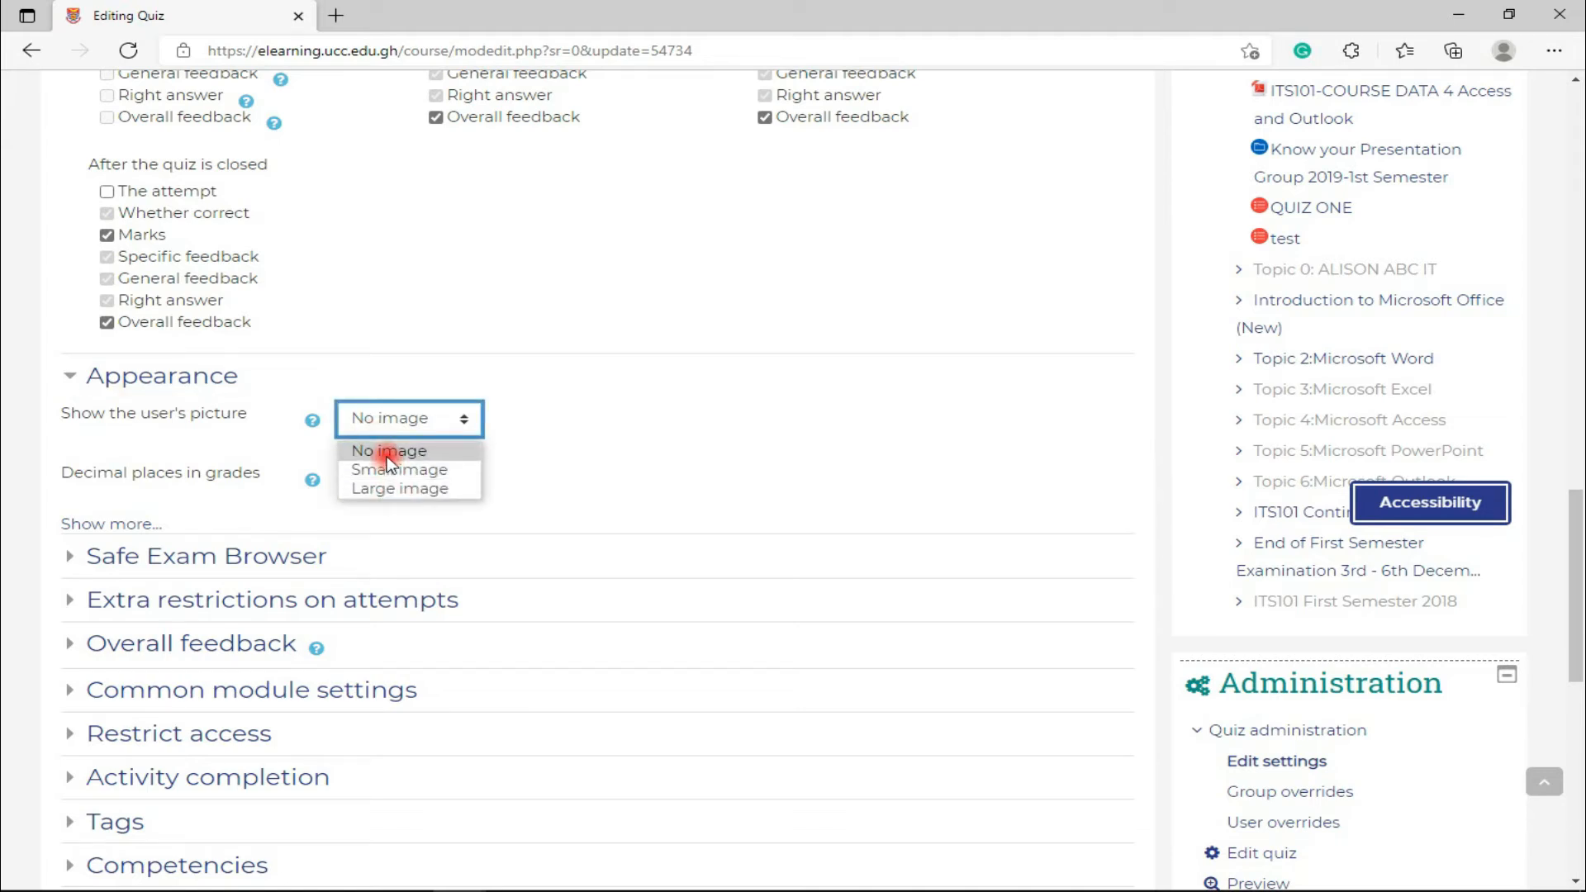
{"action": "left_click", "coordinate": [387, 452]}
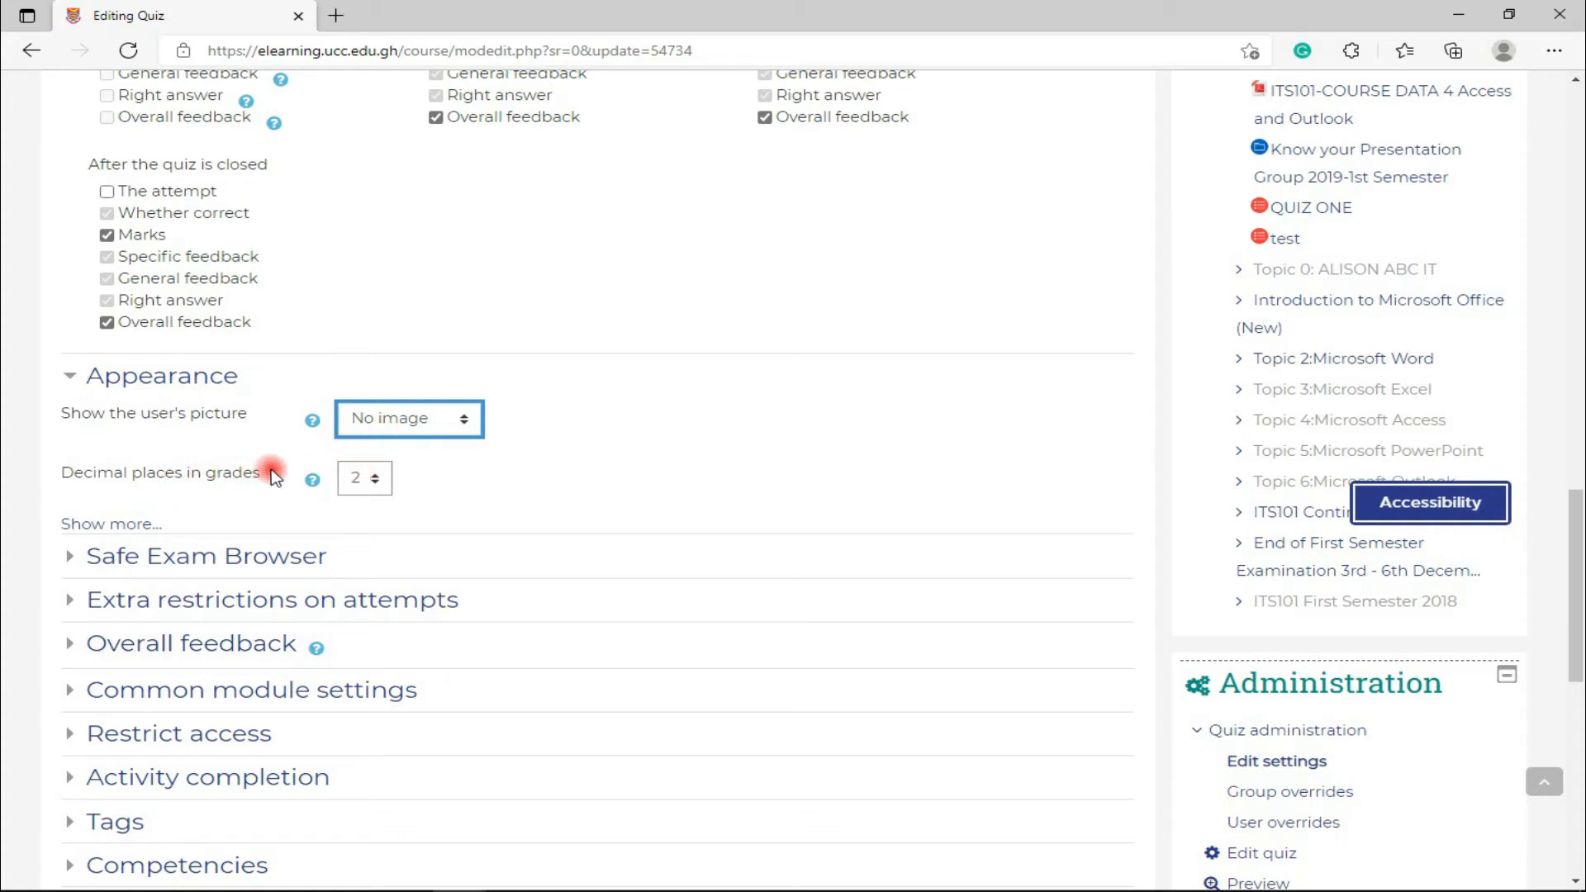
- Set grade decimal places to 0, keep question grades matching, and expand Safe Exam Browser
{"action": "left_click", "coordinate": [350, 479]}
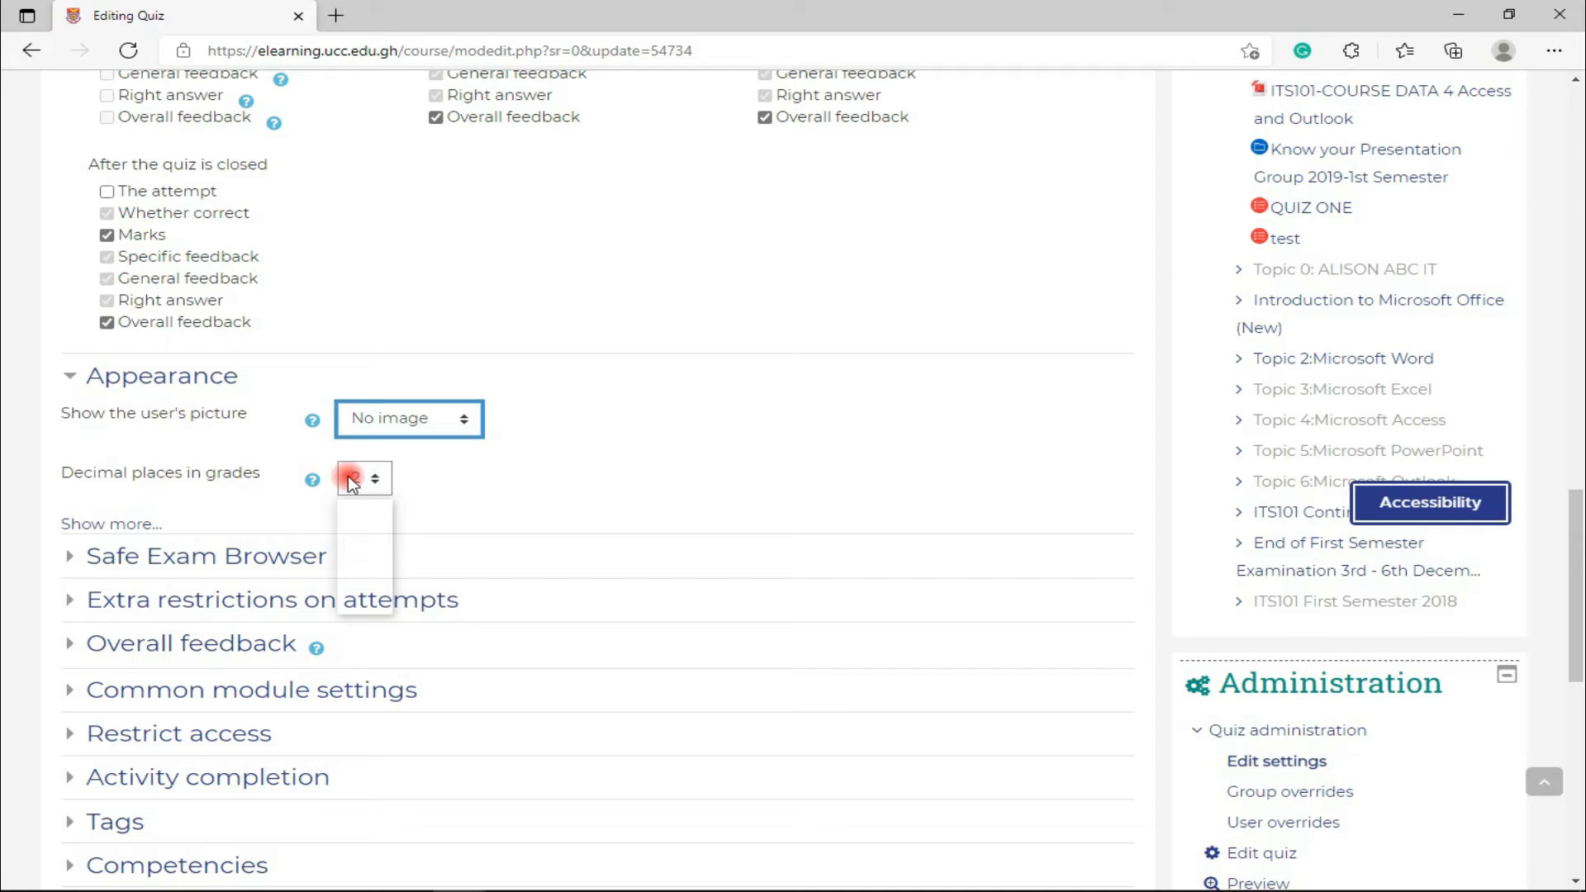
{"action": "left_click", "coordinate": [360, 508]}
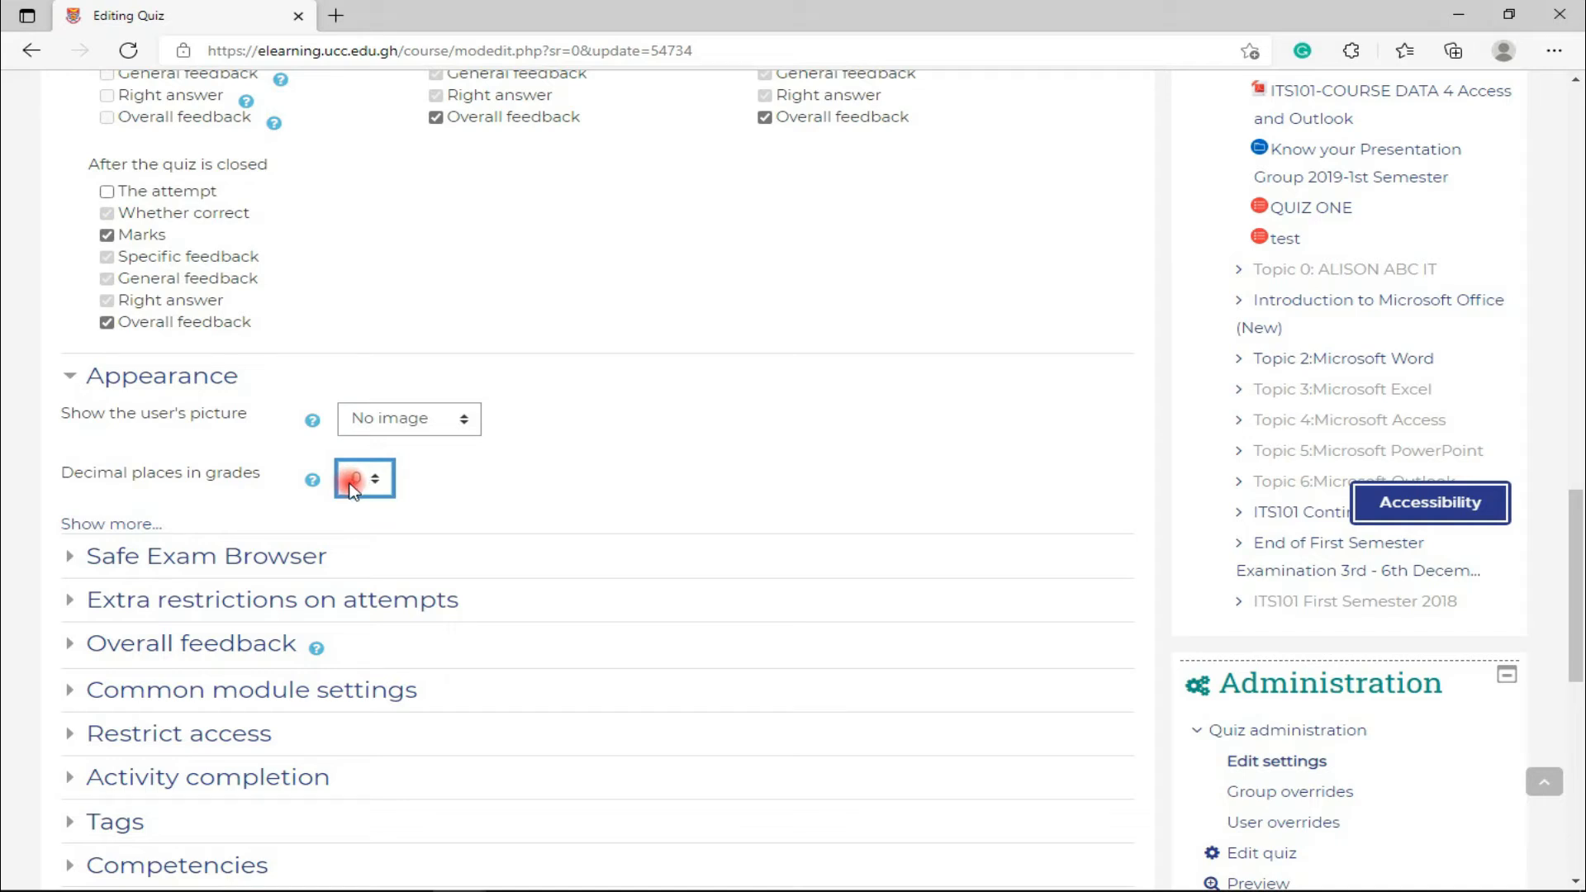
{"action": "left_click", "coordinate": [115, 526]}
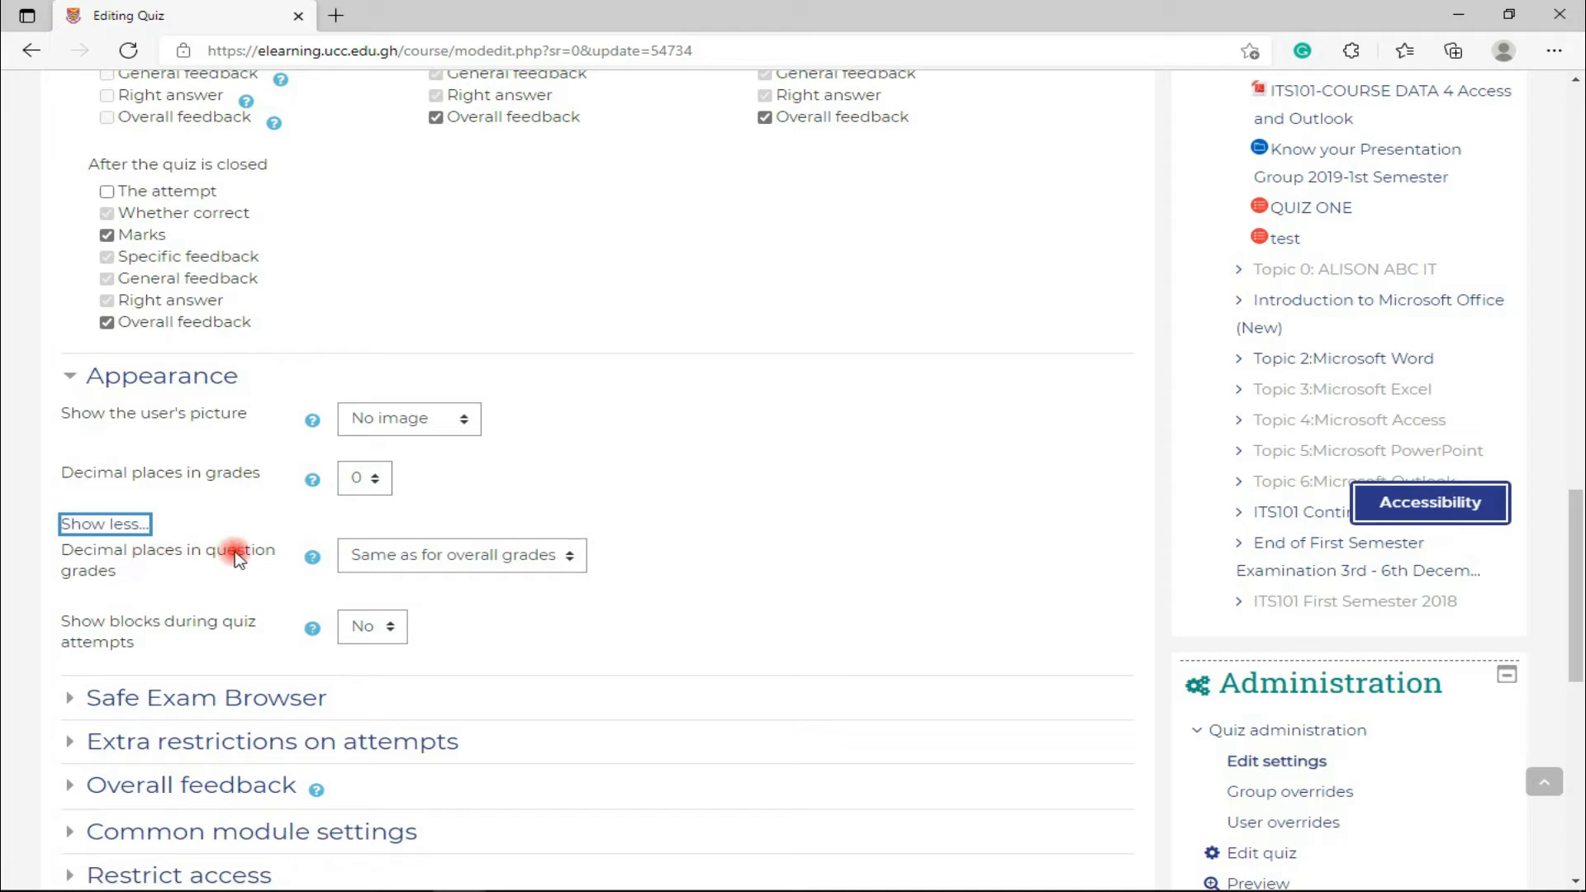
{"action": "left_click", "coordinate": [347, 570]}
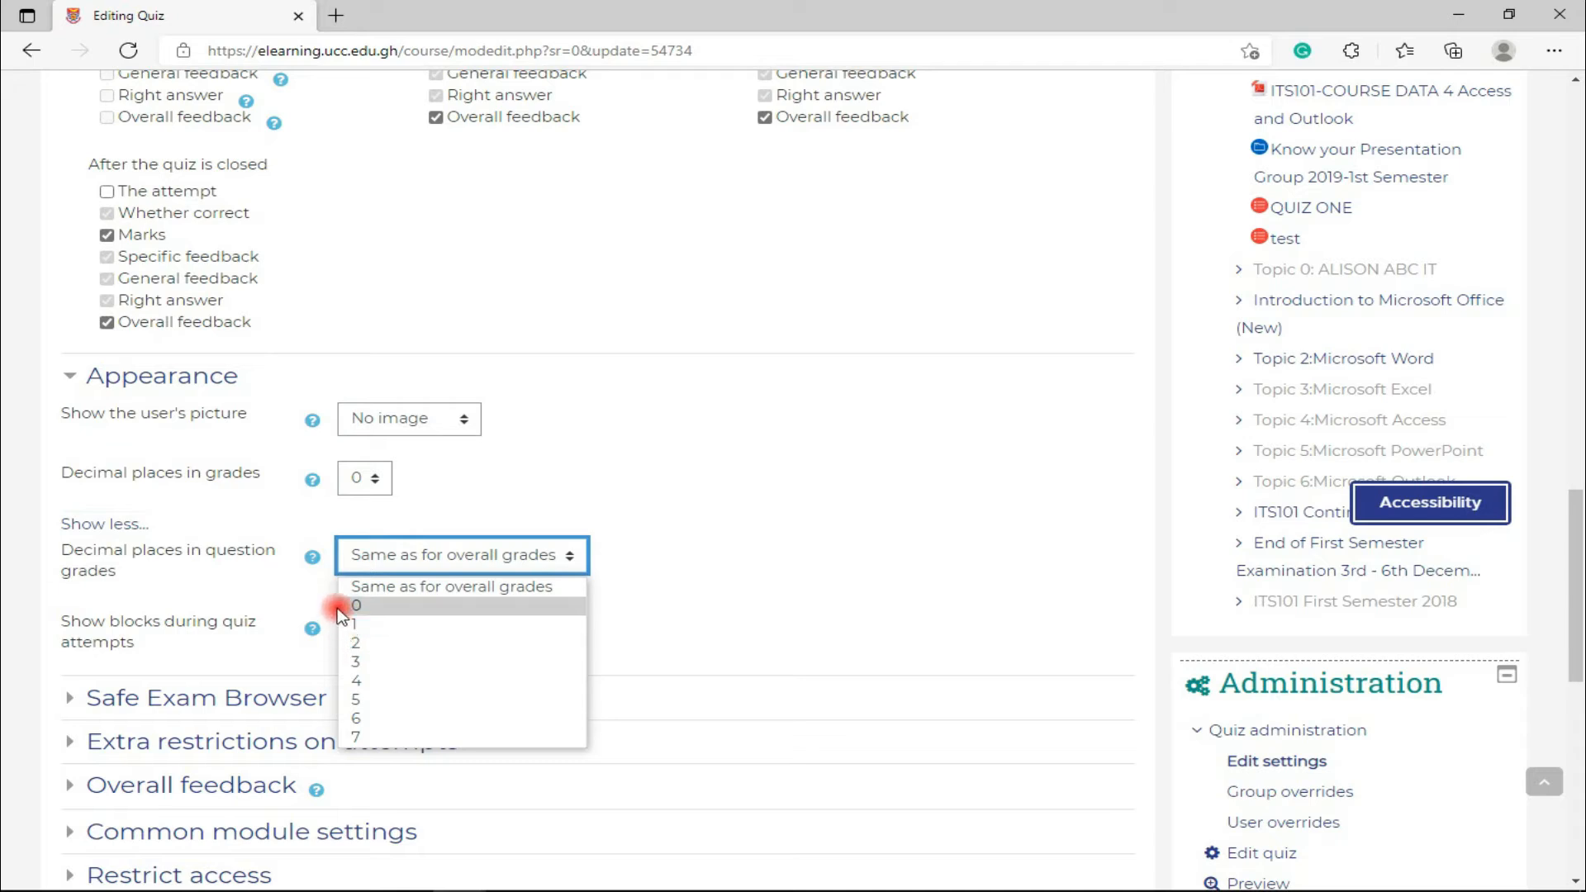
{"action": "left_click", "coordinate": [318, 588]}
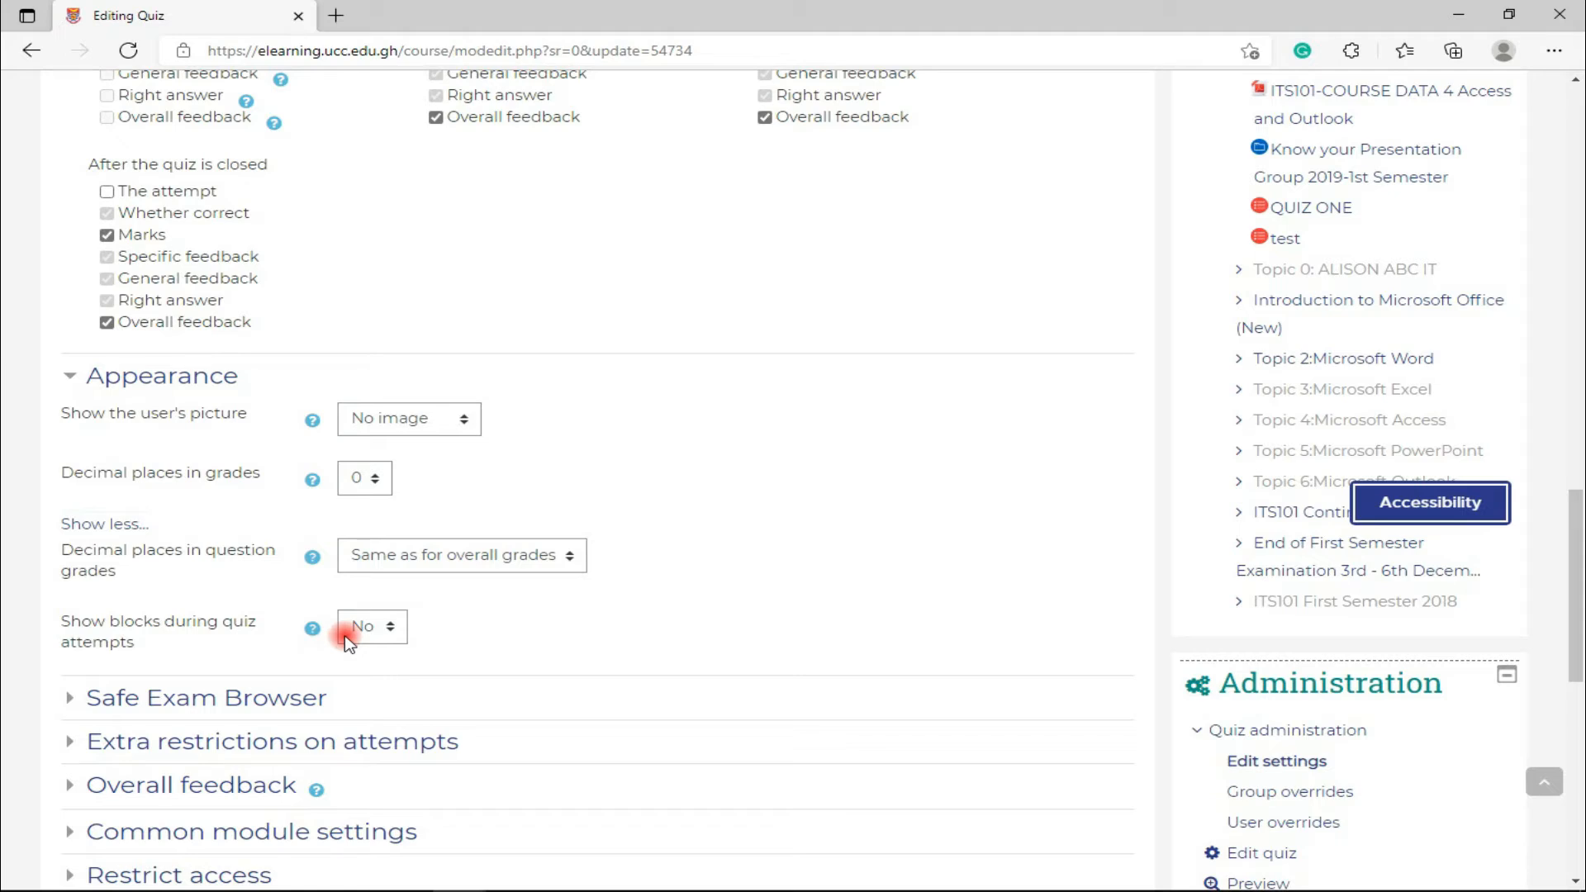
{"action": "left_click", "coordinate": [76, 702]}
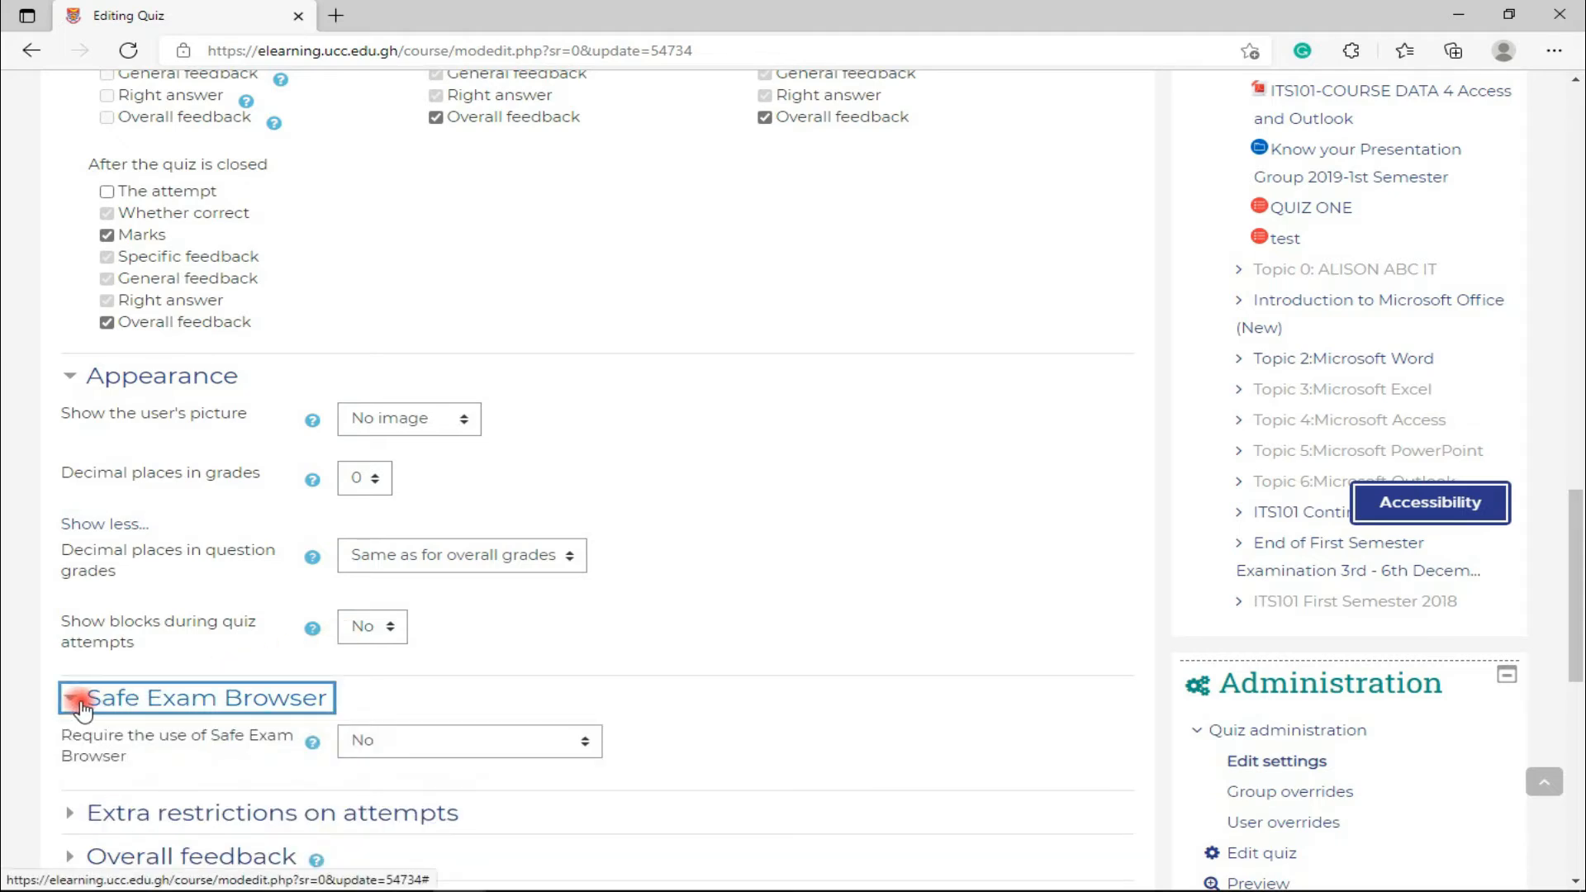
{"action": "scroll", "coordinate": [82, 685], "scroll_direction": "down", "scroll_amount": 6}
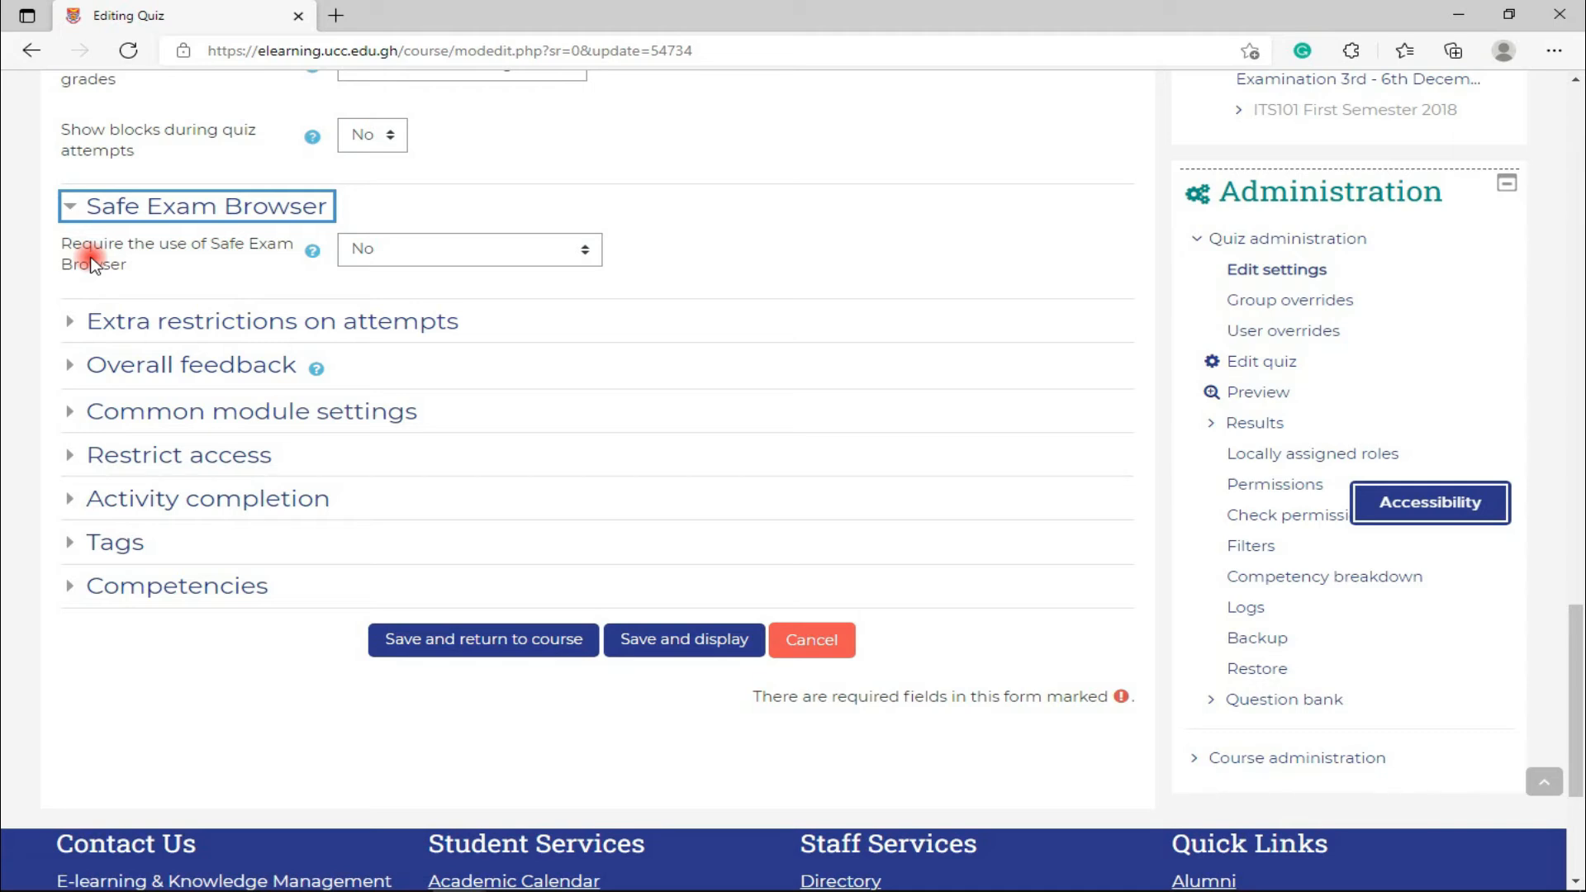
{"action": "left_click", "coordinate": [370, 249]}
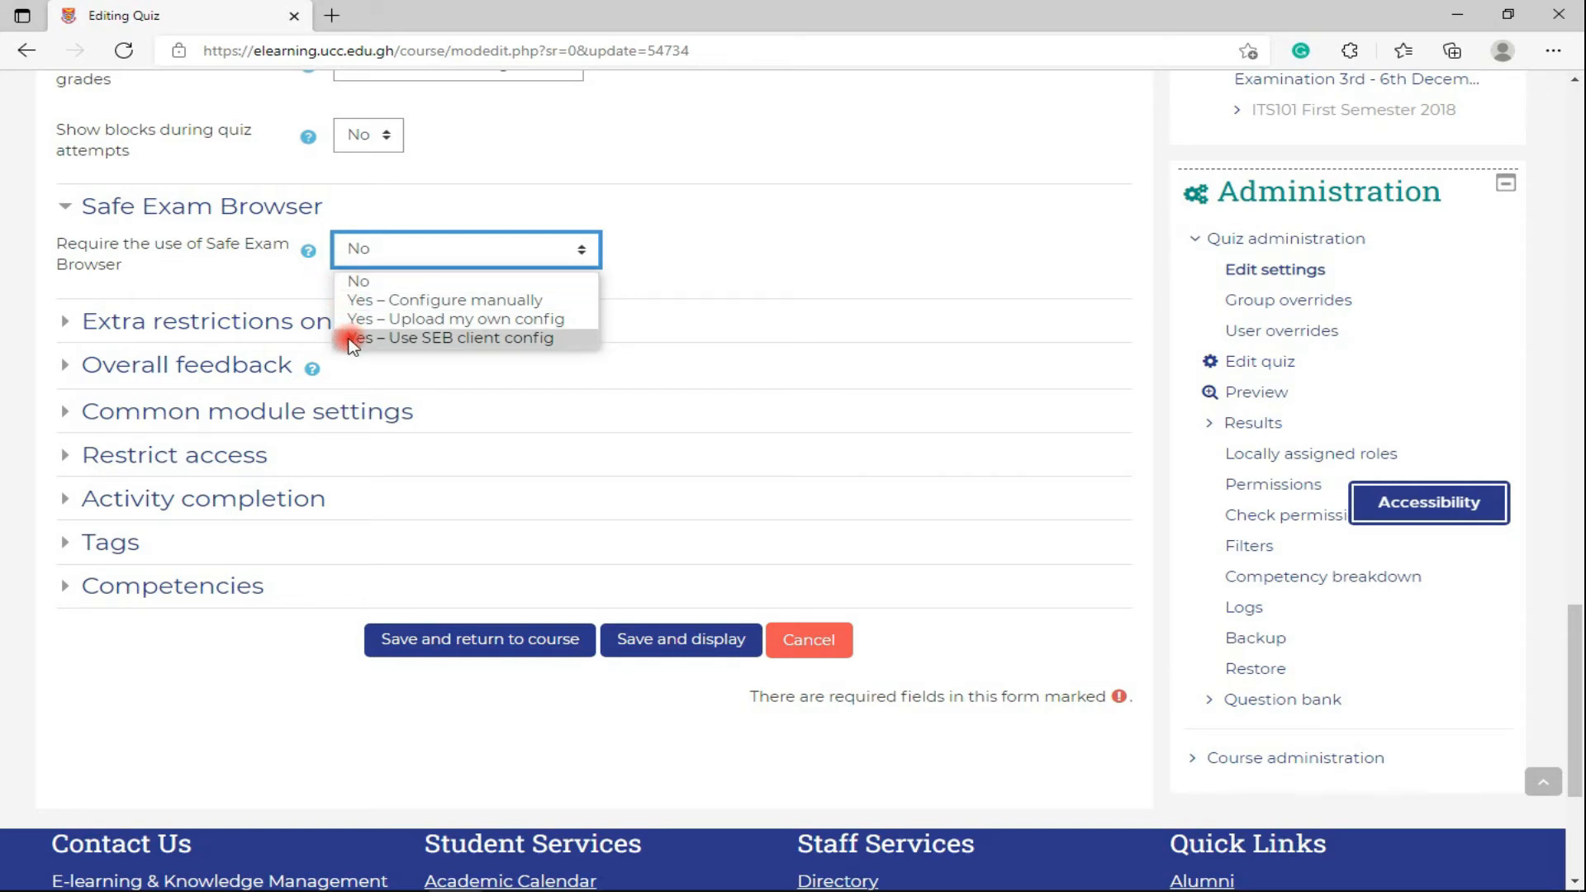
{"action": "left_click", "coordinate": [325, 302]}
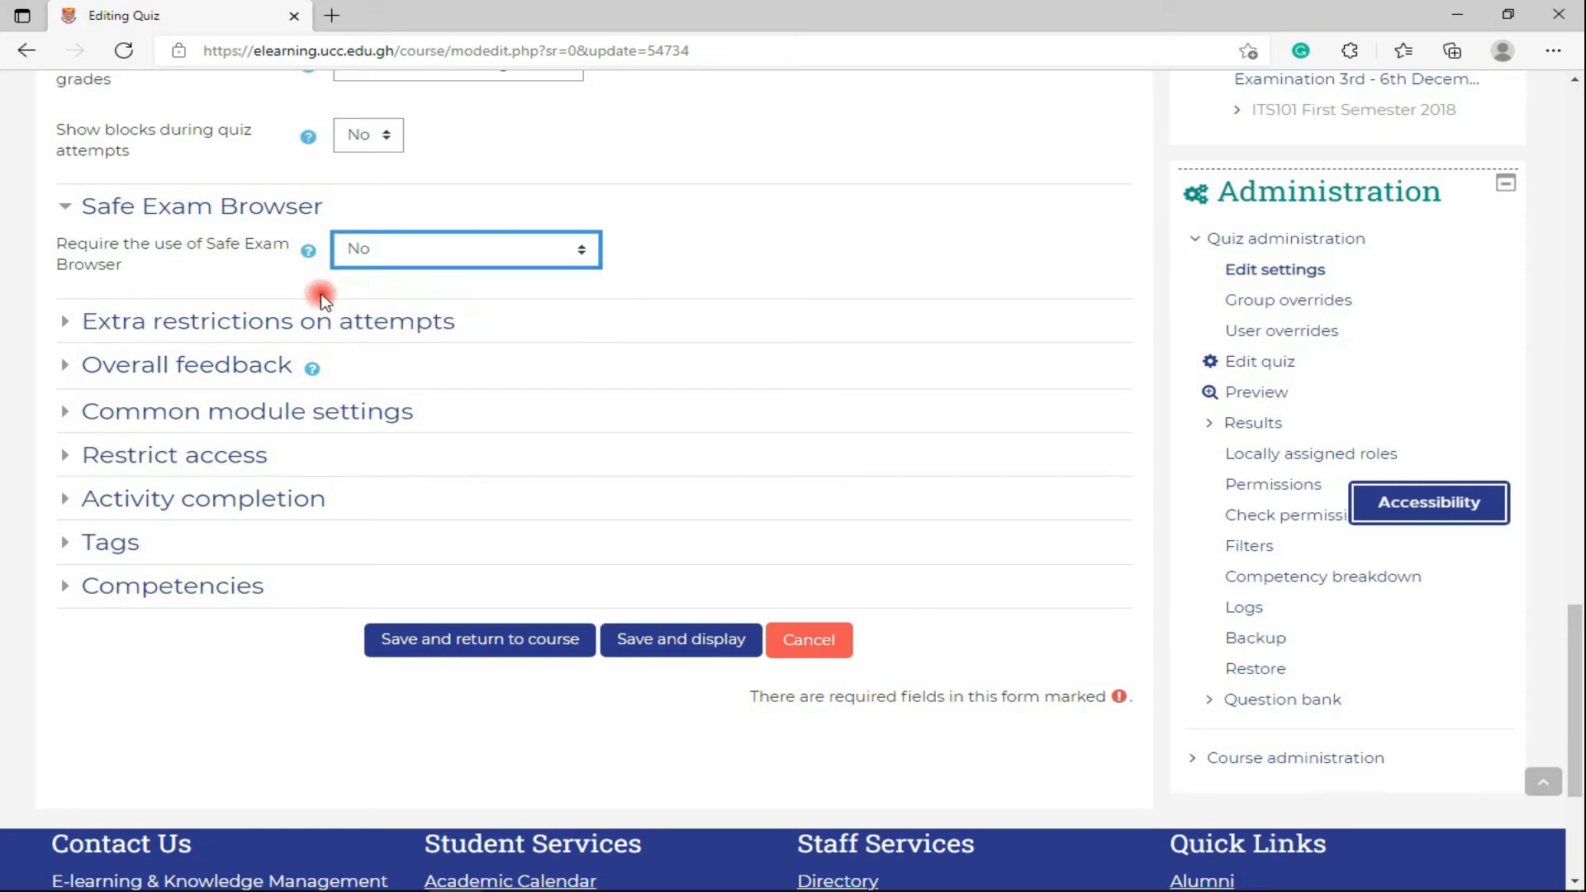
{"action": "left_click", "coordinate": [323, 302]}
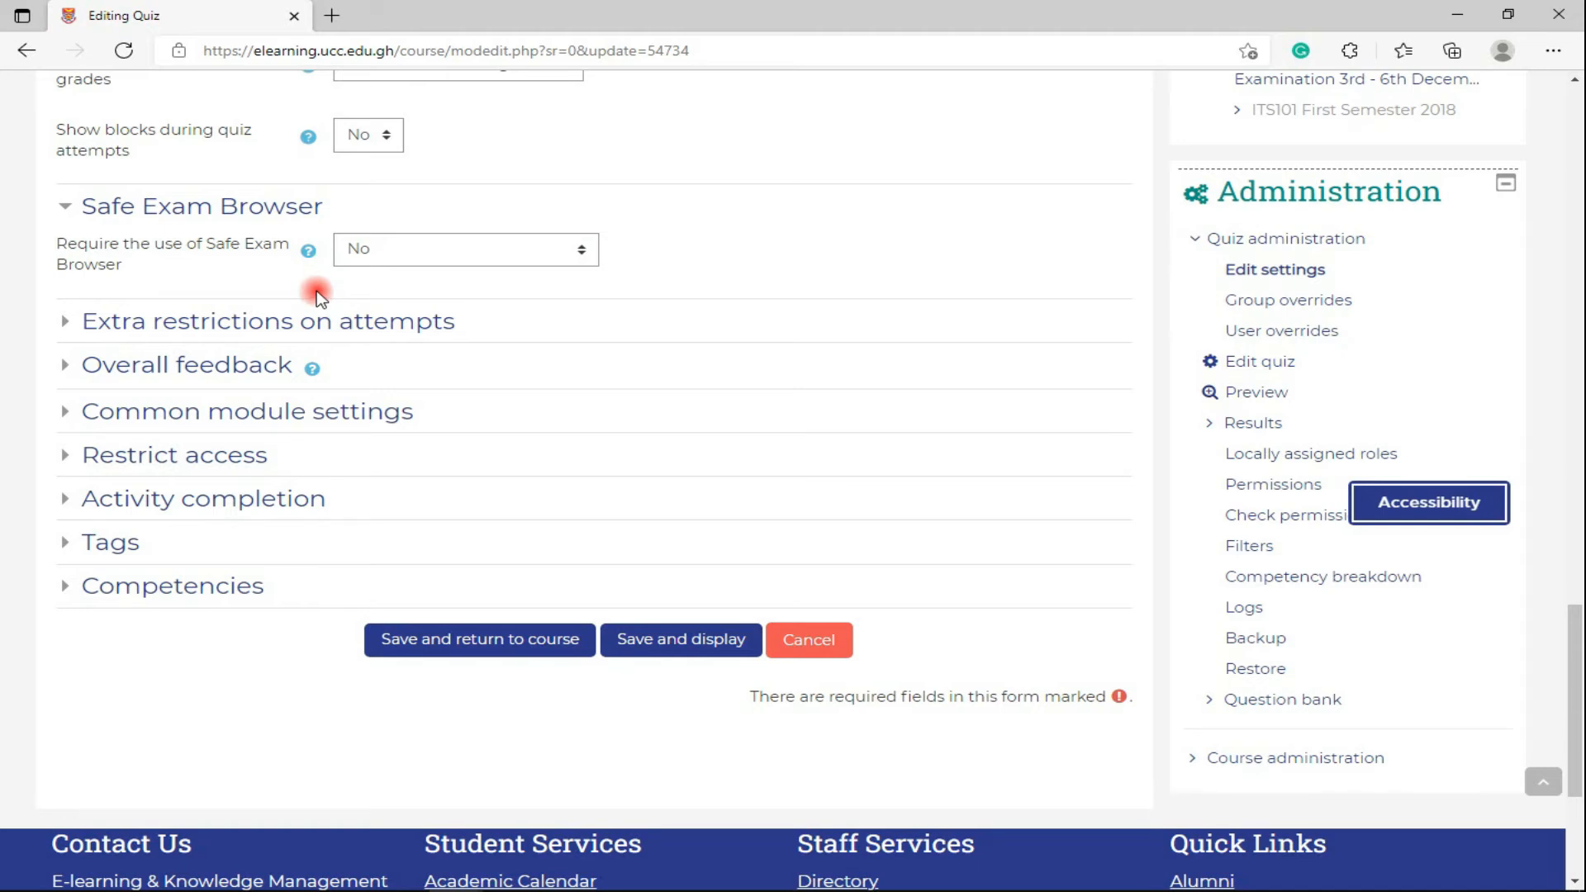
{"action": "left_click", "coordinate": [342, 259]}
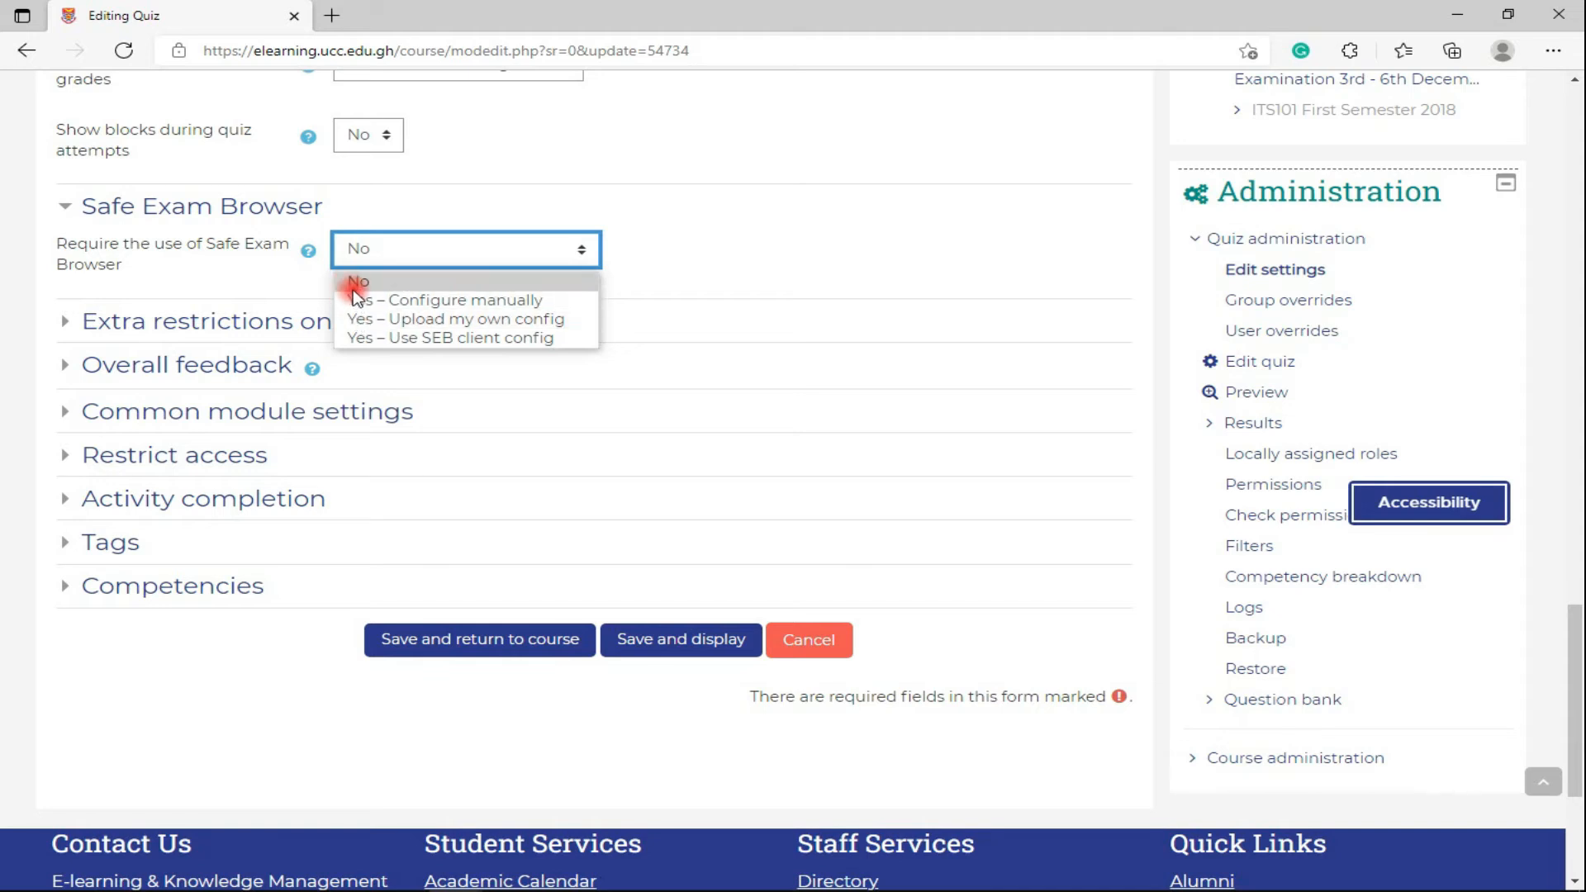
{"action": "left_click", "coordinate": [357, 285]}
{"action": "key", "text": "Down"}
{"action": "left_click", "coordinate": [361, 248]}
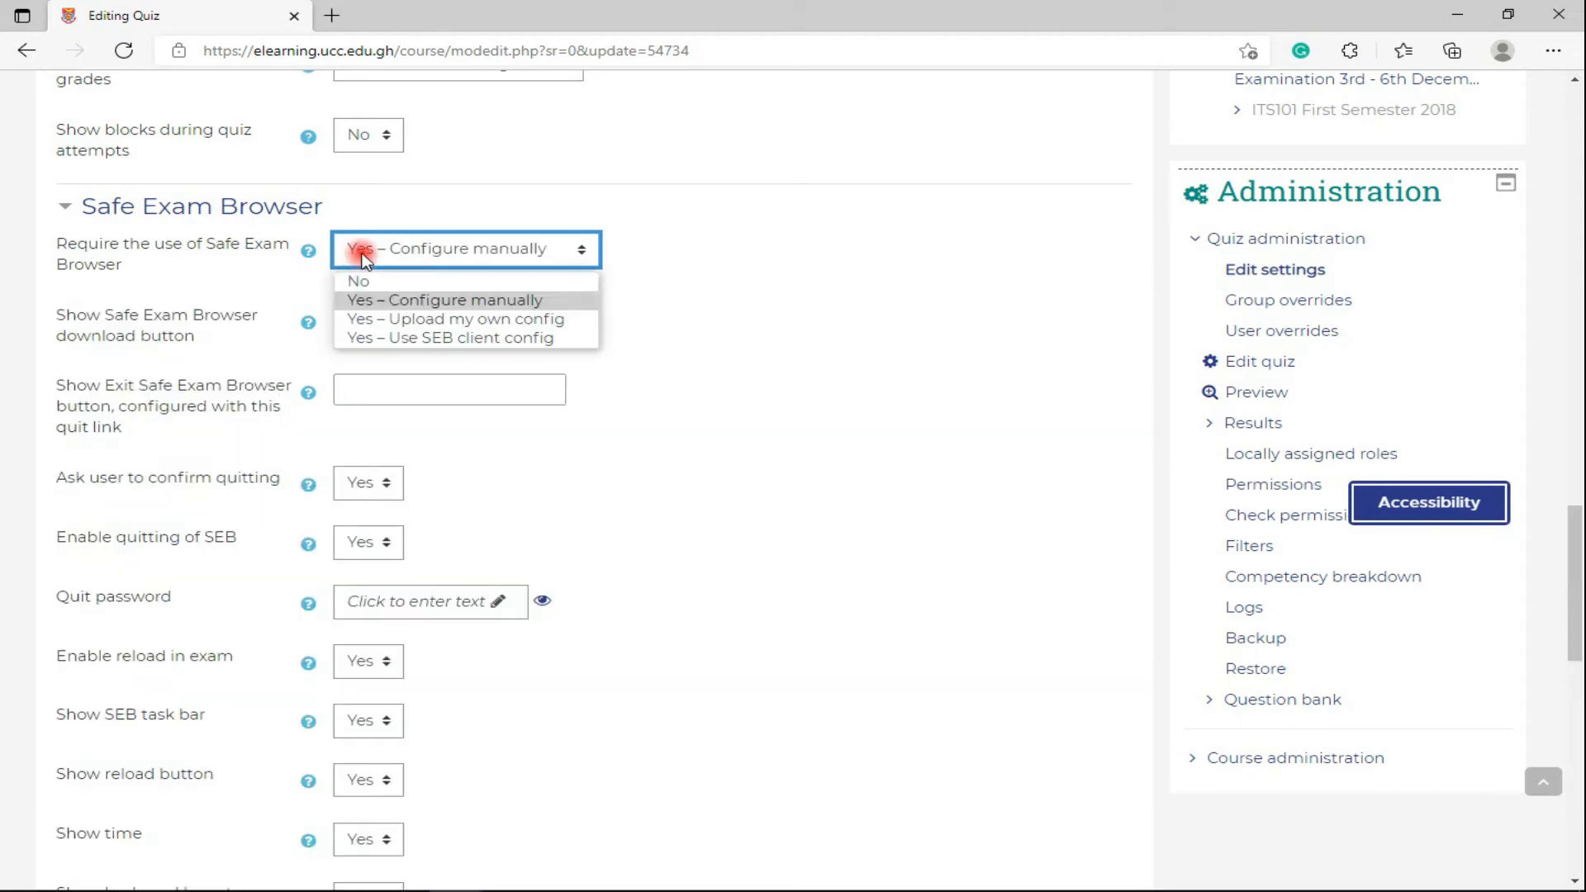
{"action": "left_click", "coordinate": [374, 299]}
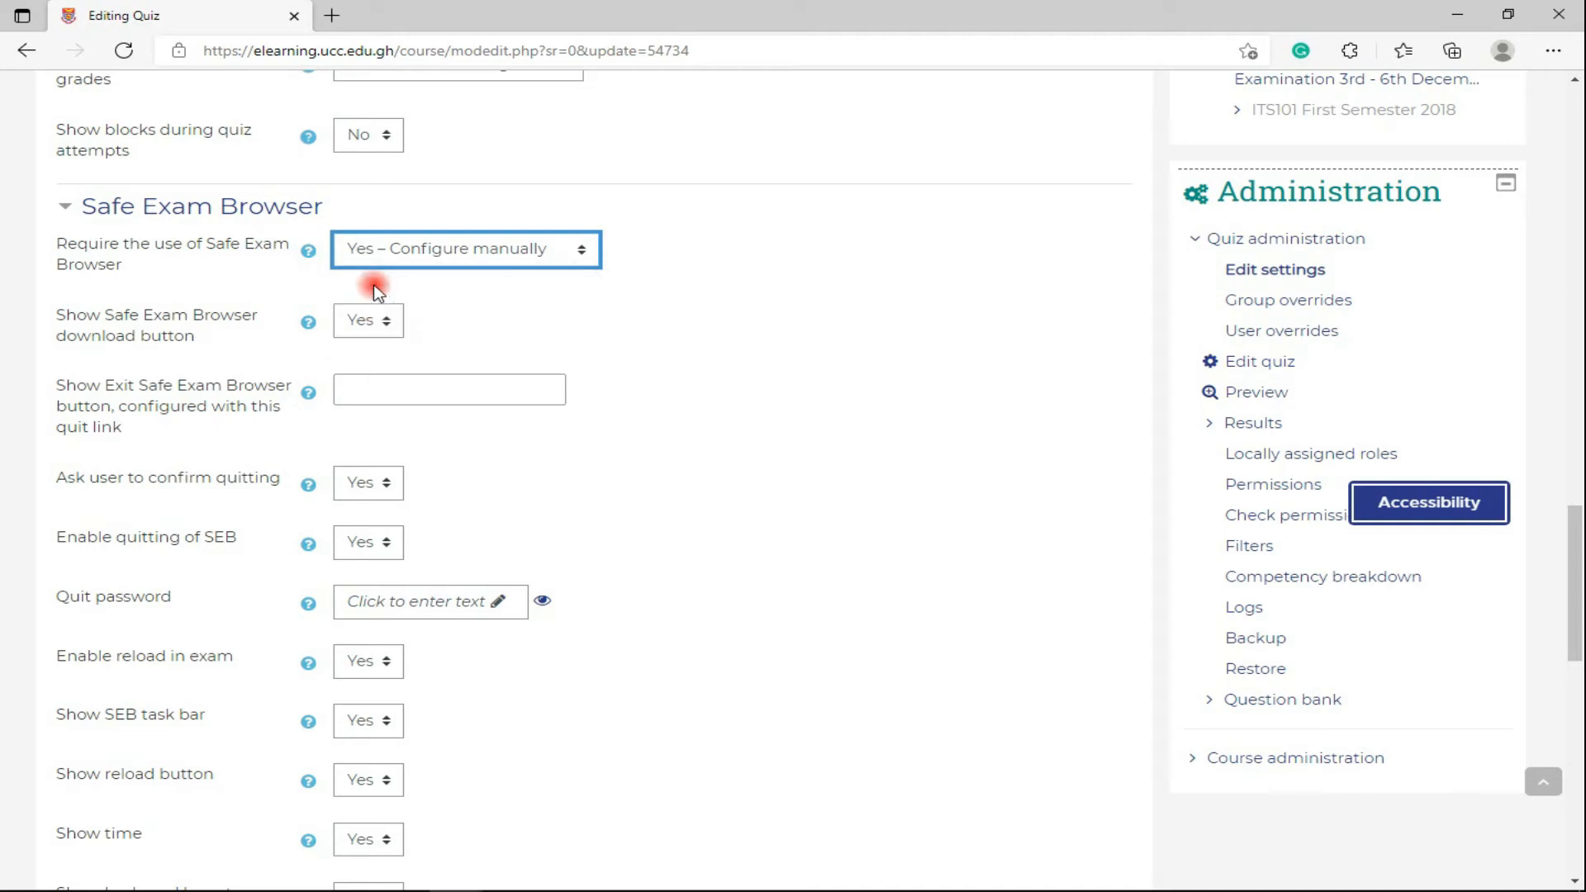
{"action": "key", "text": "Up"}
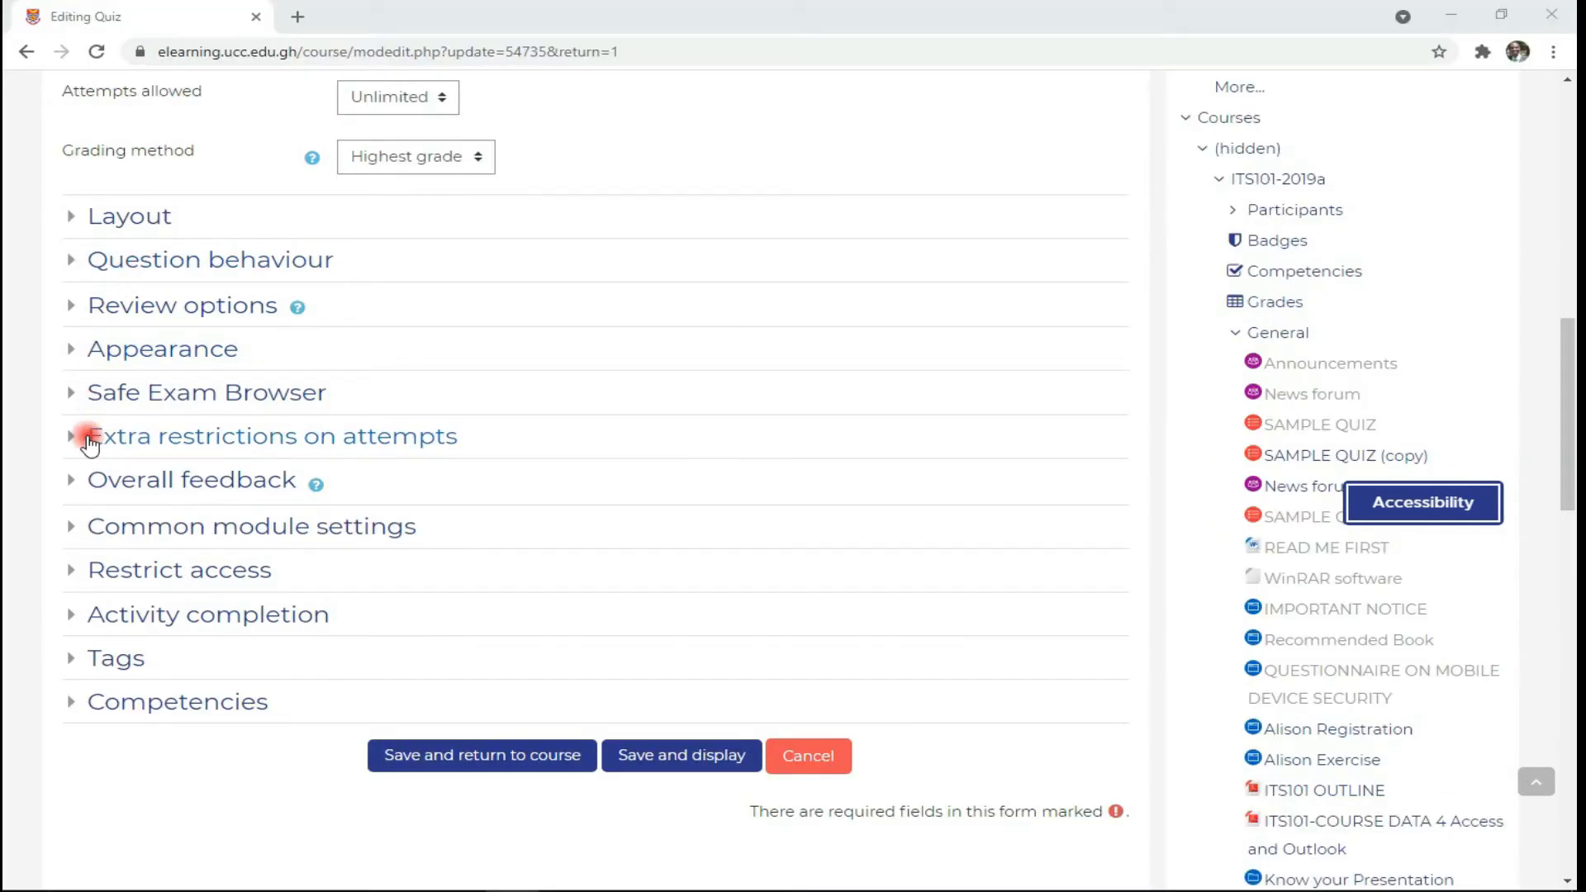
- Set a quiz password under Extra restrictions on attempts and reveal the remaining restriction settings
{"action": "left_click", "coordinate": [88, 437]}
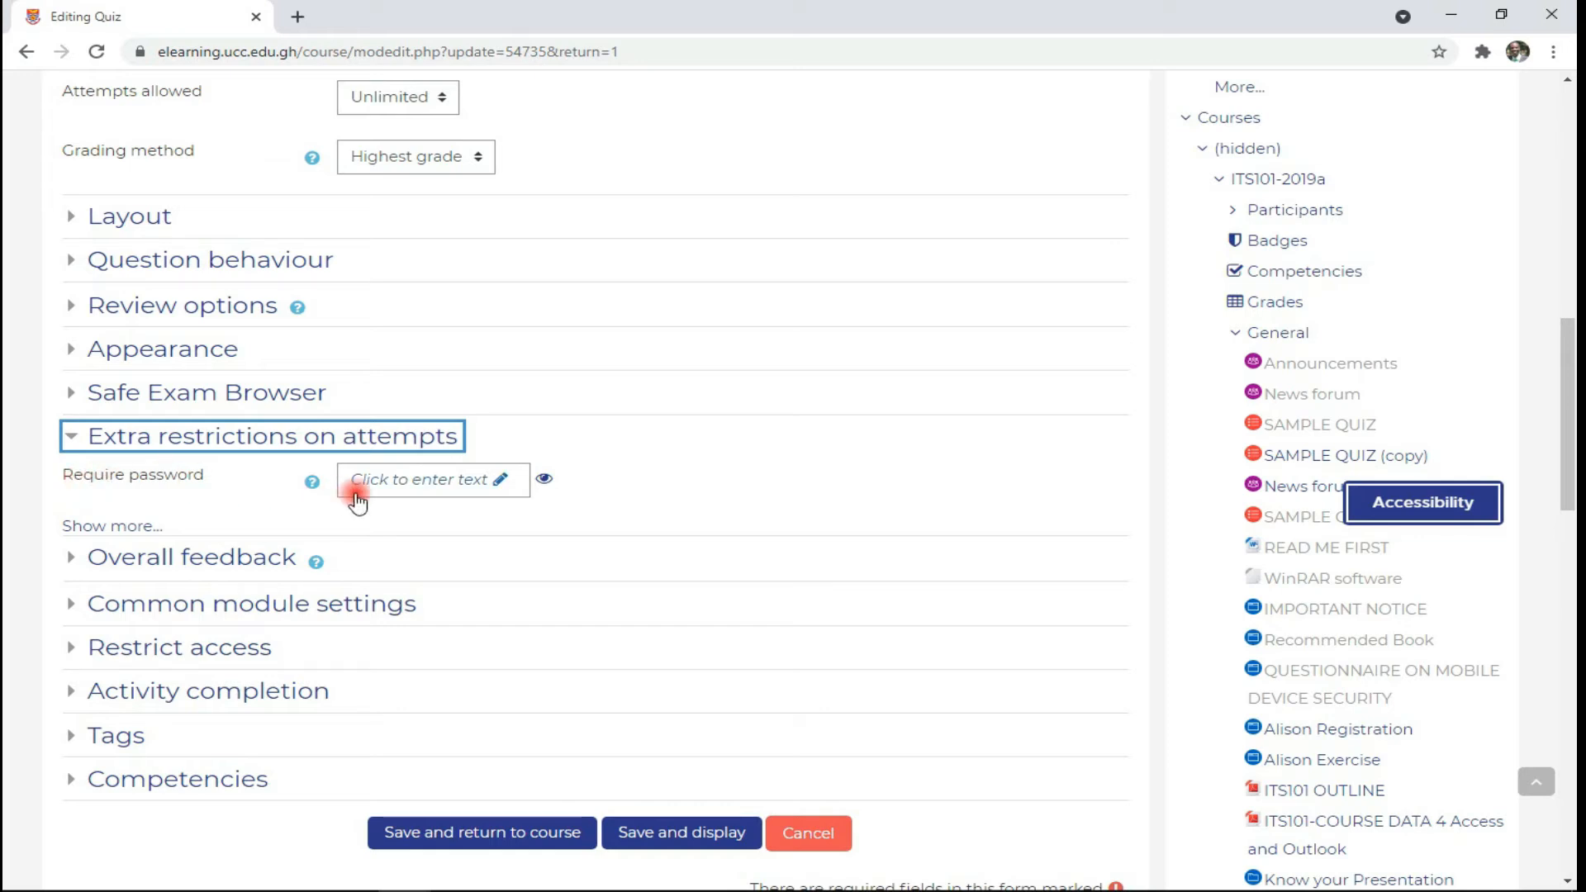
{"action": "left_click", "coordinate": [421, 483]}
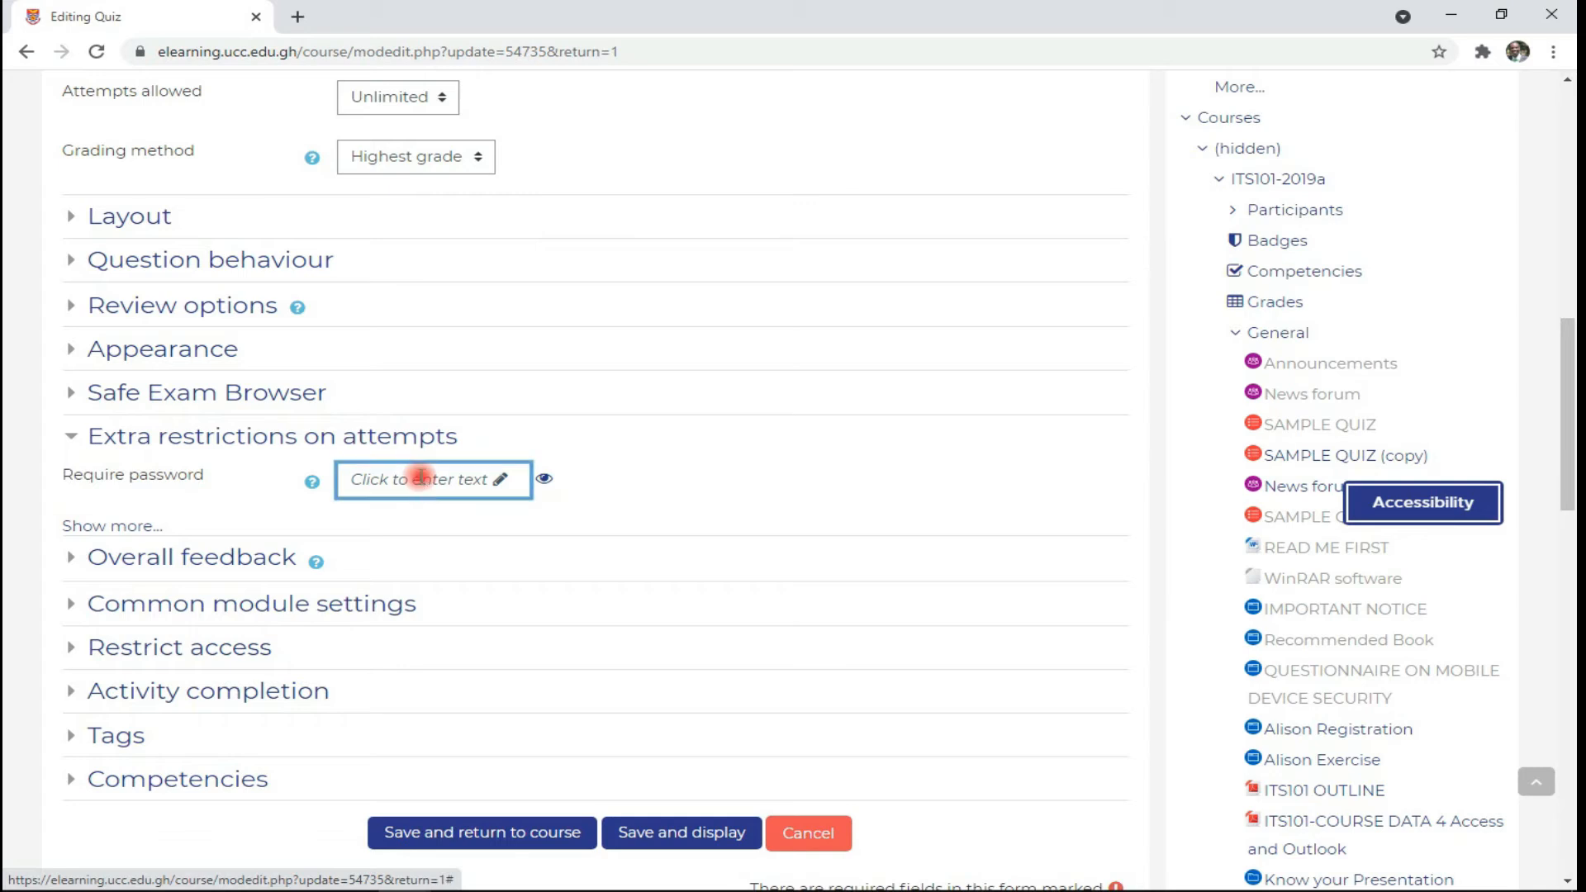
{"action": "type", "text": "••••"}
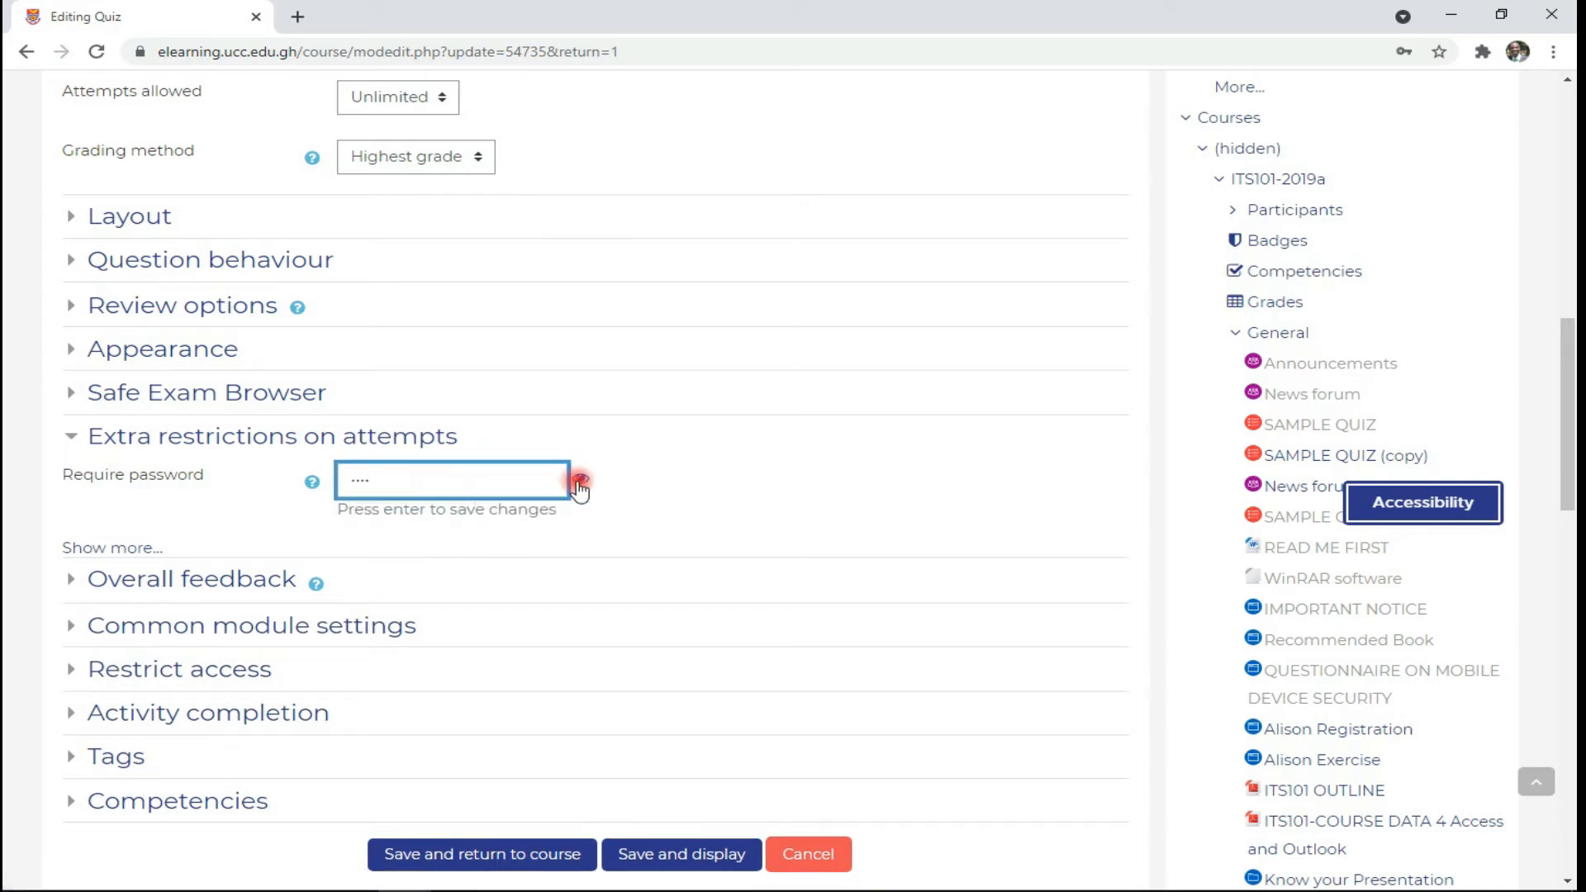
{"action": "left_click", "coordinate": [583, 483]}
{"action": "left_click", "coordinate": [583, 483]}
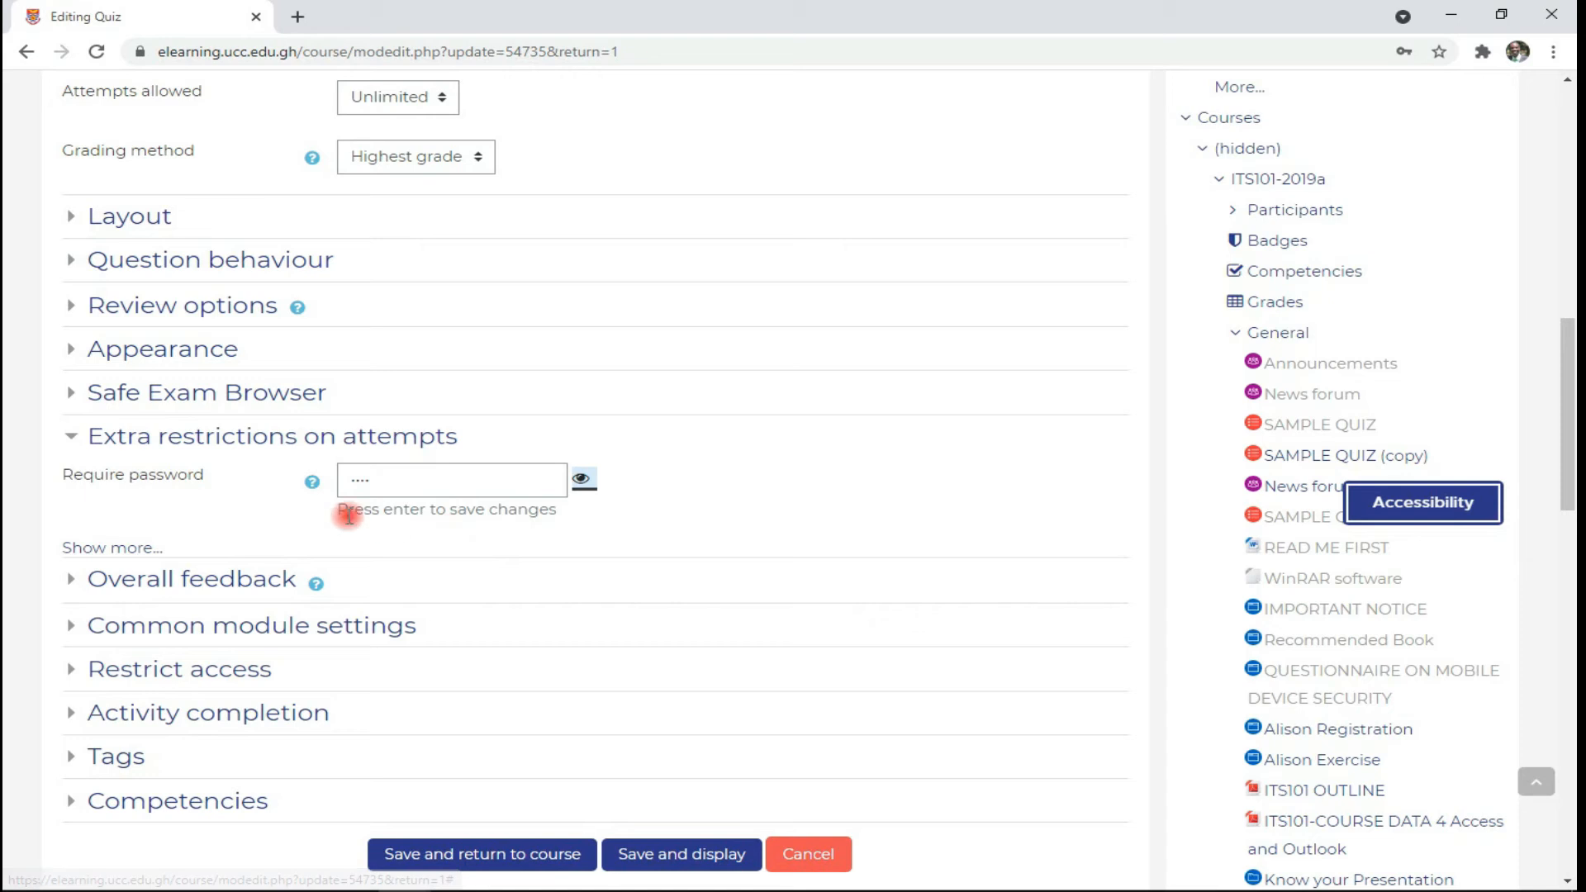
{"action": "left_click", "coordinate": [91, 549]}
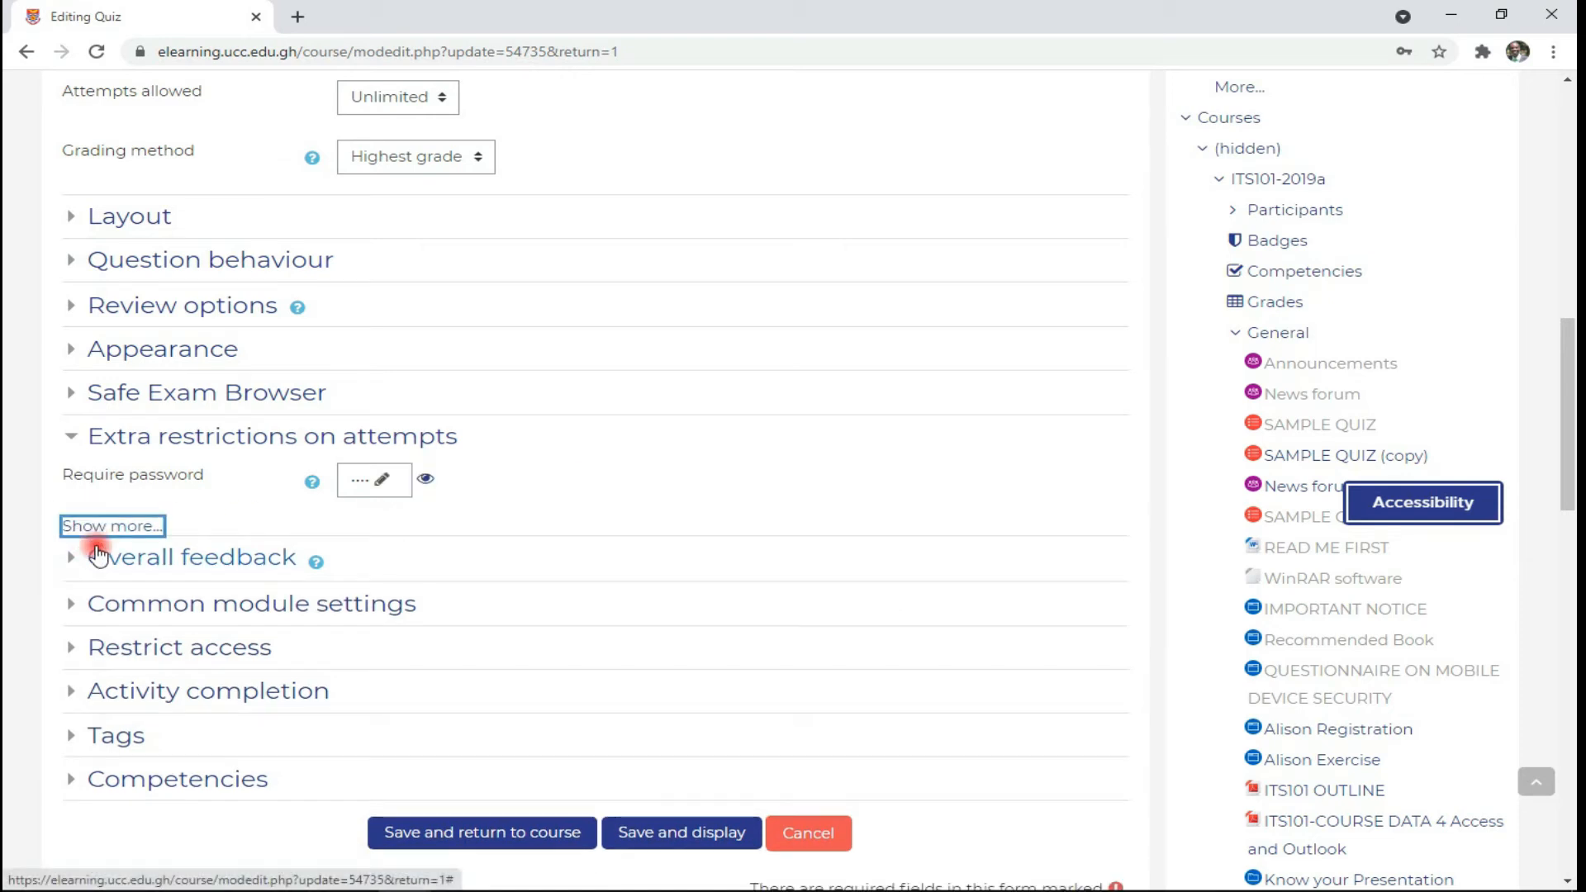
{"action": "left_click", "coordinate": [103, 526]}
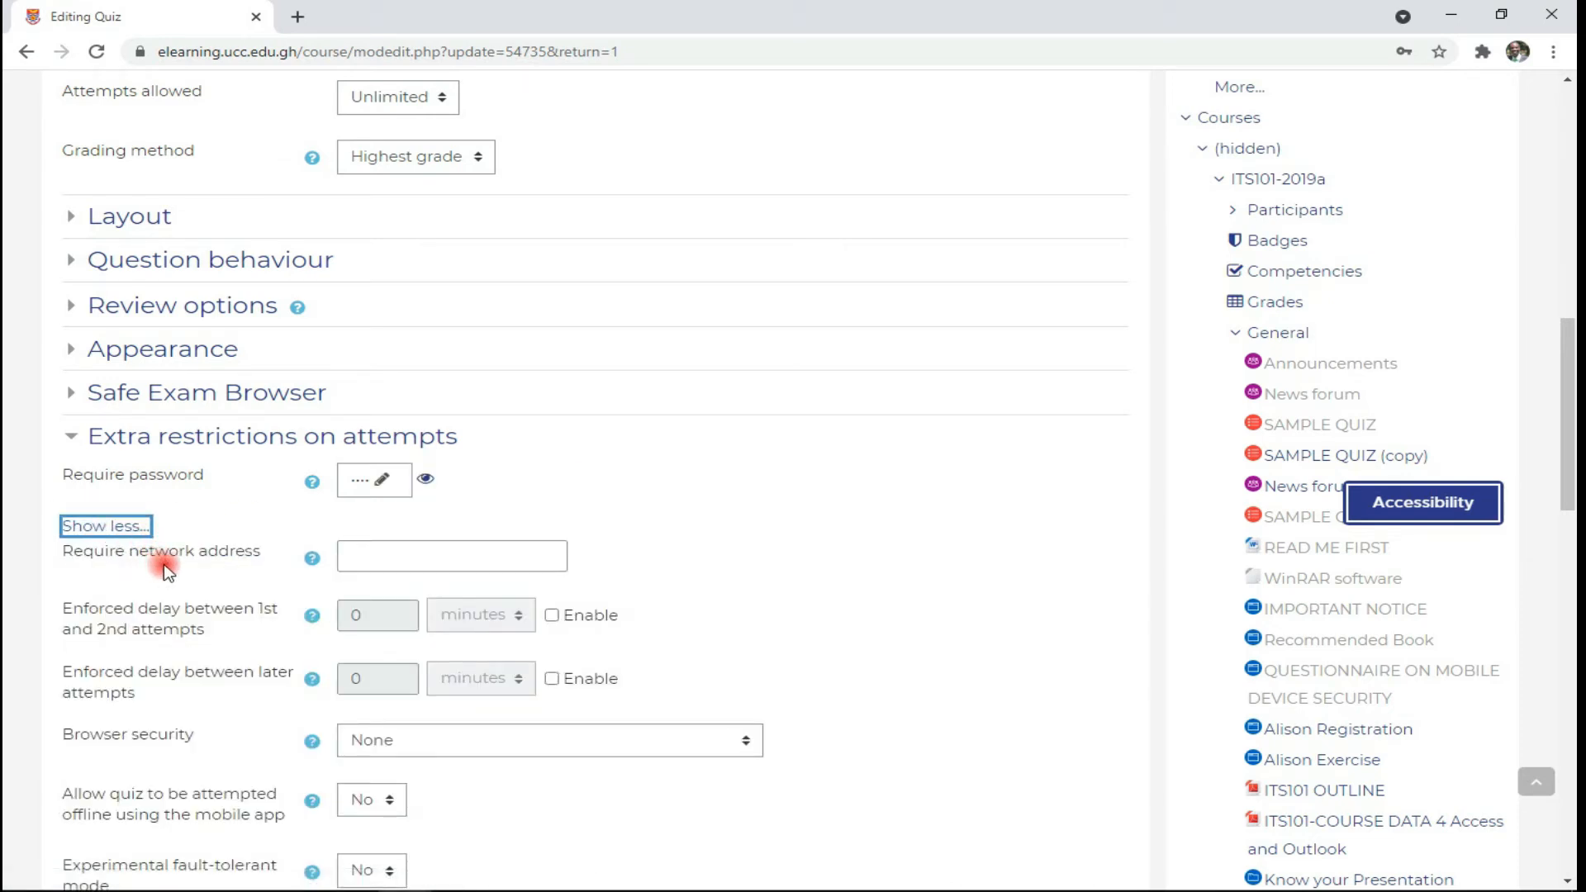
{"action": "left_click", "coordinate": [406, 559]}
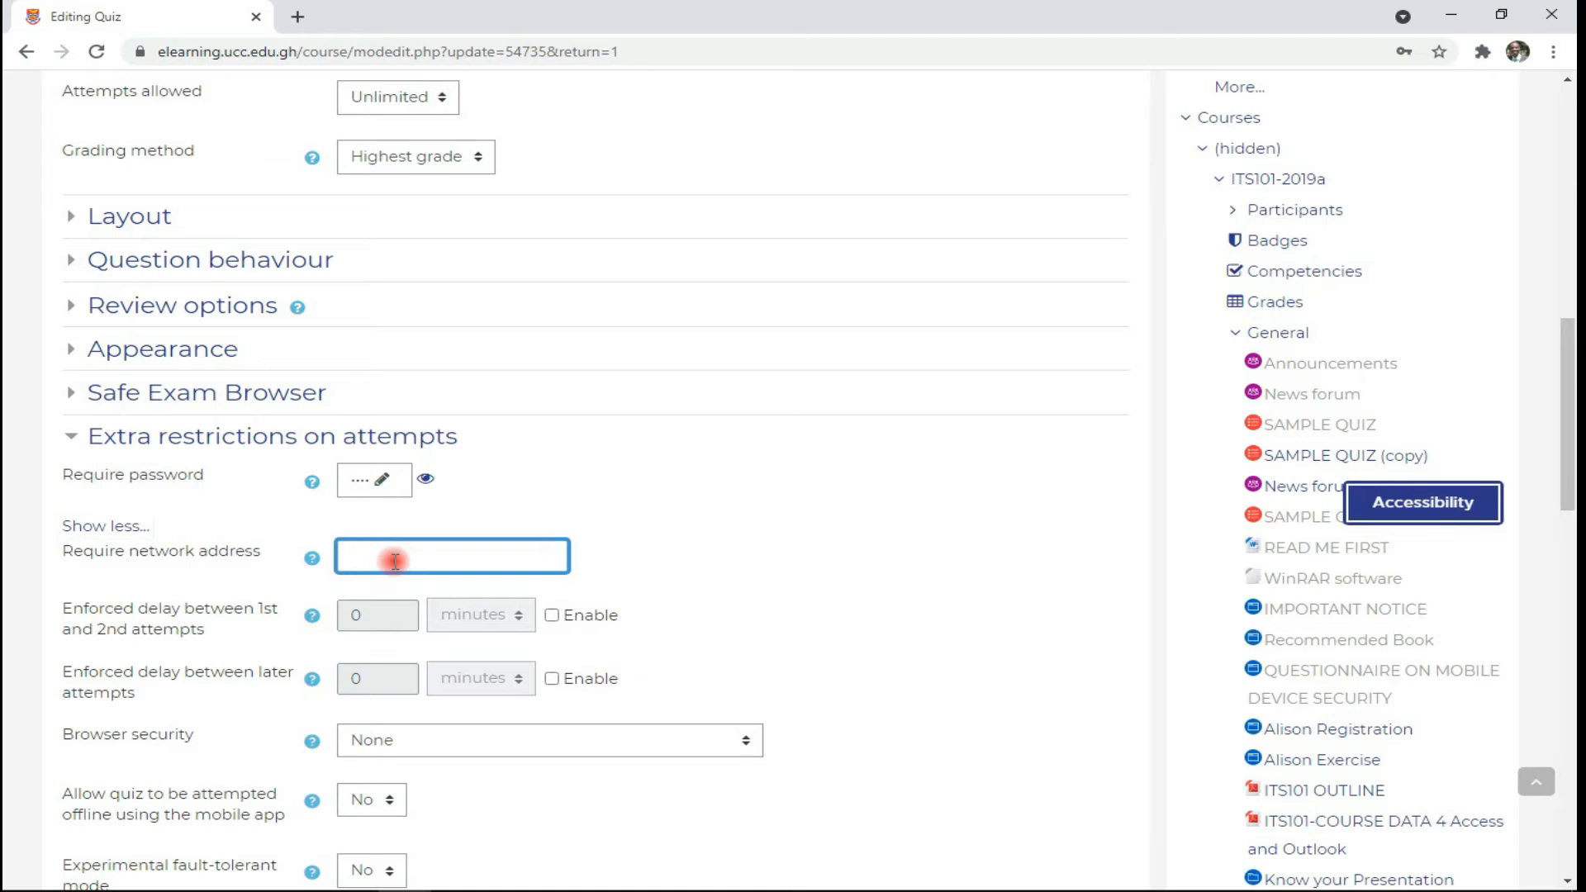
{"action": "type", "text": "192.168.10.1"}
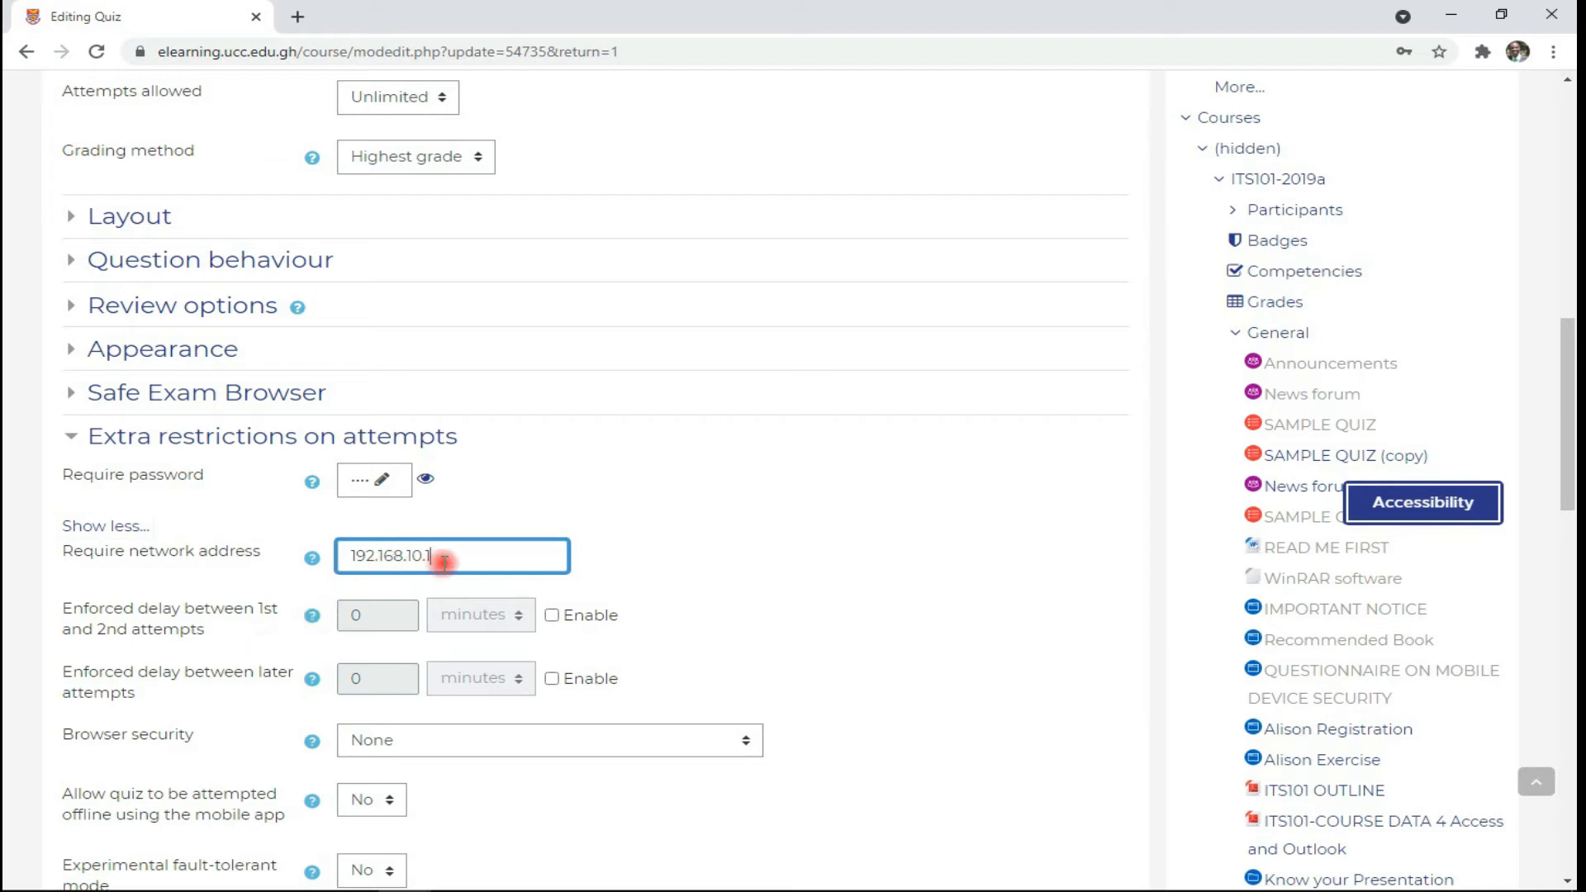
{"action": "left_click_drag", "start_coordinate": [464, 557], "coordinate": [321, 561]}
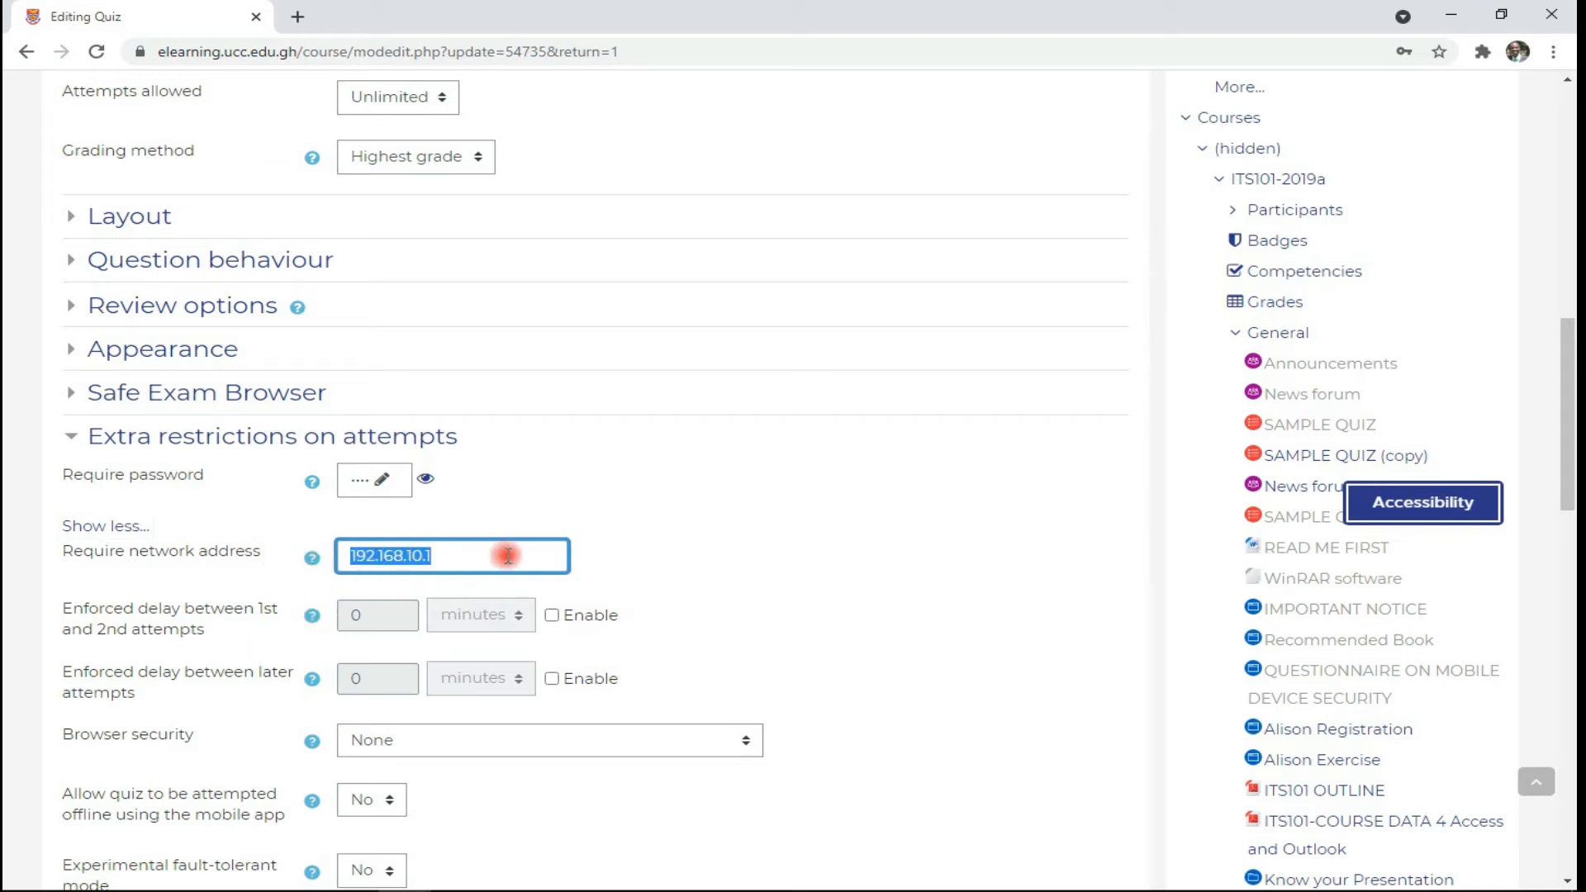
{"action": "key", "text": "BackSpace"}
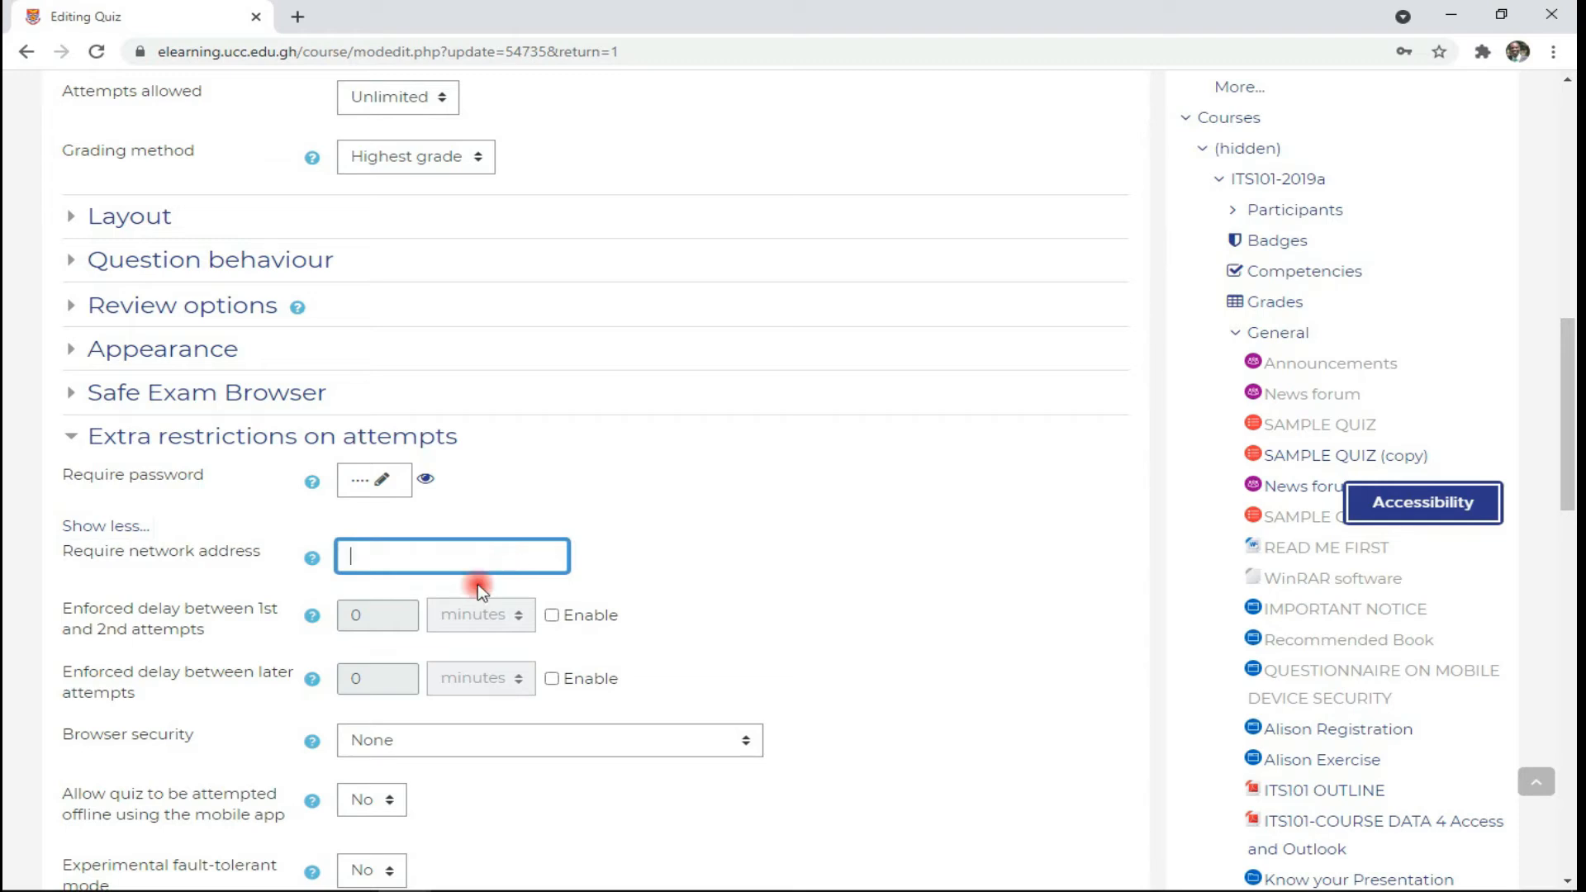
{"action": "left_click", "coordinate": [251, 621]}
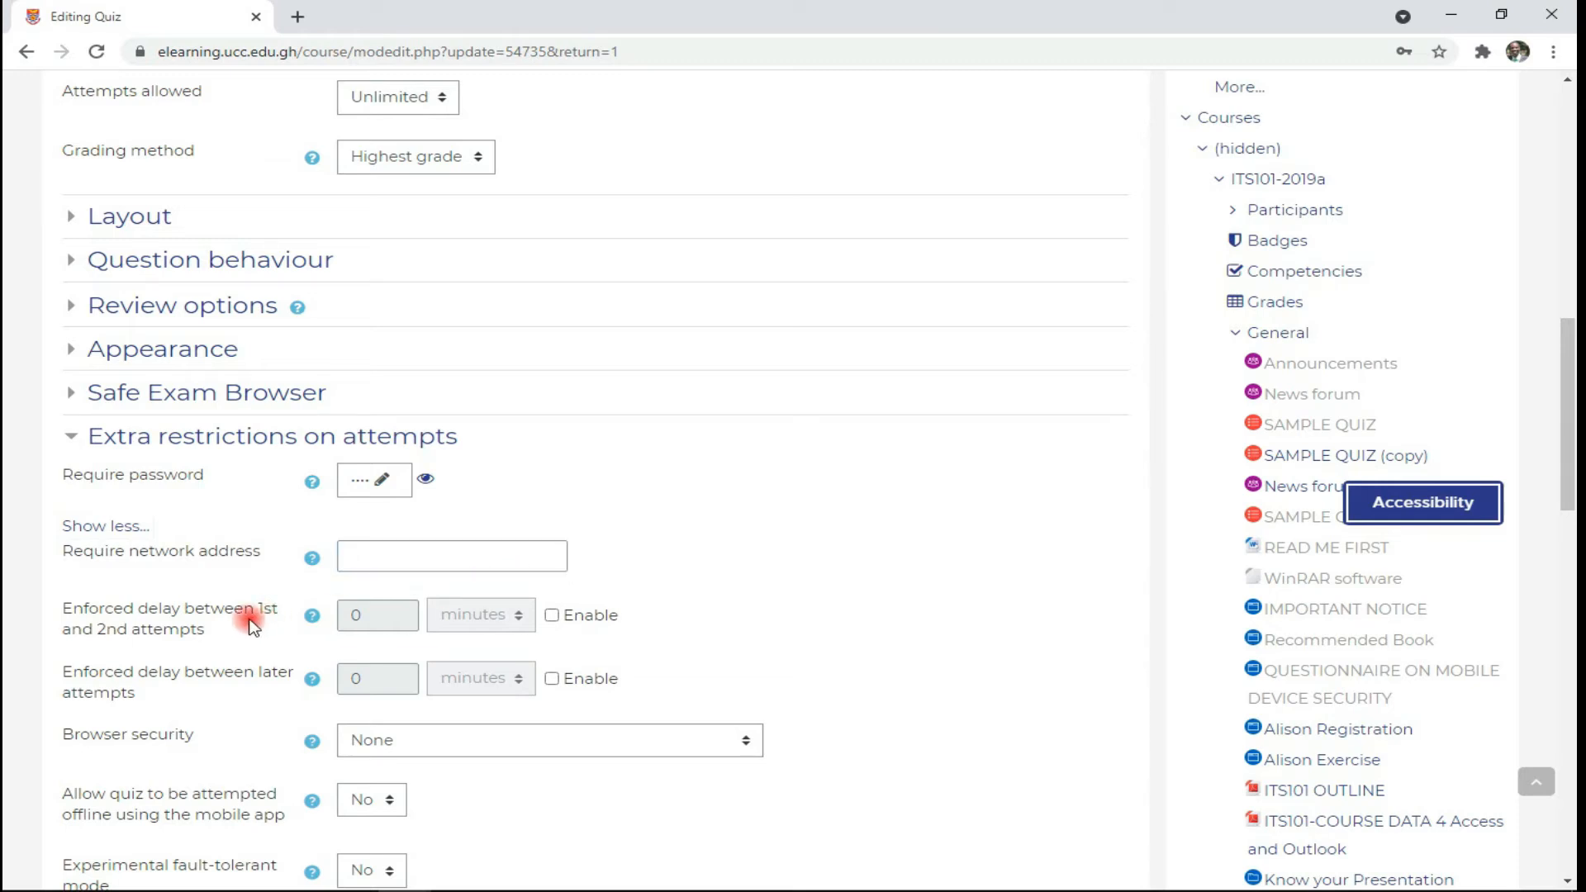
- Try both enforced delays in minutes, then disable the later-attempts and first-to-second delays
{"action": "left_click", "coordinate": [551, 616]}
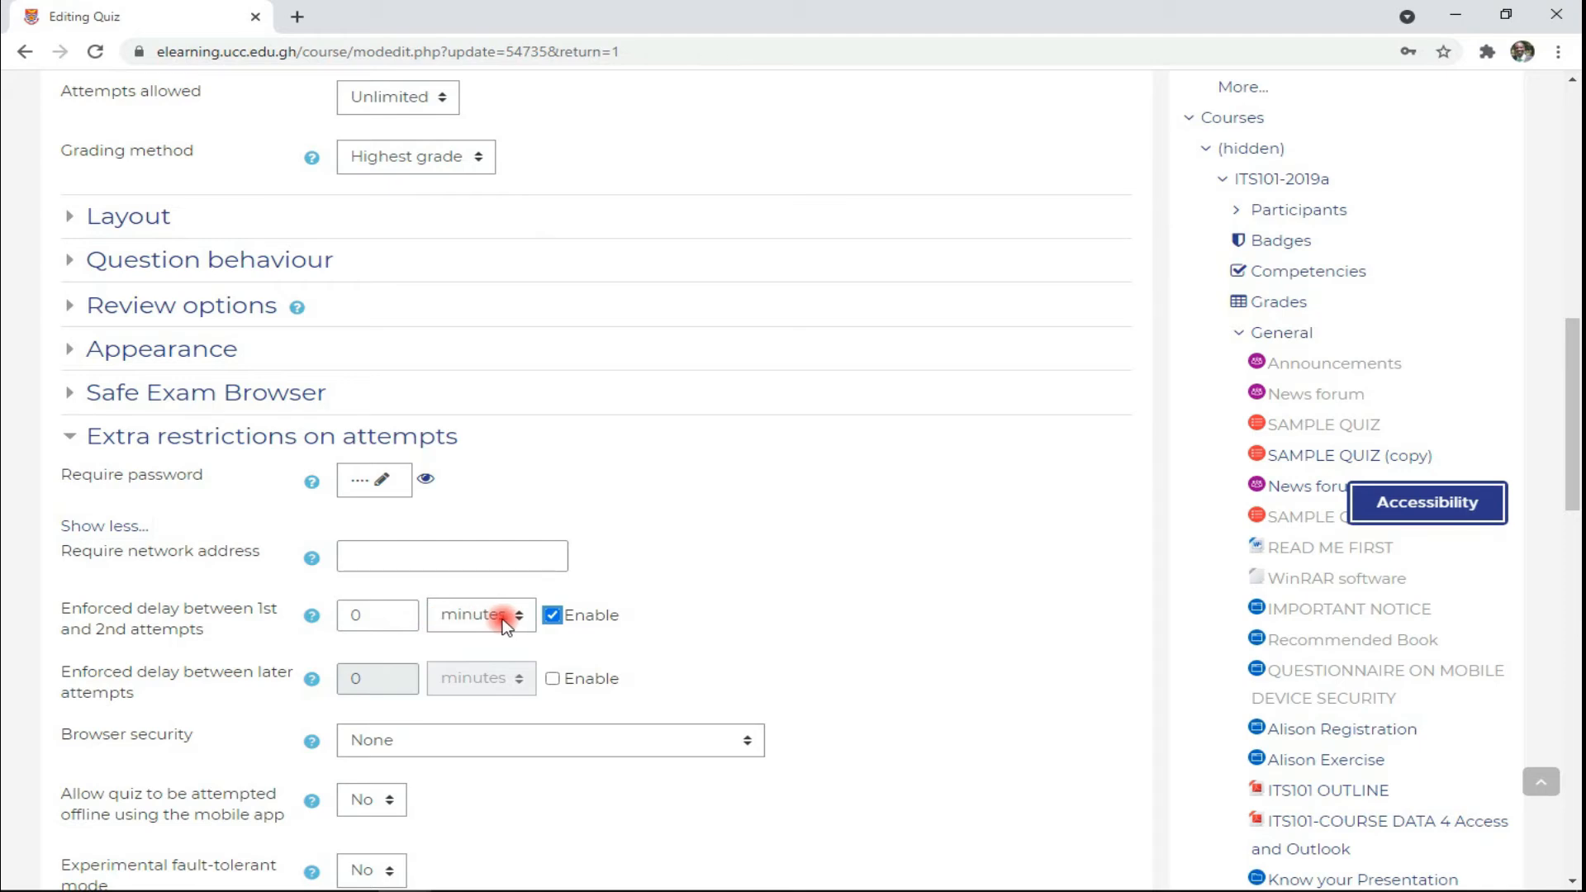
{"action": "left_click", "coordinate": [517, 620]}
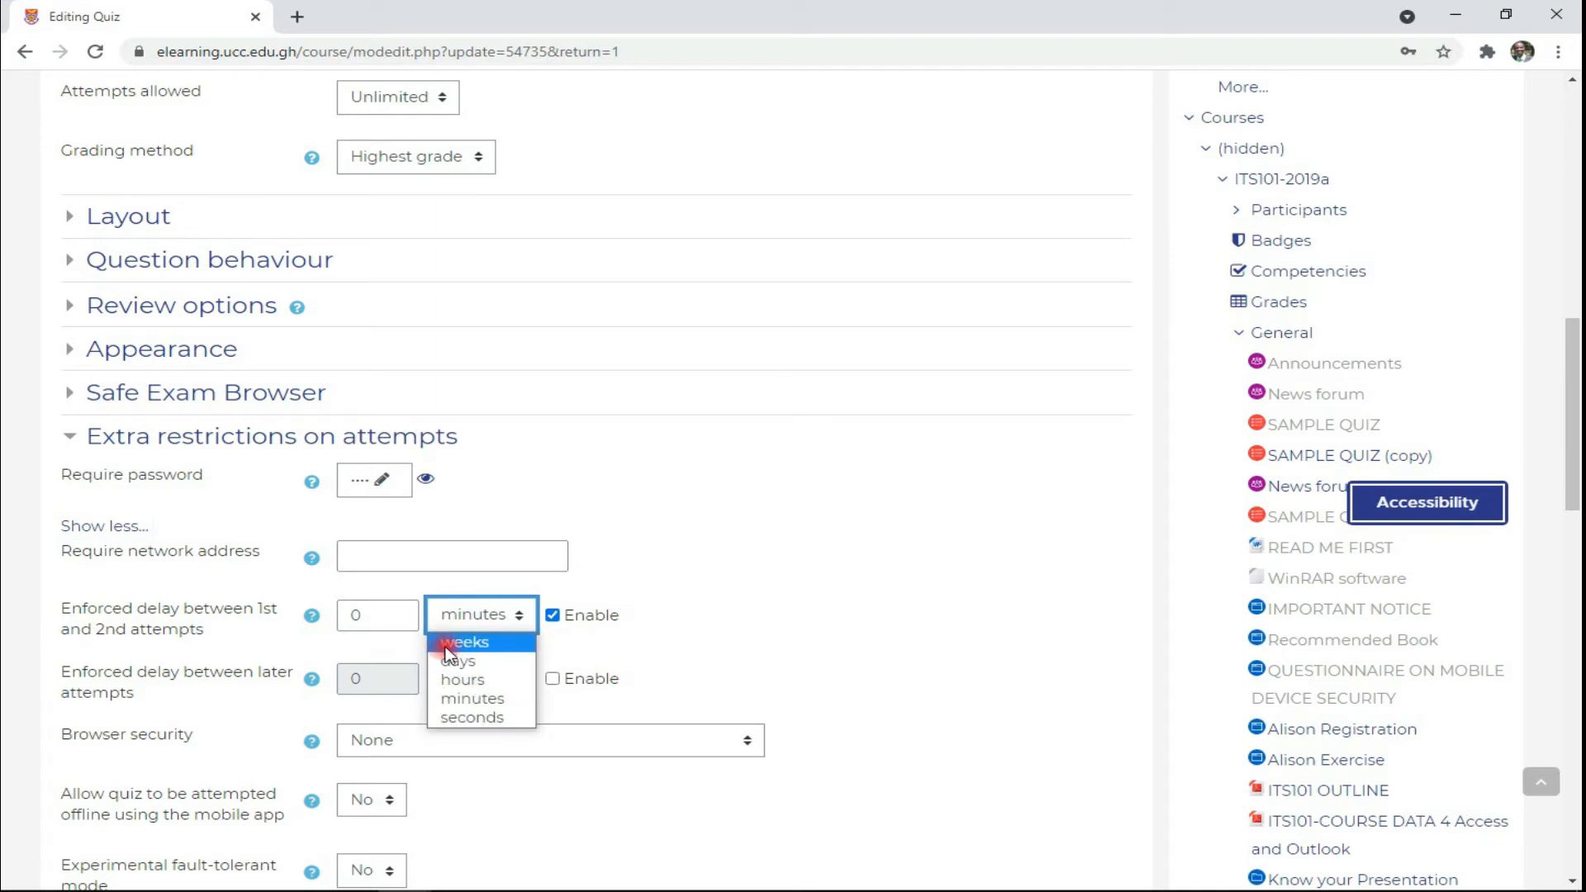
{"action": "left_click", "coordinate": [566, 653]}
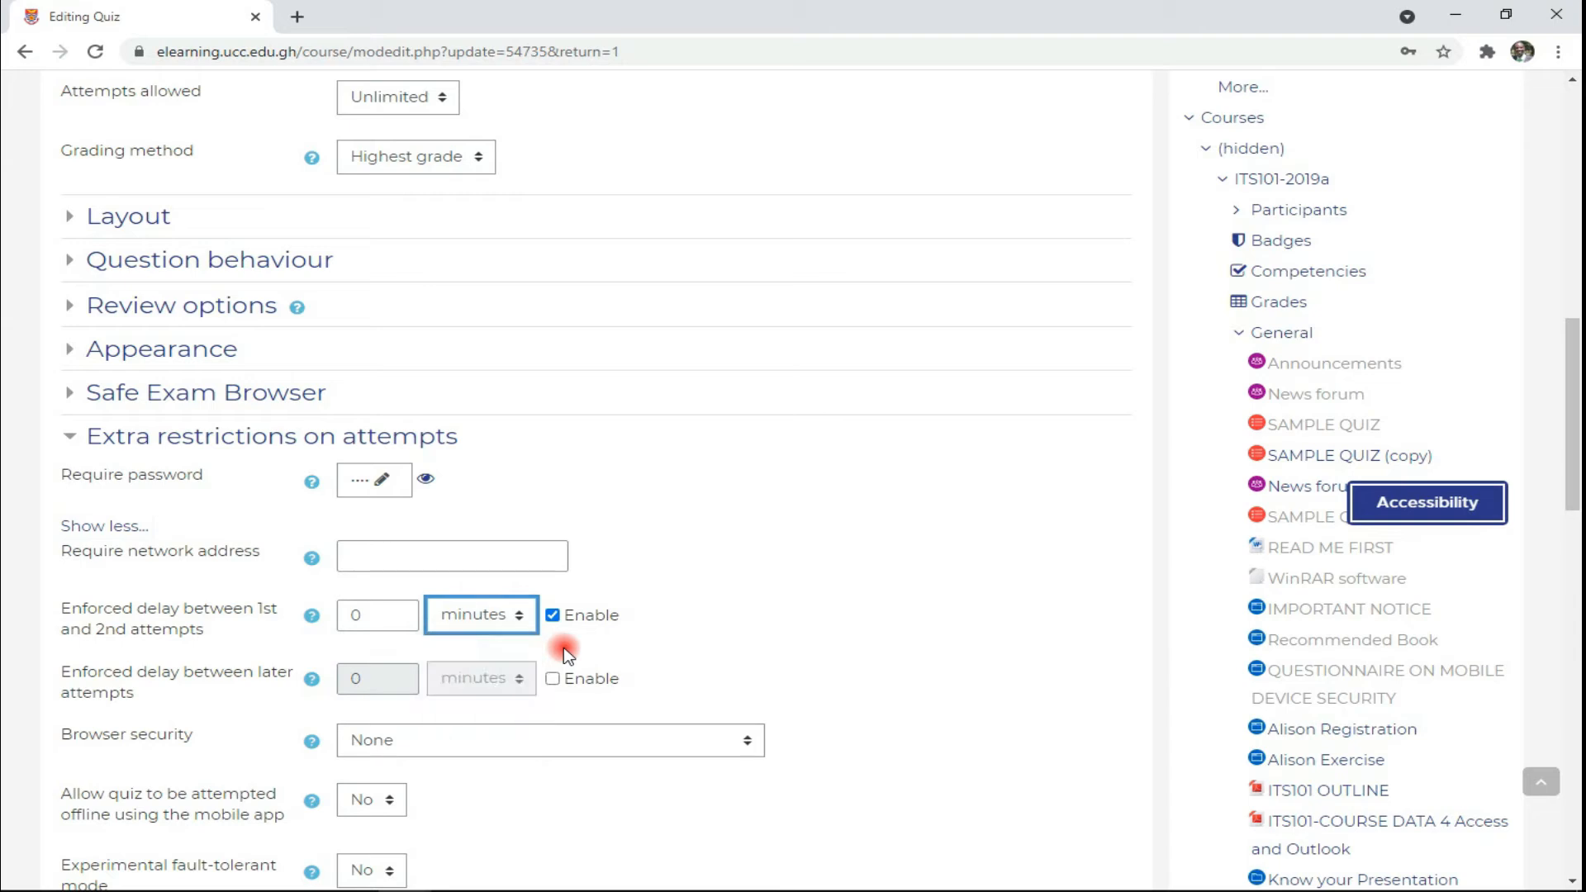
{"action": "left_click", "coordinate": [567, 652]}
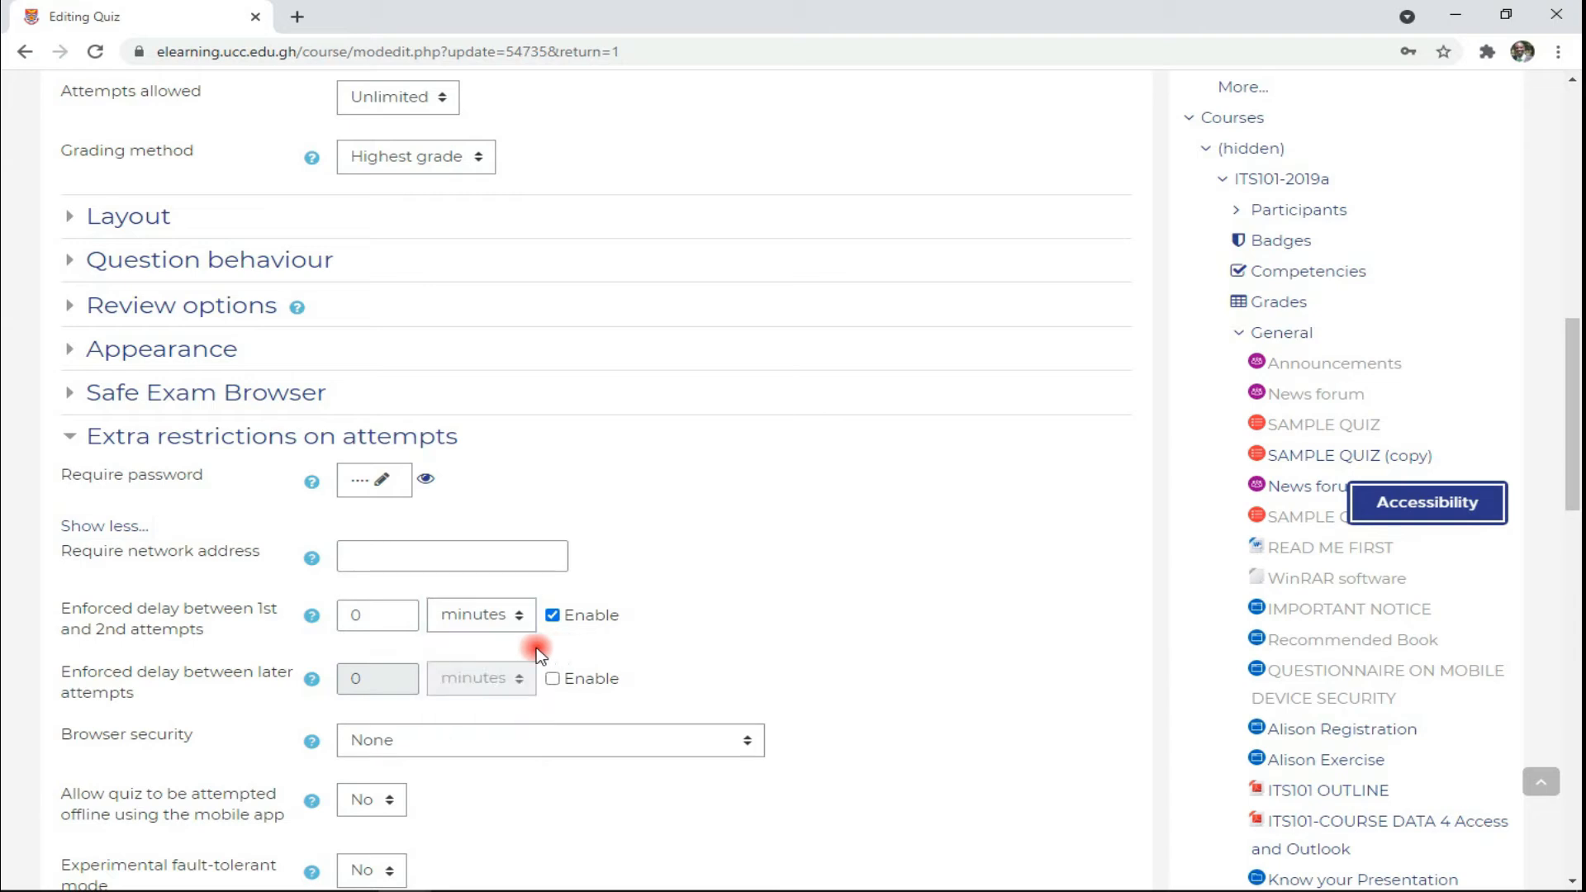
{"action": "left_click", "coordinate": [552, 679]}
{"action": "left_click", "coordinate": [519, 686]}
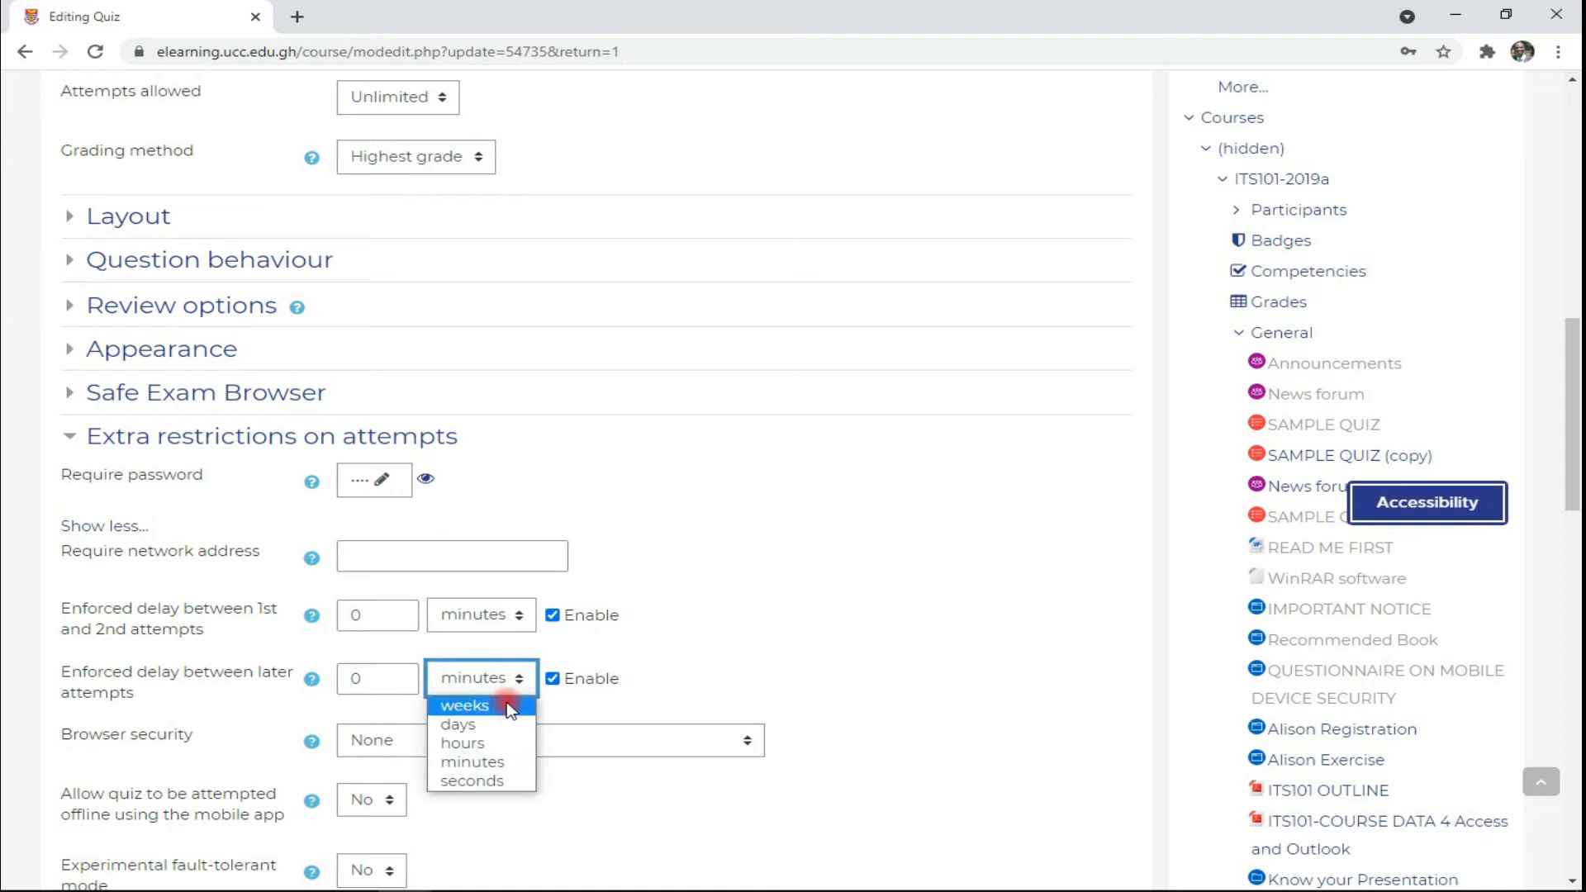
{"action": "left_click", "coordinate": [546, 677]}
{"action": "left_click", "coordinate": [552, 679]}
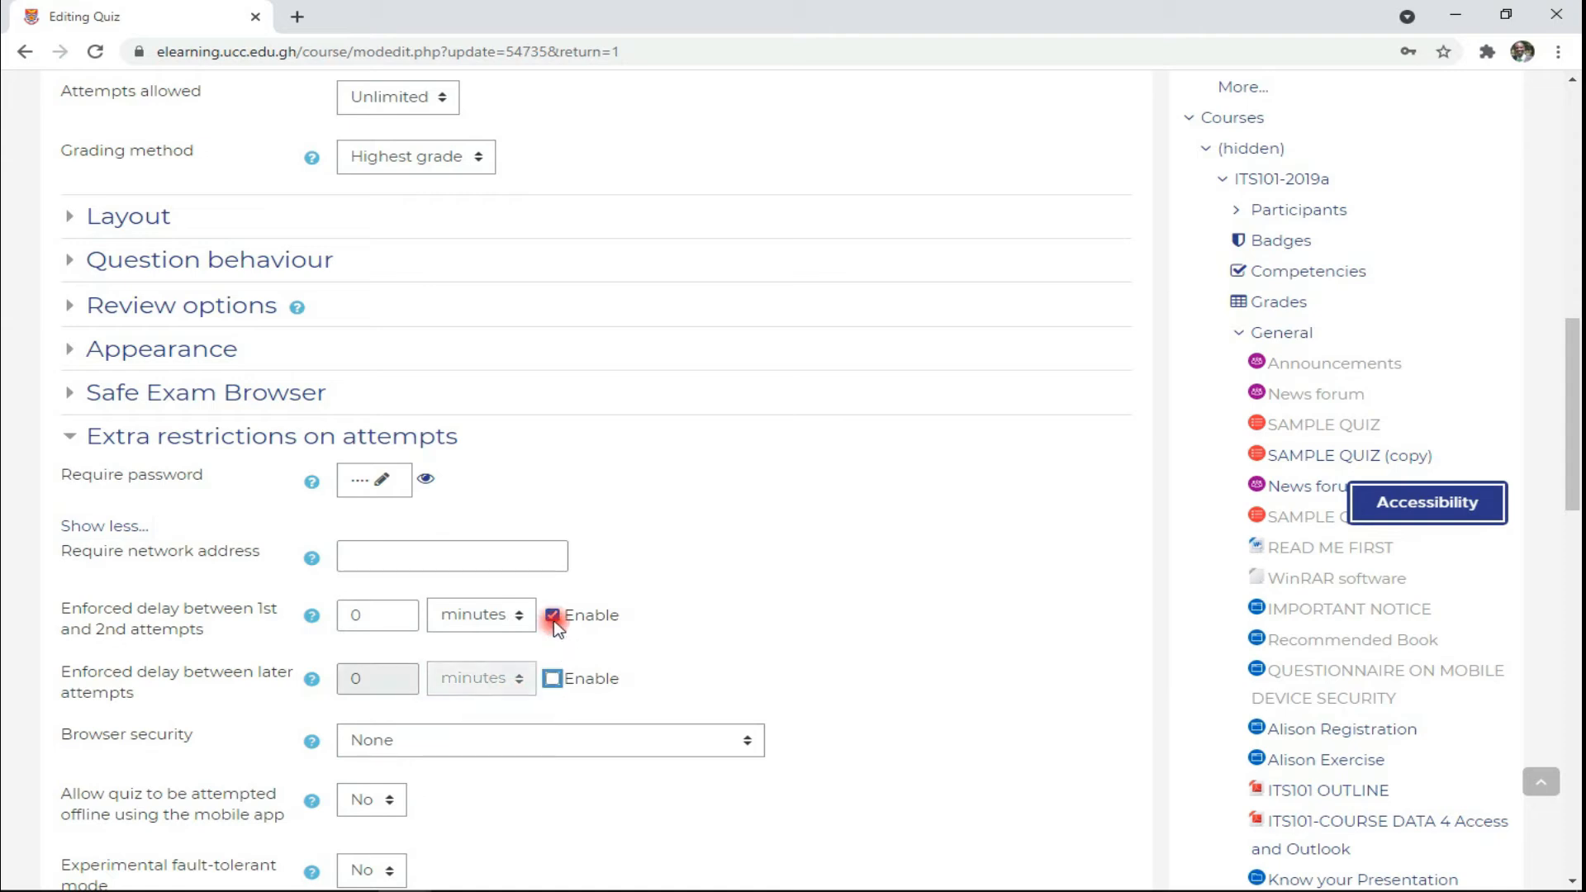
{"action": "left_click", "coordinate": [553, 615]}
{"action": "scroll", "coordinate": [358, 715], "scroll_direction": "down", "scroll_amount": 2}
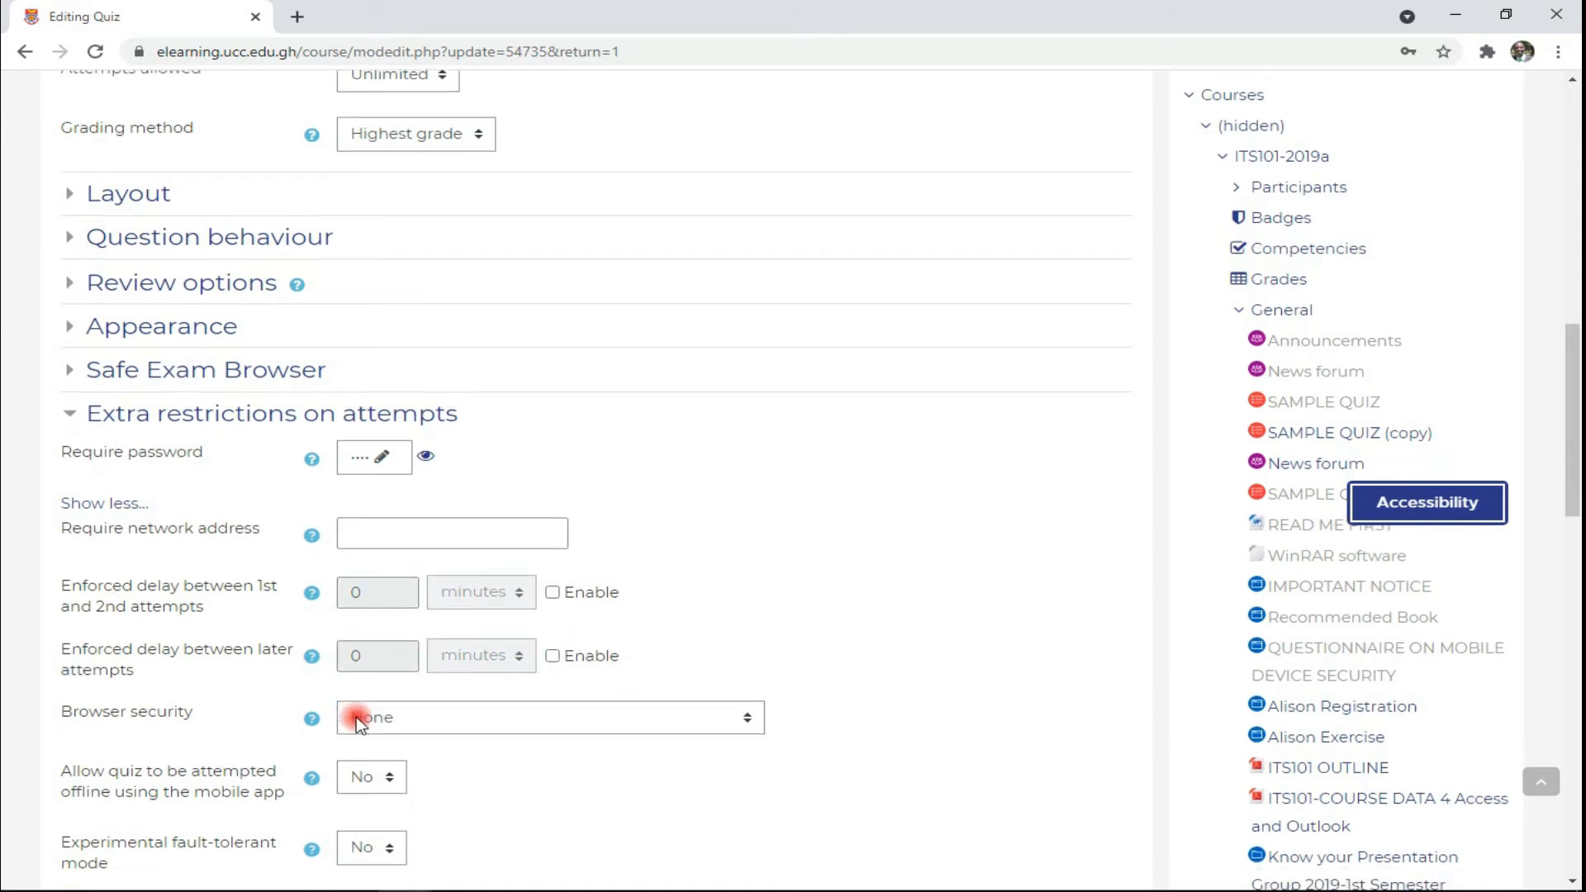
{"action": "left_click", "coordinate": [662, 555]}
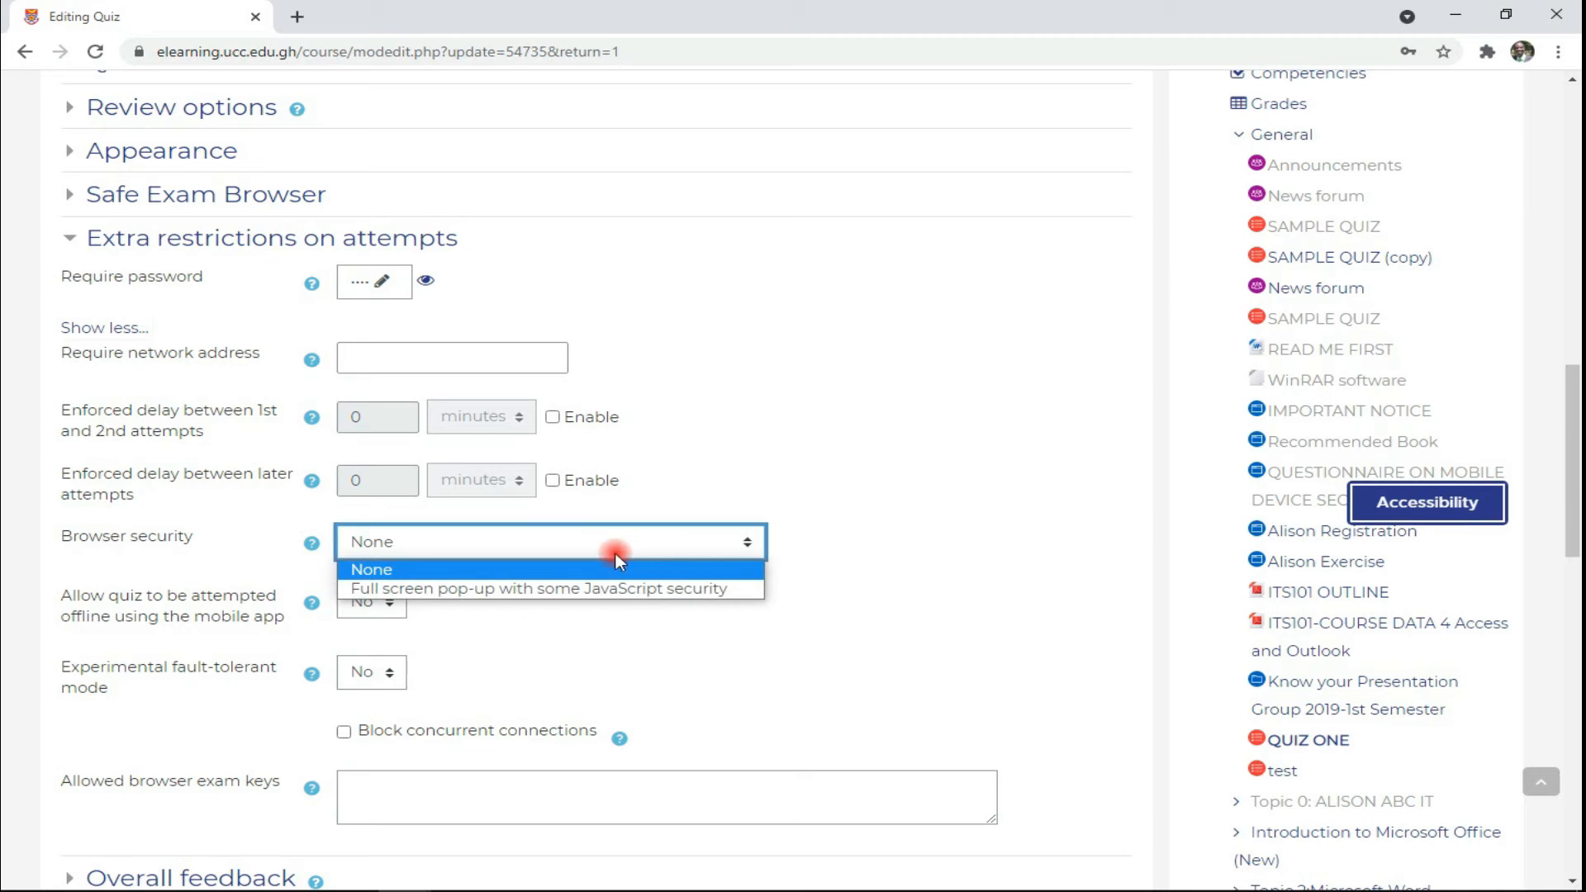
{"action": "left_click", "coordinate": [434, 591]}
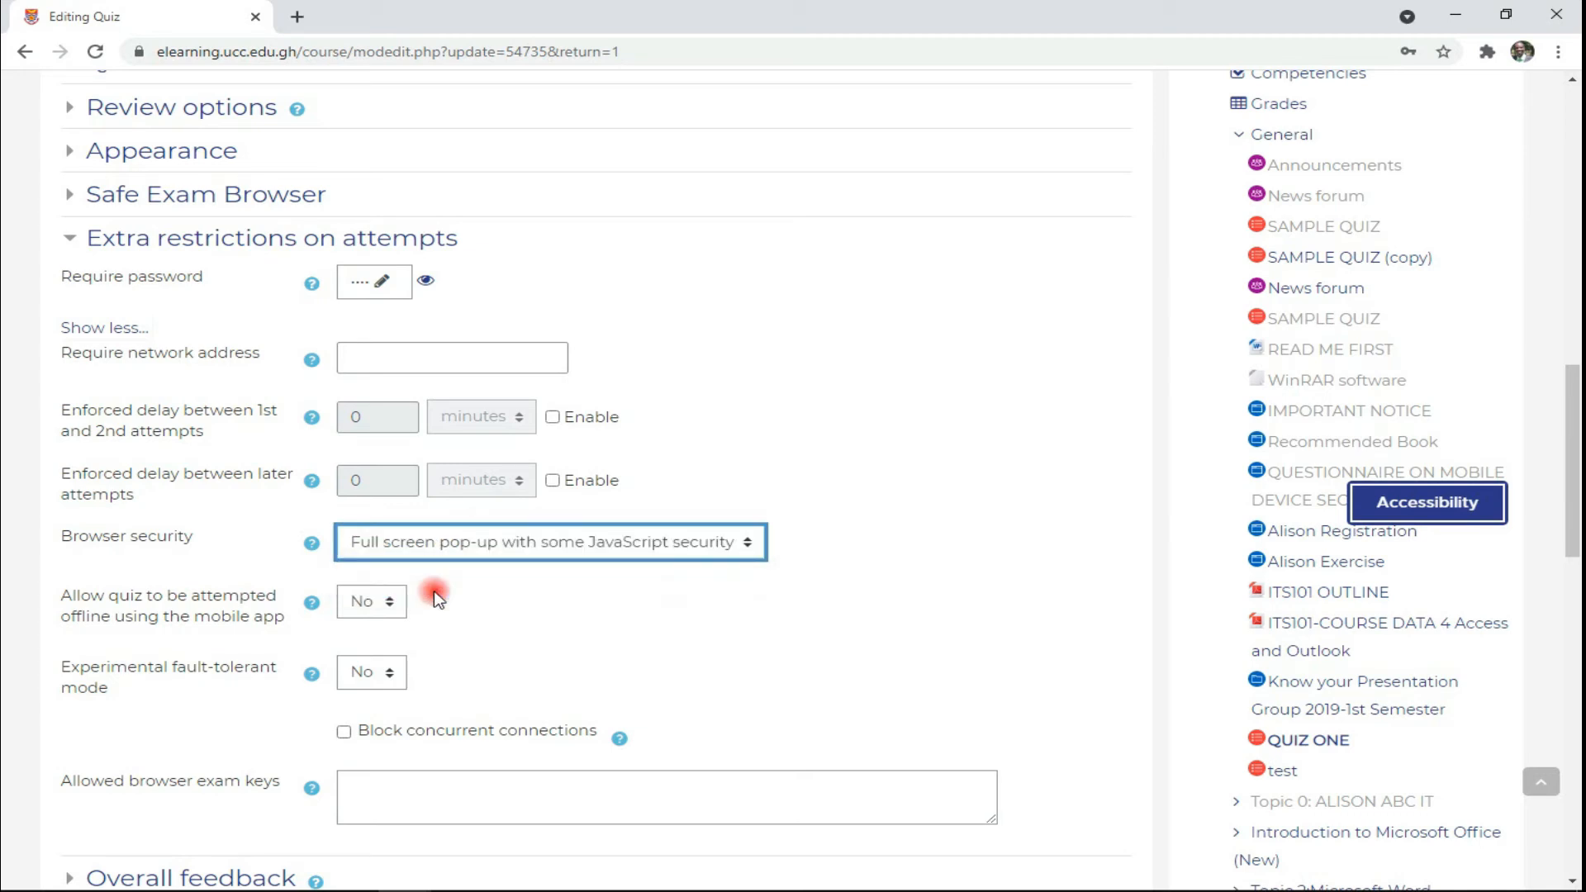
{"action": "left_click", "coordinate": [413, 544]}
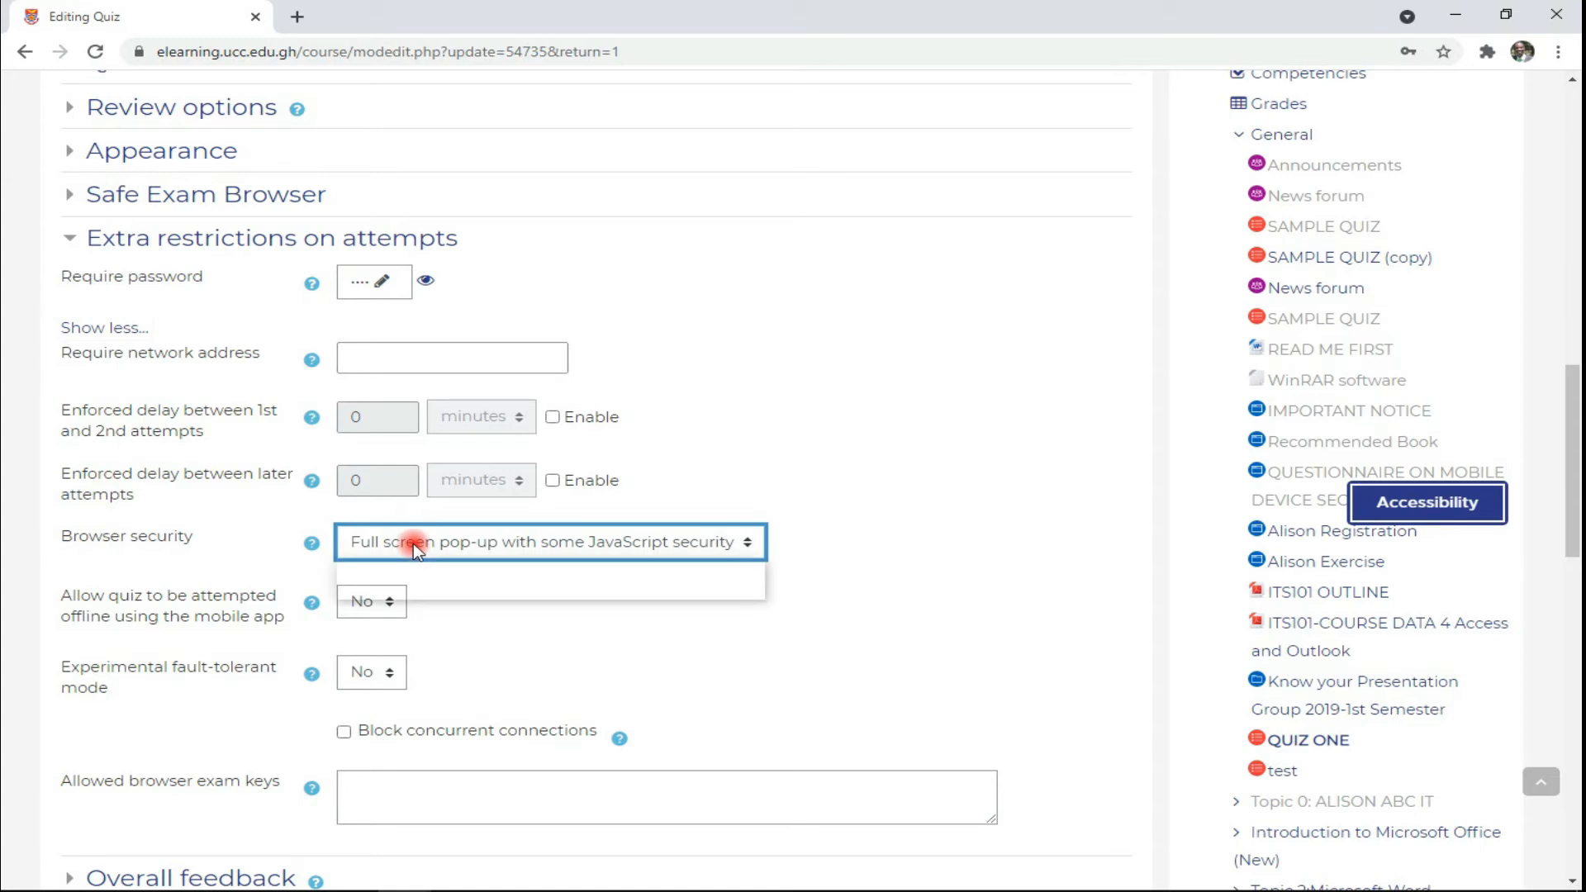
{"action": "left_click", "coordinate": [436, 566]}
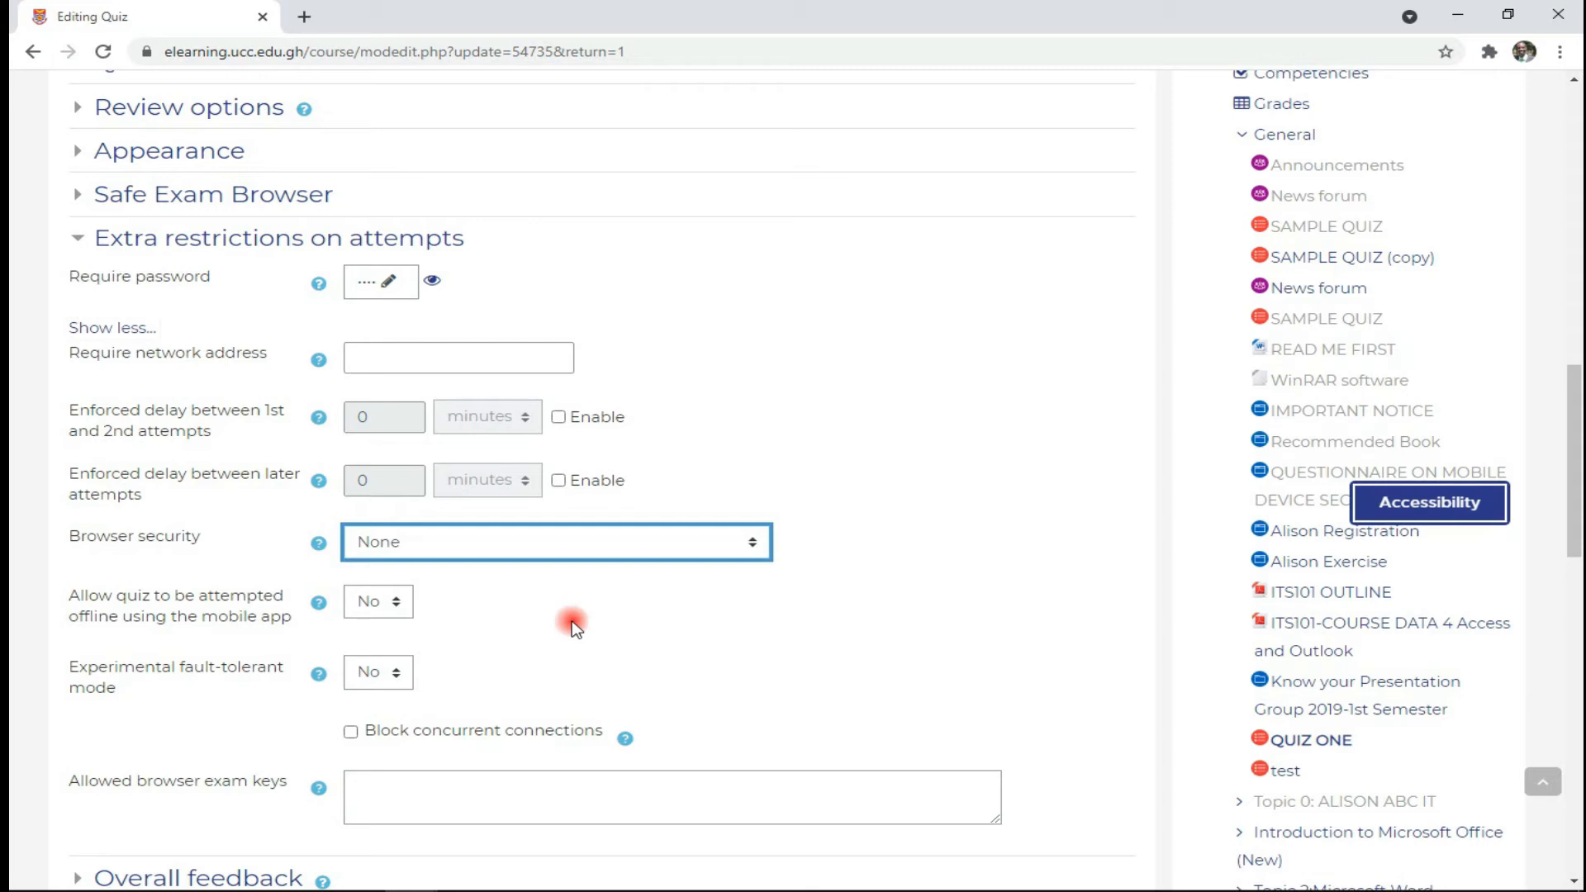
{"action": "left_click", "coordinate": [373, 612]}
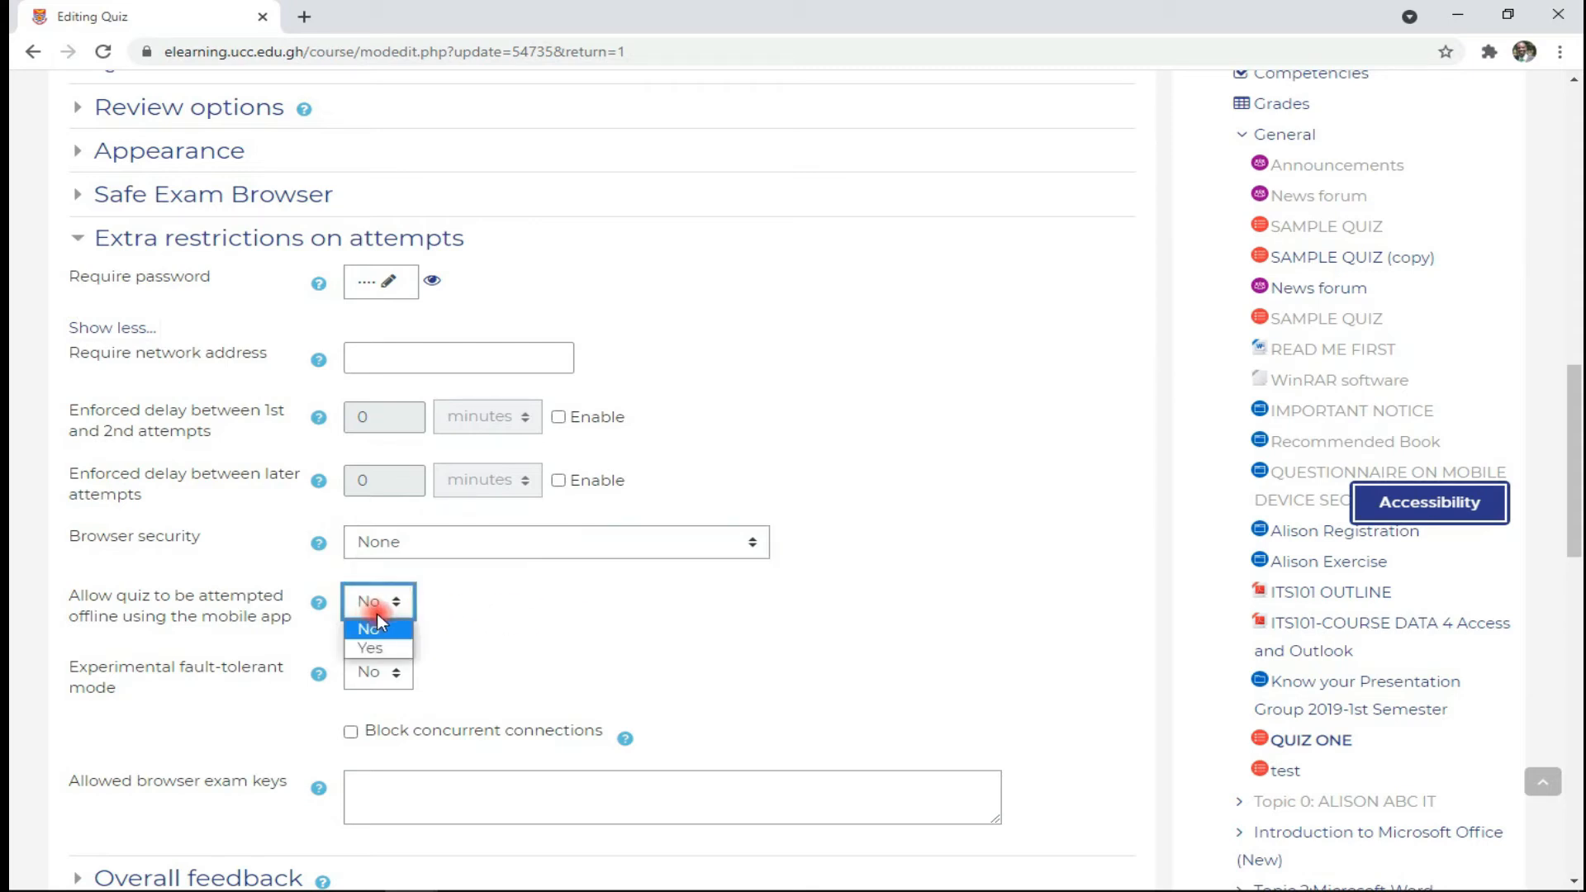
{"action": "left_click", "coordinate": [379, 647]}
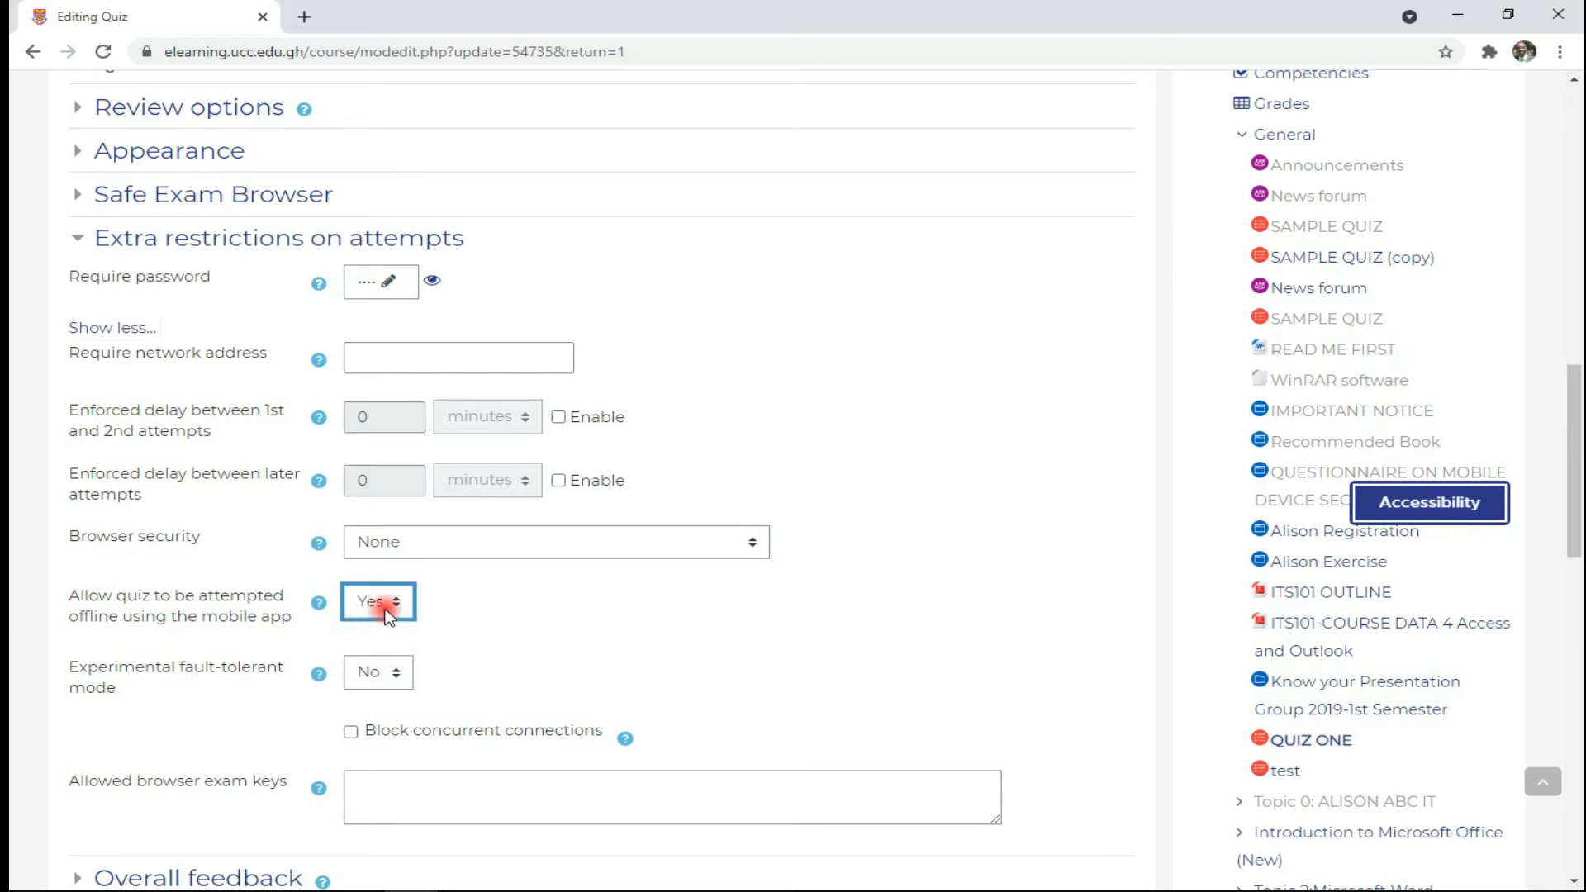
{"action": "left_click", "coordinate": [386, 611]}
{"action": "left_click", "coordinate": [398, 630]}
{"action": "left_click", "coordinate": [377, 675]}
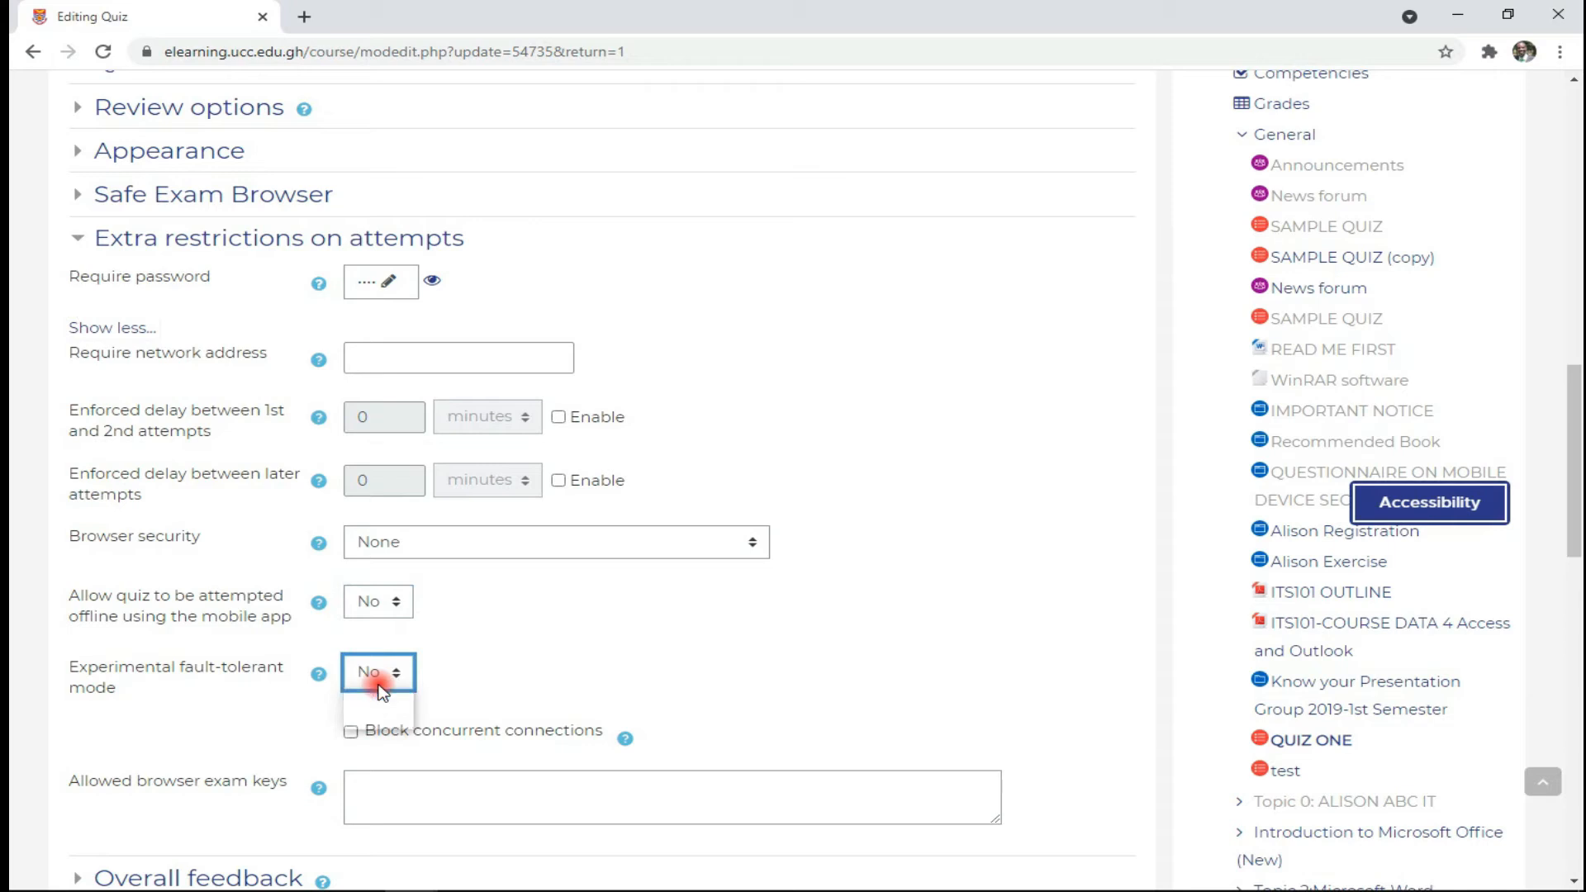
{"action": "scroll", "coordinate": [380, 688], "scroll_direction": "down", "scroll_amount": 1}
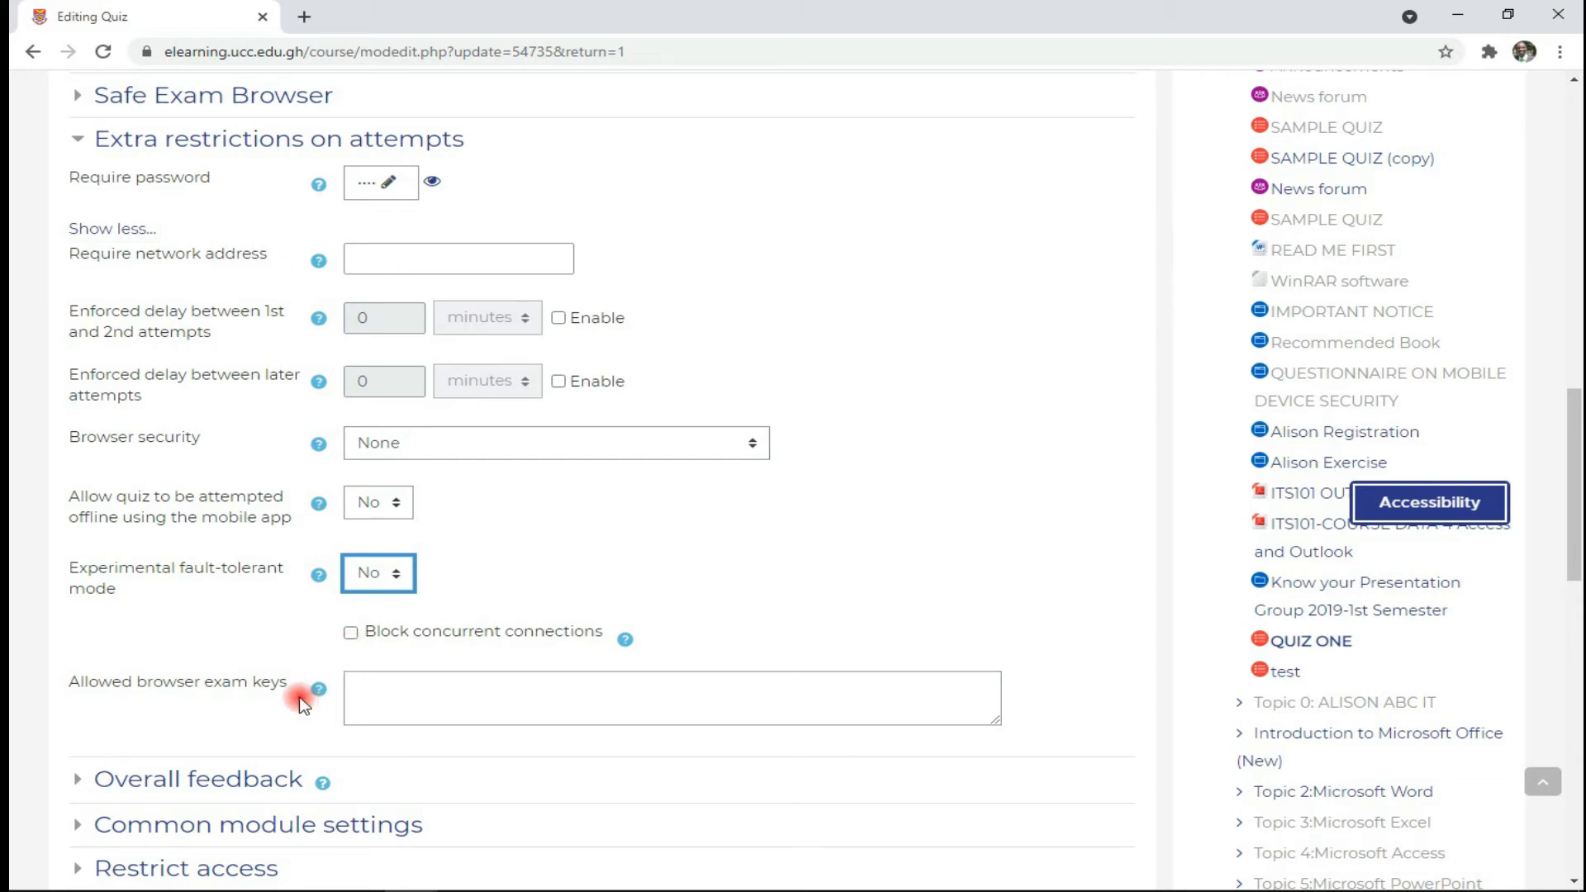
{"action": "left_click", "coordinate": [403, 705]}
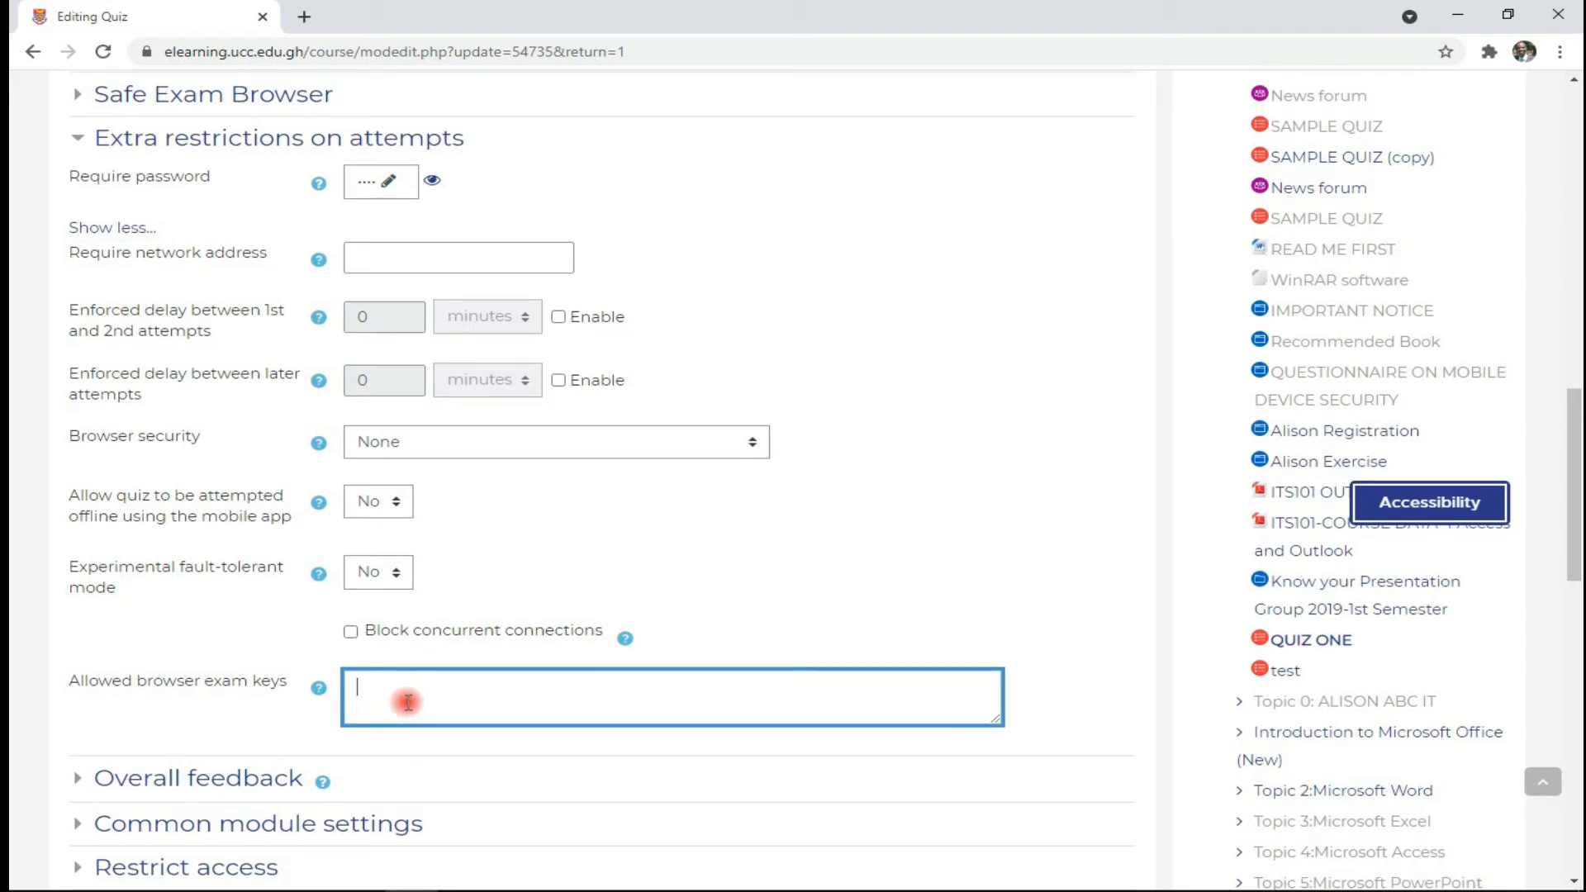
{"action": "scroll", "coordinate": [405, 704], "scroll_direction": "down", "scroll_amount": 2}
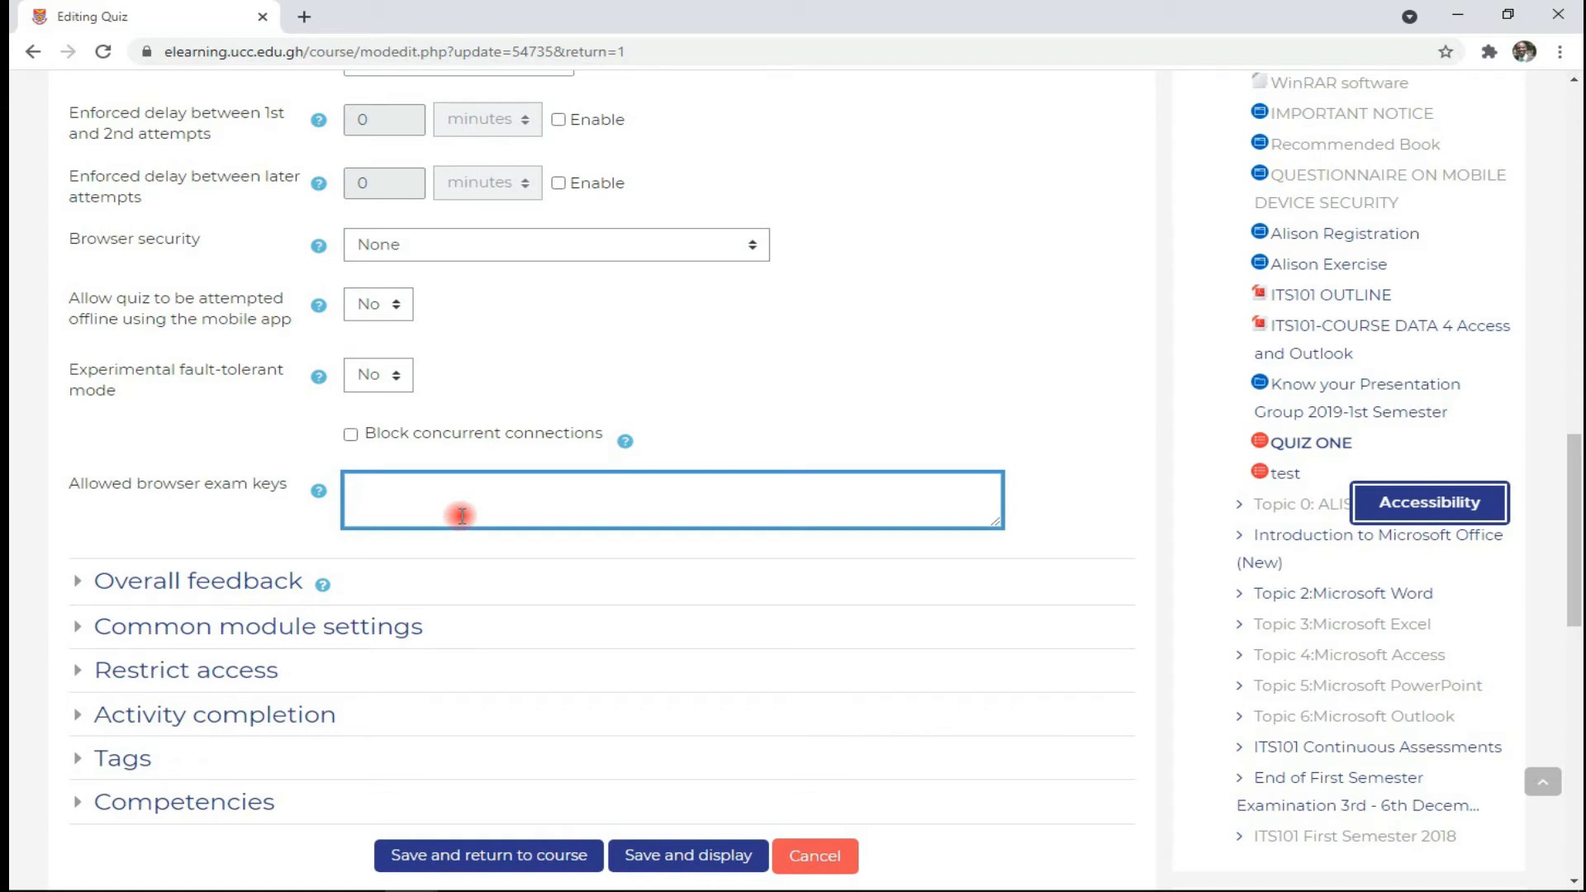
- Expand Overall feedback and add 3 more grade boundary and feedback fields
{"action": "left_click", "coordinate": [84, 586]}
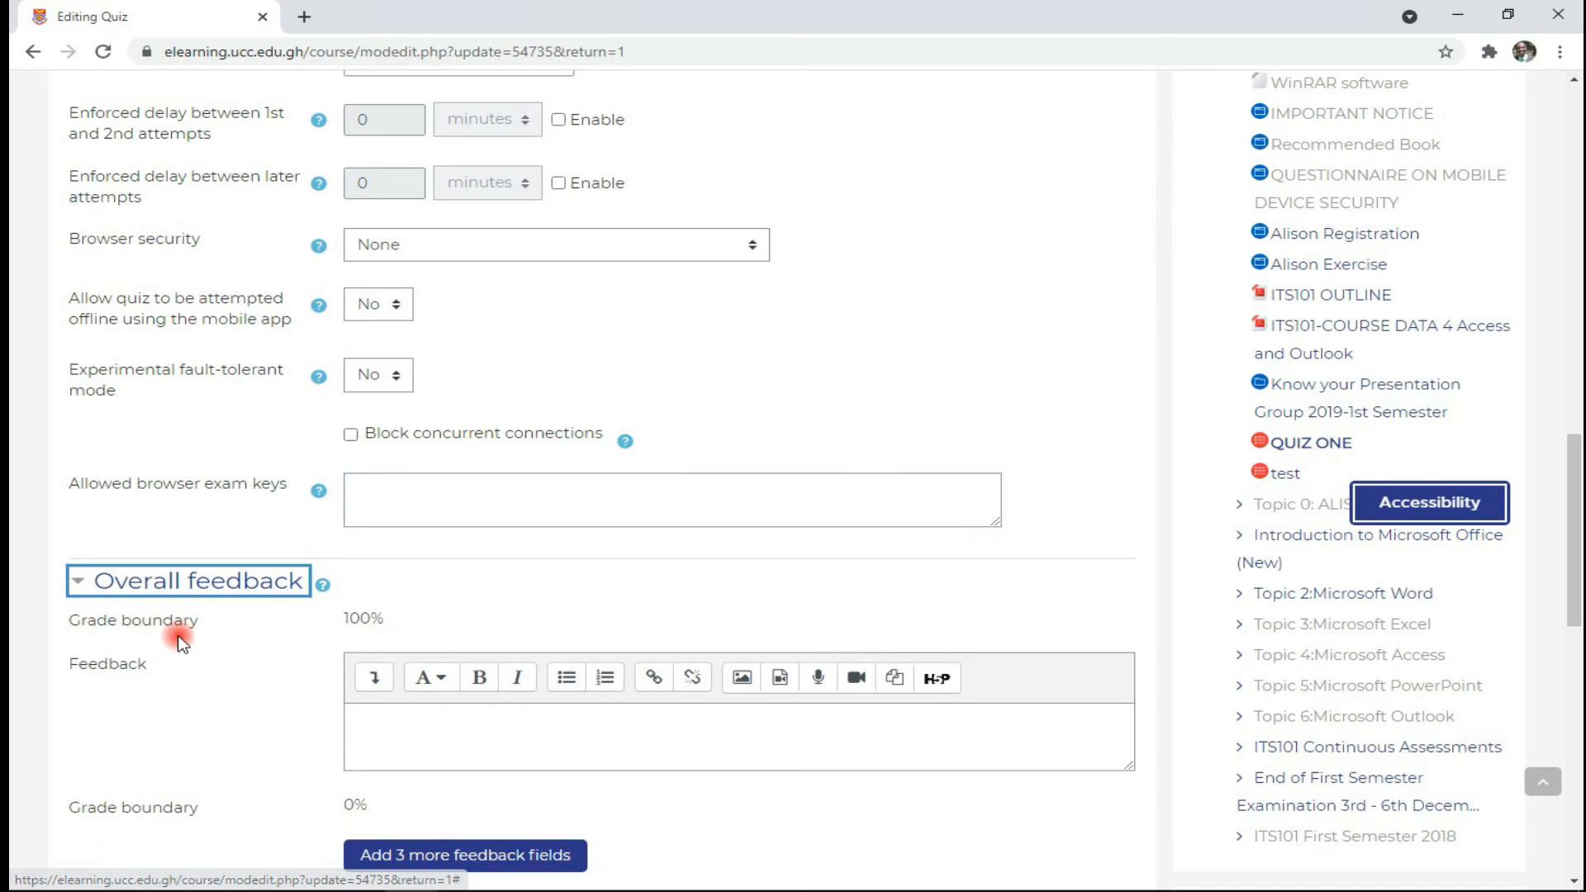
{"action": "scroll", "coordinate": [166, 615], "scroll_direction": "down", "scroll_amount": 2}
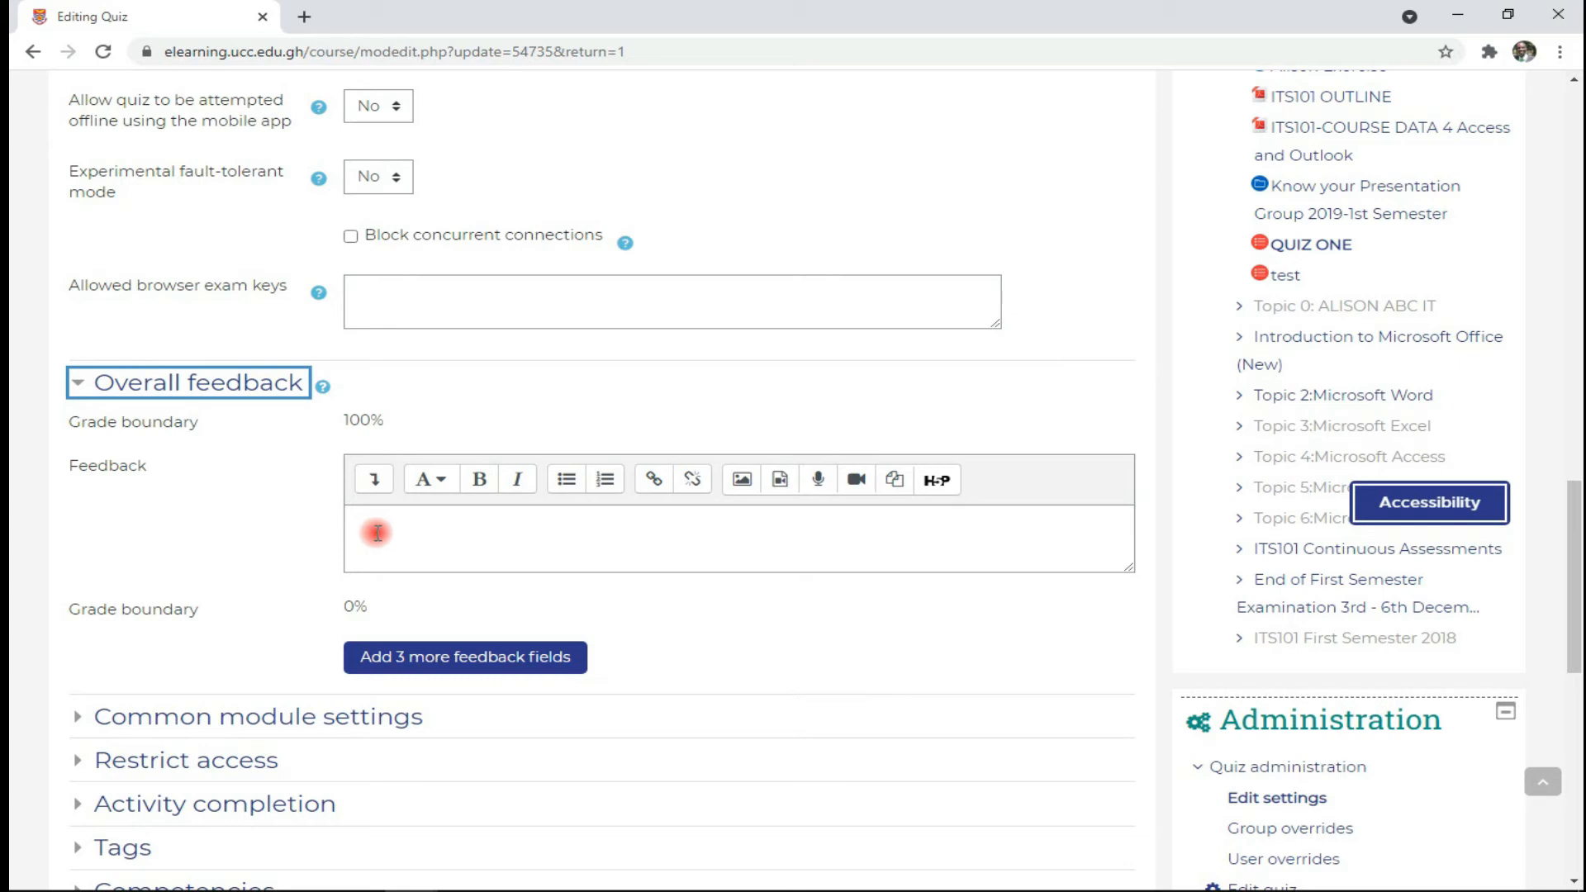
{"action": "left_click", "coordinate": [410, 658]}
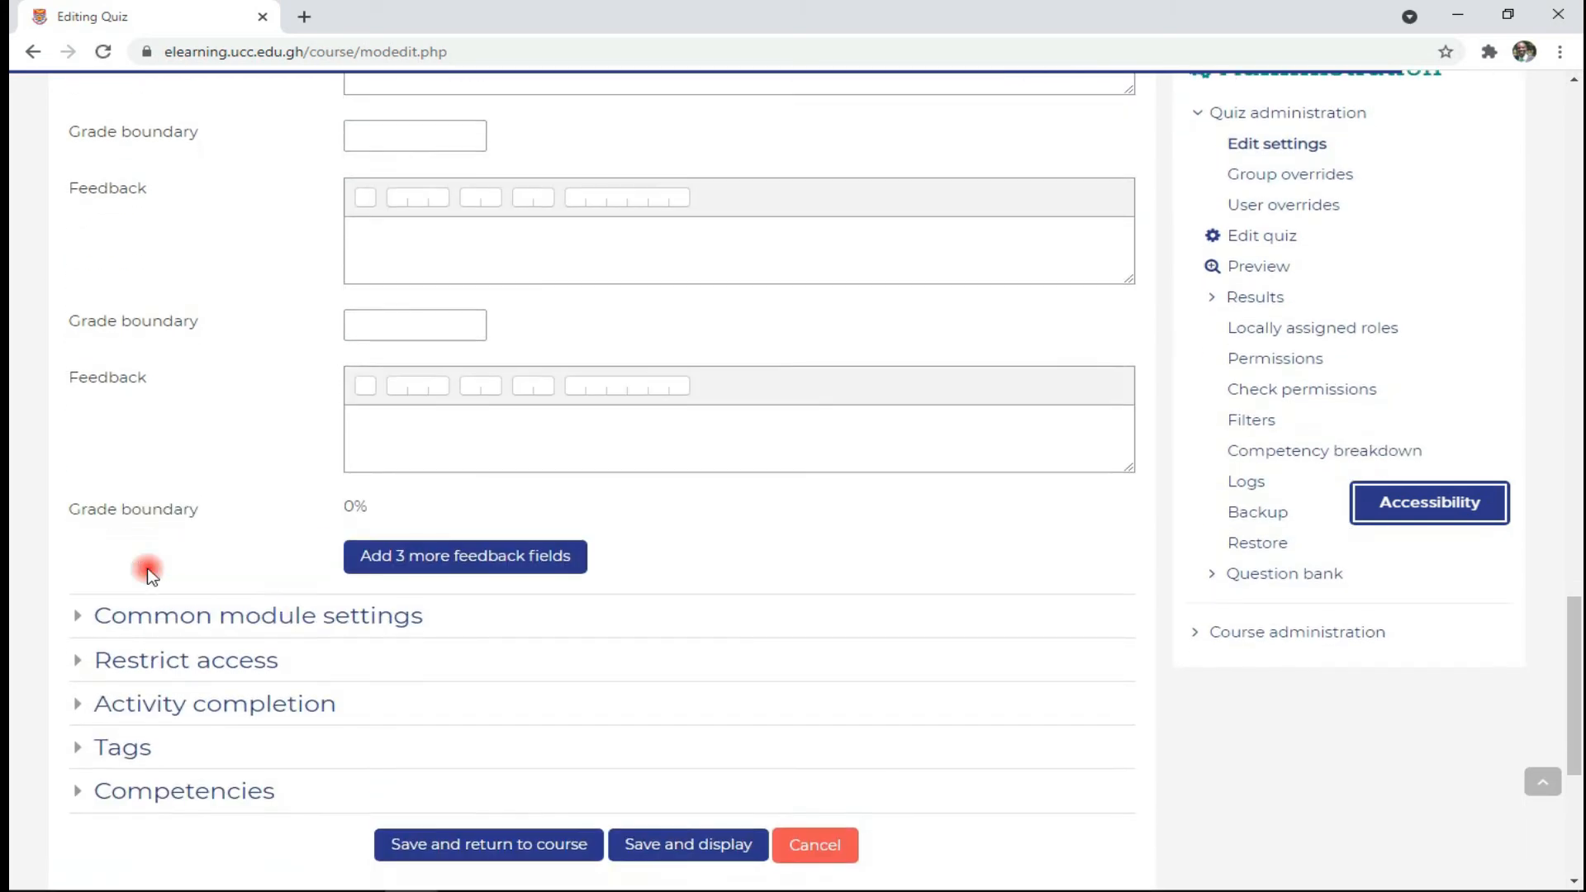
- Expand Common module settings, keeping availability at Show on course page
{"action": "left_click", "coordinate": [78, 554]}
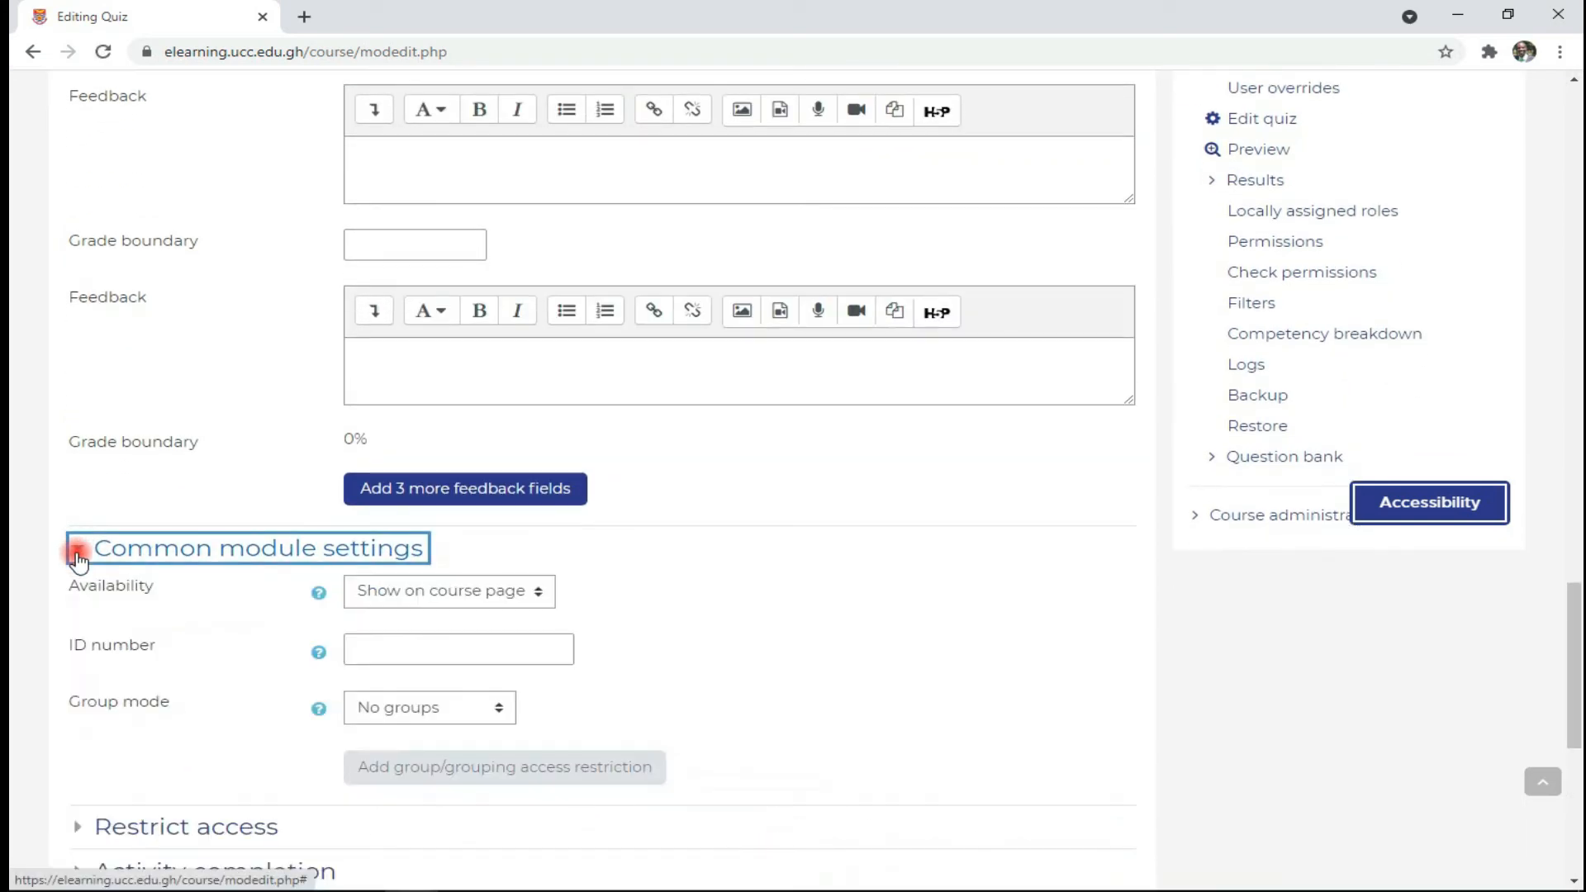
{"action": "scroll", "coordinate": [77, 553], "scroll_direction": "down", "scroll_amount": 1}
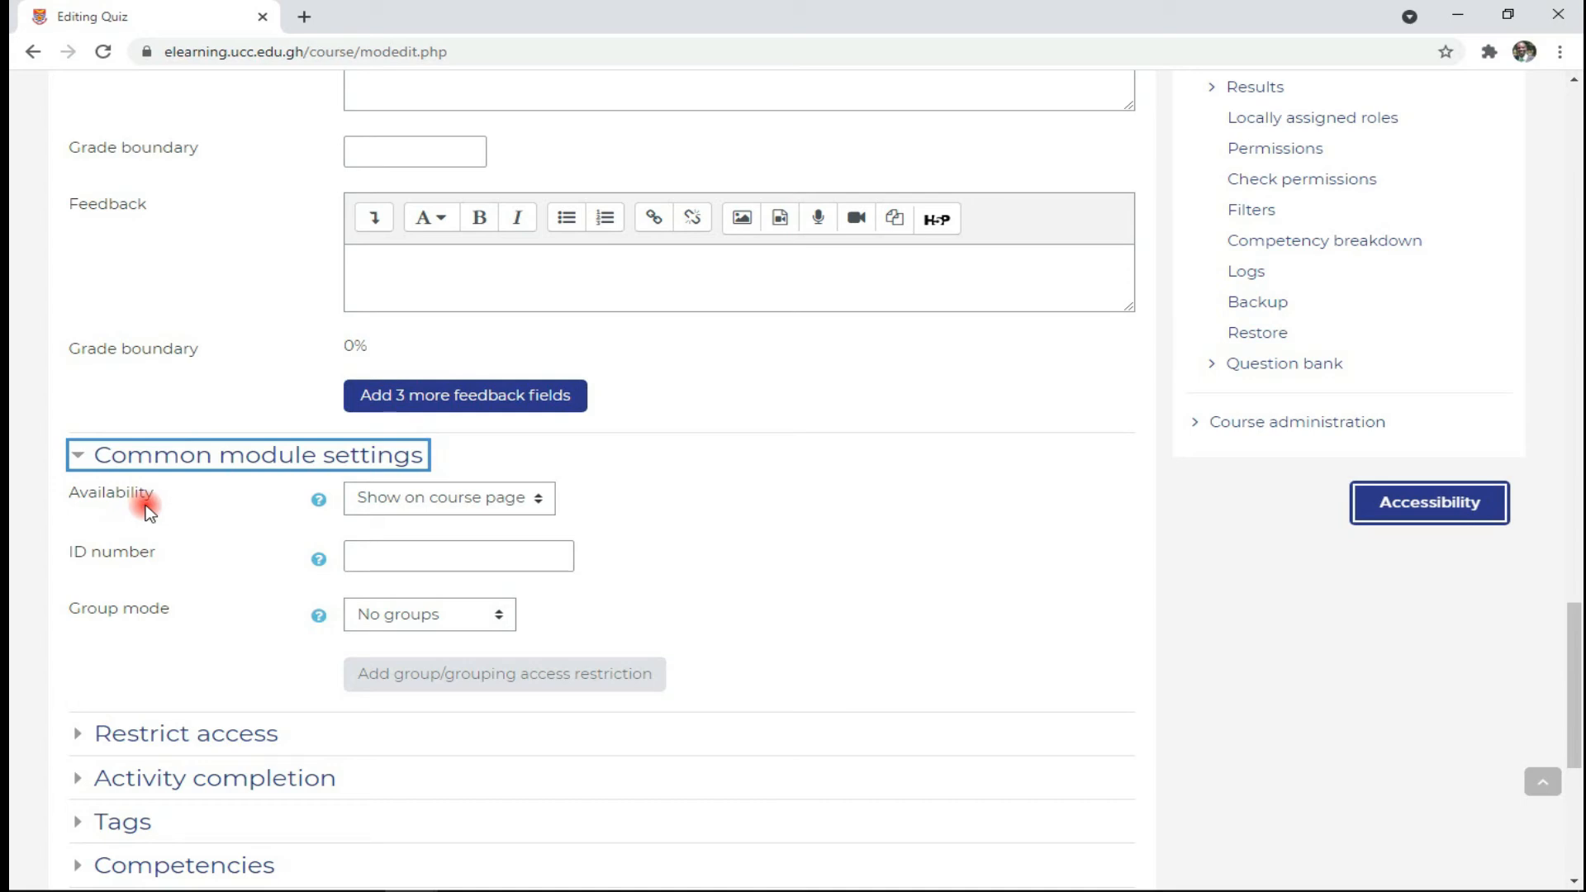
{"action": "left_click", "coordinate": [431, 499]}
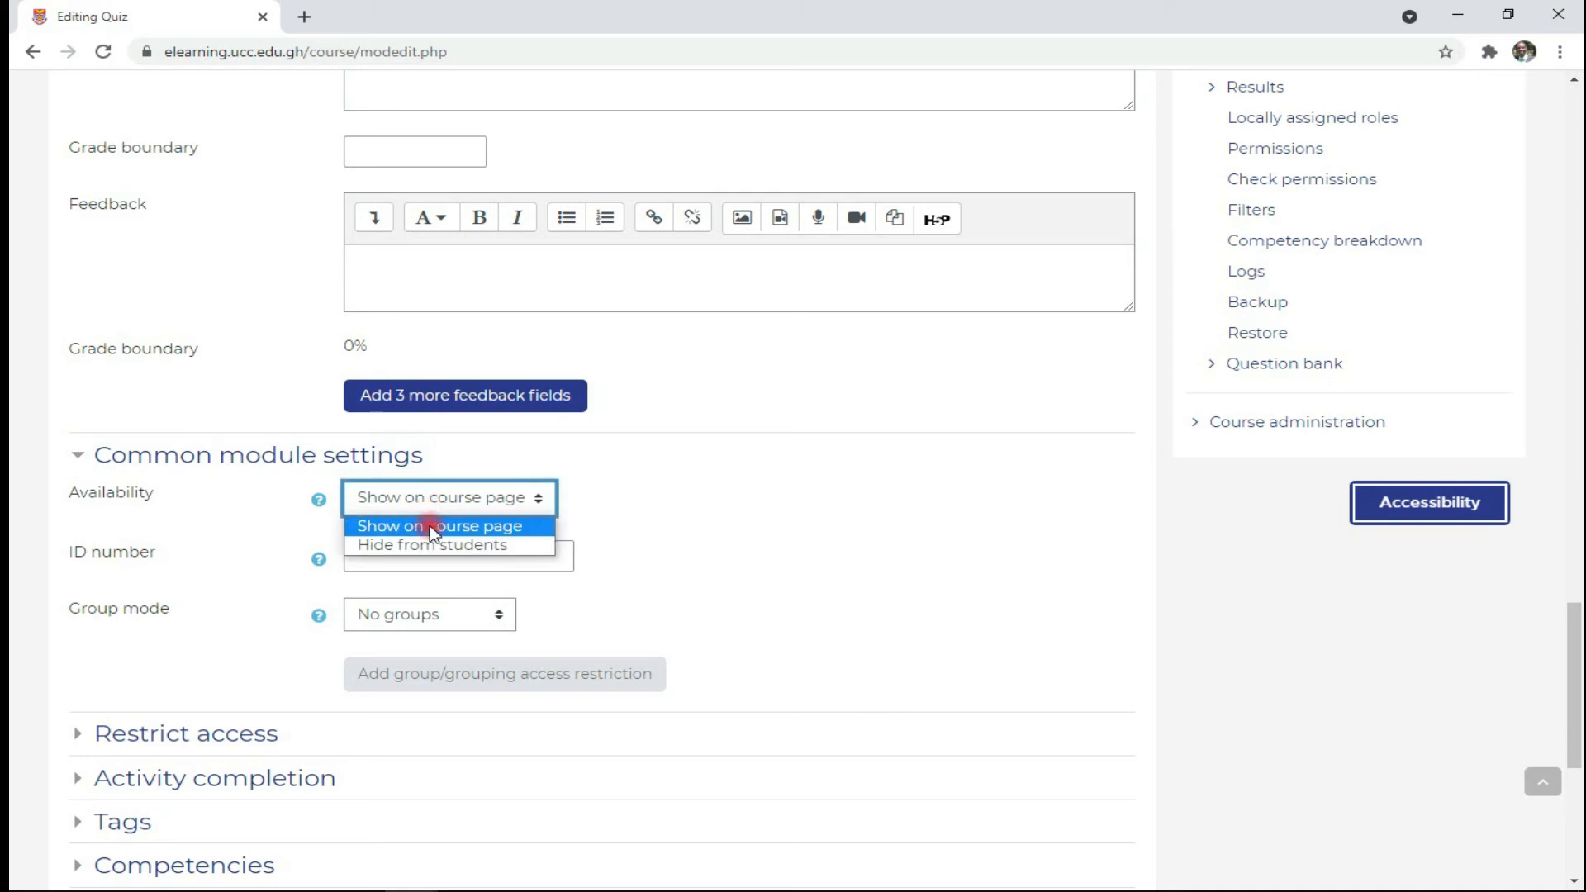
{"action": "left_click", "coordinate": [306, 526]}
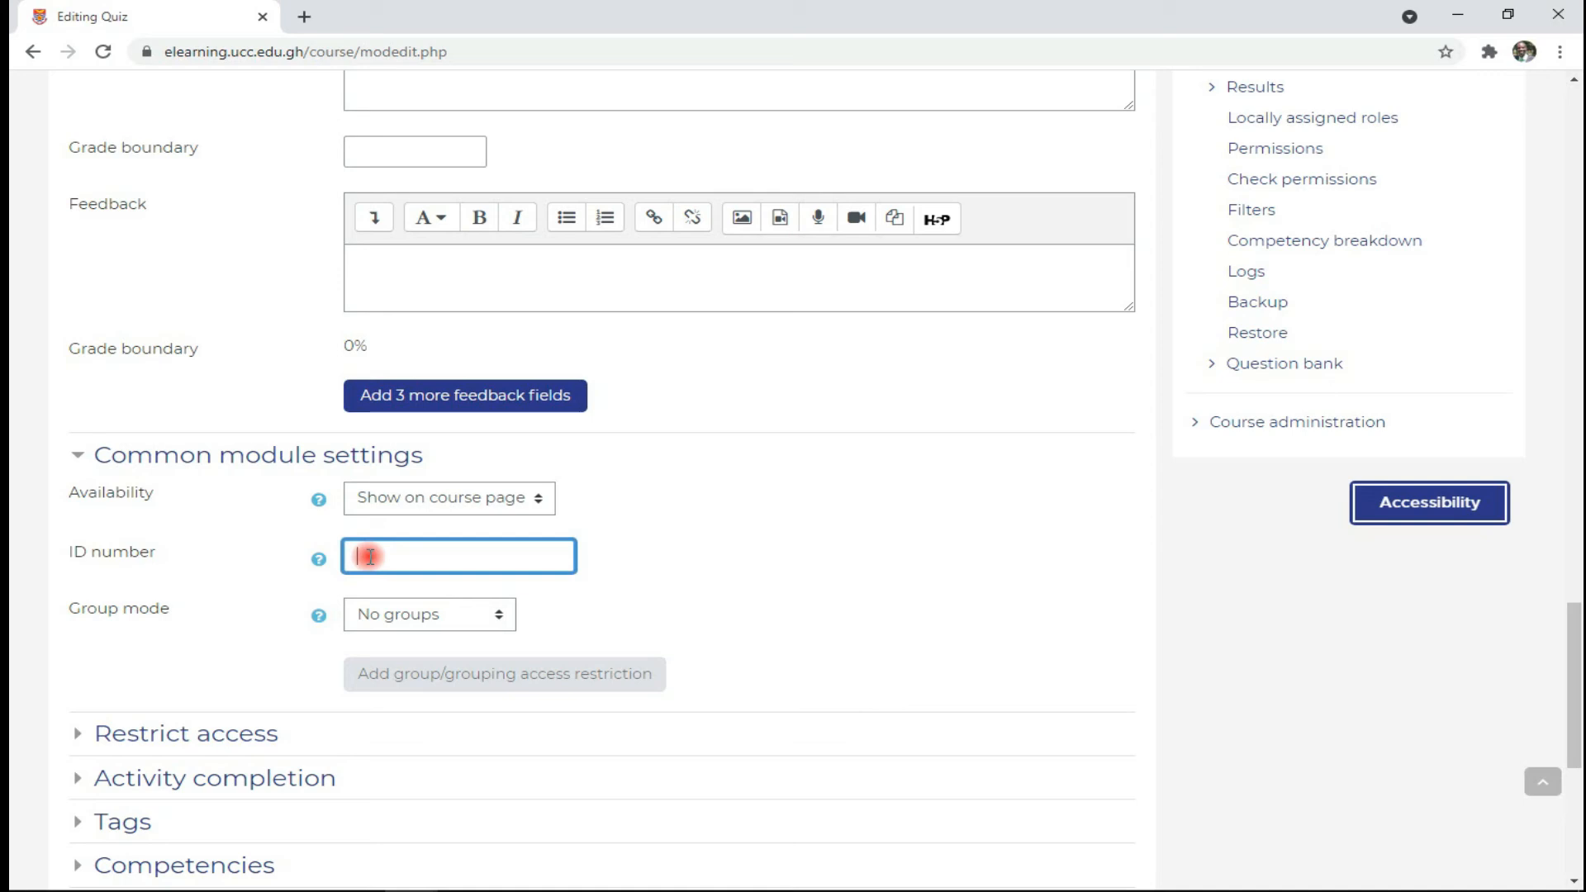
- Try Separate and Visible groups, then set group mode back to No groups
{"action": "left_click", "coordinate": [389, 616]}
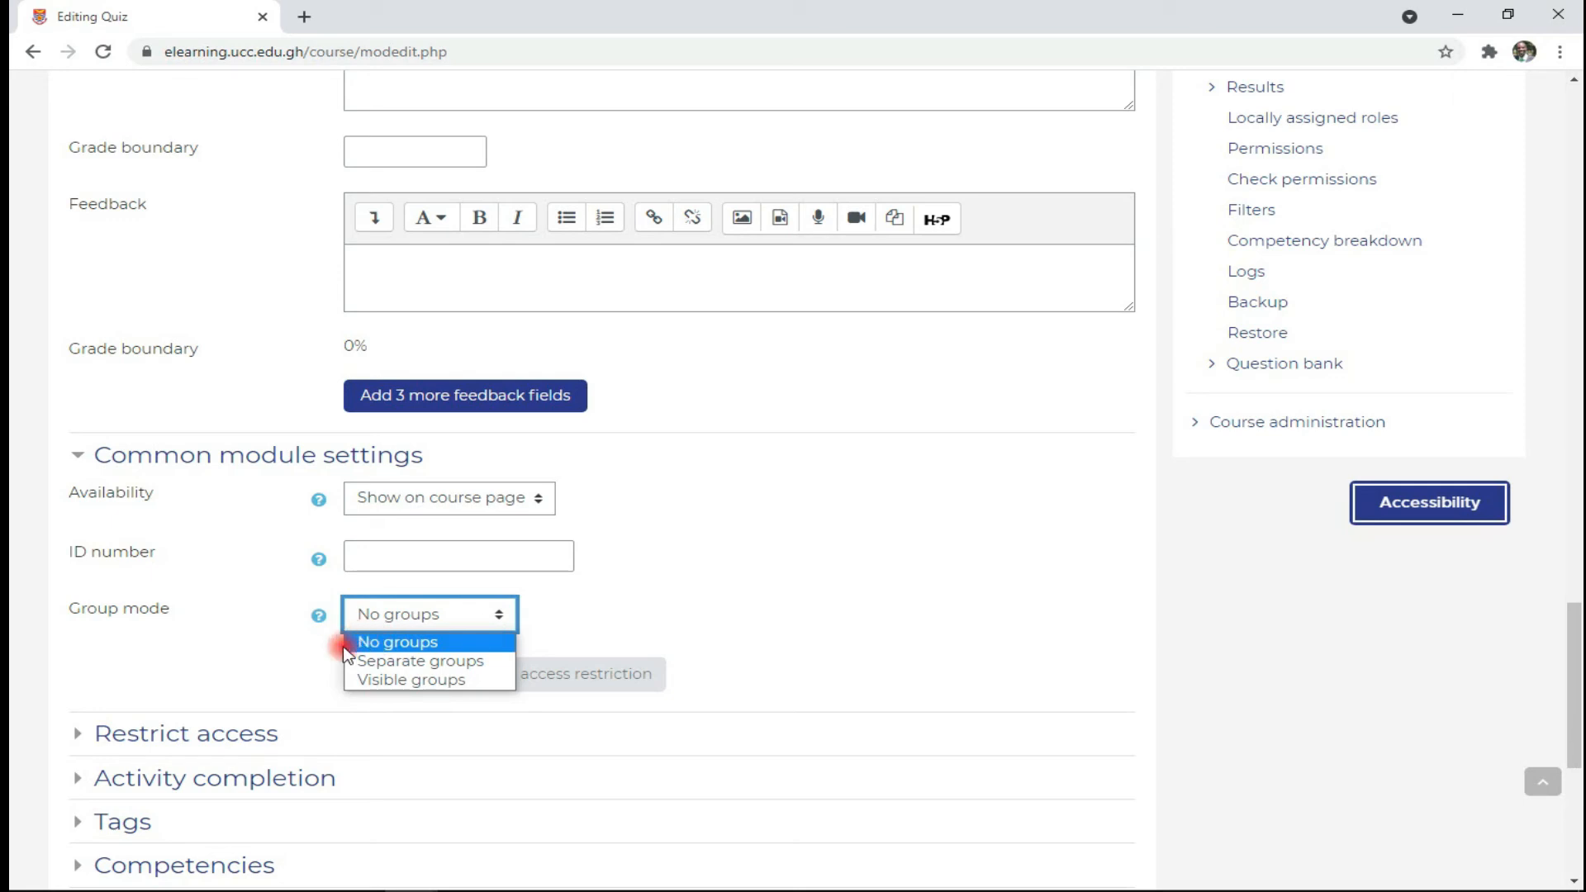
{"action": "left_click", "coordinate": [352, 642]}
{"action": "left_click", "coordinate": [393, 618]}
{"action": "left_click", "coordinate": [355, 672]}
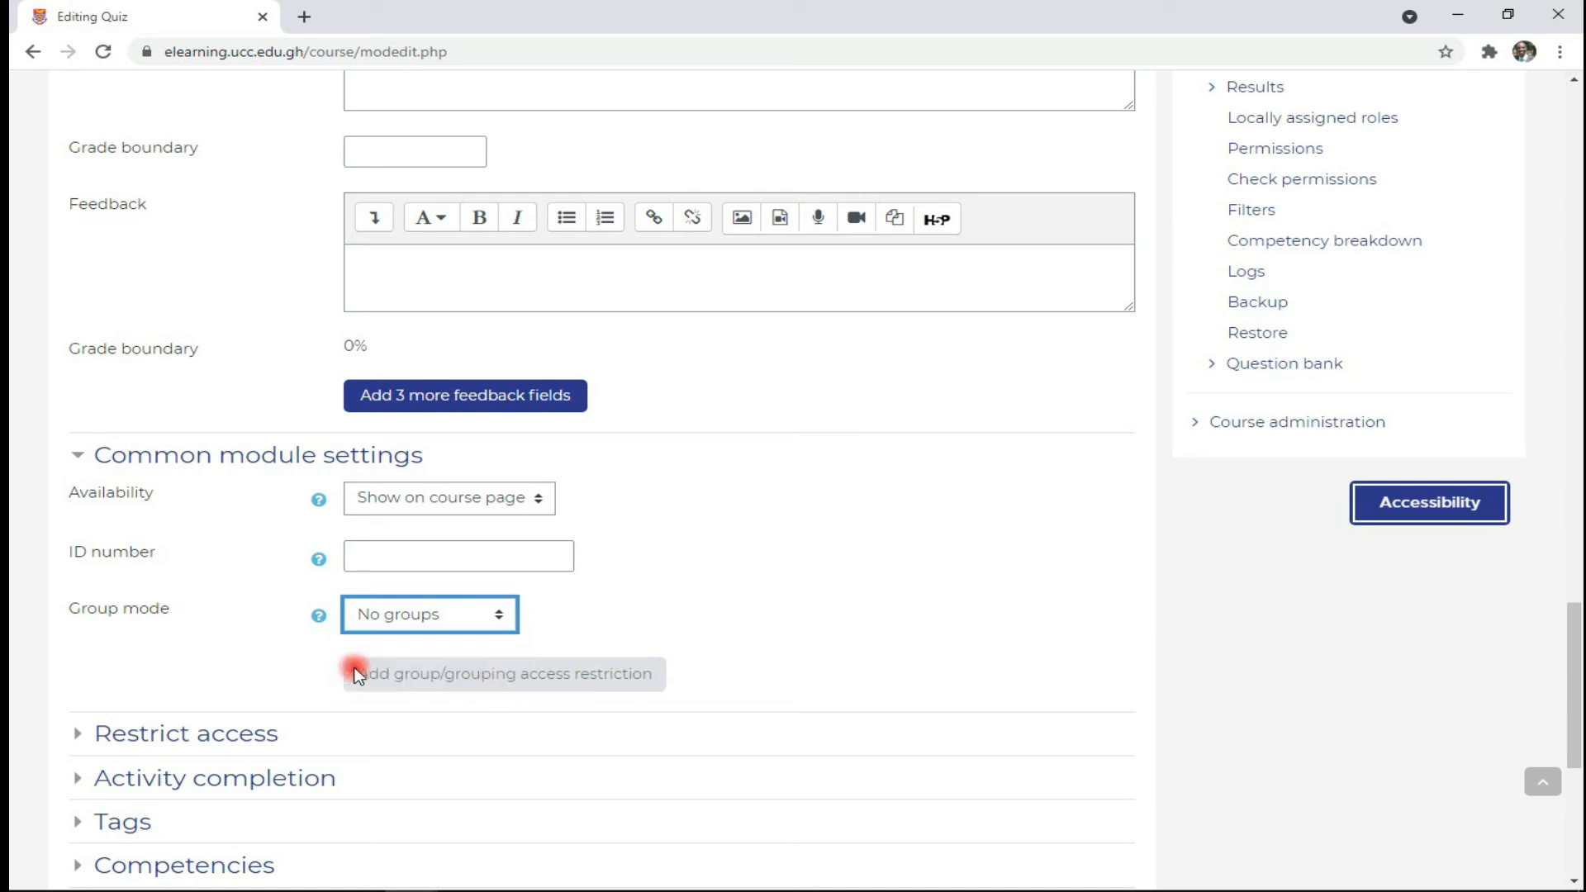
{"action": "left_click", "coordinate": [386, 619]}
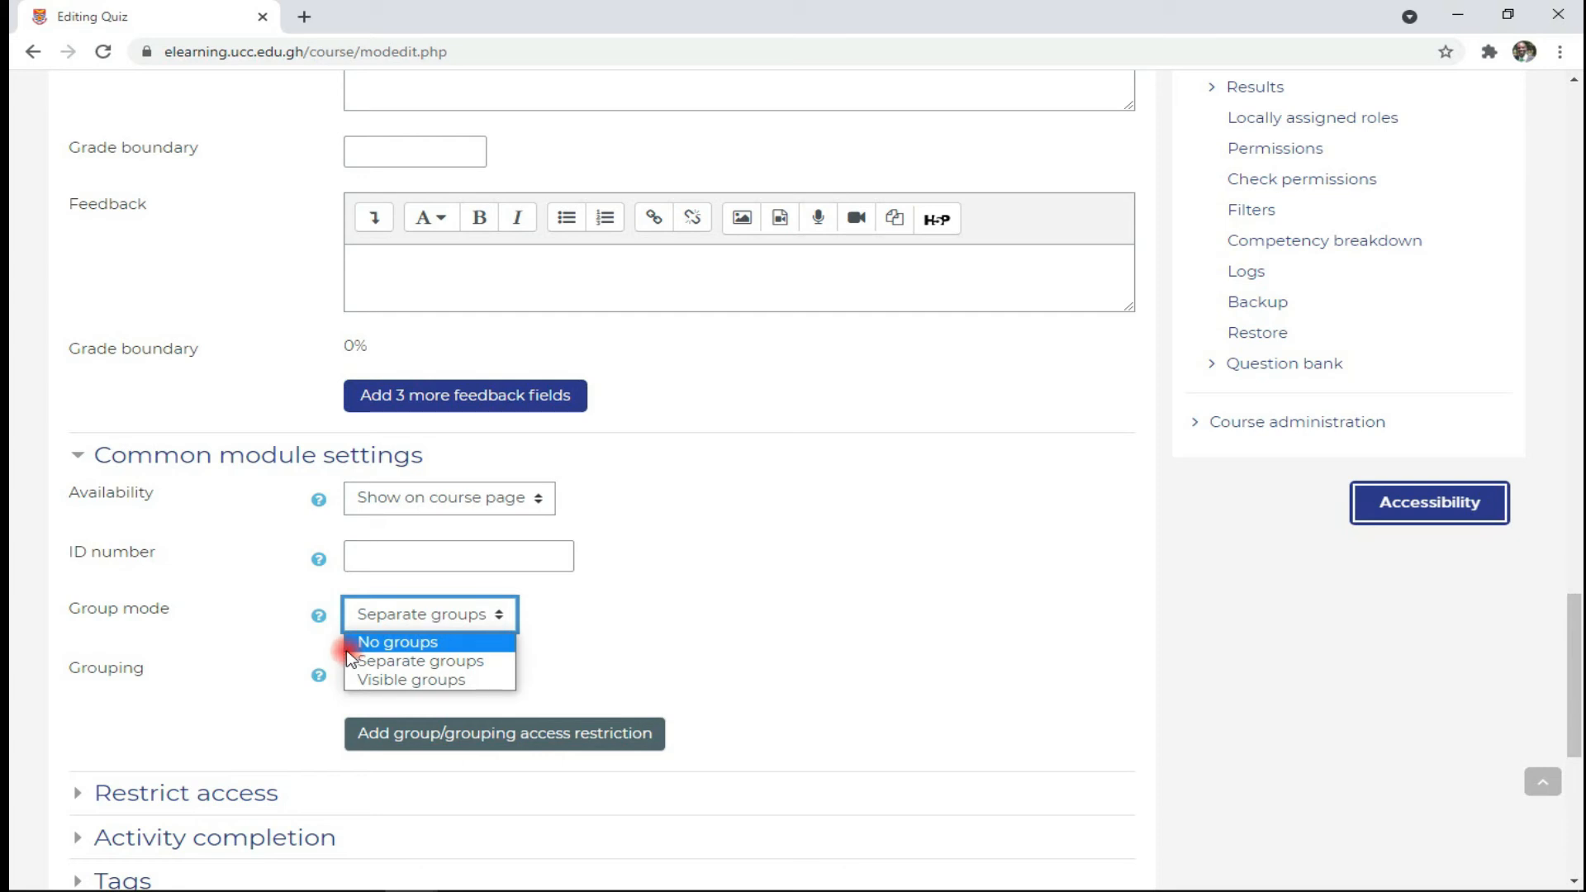
{"action": "left_click", "coordinate": [351, 679]}
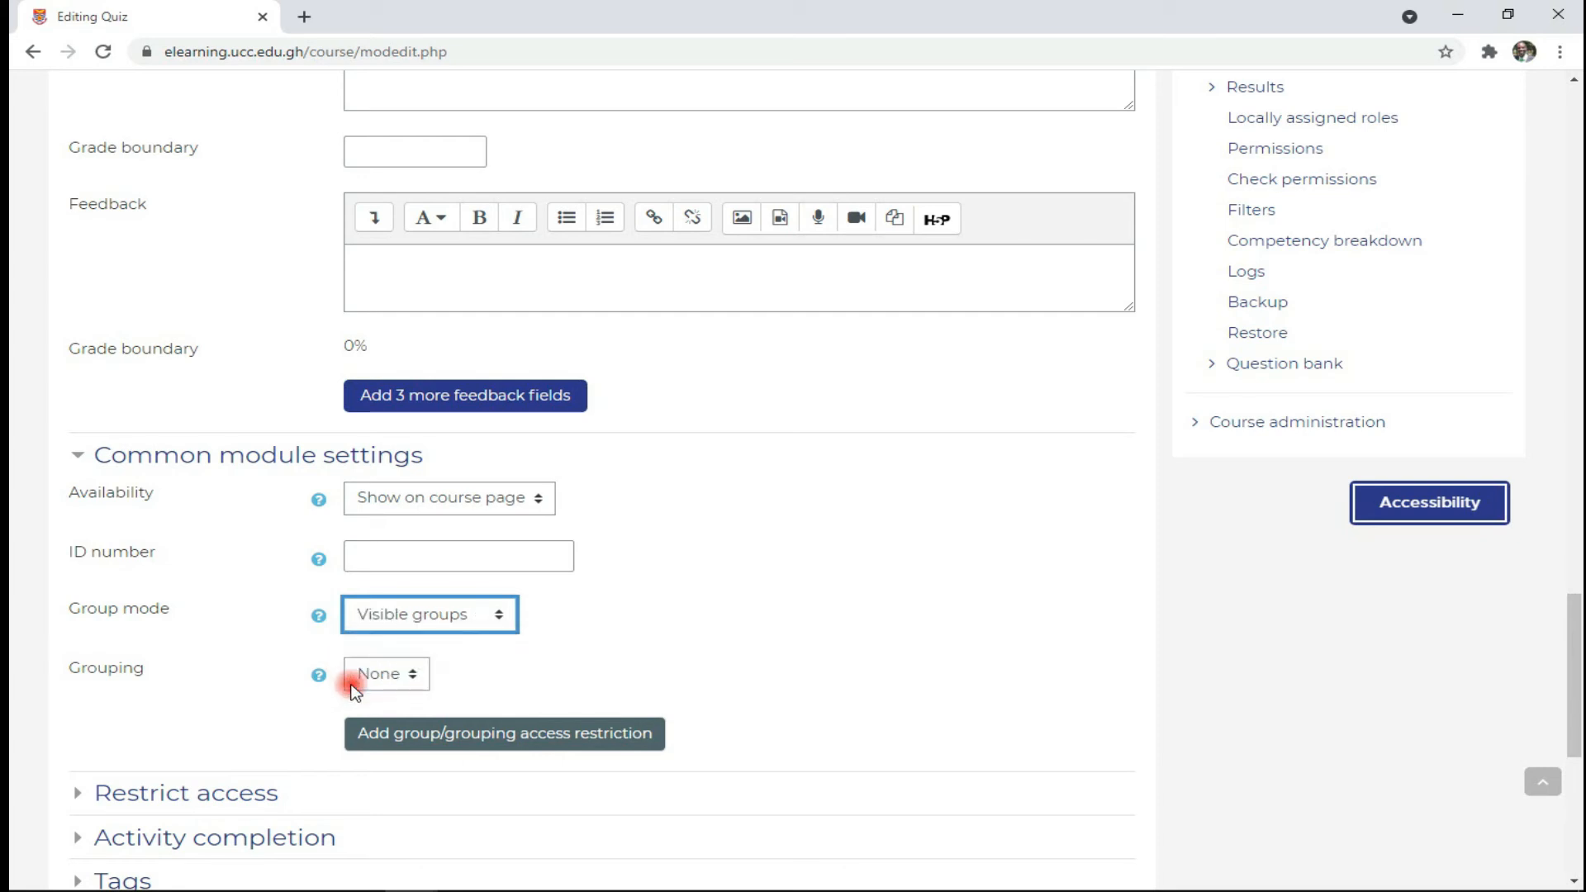
{"action": "left_click", "coordinate": [405, 627]}
{"action": "left_click", "coordinate": [418, 647]}
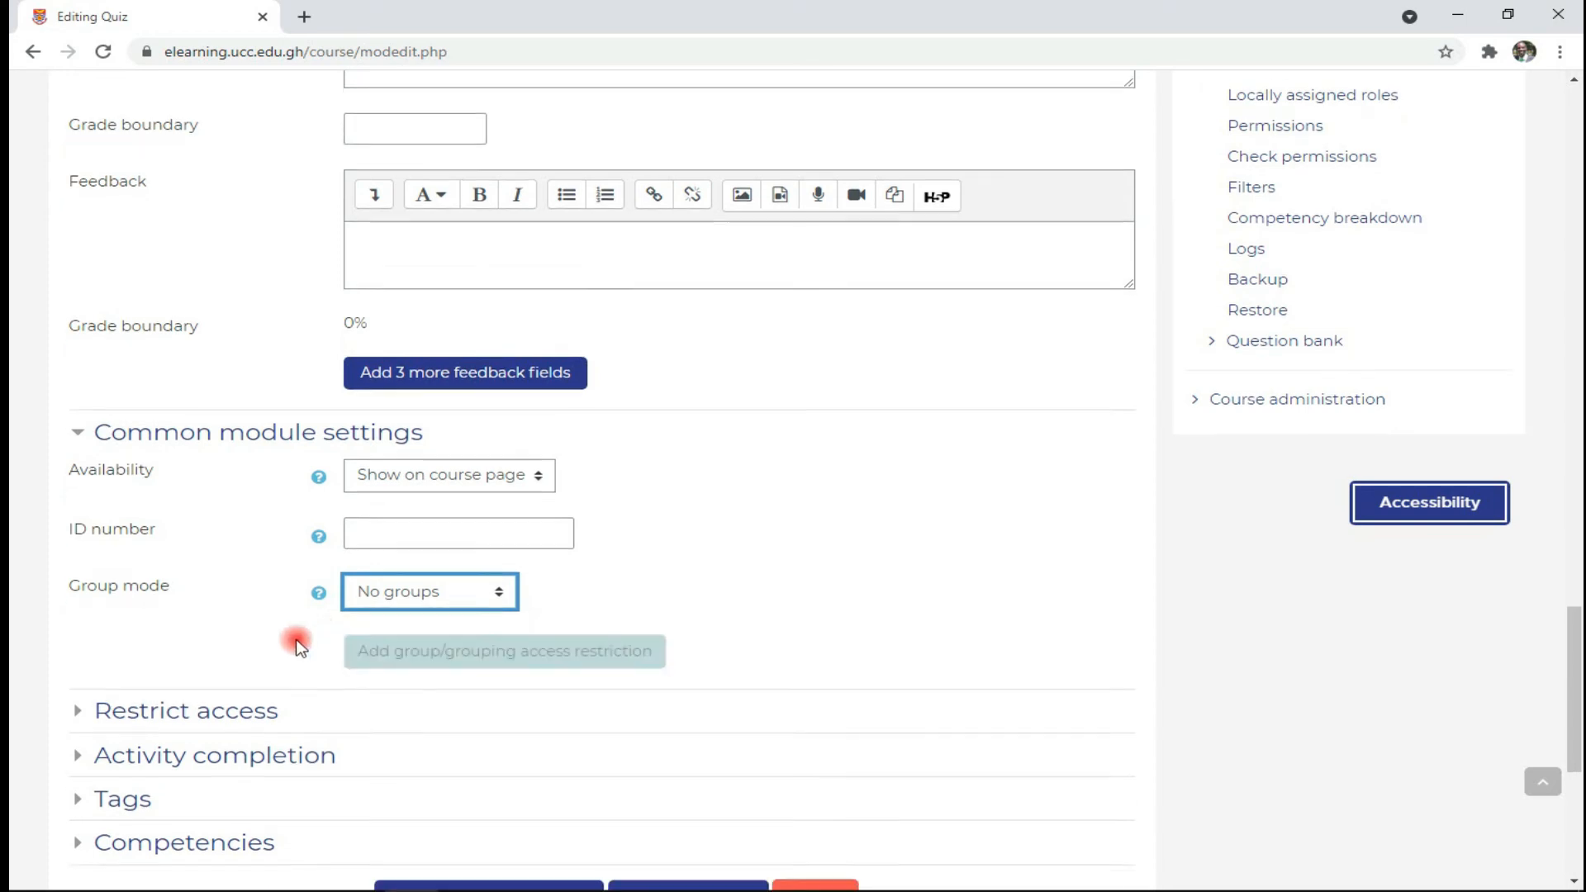
{"action": "scroll", "coordinate": [301, 576], "scroll_direction": "down", "scroll_amount": 2}
{"action": "left_click", "coordinate": [354, 493]}
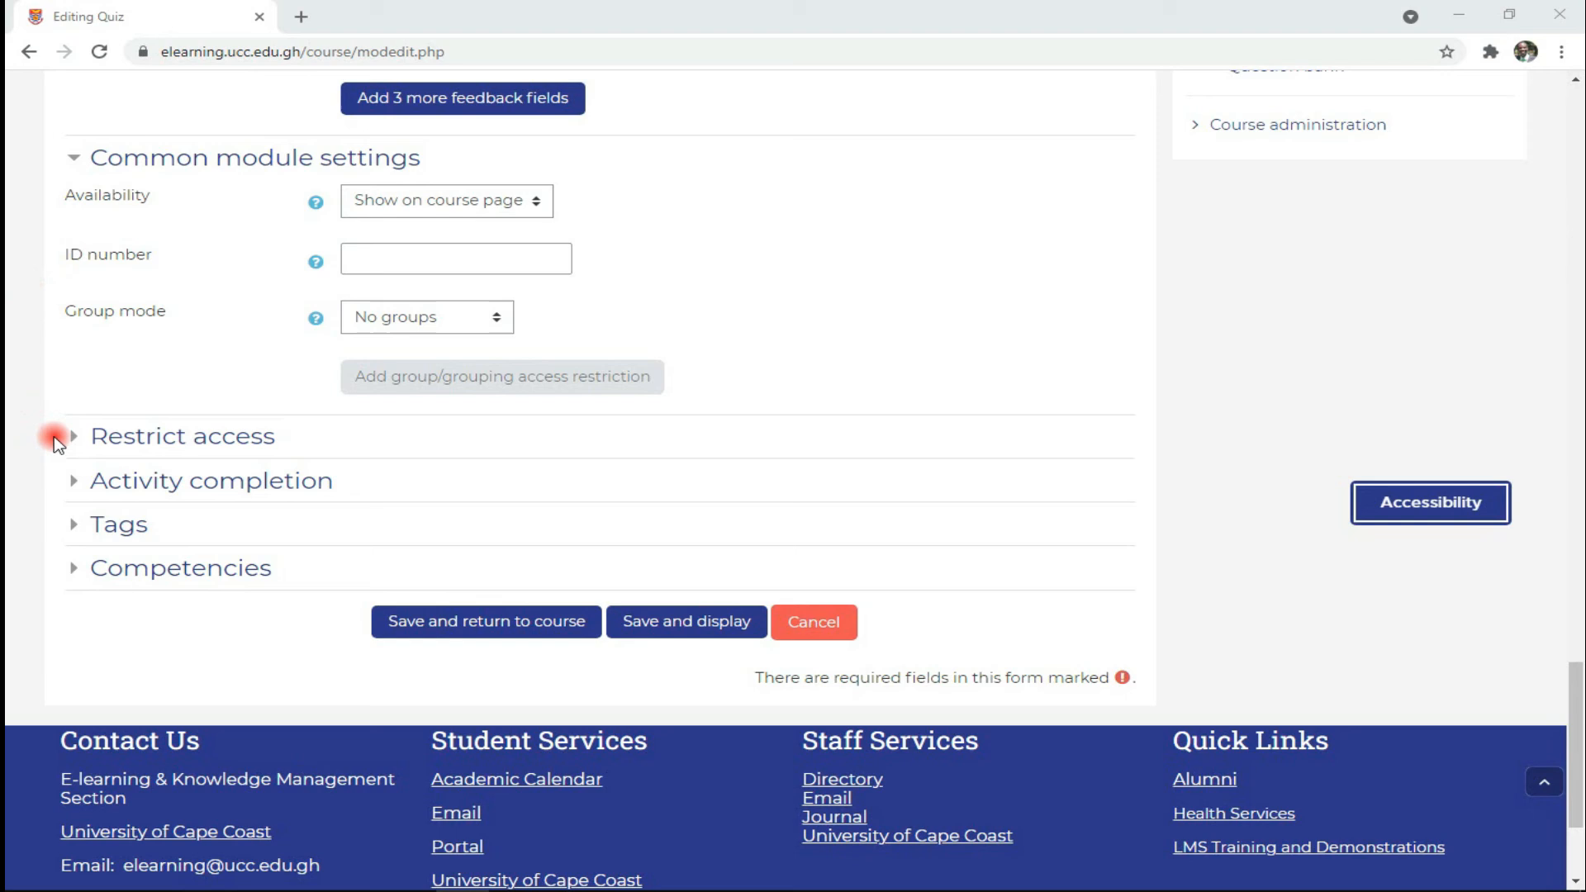
- Expand Restrict access and bring up the Add restriction dialog with its restriction types
{"action": "left_click", "coordinate": [74, 436]}
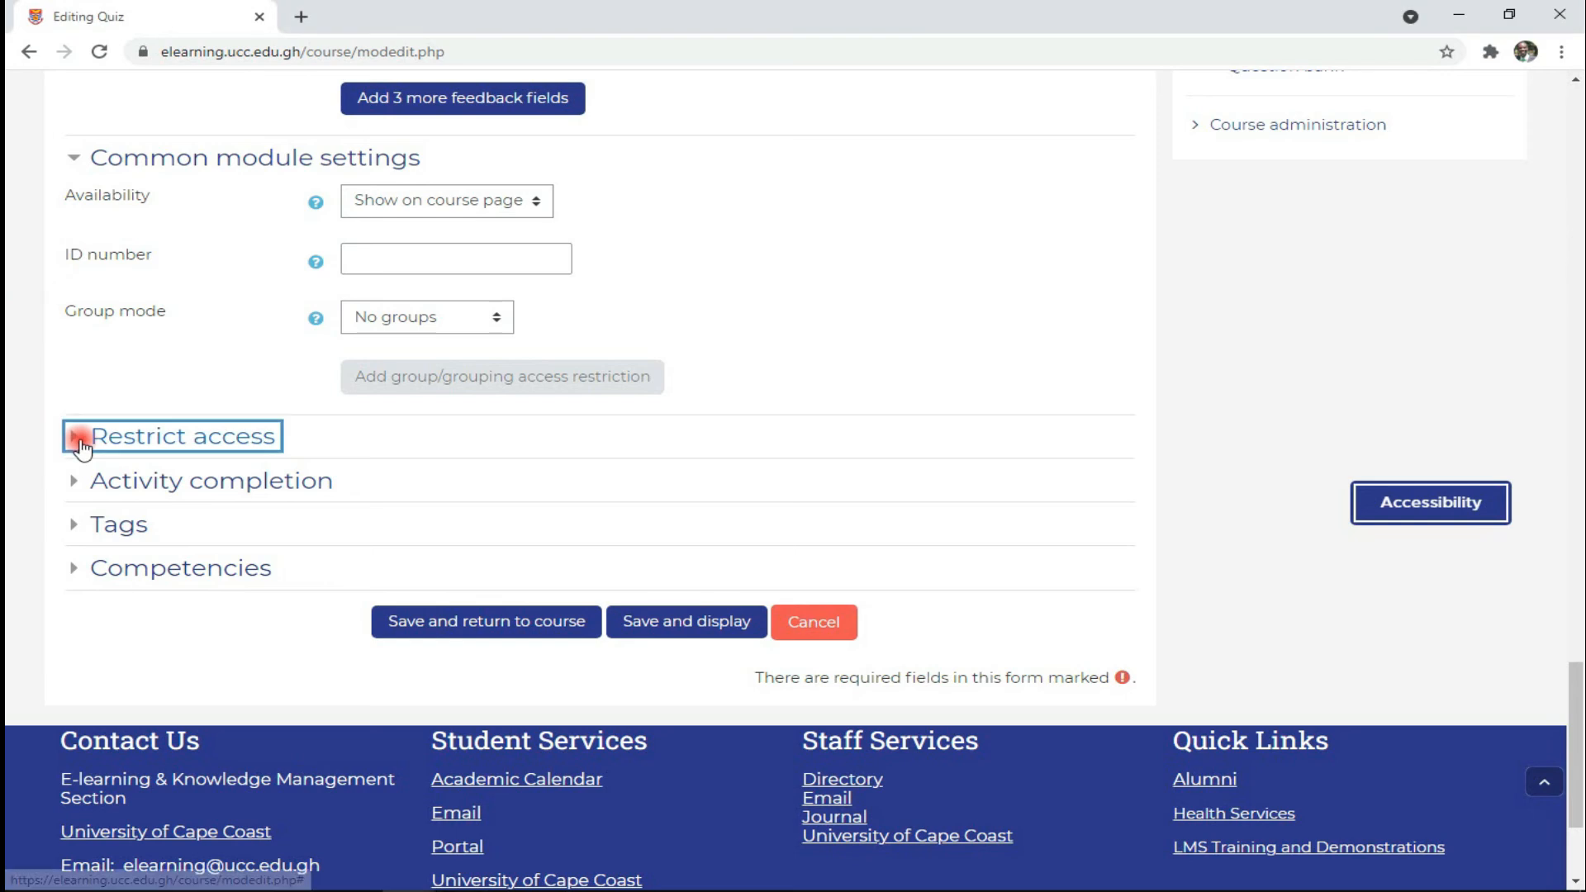
{"action": "scroll", "coordinate": [92, 449], "scroll_direction": "down", "scroll_amount": 1}
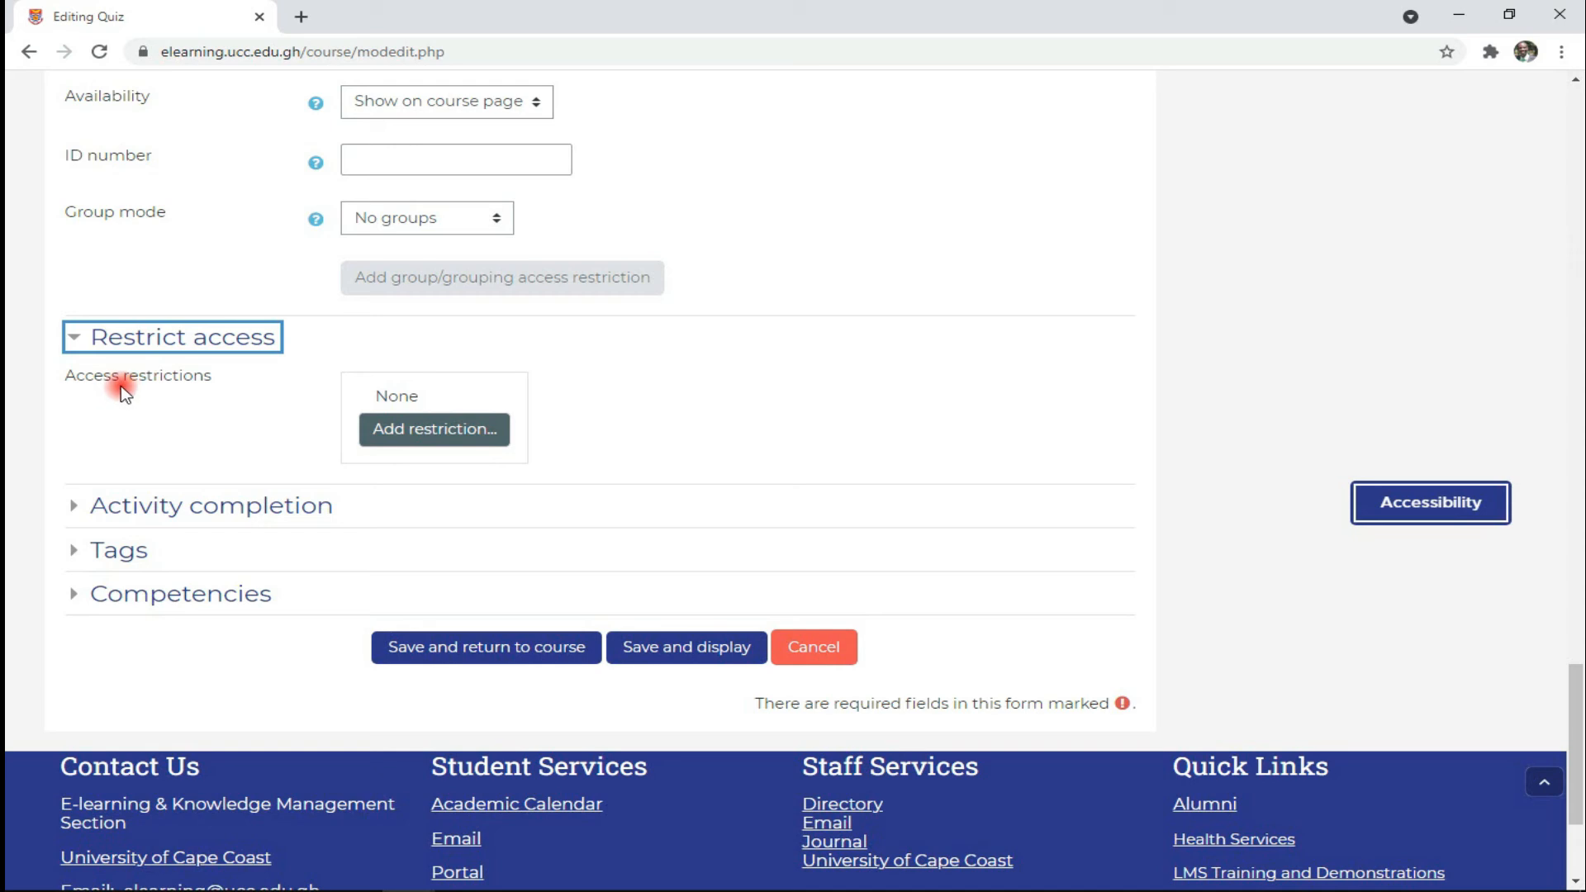
{"action": "left_click", "coordinate": [466, 429]}
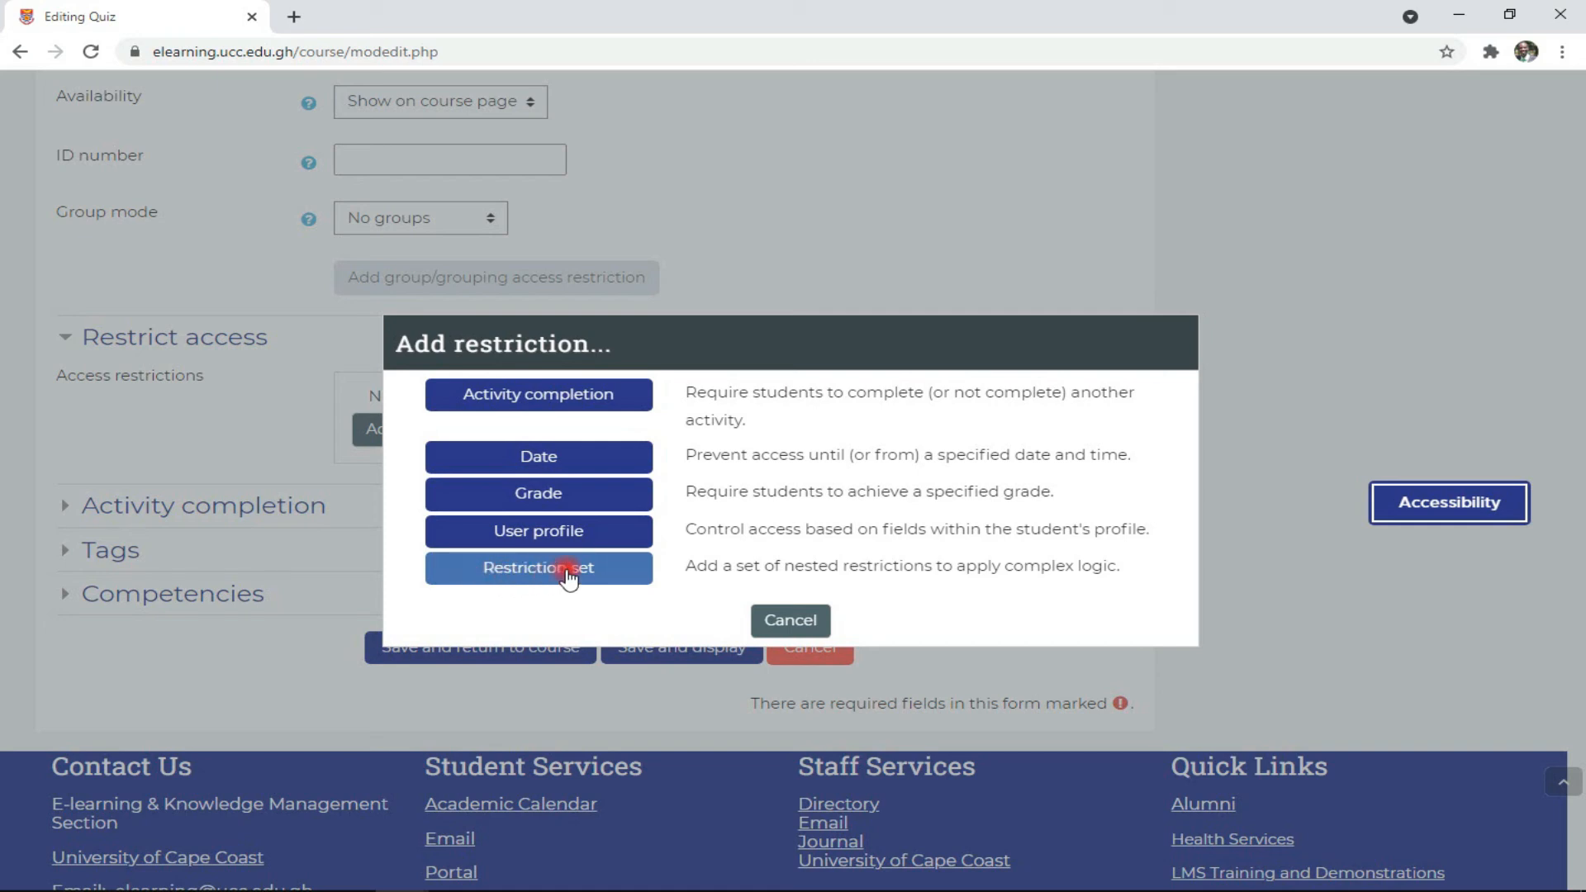
- Add a Date access restriction from 10 October 2021, then expand Activity completion
{"action": "left_click", "coordinate": [558, 457]}
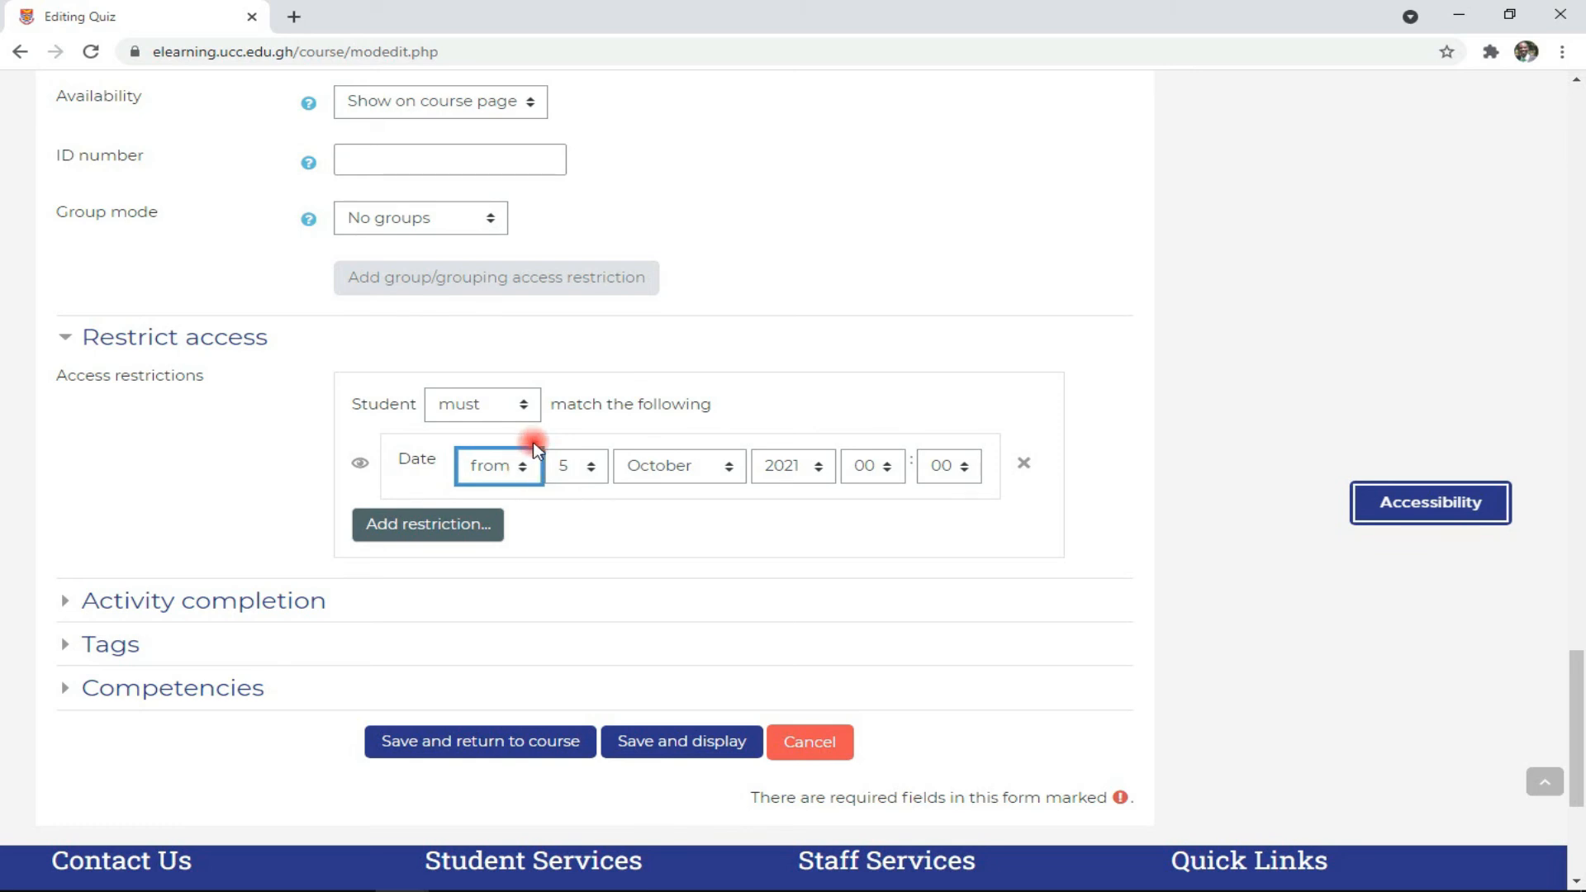
{"action": "left_click", "coordinate": [570, 465]}
{"action": "left_click", "coordinate": [577, 660]}
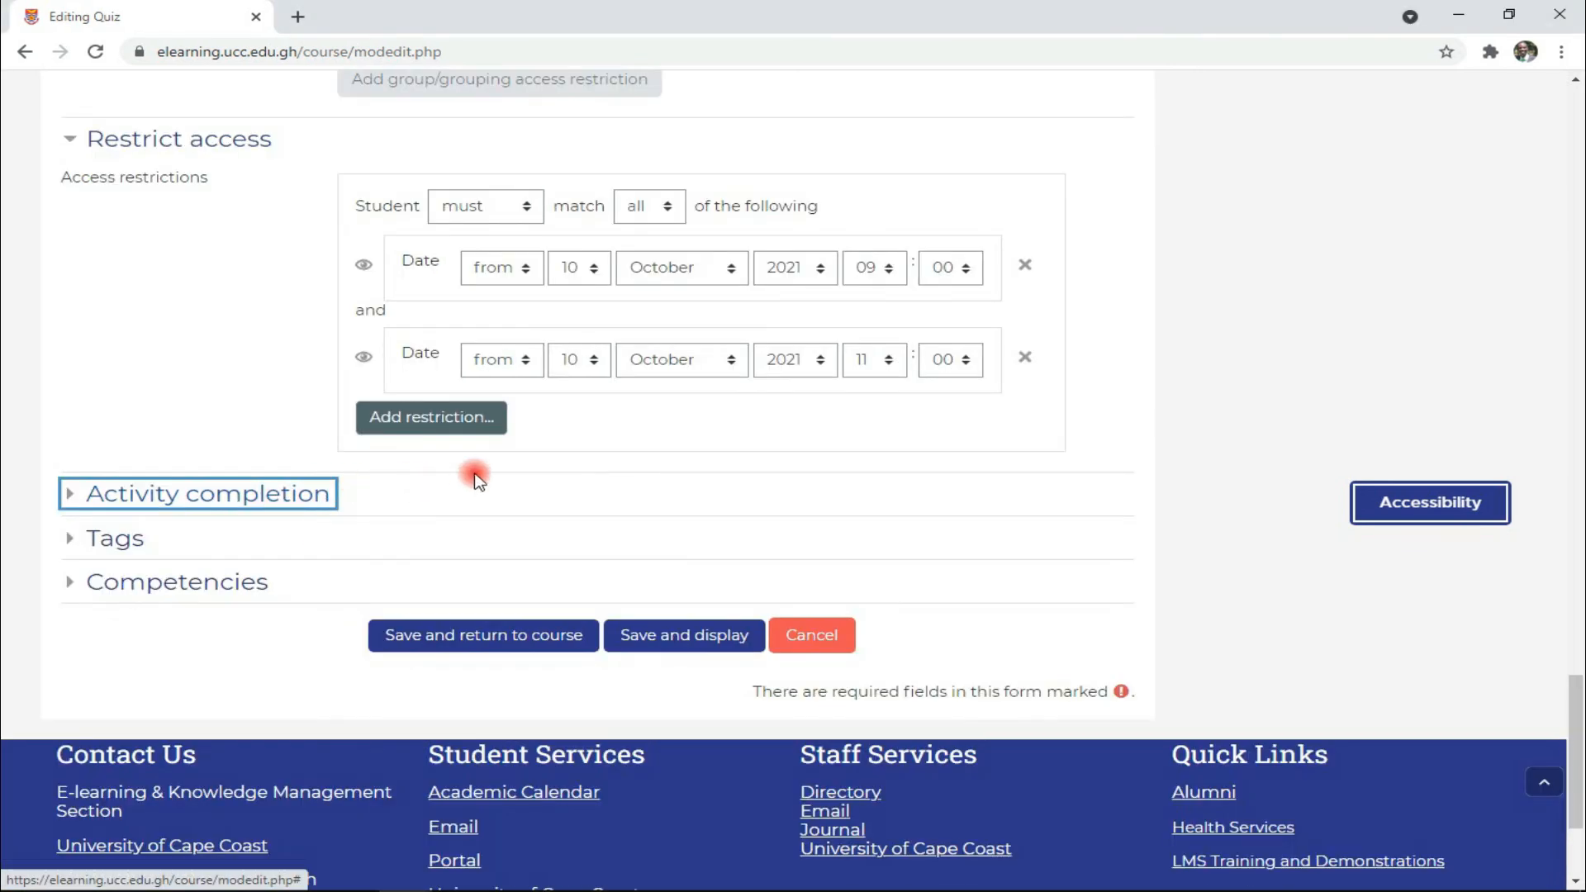
{"action": "left_click", "coordinate": [1127, 433]}
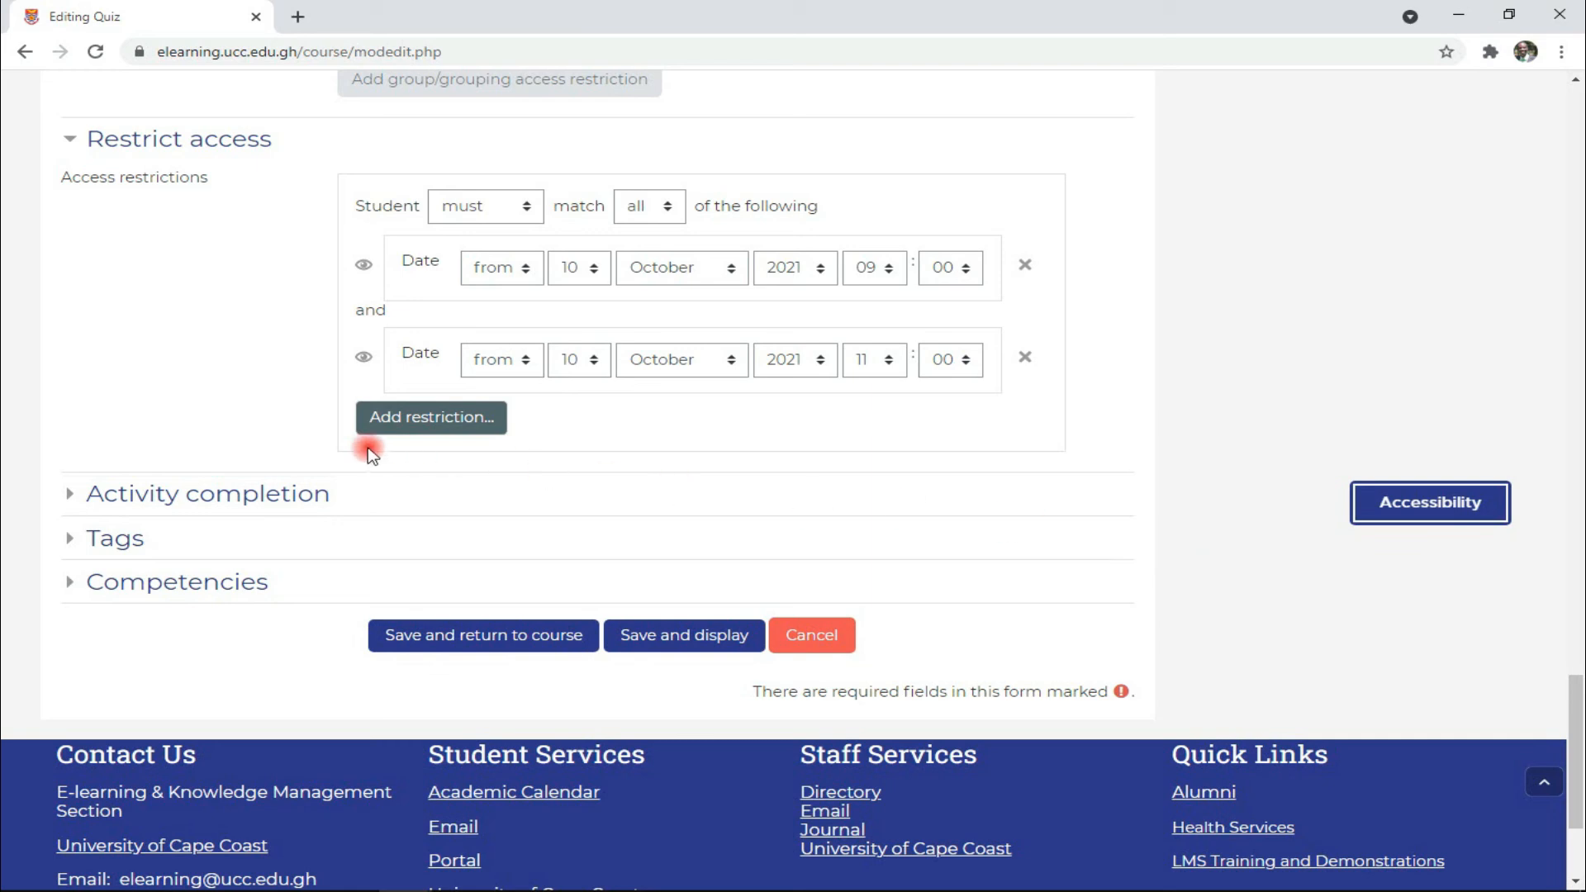
{"action": "left_click", "coordinate": [79, 506]}
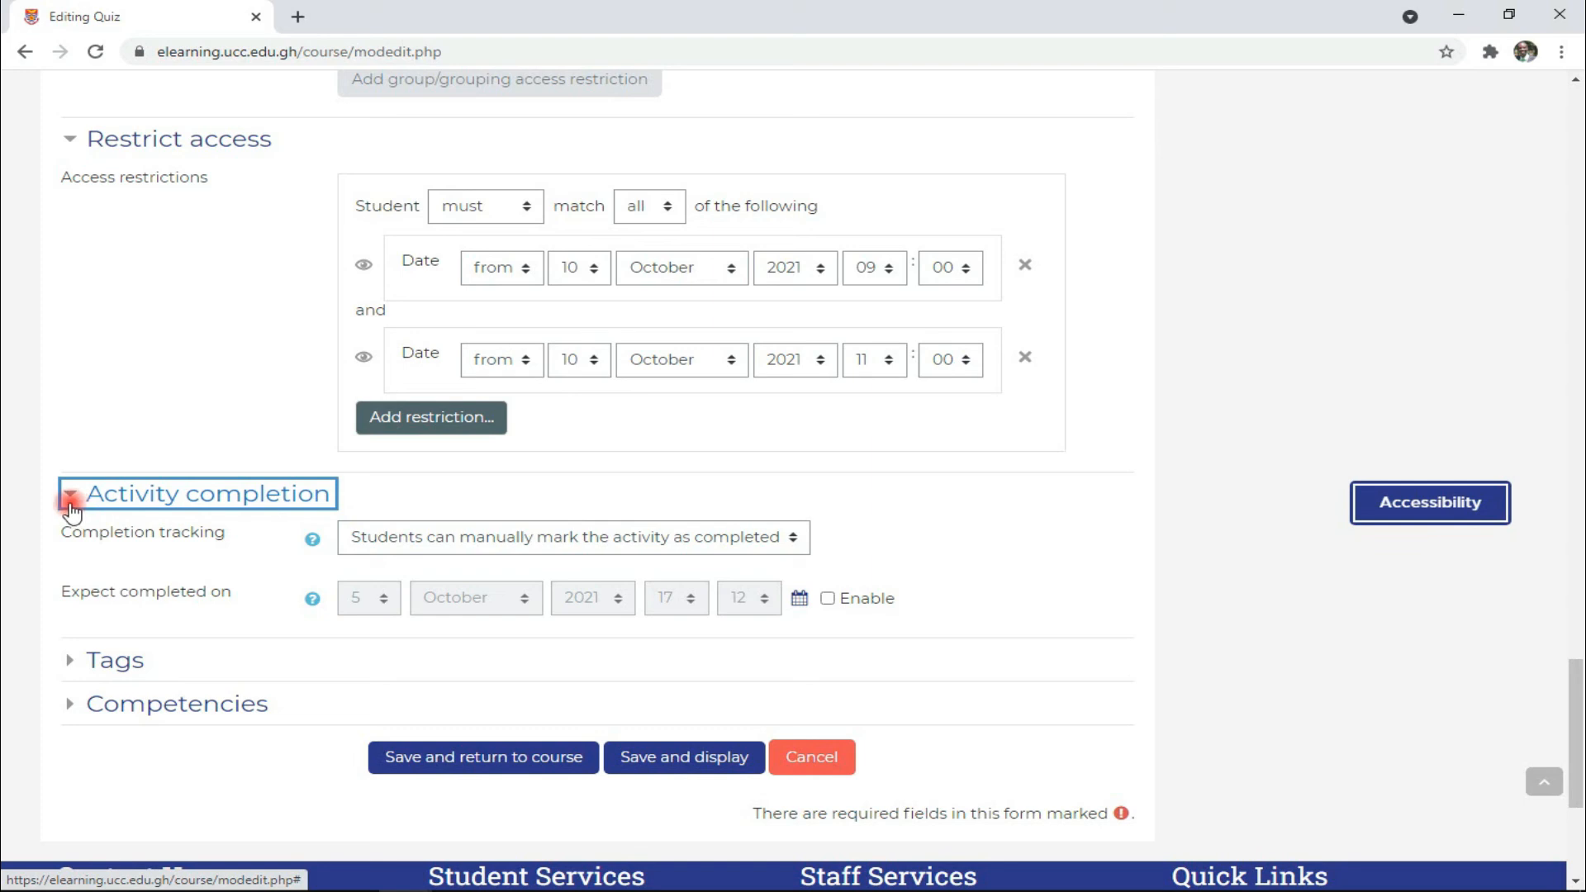
{"action": "left_click", "coordinate": [360, 539]}
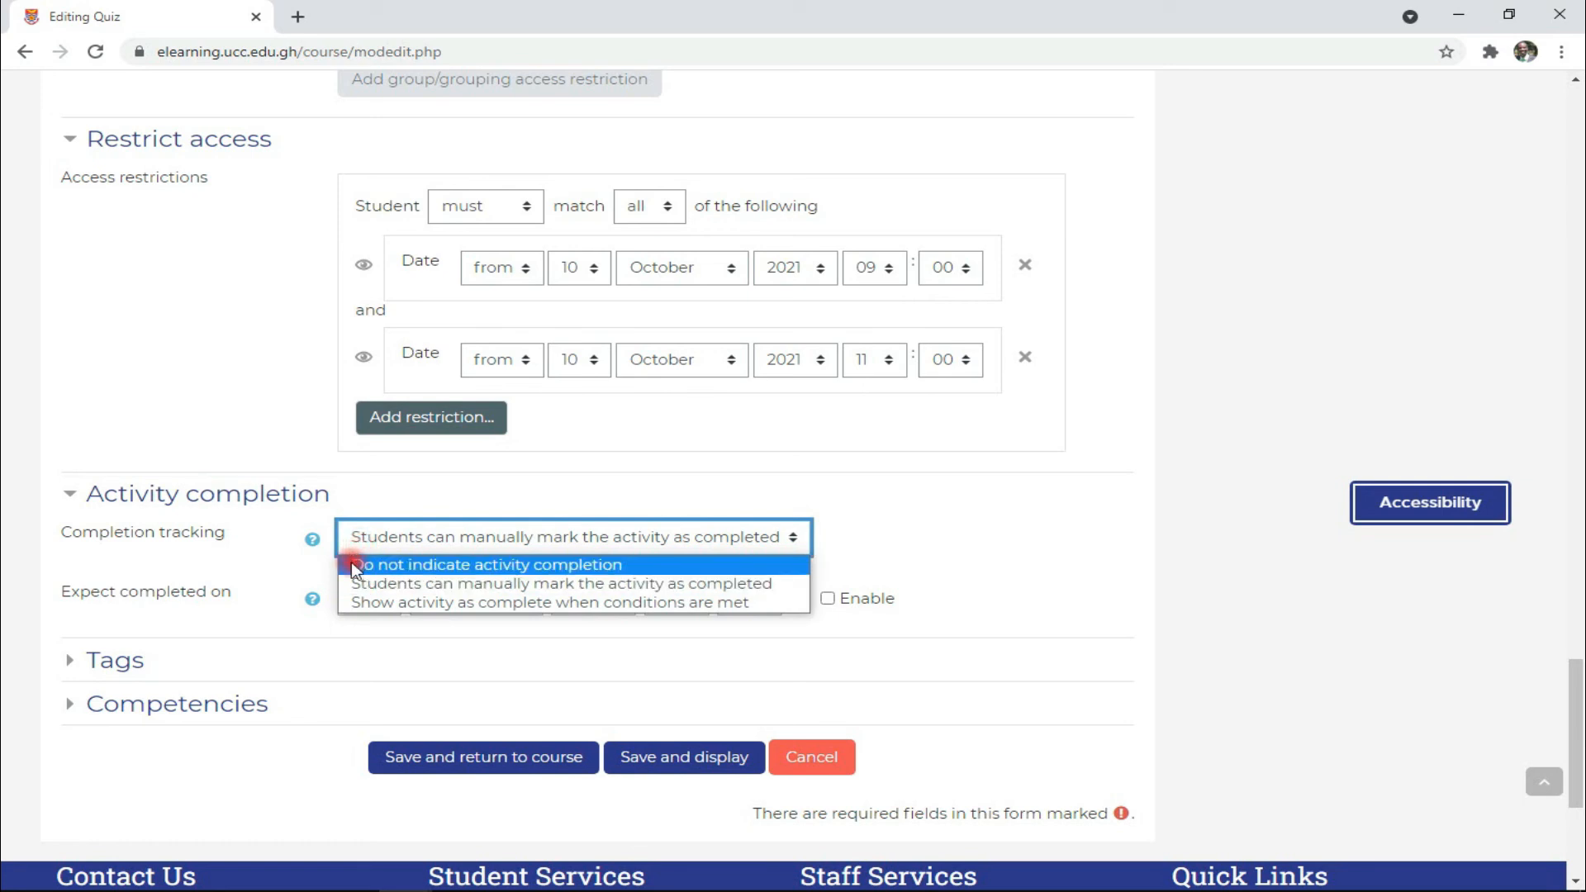
{"action": "left_click", "coordinate": [306, 578]}
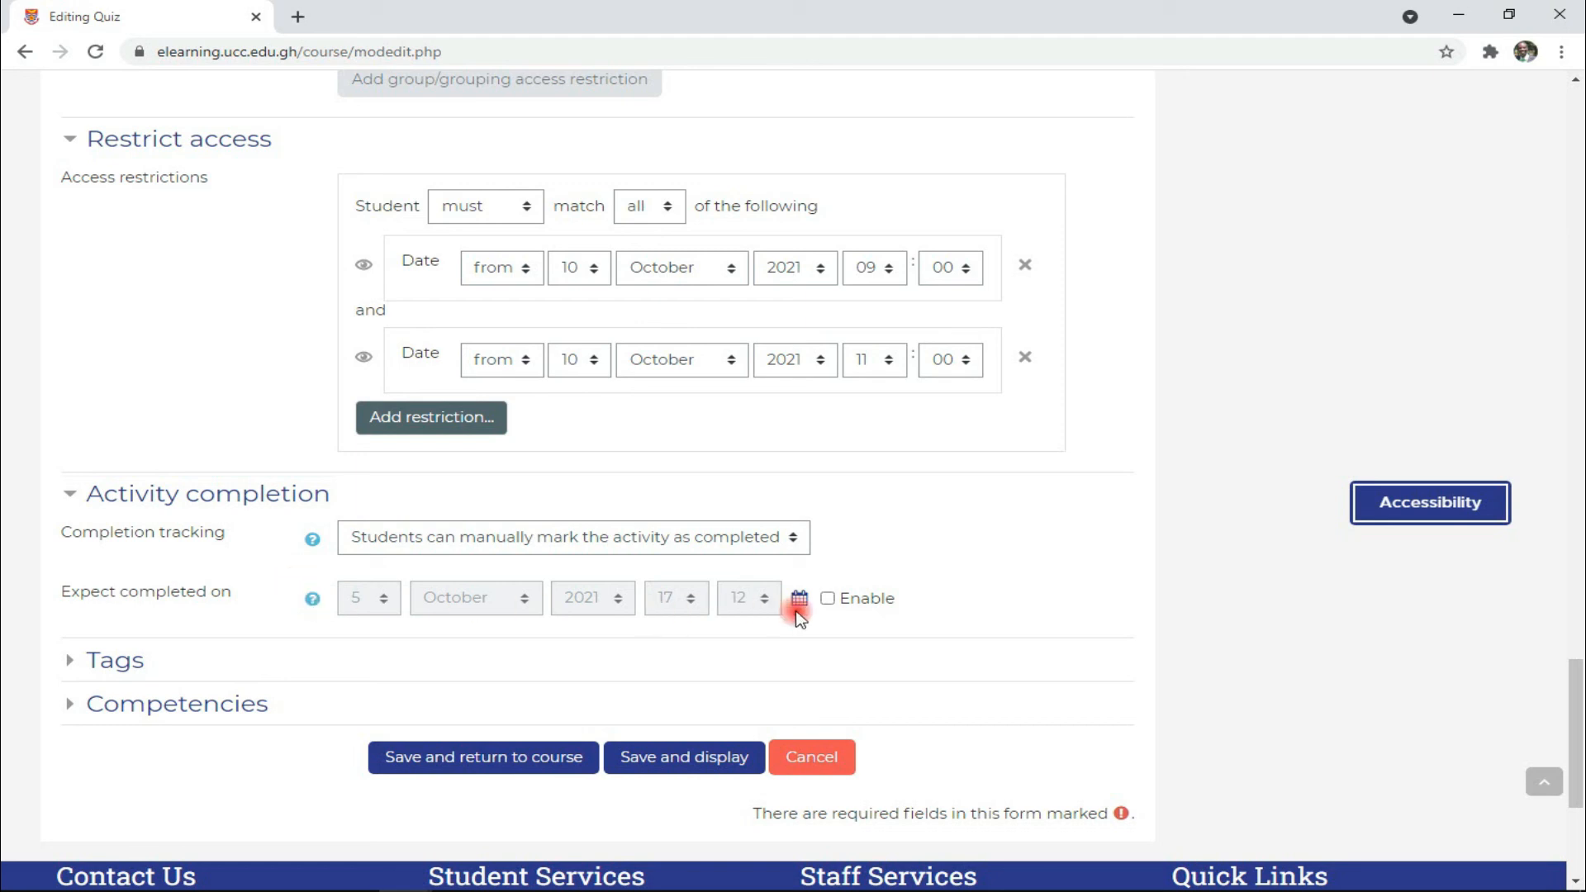
{"action": "left_click", "coordinate": [833, 601]}
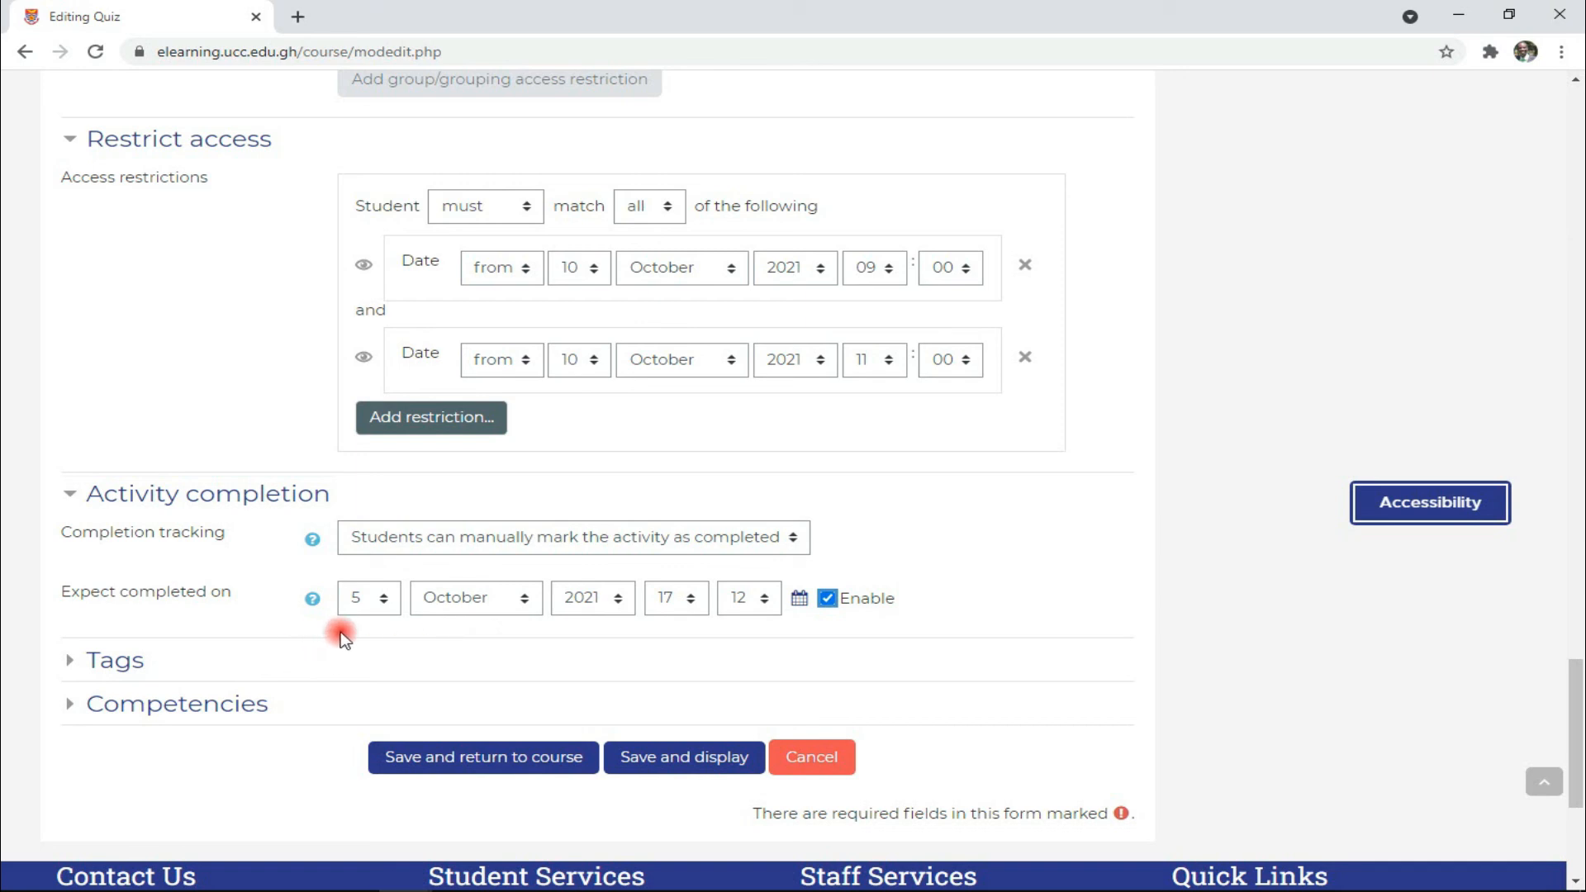
{"action": "left_click", "coordinate": [673, 643]}
{"action": "left_click", "coordinate": [1465, 382]}
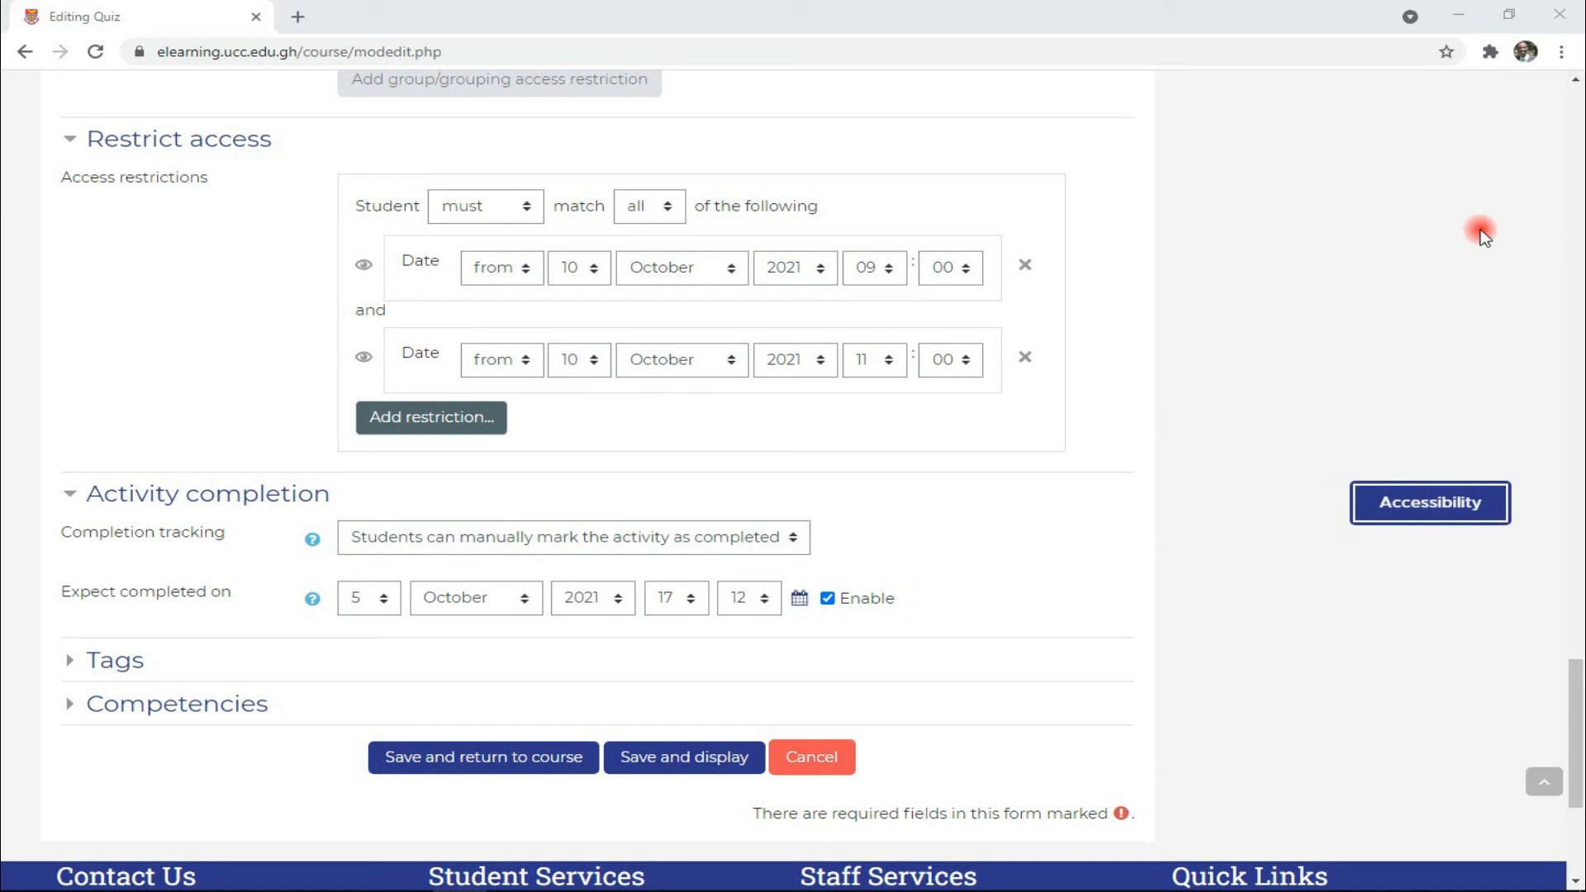
{"action": "left_click", "coordinate": [828, 598]}
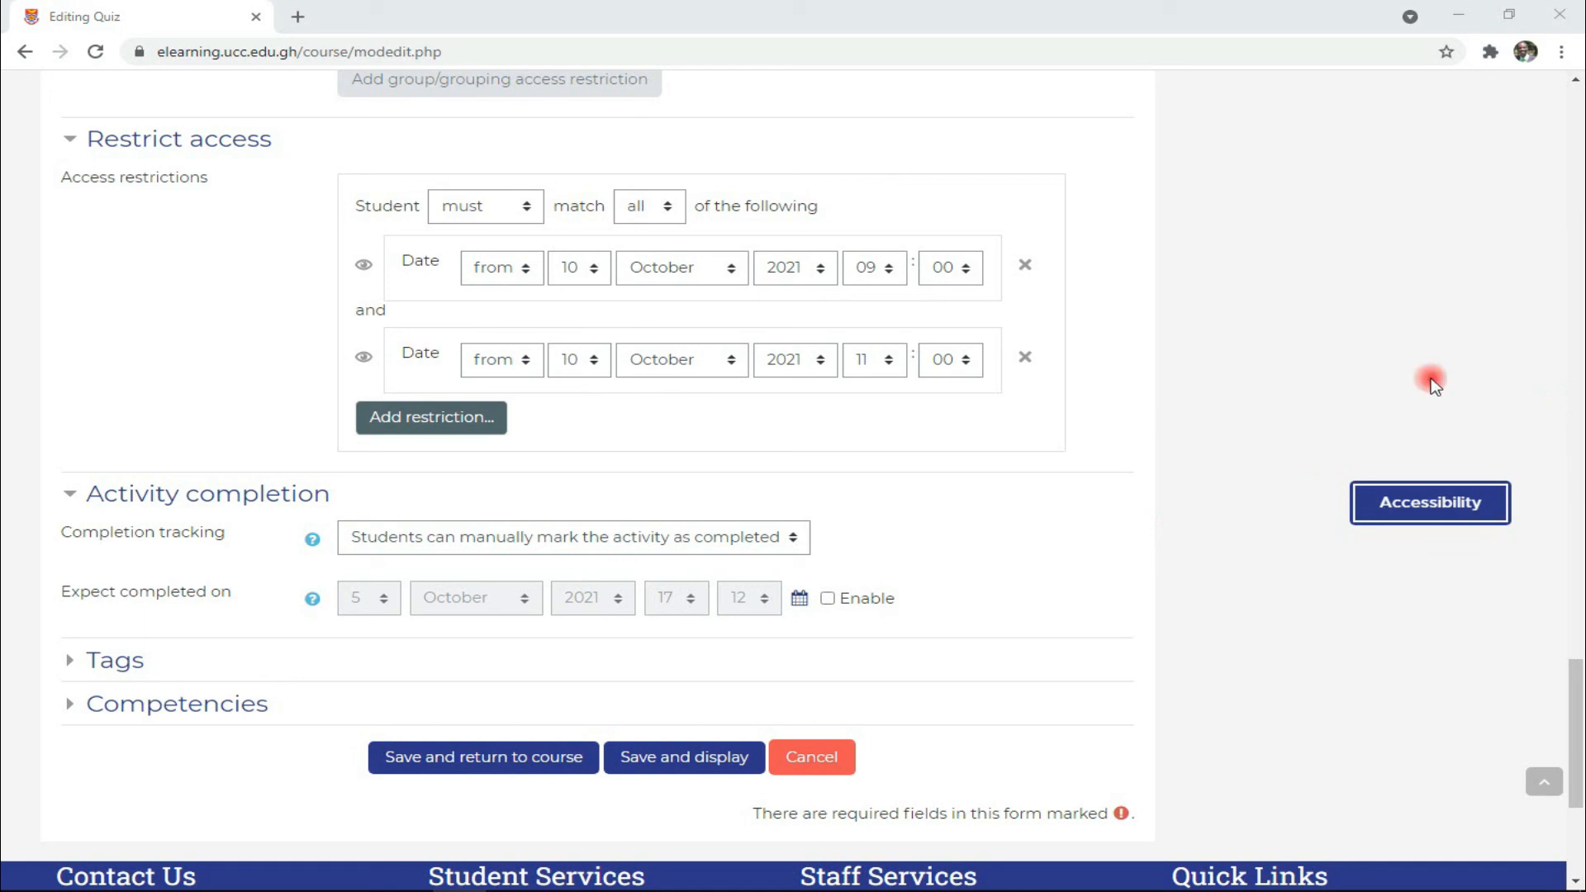
- Expand the Tags section, focus the tag entry box, and expand Competencies
{"action": "left_click", "coordinate": [89, 664]}
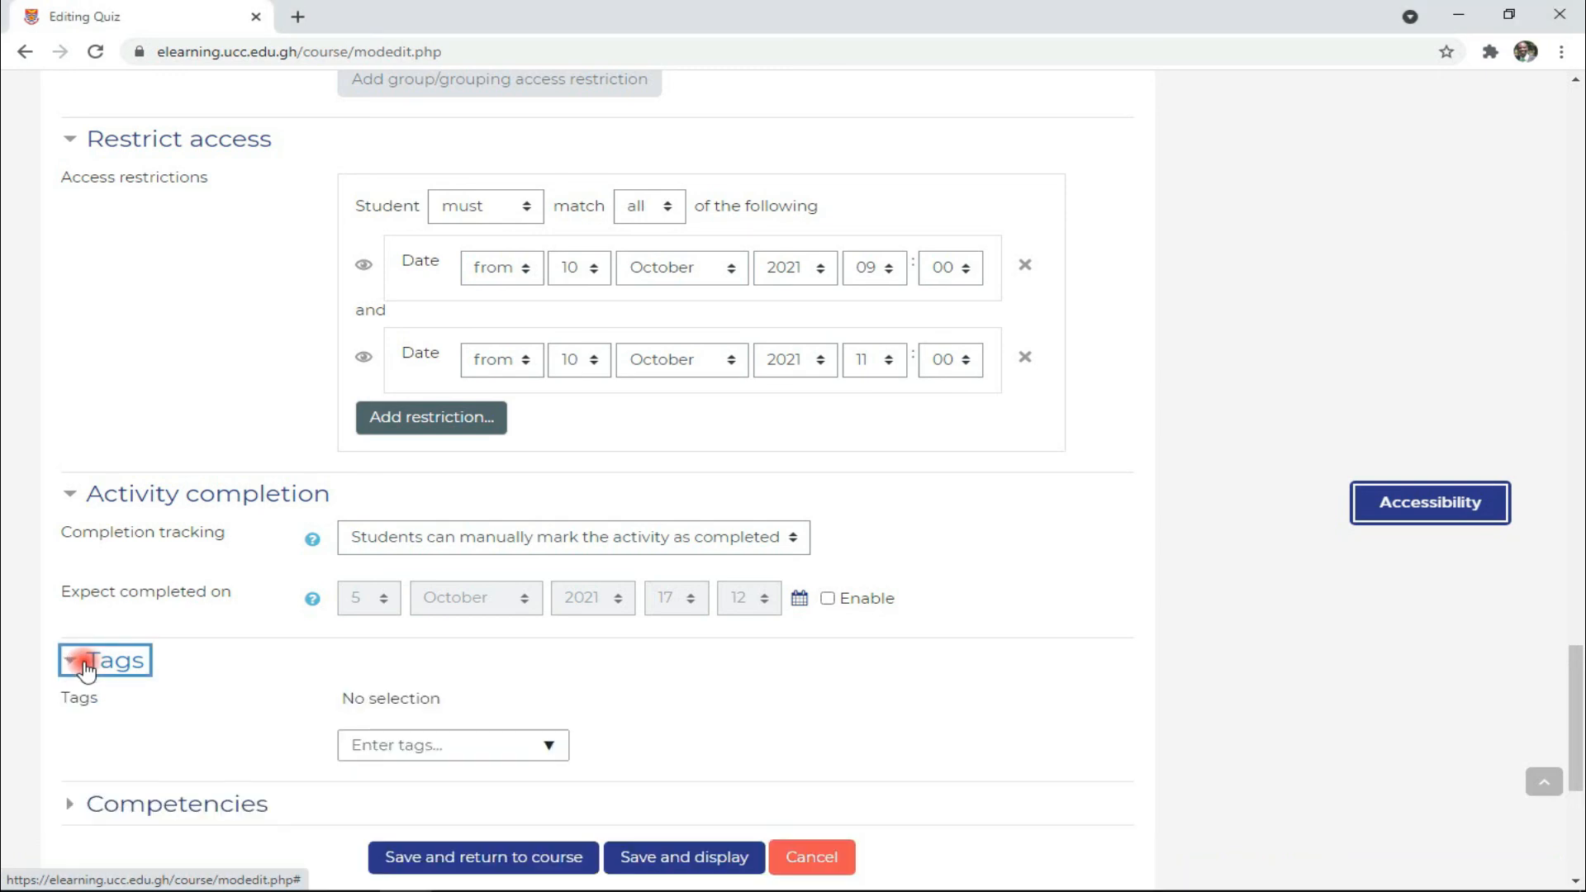
{"action": "scroll", "coordinate": [124, 640], "scroll_direction": "down", "scroll_amount": 2}
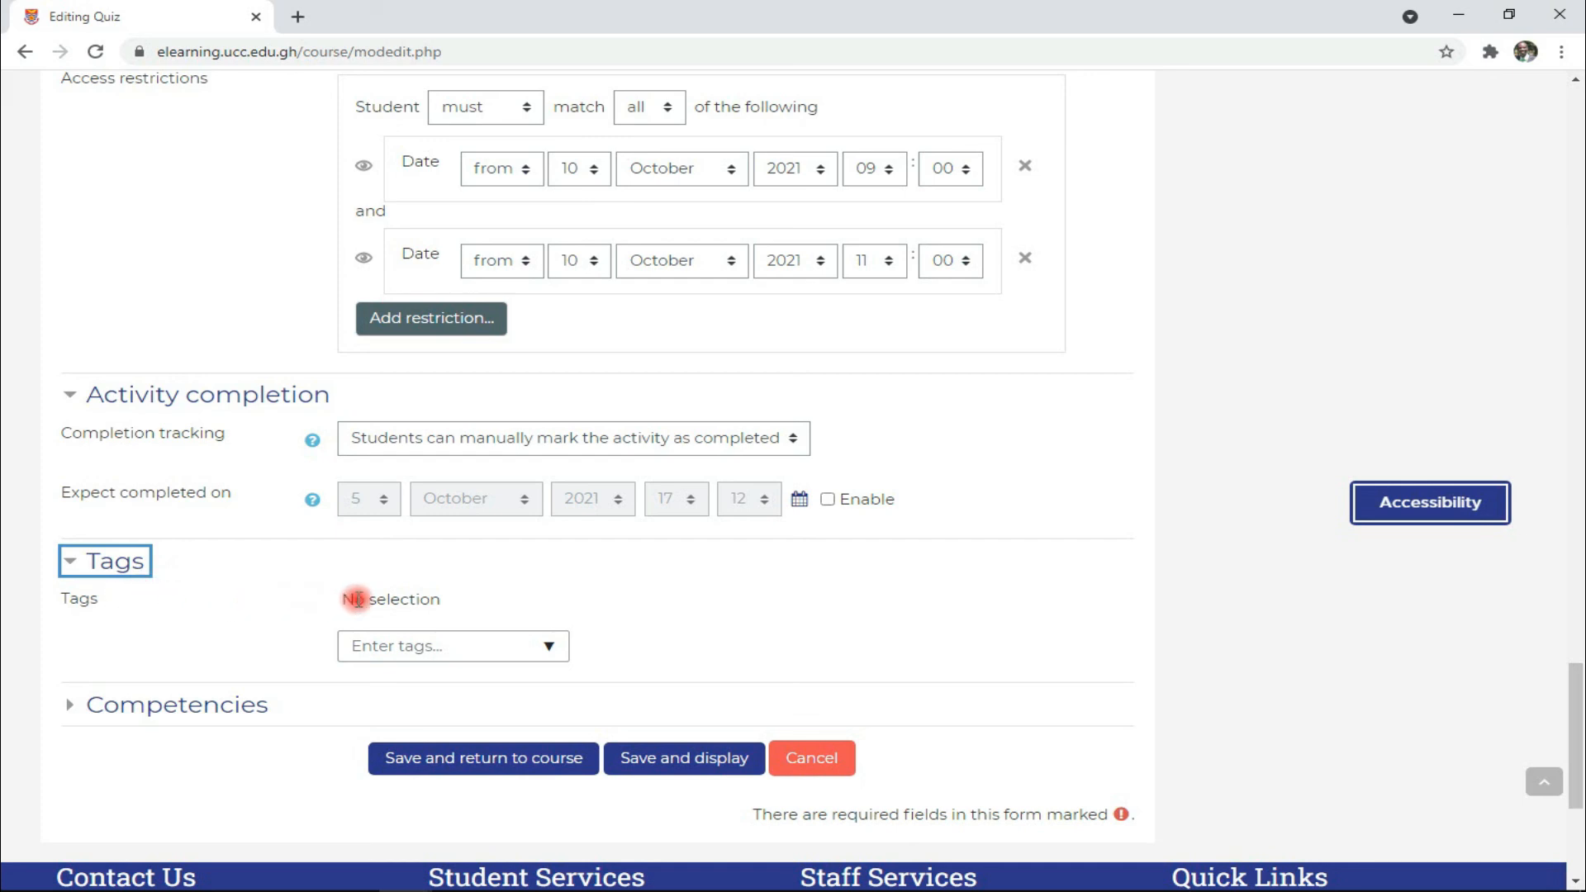
{"action": "left_click", "coordinate": [492, 651]}
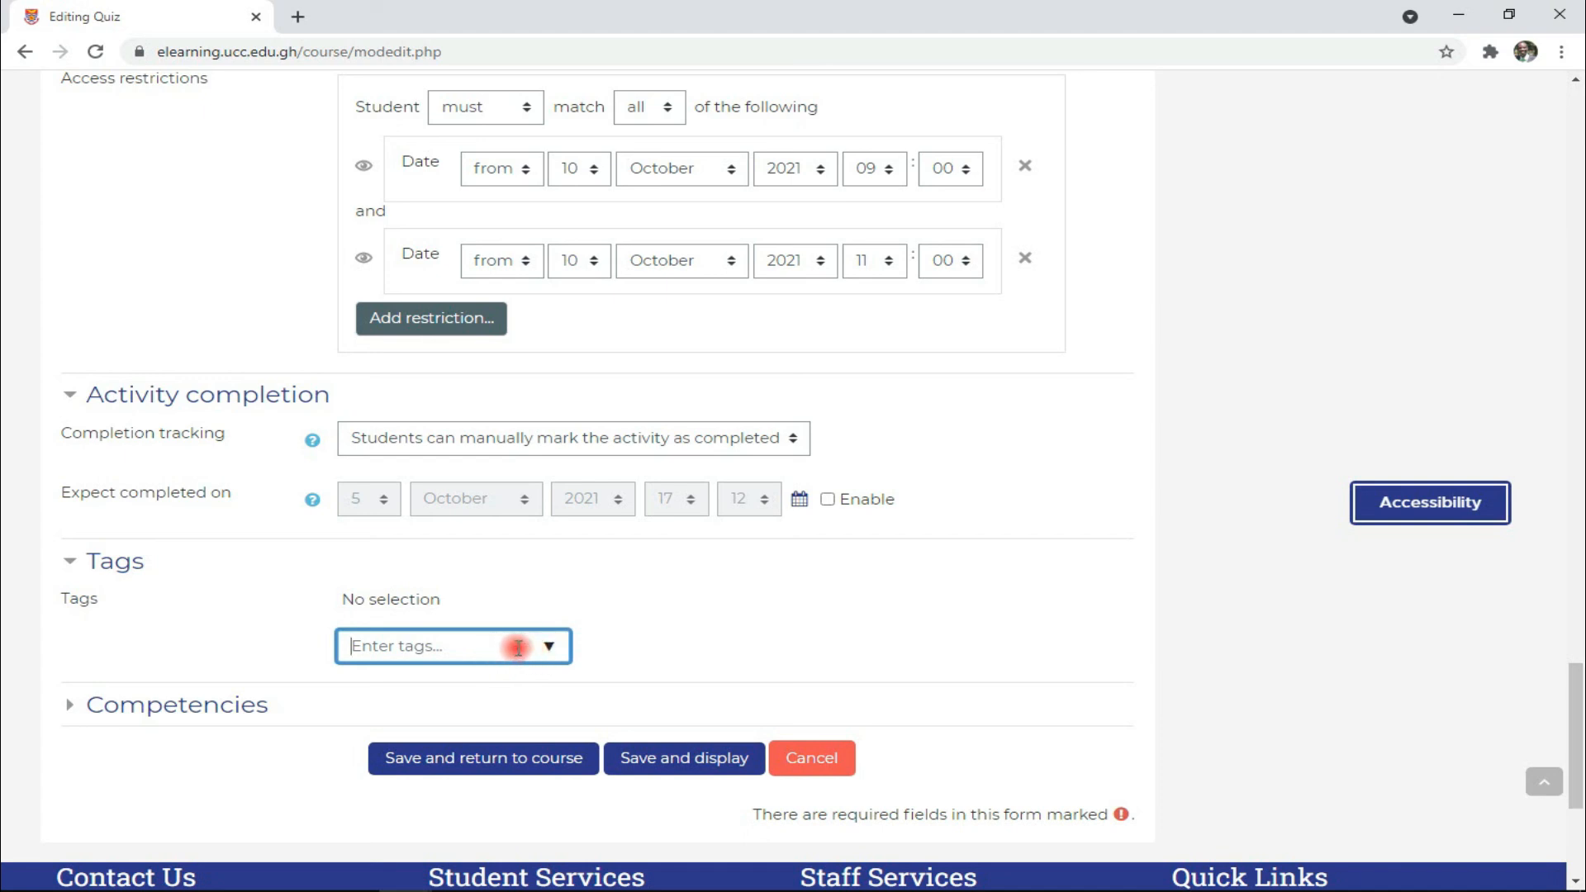
{"action": "left_click", "coordinate": [83, 705]}
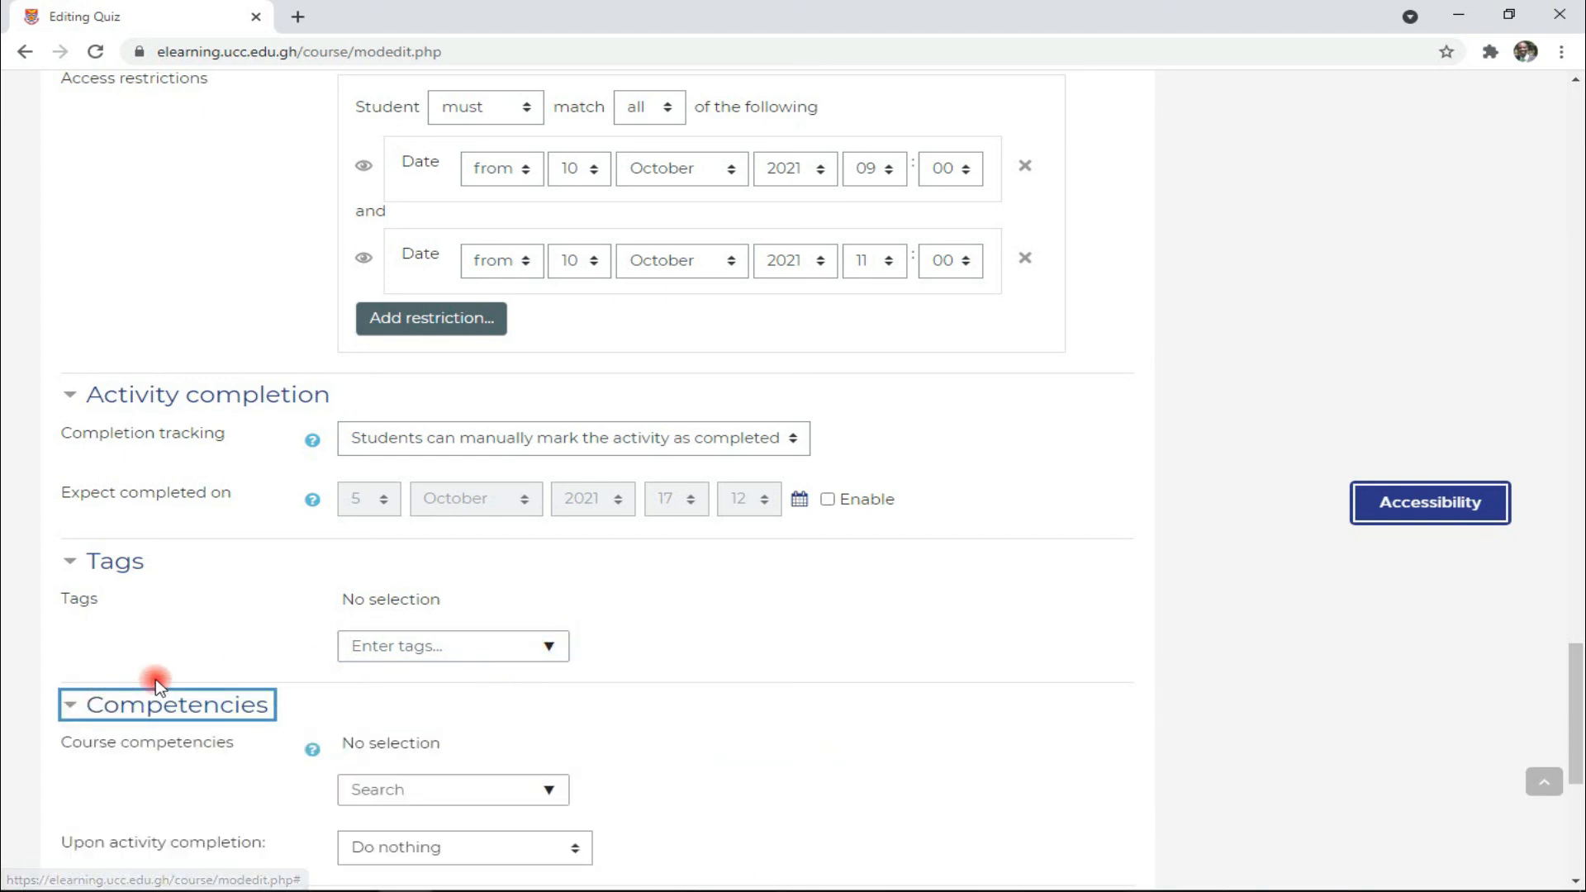
{"action": "scroll", "coordinate": [152, 676], "scroll_direction": "down", "scroll_amount": 3}
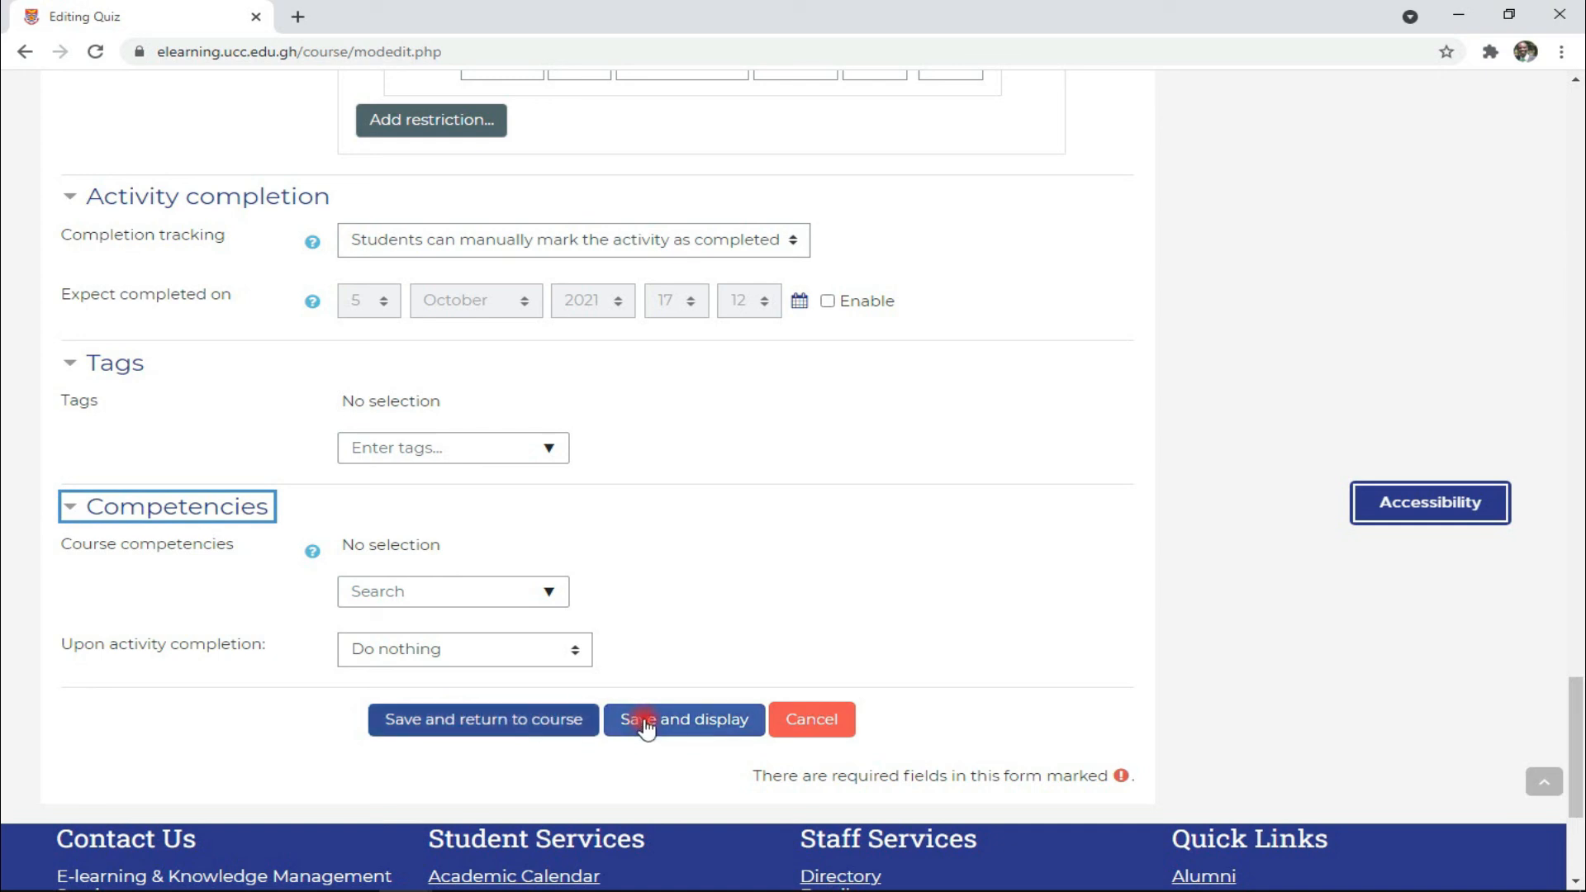
- Save the quiz settings and display the QUIZ ONE page with password and highest-grade notes
{"action": "left_click", "coordinate": [673, 725]}
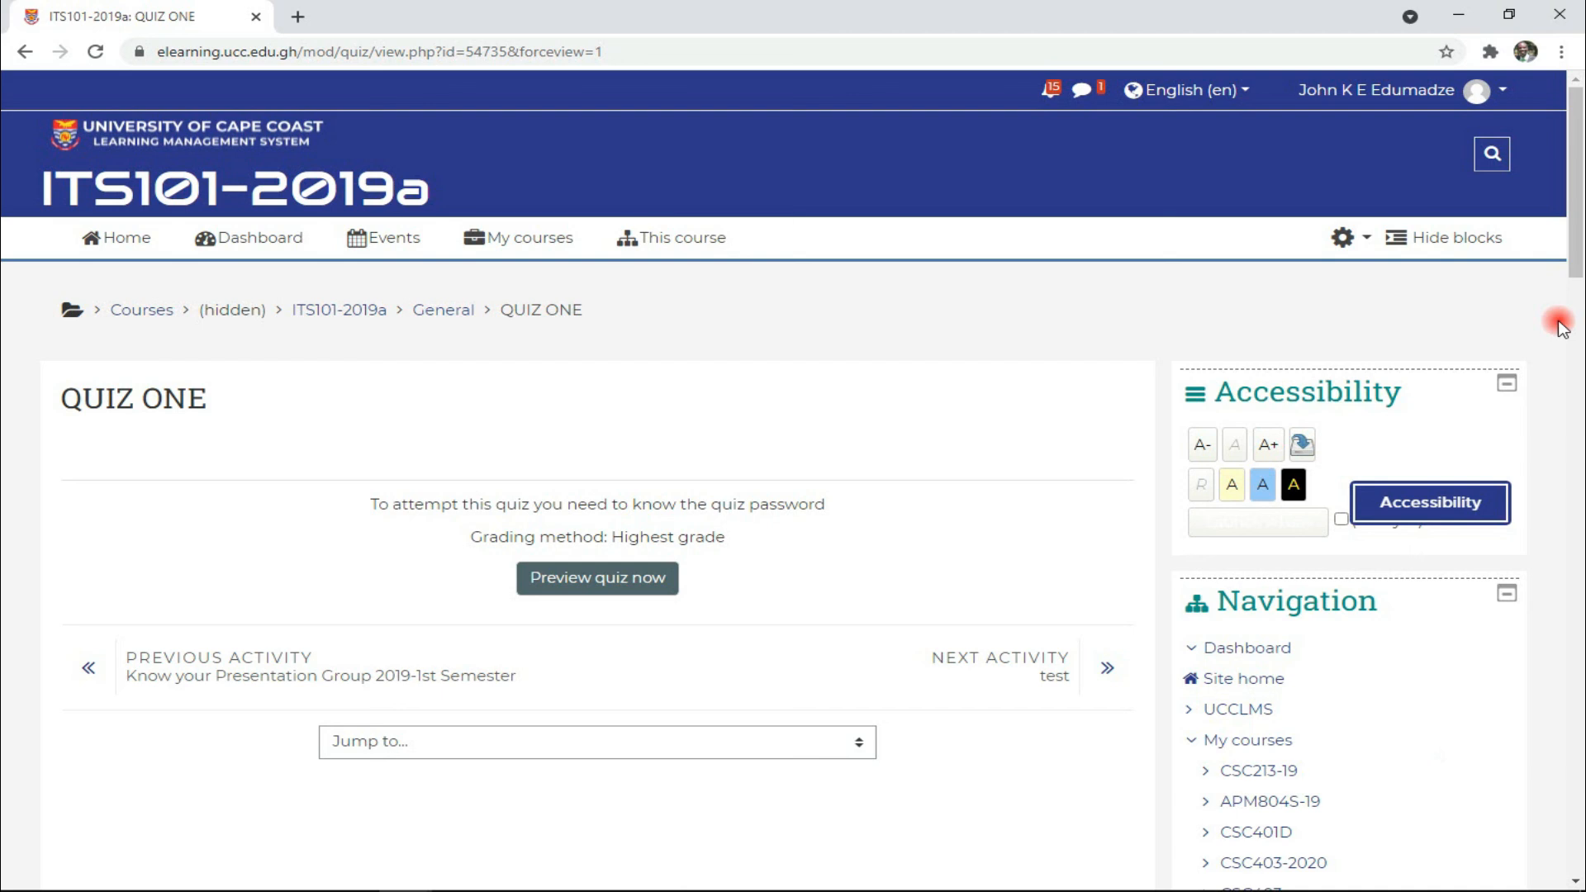
{"action": "mouse_move", "coordinate": [799, 888]}
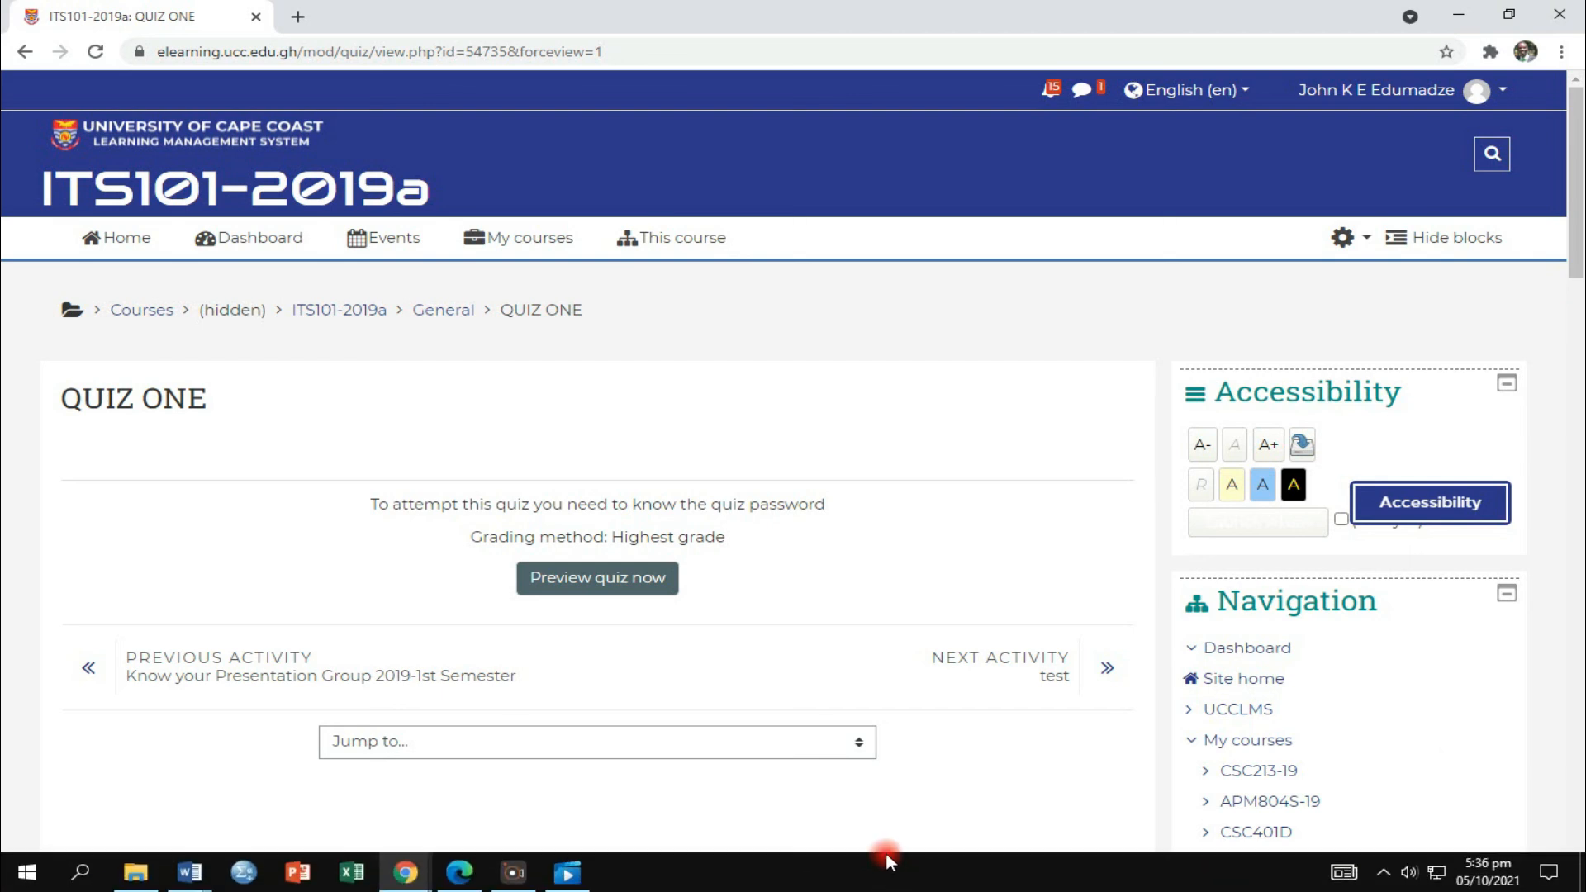
- Return to the Editing Quiz settings form for QUIZ ONE
{"action": "left_click", "coordinate": [839, 855]}
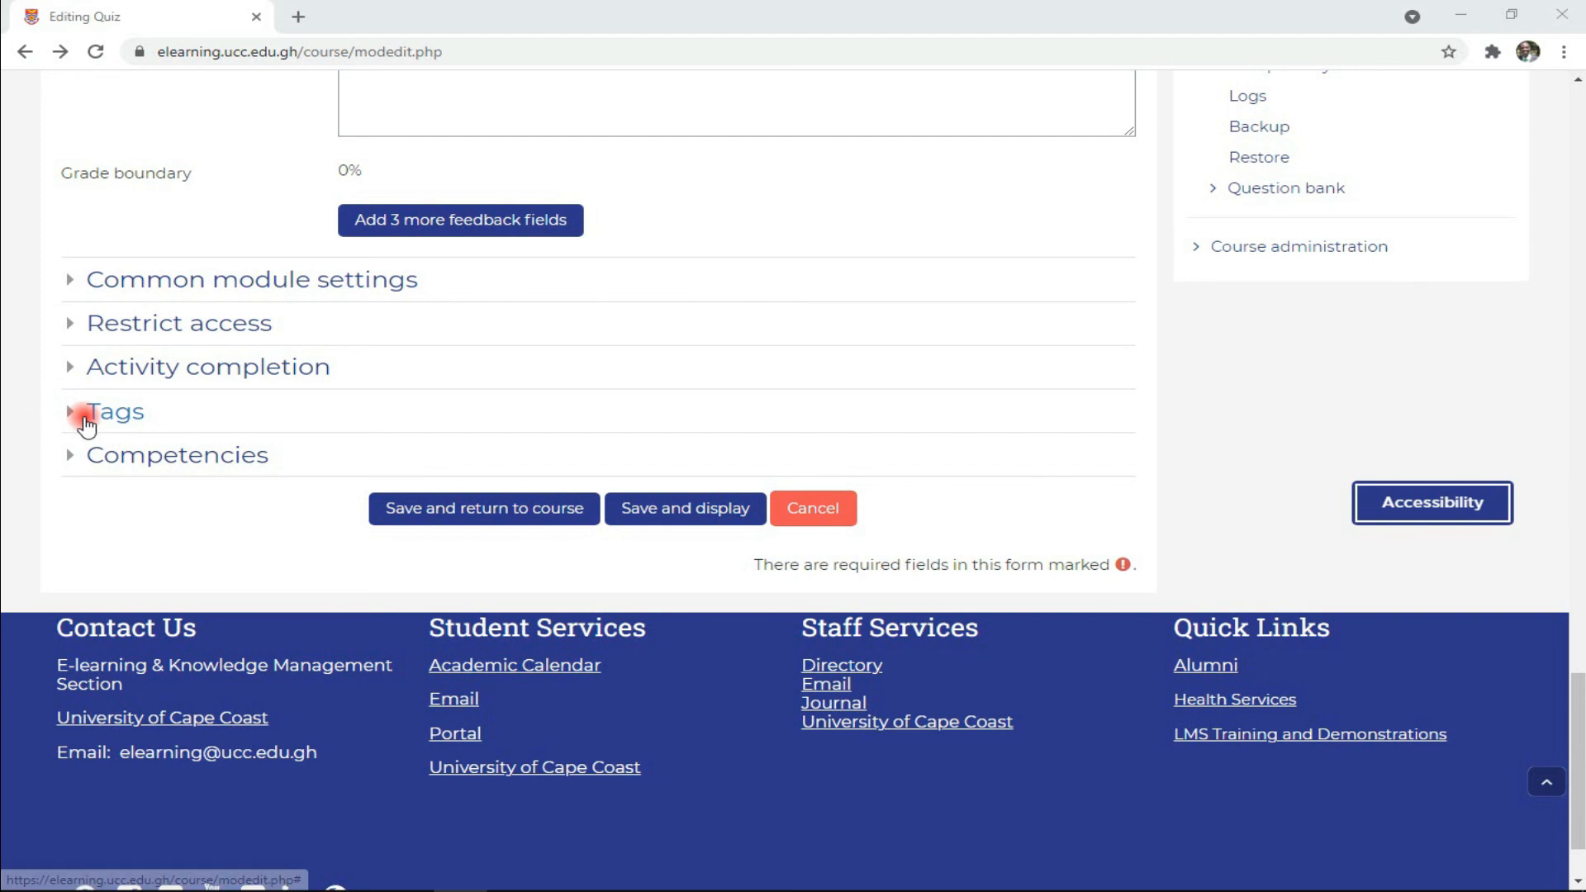
- Add the tag 'chemistry quiz' in the Tags section
{"action": "left_click", "coordinate": [86, 424]}
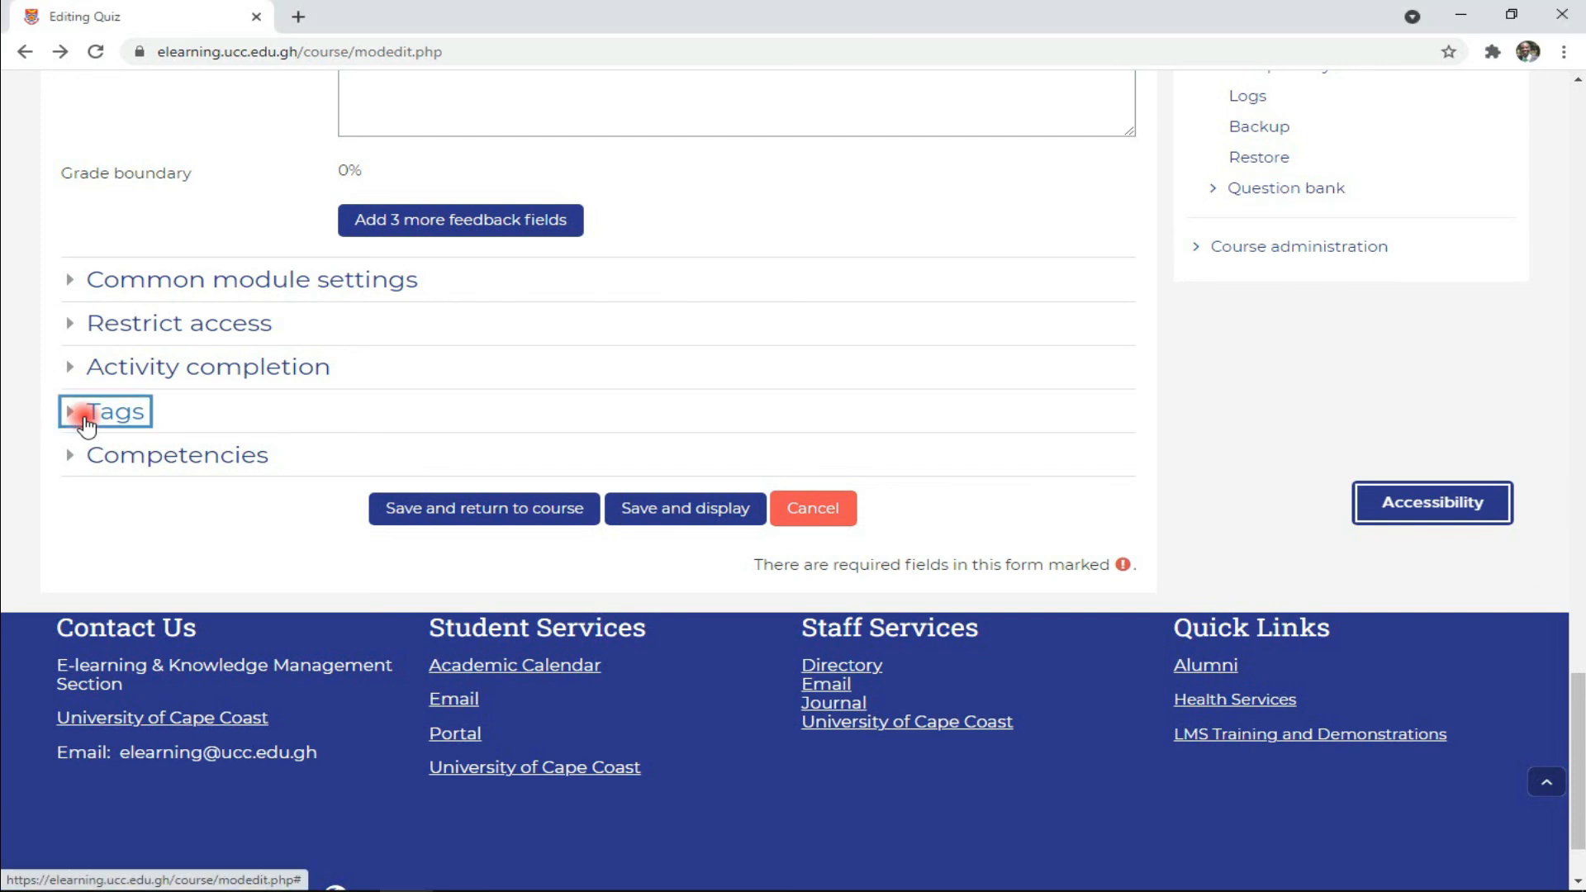
{"action": "left_click", "coordinate": [85, 423]}
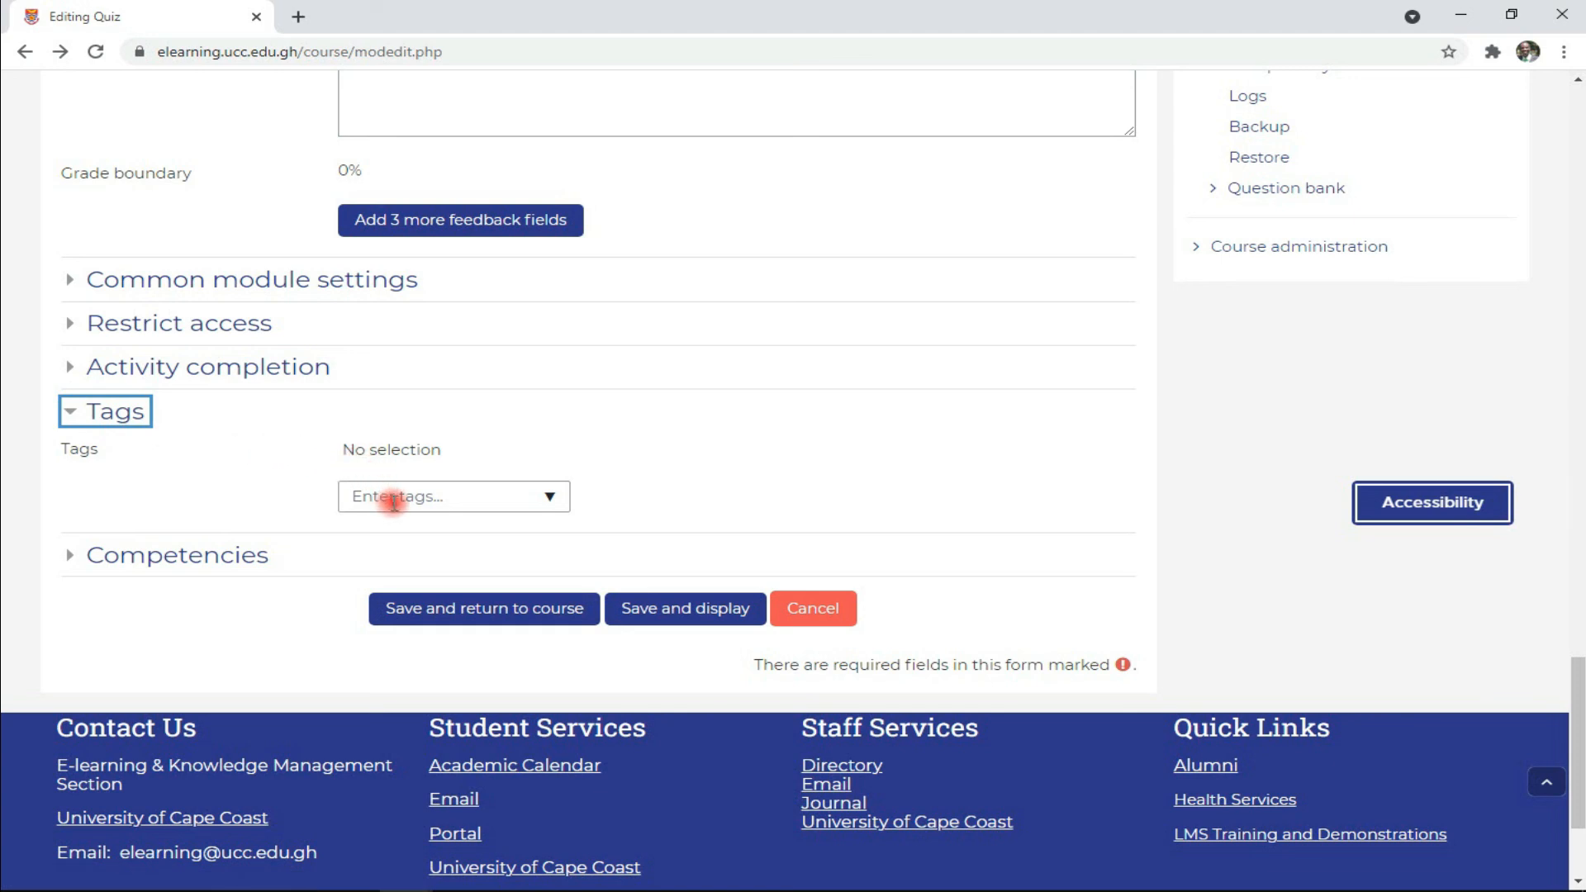
{"action": "left_click", "coordinate": [545, 498]}
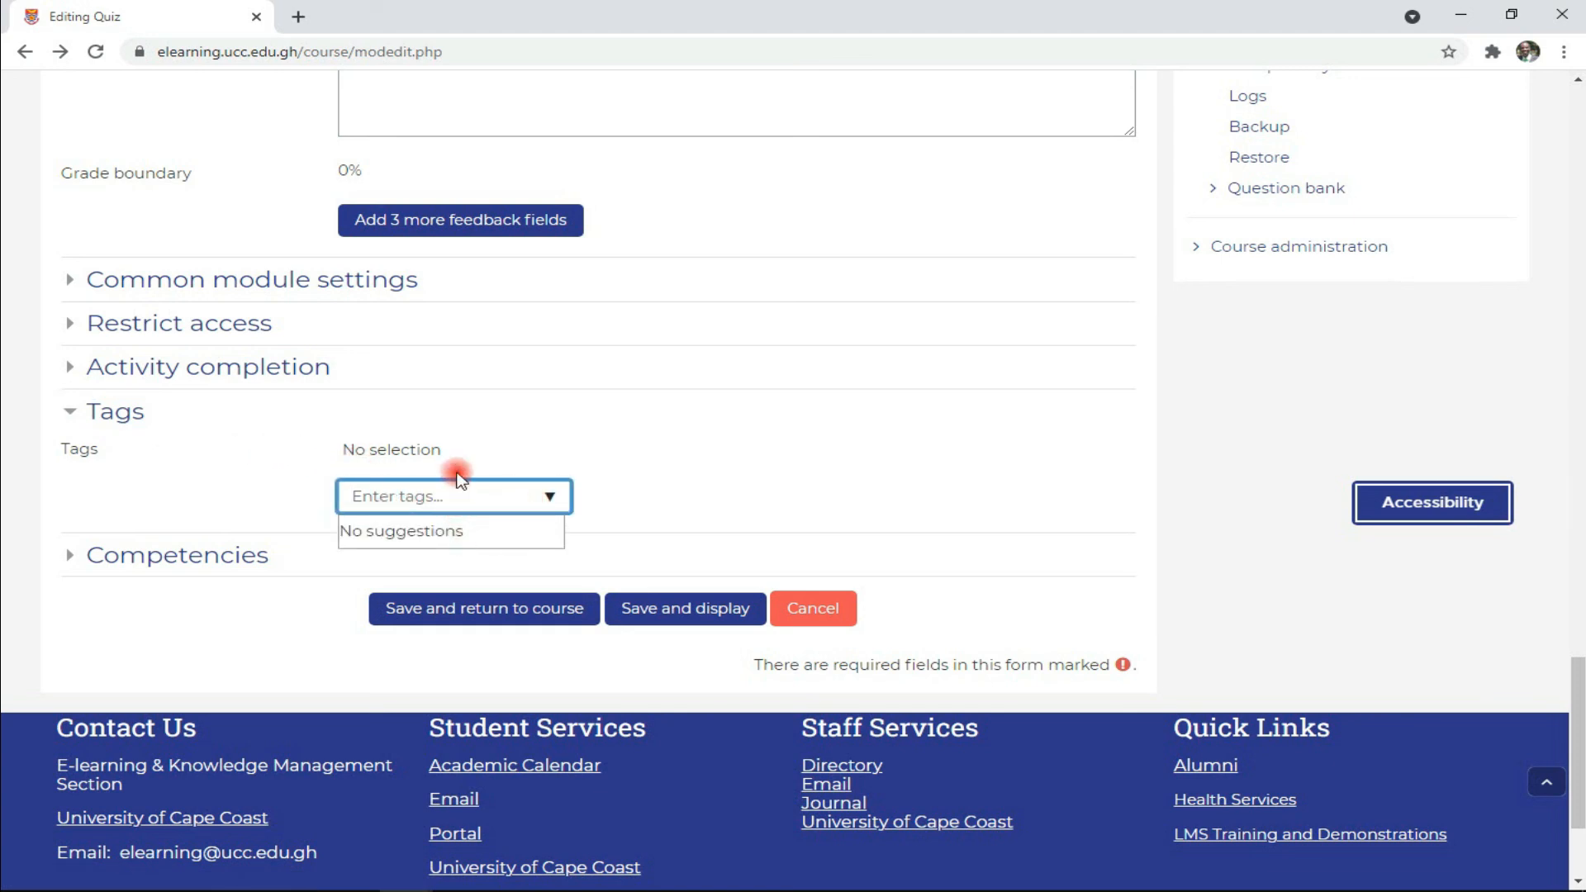
{"action": "type", "text": "chemistry quiz"}
{"action": "left_click", "coordinate": [844, 877]}
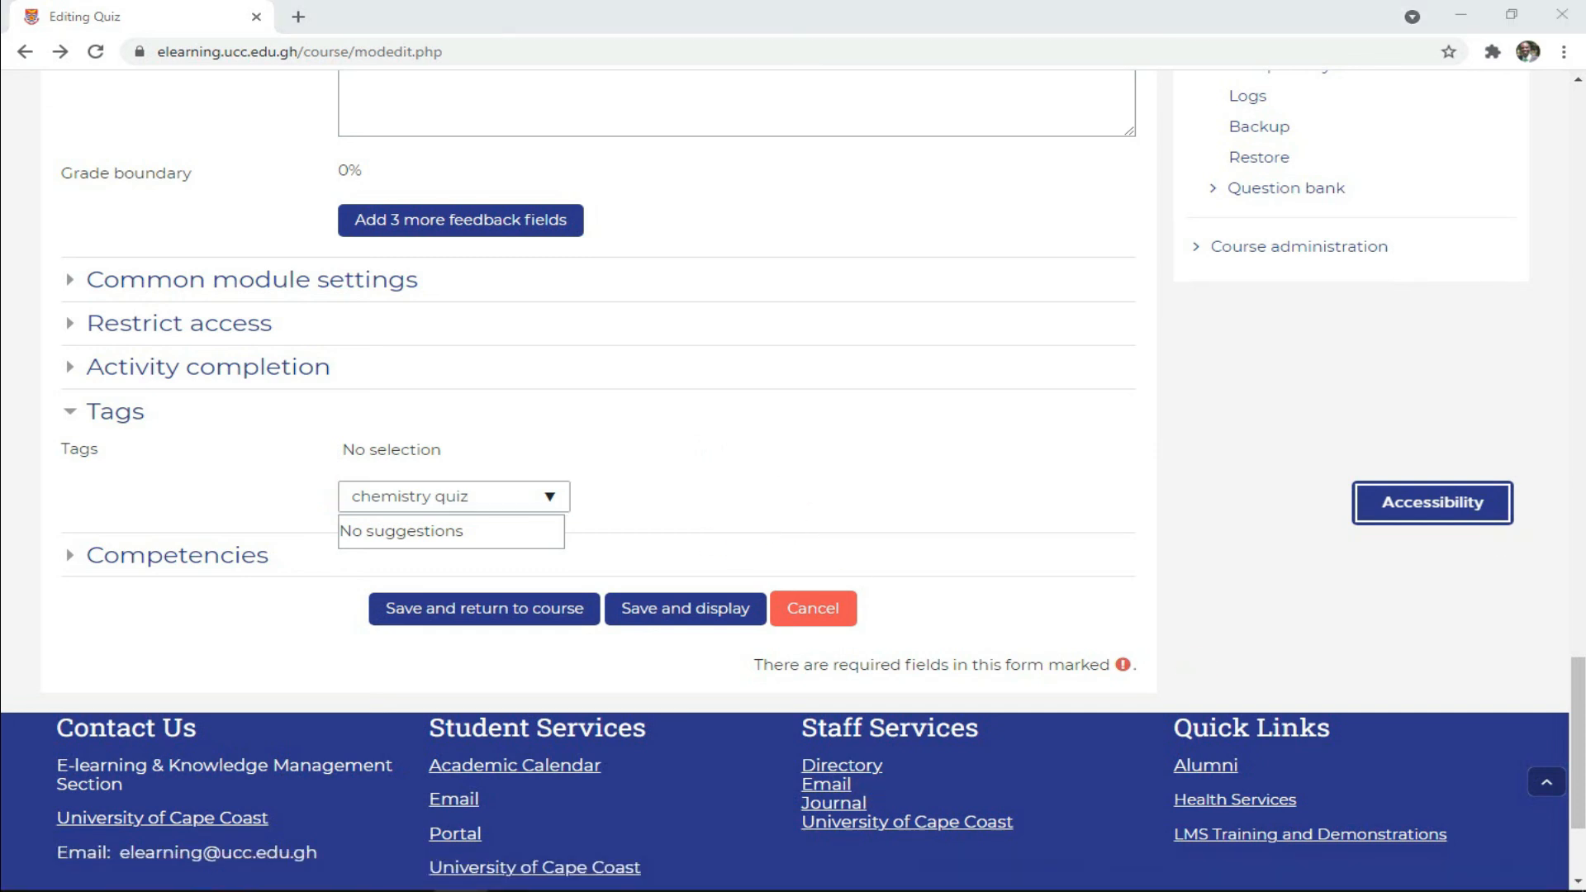
- Keep the Competencies completion action at 'Do nothing', save, and preview the quiz
{"action": "left_click", "coordinate": [103, 560]}
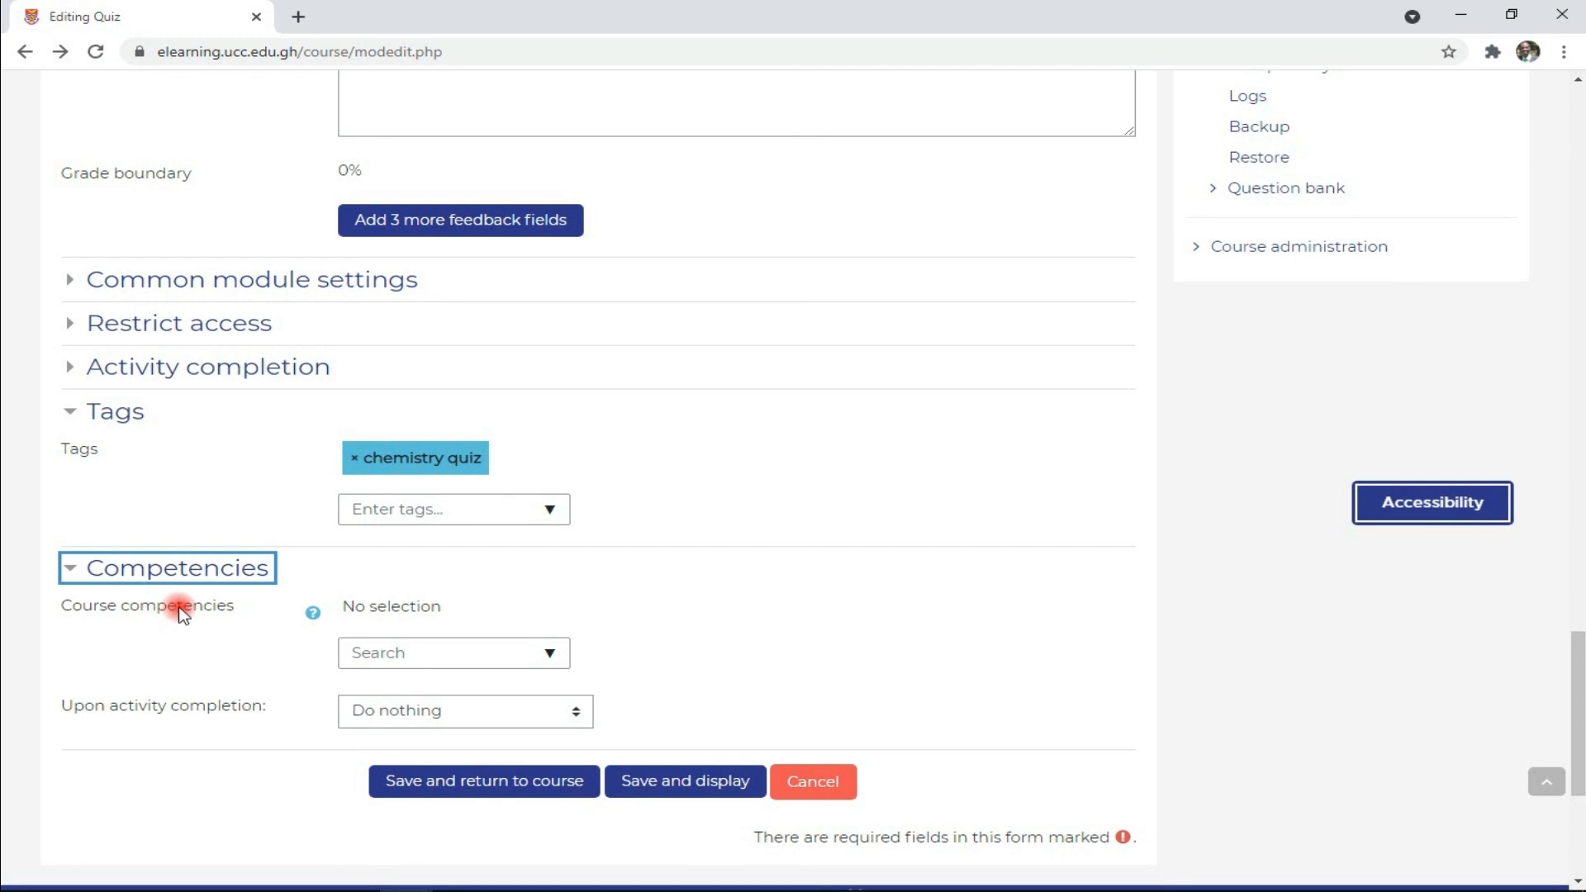
{"action": "left_click", "coordinate": [403, 655]}
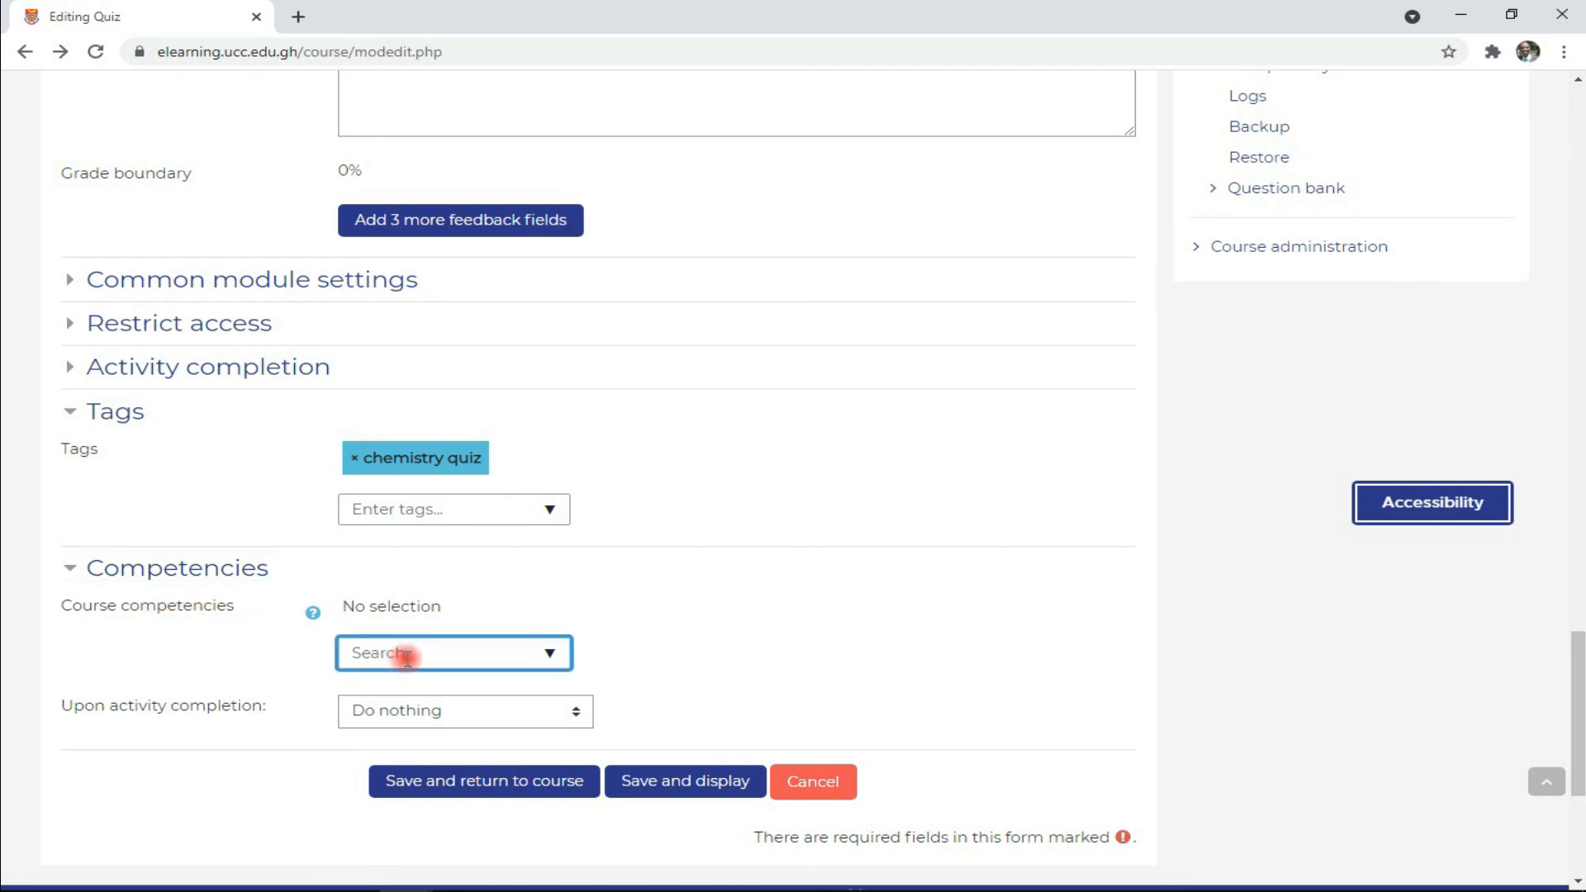
{"action": "left_click", "coordinate": [395, 712]}
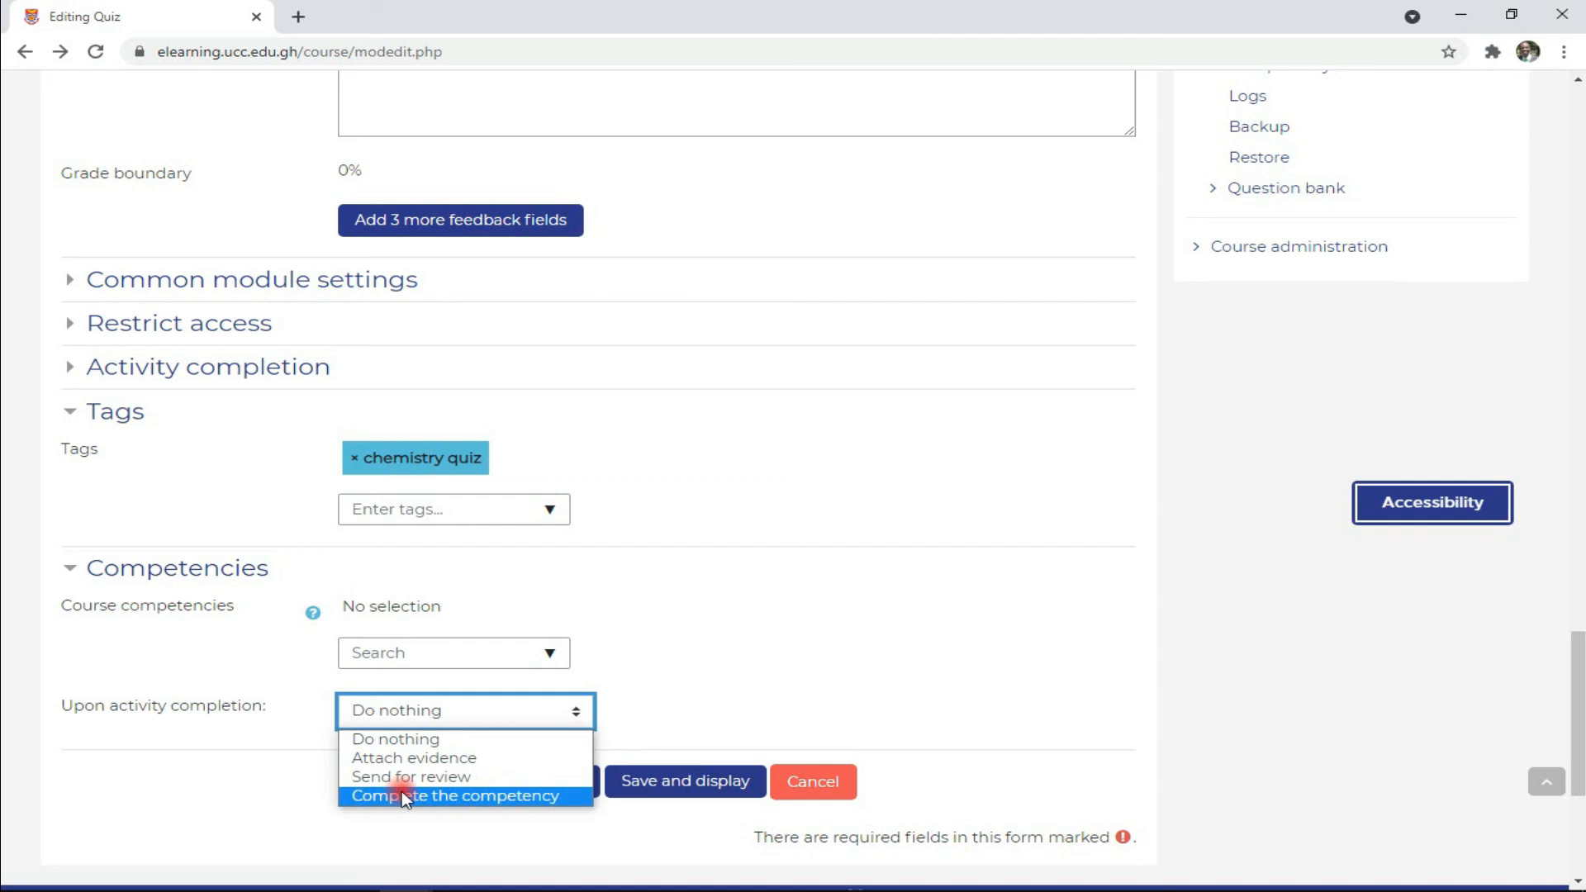
{"action": "left_click", "coordinate": [414, 737]}
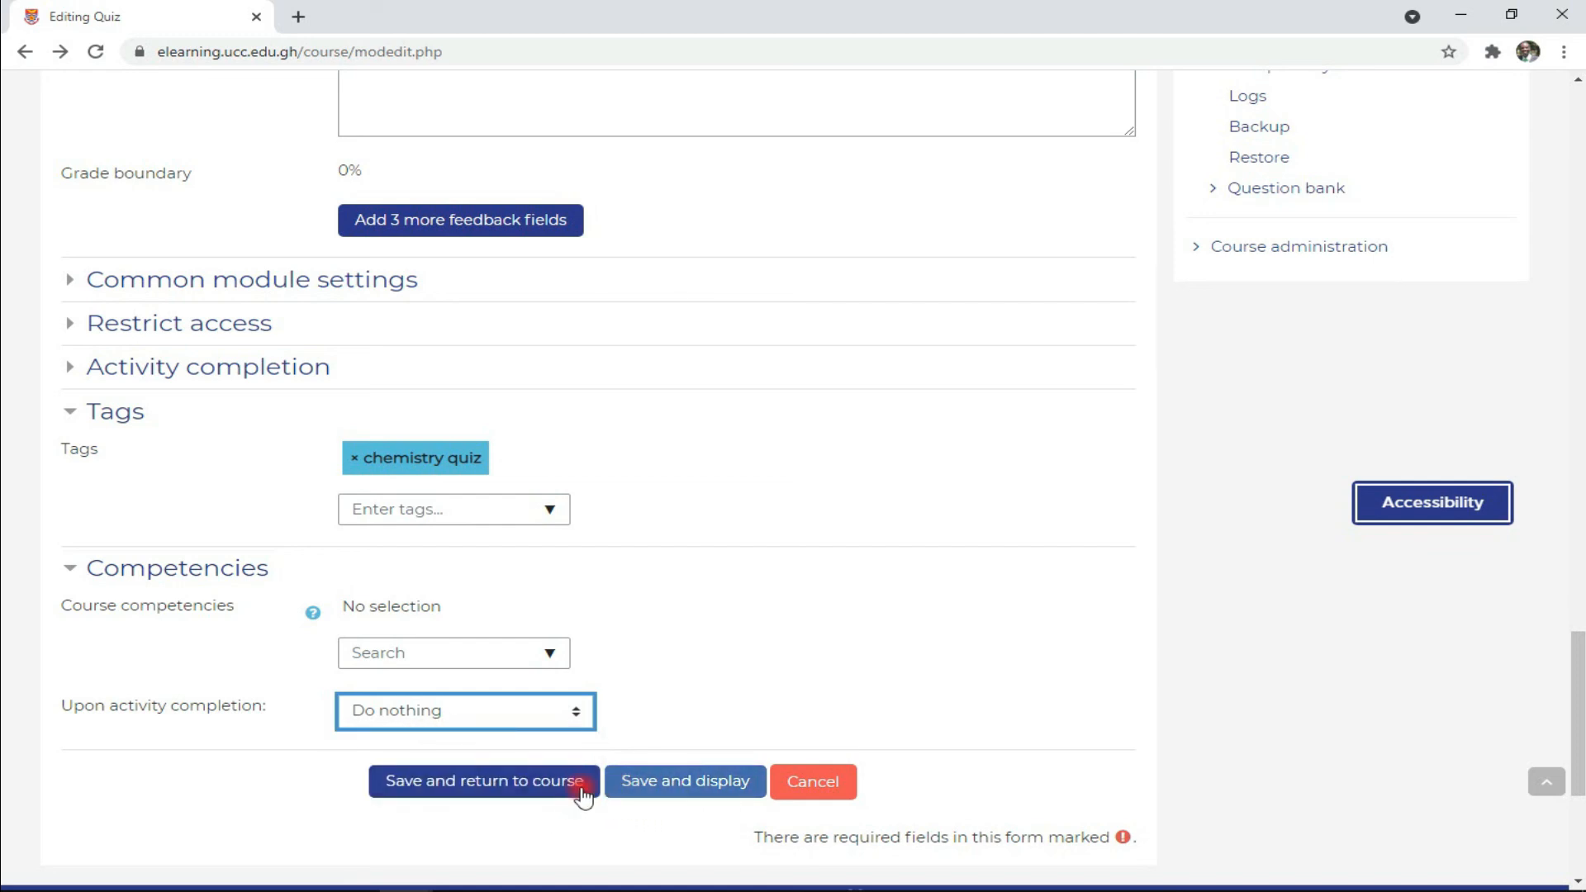
{"action": "left_click", "coordinate": [667, 789]}
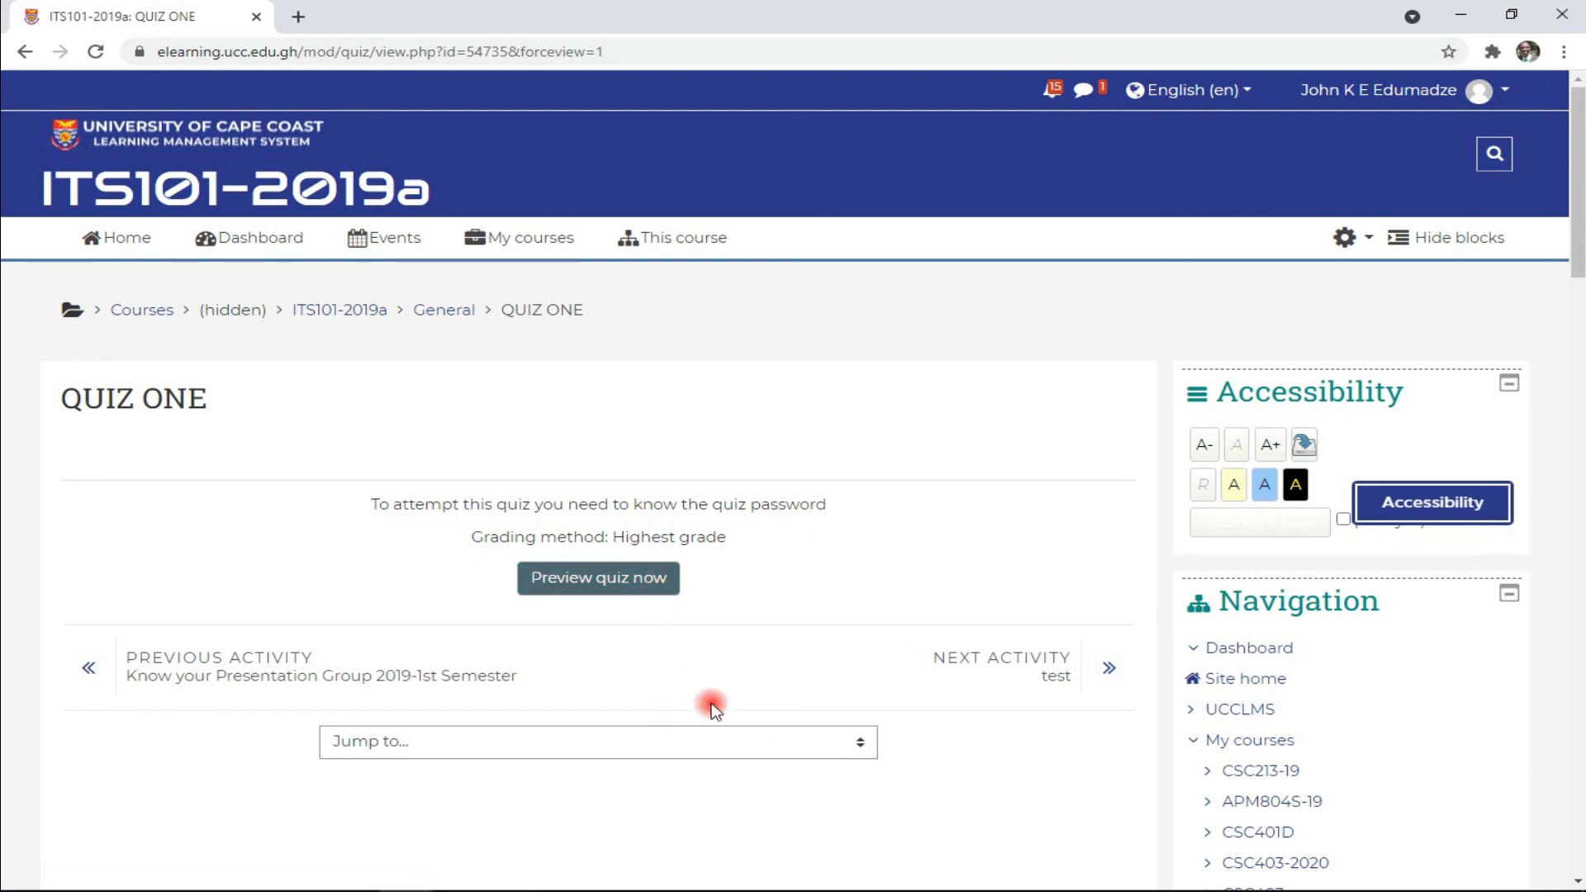
{"action": "left_click", "coordinate": [661, 587]}
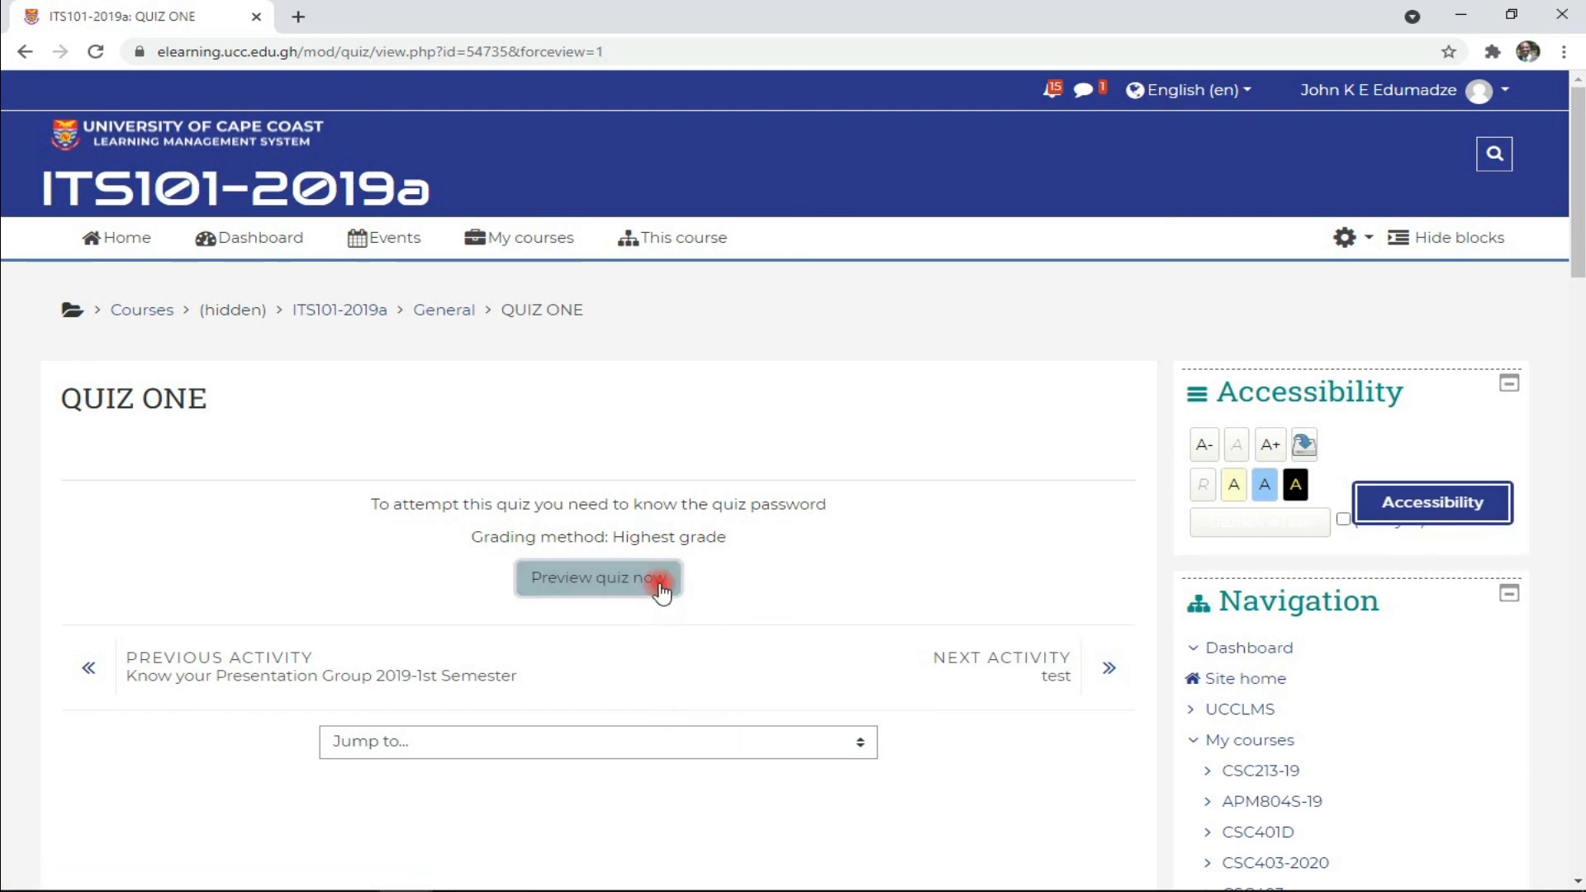